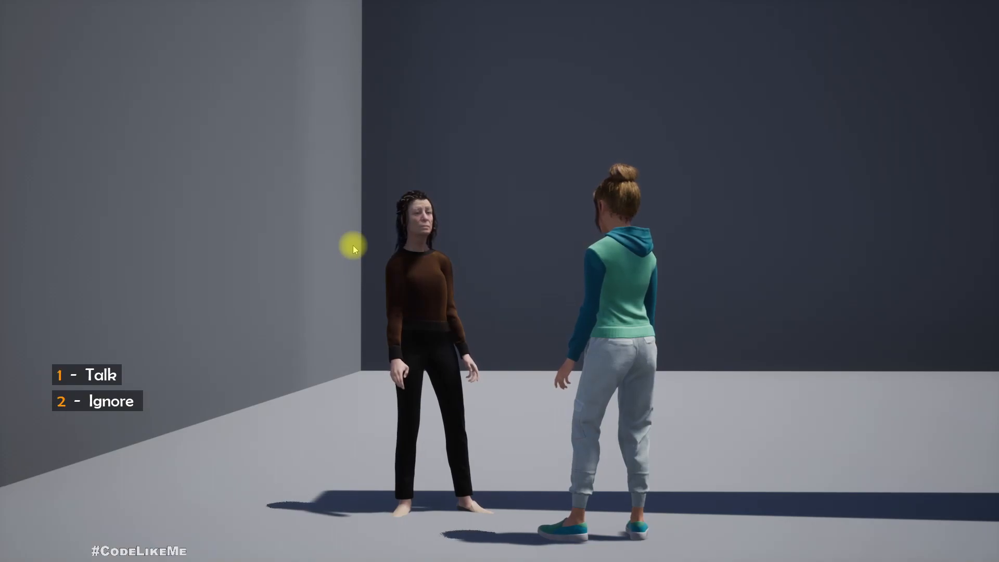
Play-test the conversation with the dark-haired NPC, choosing Talk and then Straight, and end the play session
key(1)
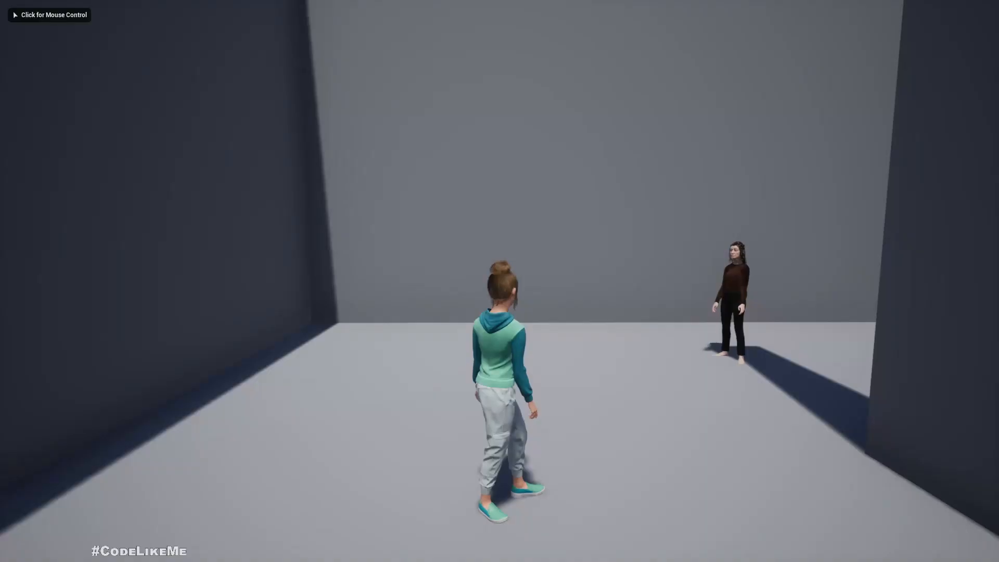
click(507, 324)
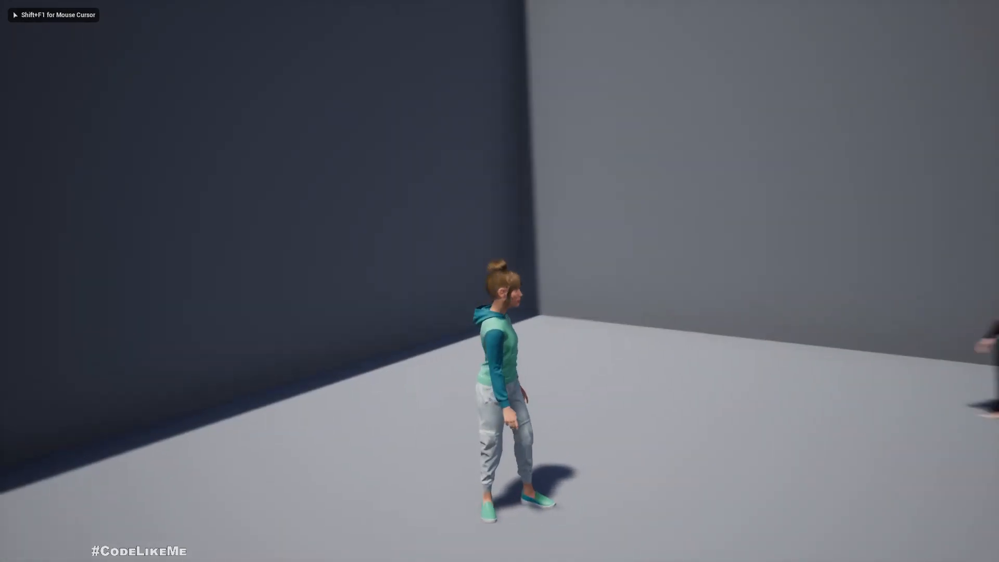
key(w)
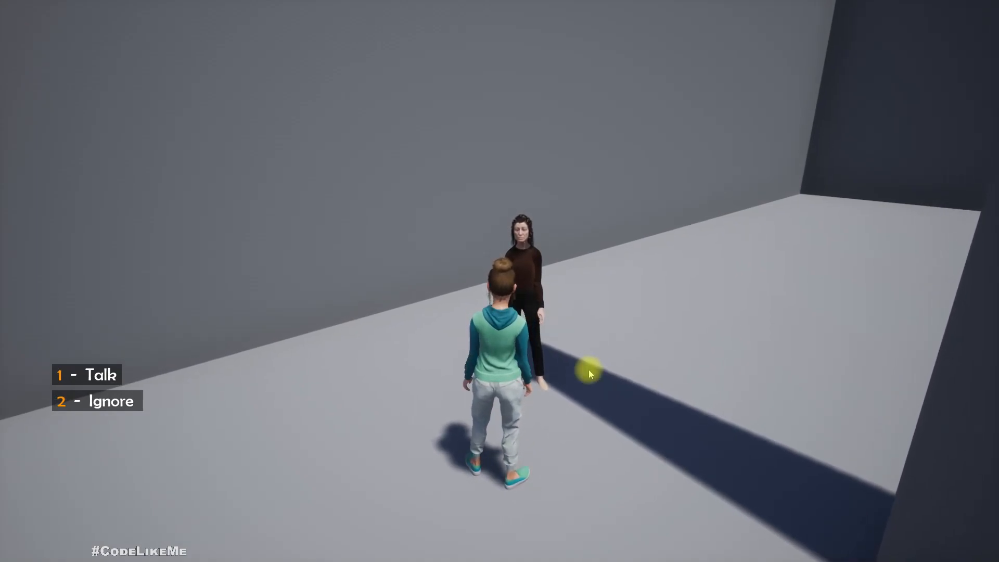
key(1)
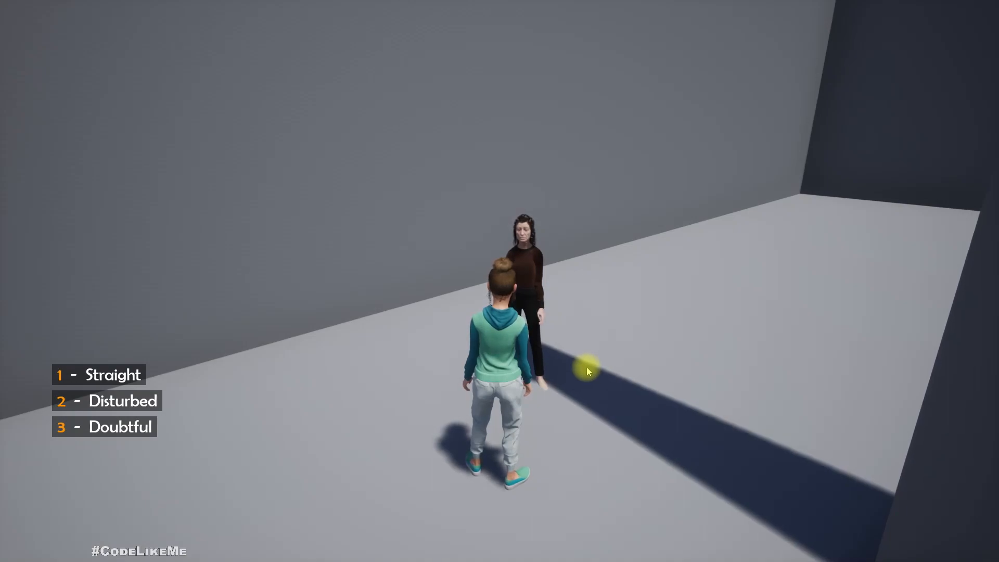
key(1)
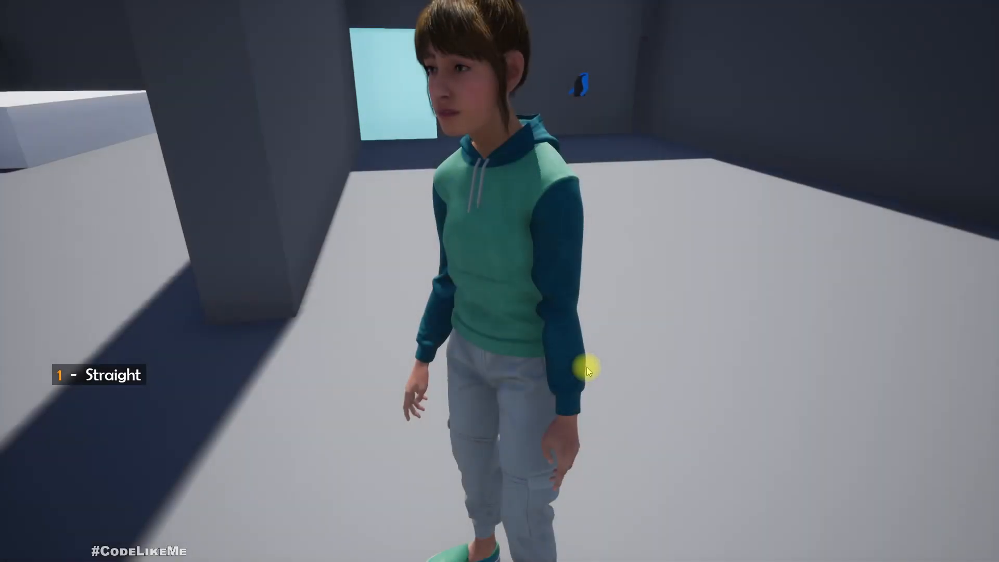
key(Escape)
Leave the full-screen viewport and close the Output Log
right_drag(504, 276, 333, 232)
key(s)
key(s)
key(w)
key(w)
key(F11)
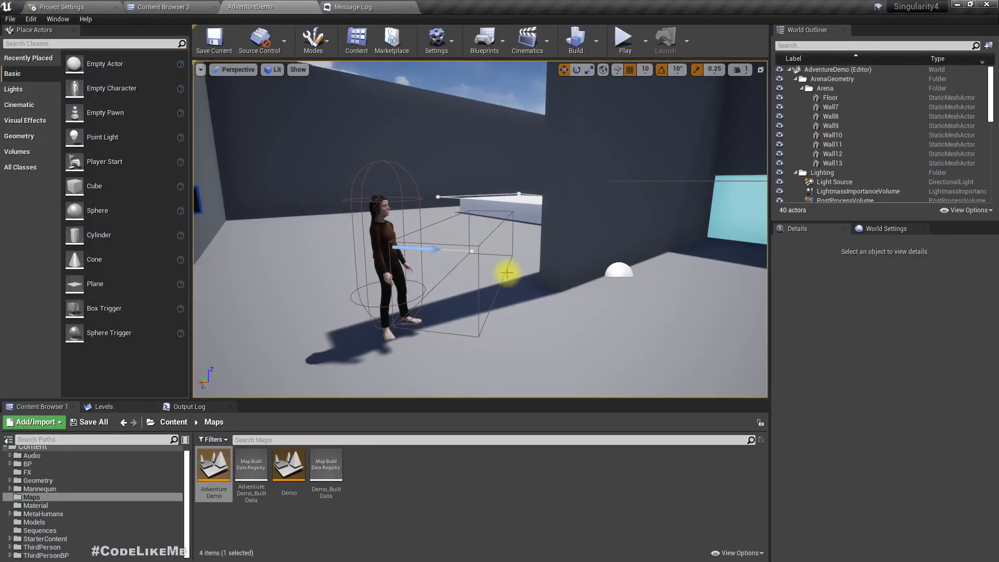
right_drag(509, 298, 617, 285)
key(w)
key(s)
click(230, 408)
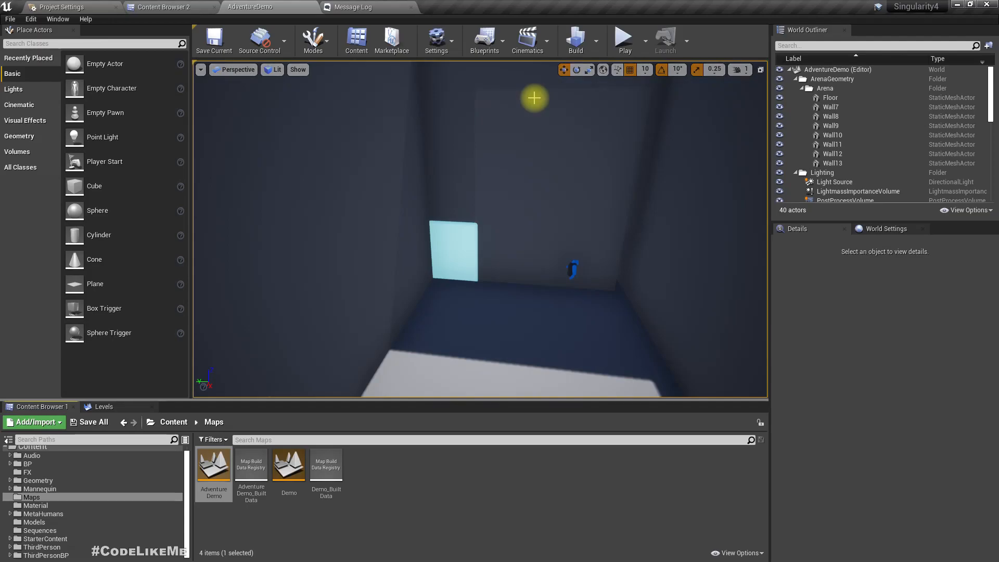
Create a level sequence named Conversation1 in the Sequences folder
click(528, 38)
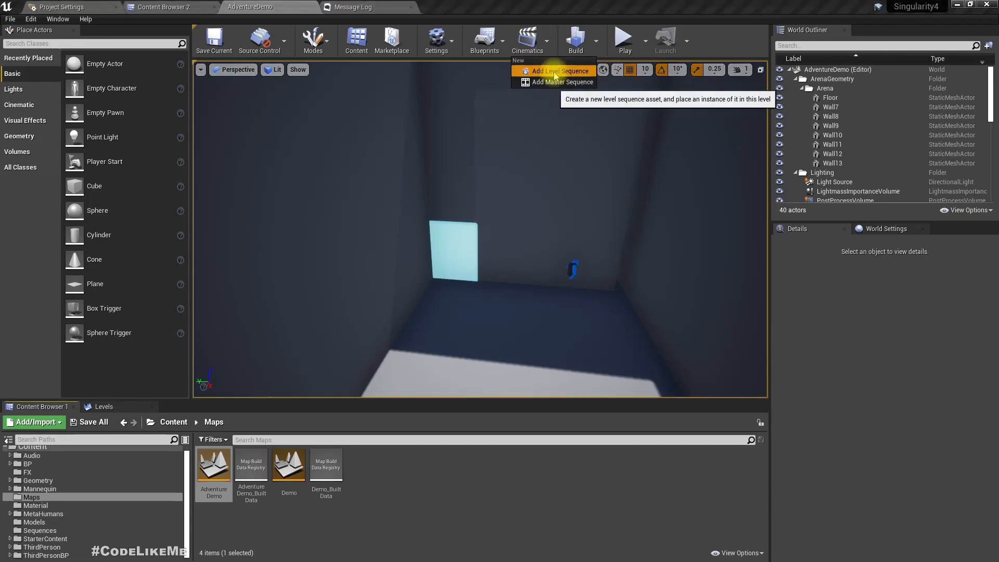
click(555, 71)
click(243, 225)
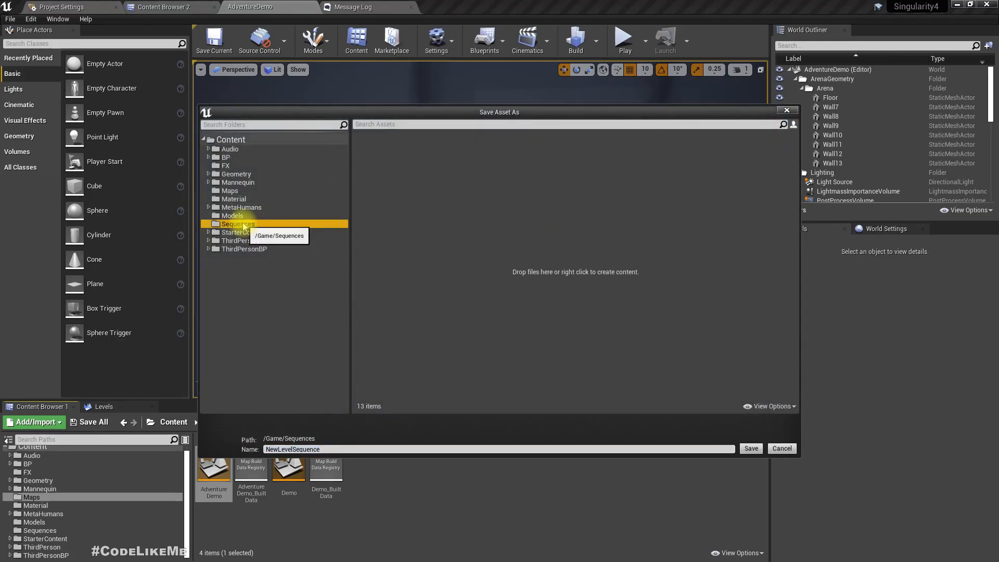
click(336, 450)
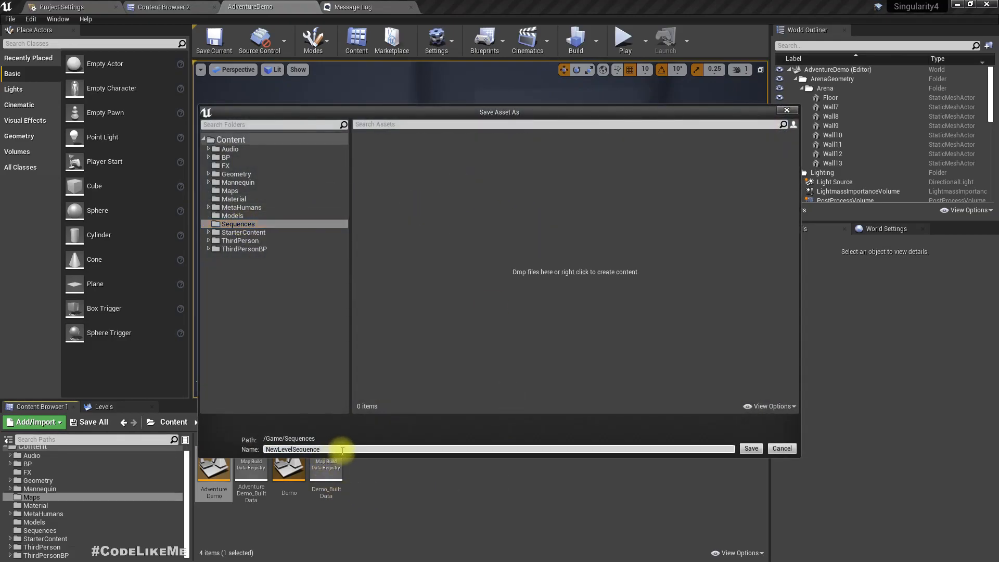
drag(343, 451, 98, 425)
text(Conversation)
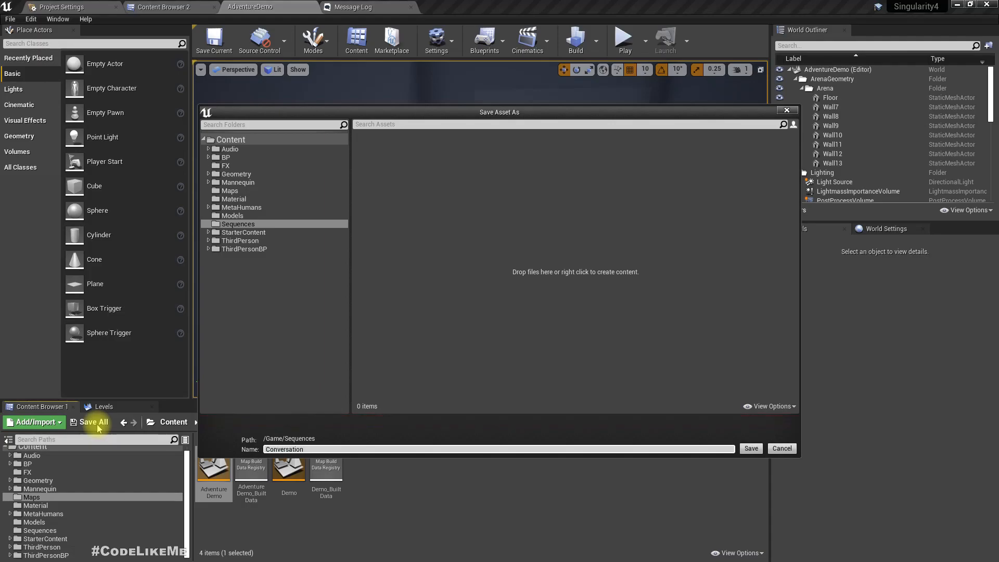
key(Return)
Move ThirdPersonCharacter_MH next to the dark-haired NPC, to about X 1280, Y -200
right_drag(333, 198, 461, 243)
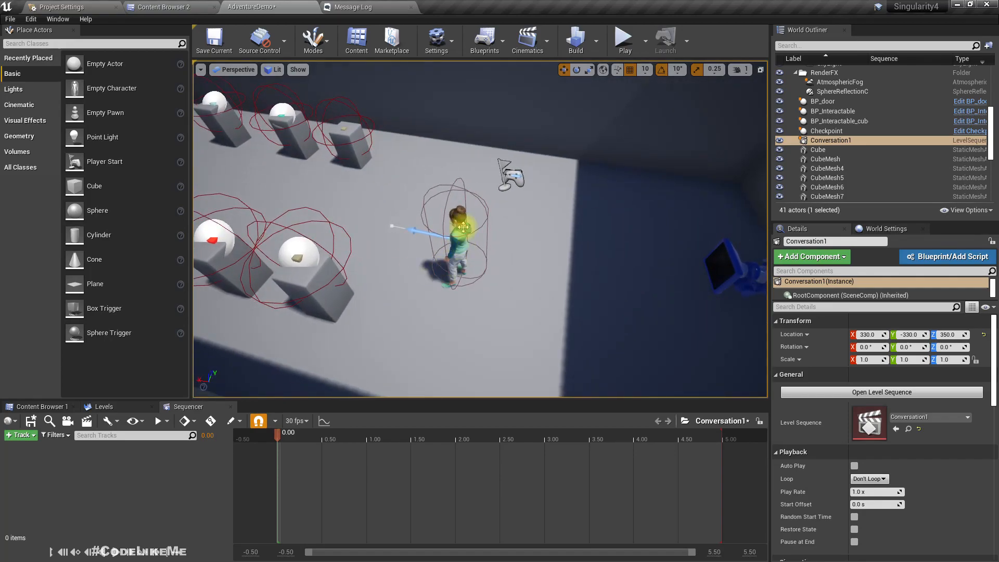
click(461, 244)
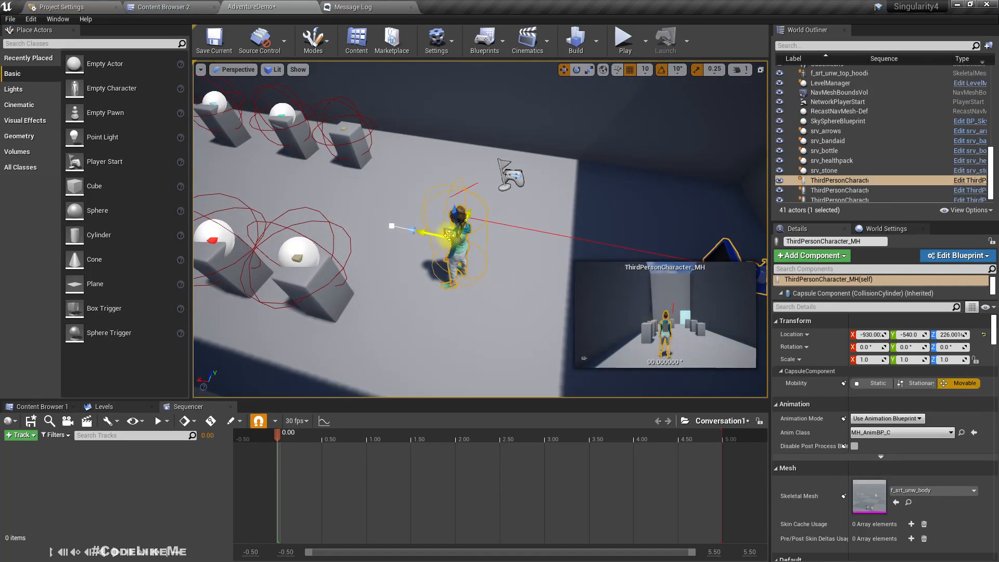
shift+drag(448, 235, 448, 235)
right_drag(448, 235, 515, 289)
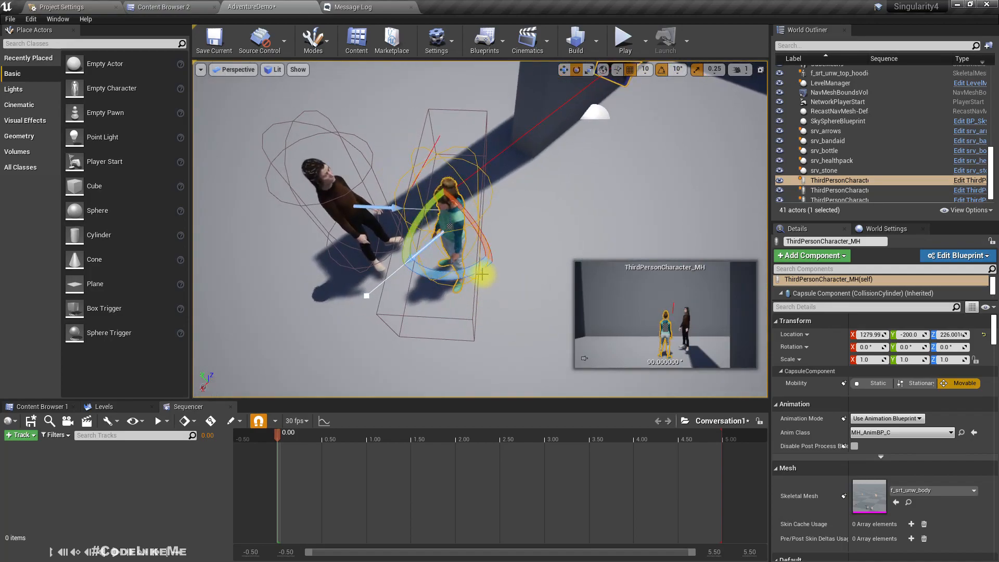
Rotate ThirdPersonCharacter_MH to face the NPC and shift it to about X 1250 so the two stand opposite each other
drag(448, 276, 419, 275)
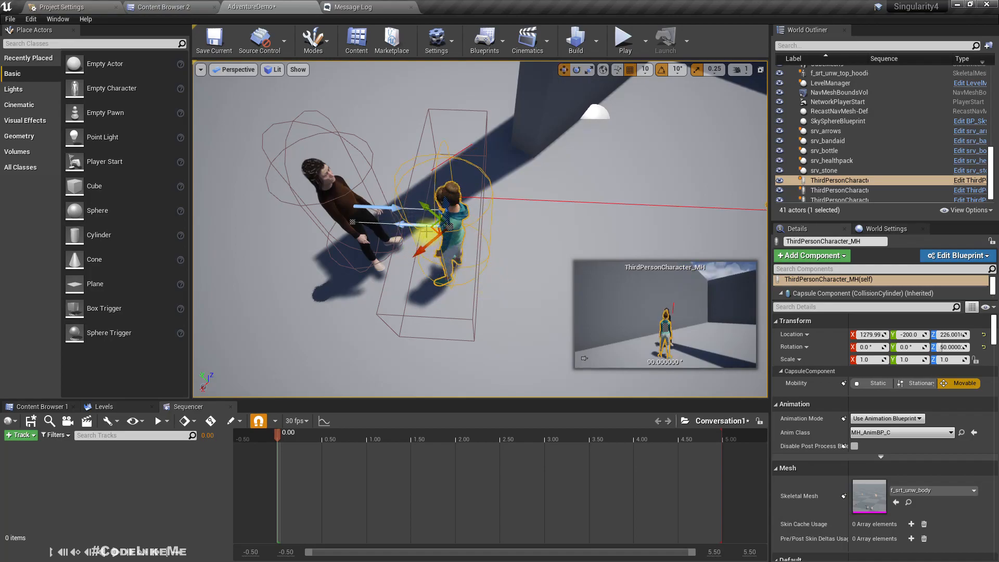
drag(433, 228, 454, 210)
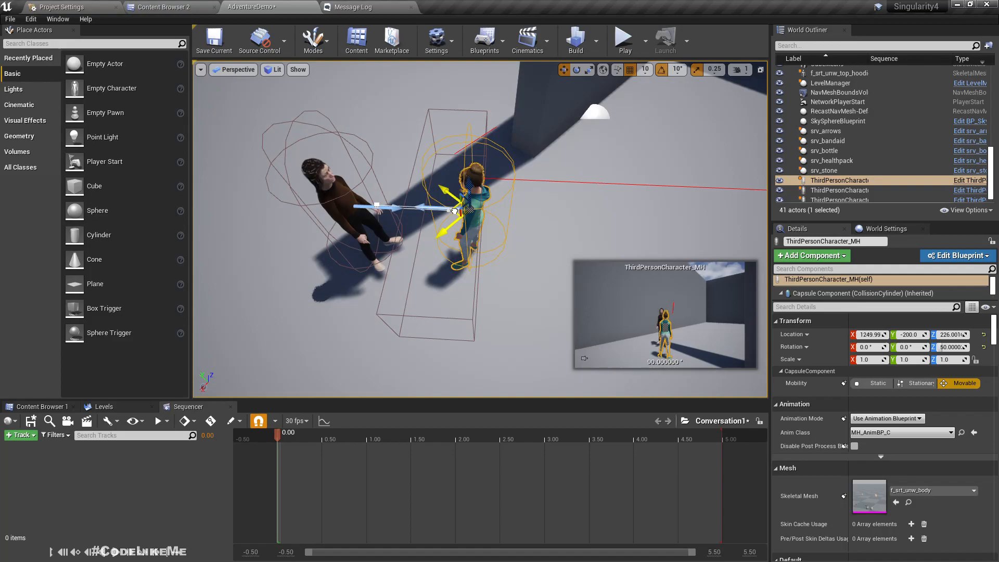
click(485, 278)
mouse_move(485, 279)
right_down()
mouse_move(485, 234)
mouse_move(500, 219)
mouse_move(485, 280)
right_up()
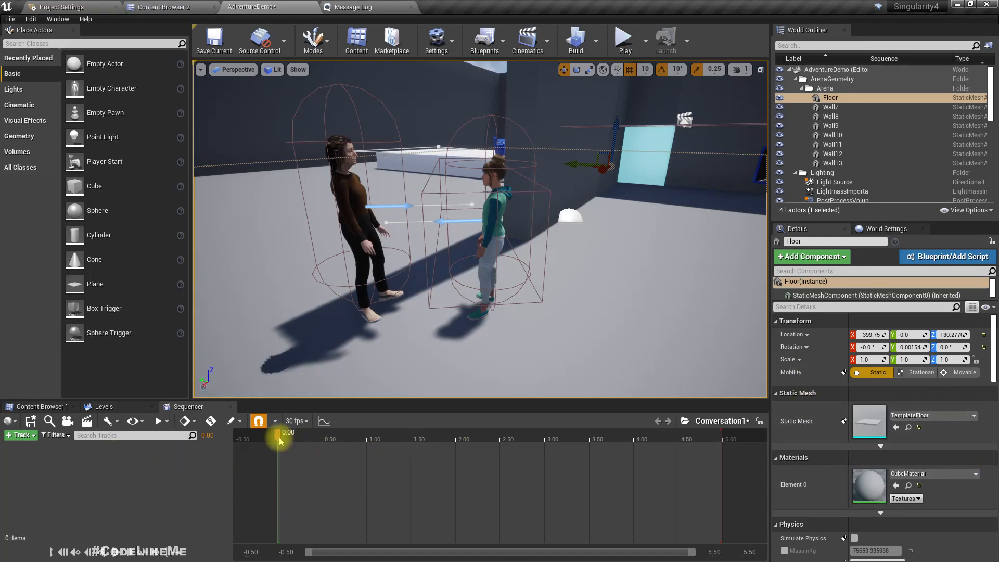
Add ThirdPersonCharacter_MH to the Conversation1 sequence and give it a Transform track
drag(278, 438, 286, 439)
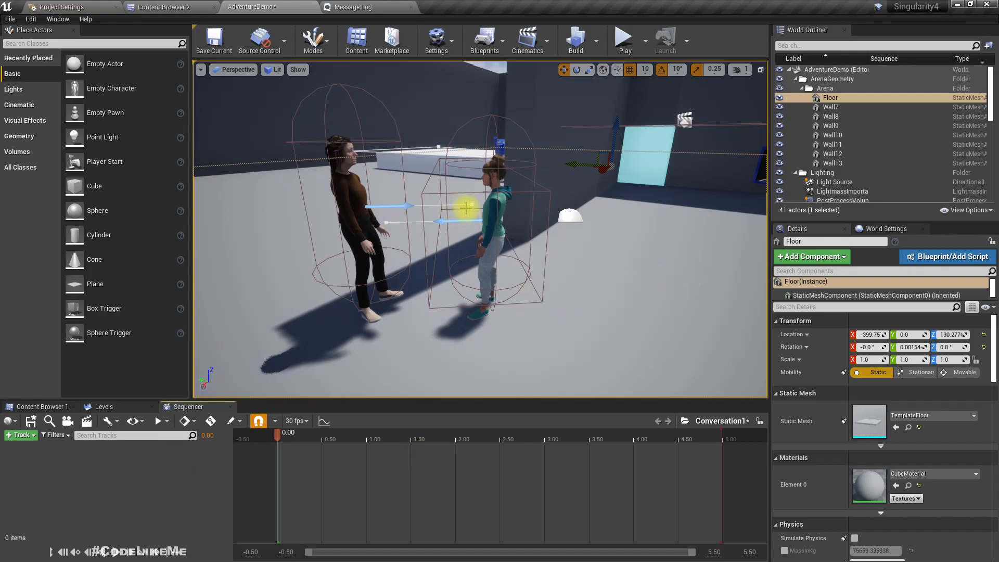
click(492, 208)
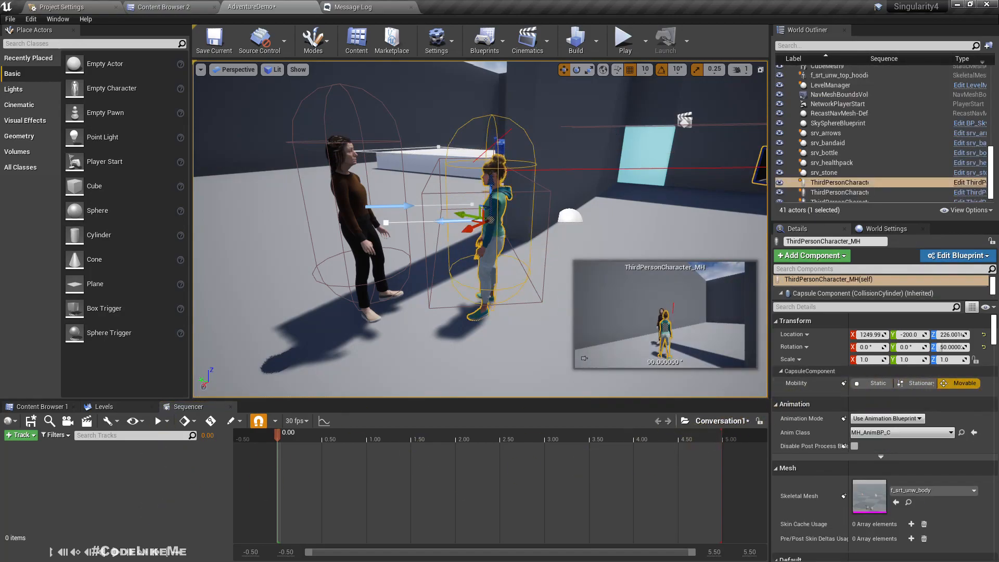
click(30, 435)
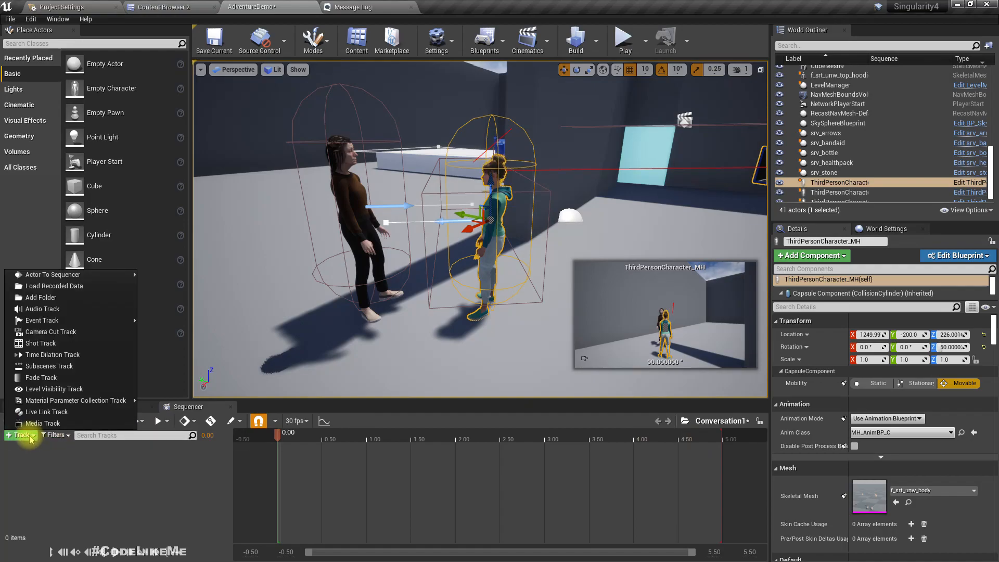
mouse_move(79, 276)
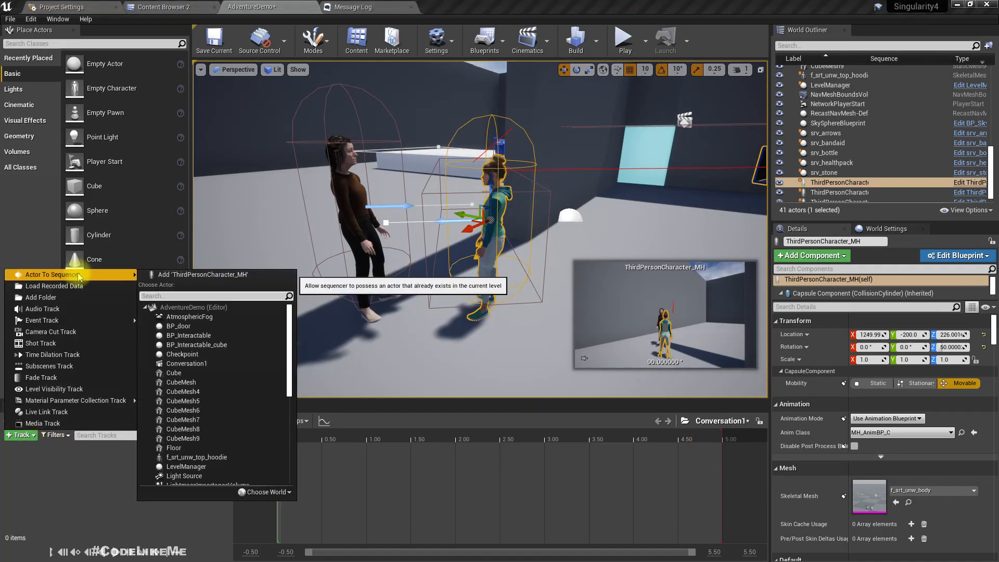
click(219, 279)
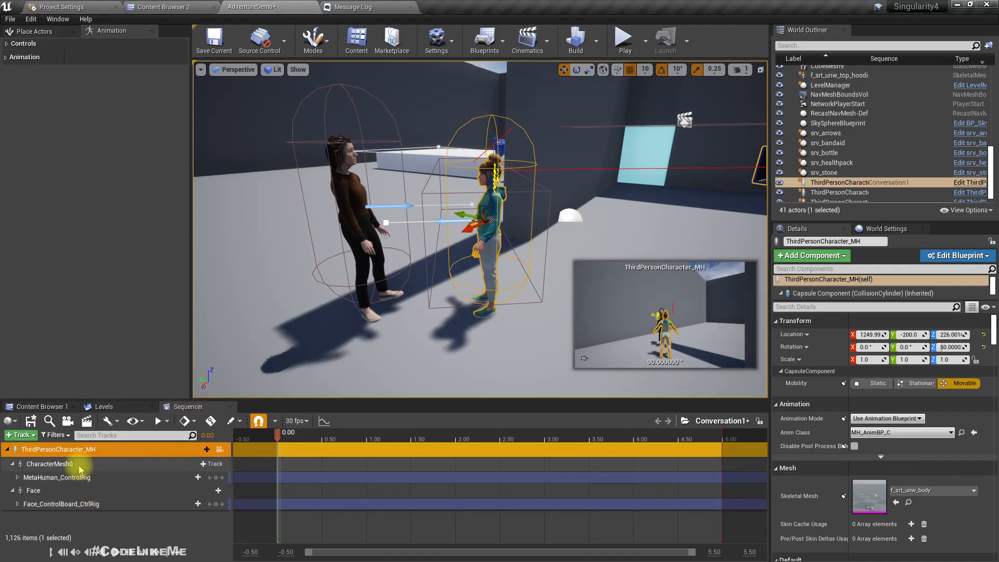
click(200, 450)
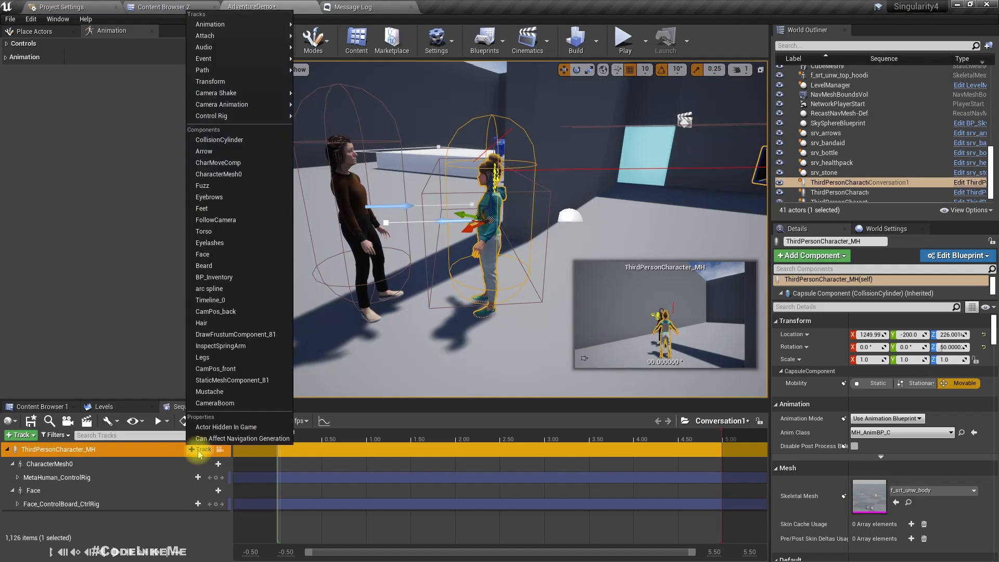
click(238, 84)
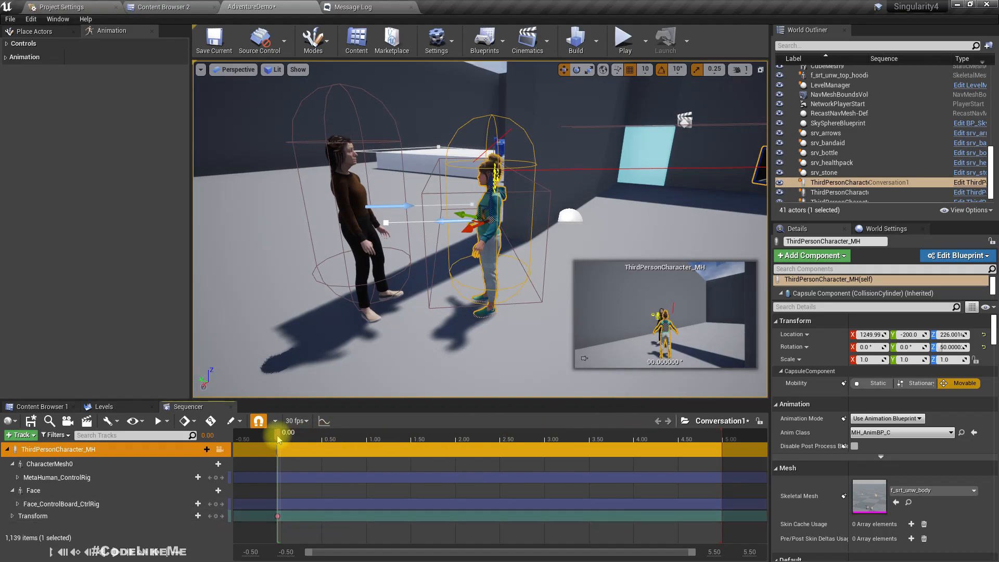
Delete the MetaHuman_ControlRig track from the character's CharacterMesh0 in the sequence
right_drag(439, 207, 439, 172)
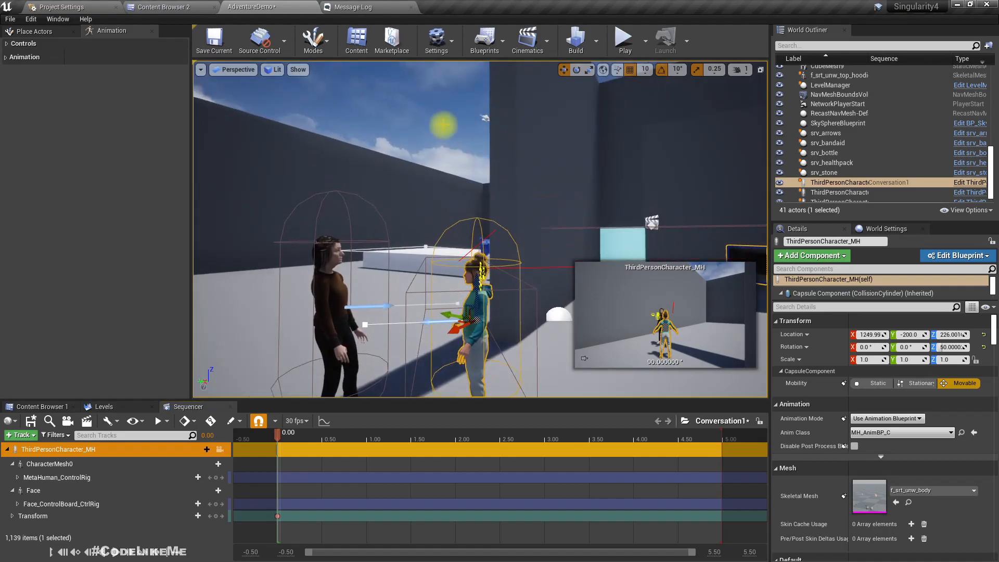
click(436, 101)
right_drag(444, 127, 438, 160)
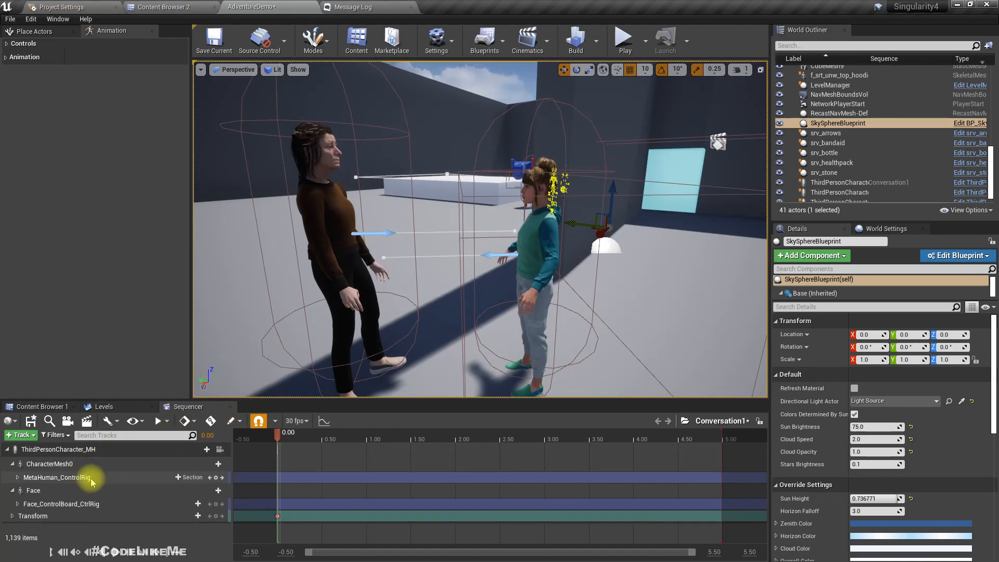
right_drag(451, 278, 561, 281)
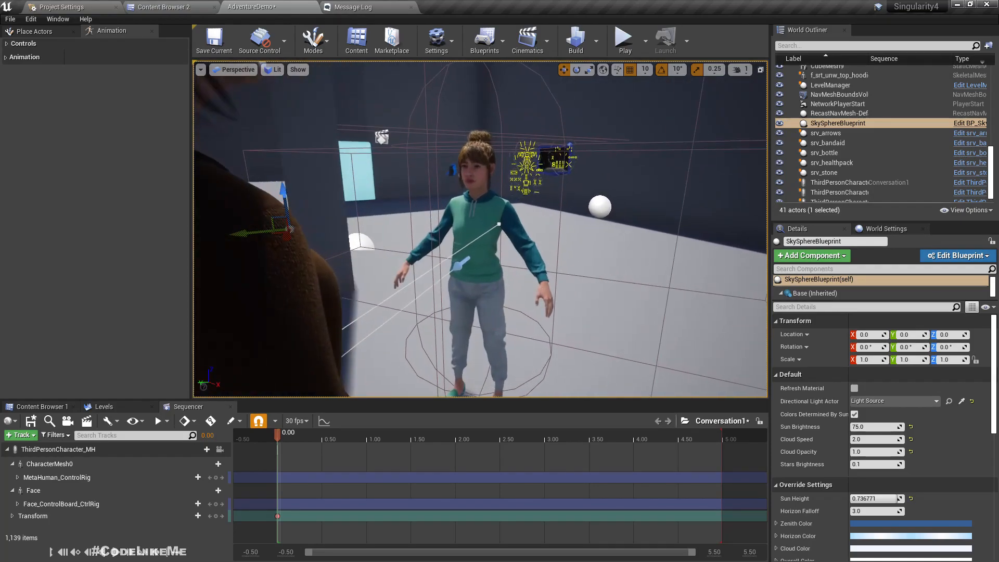
click(75, 478)
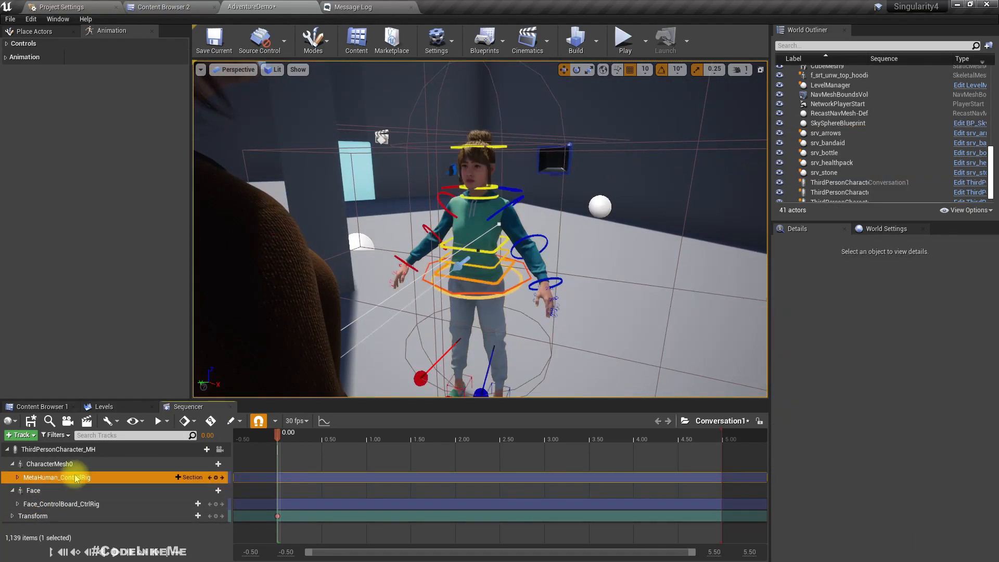
right_click(76, 478)
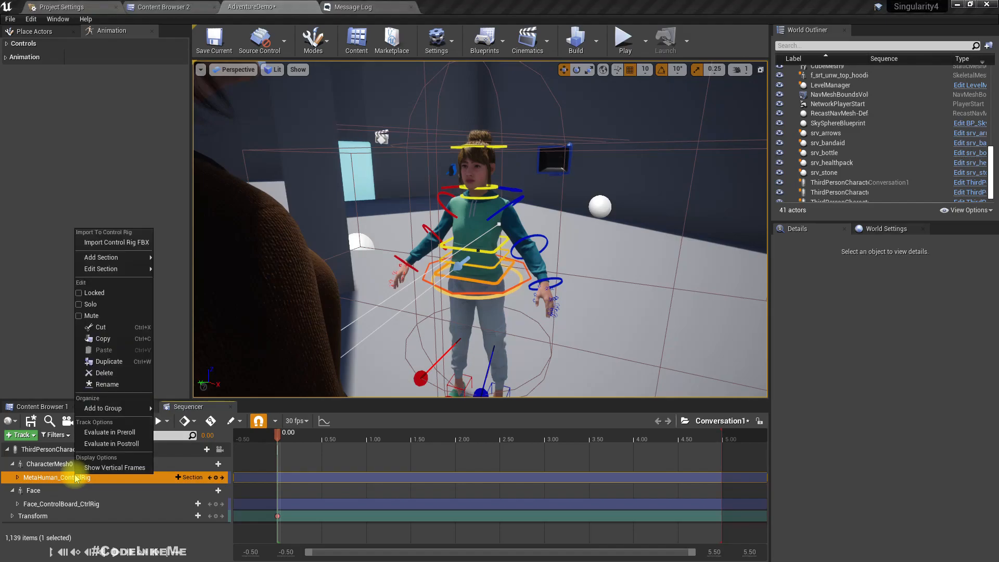
click(99, 374)
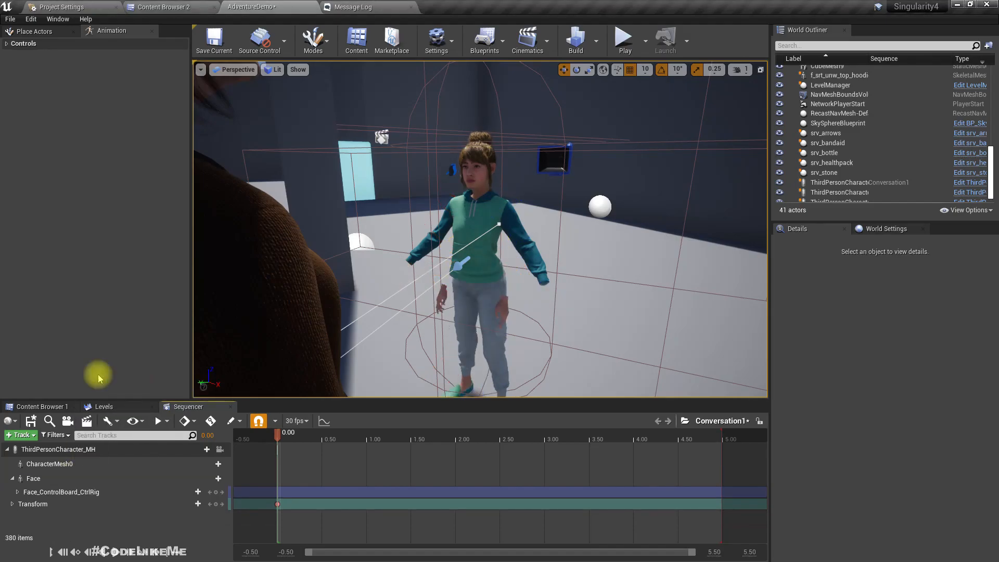
Delete the Face and CharacterMesh0 tracks from the sequence, and select the ThirdPersonCharacter_MH track
click(42, 480)
right_click(42, 480)
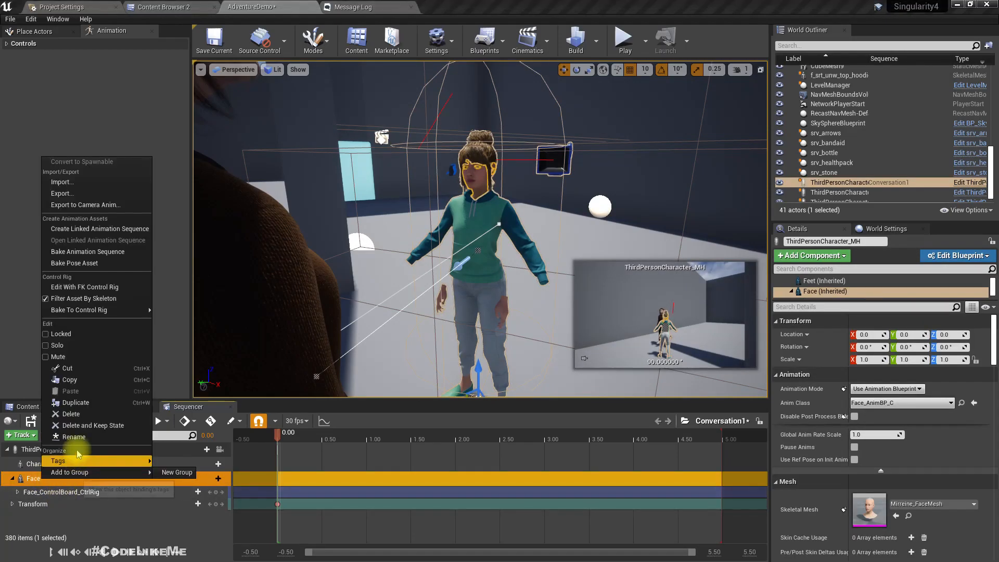
click(77, 414)
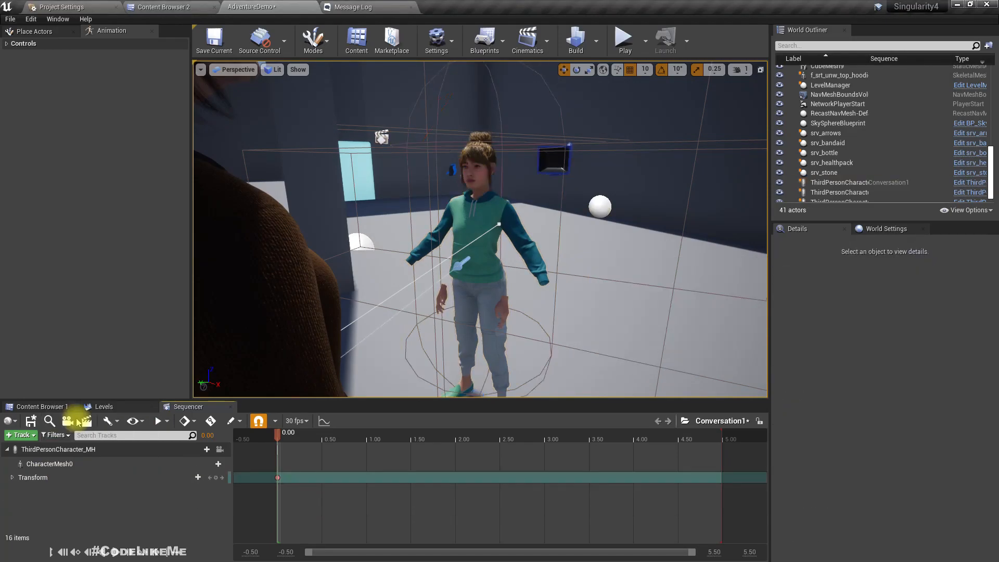
right_click(51, 467)
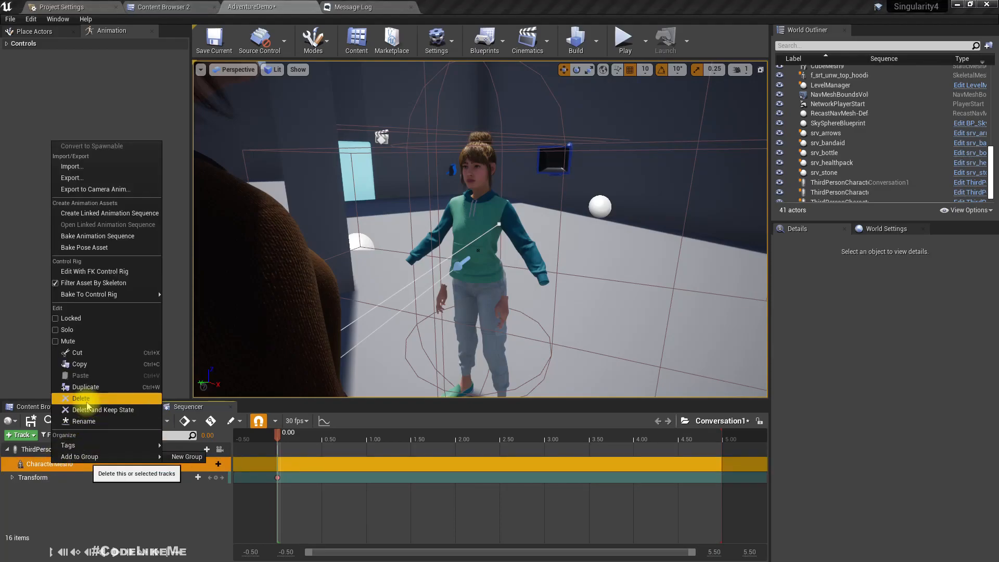
click(86, 406)
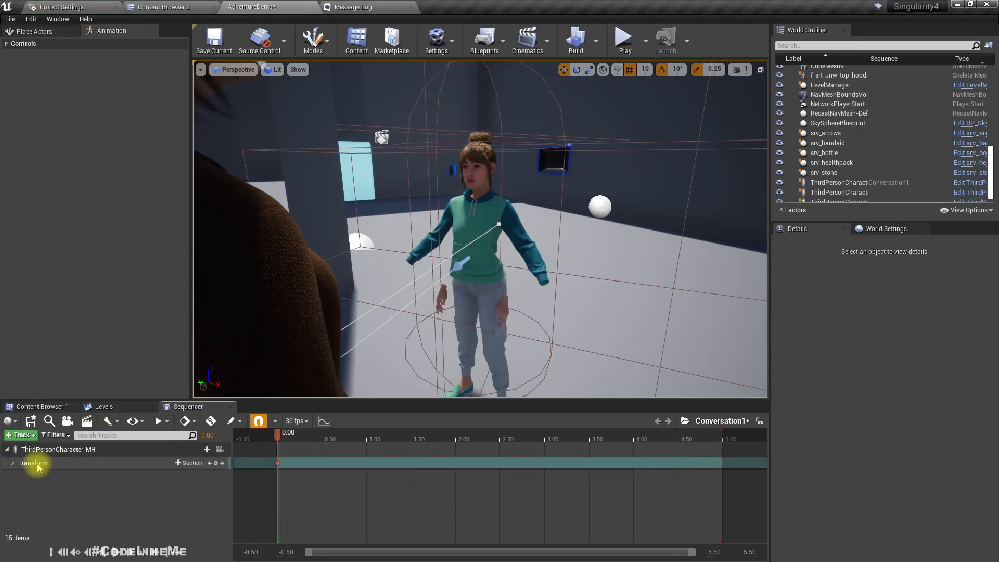
click(54, 451)
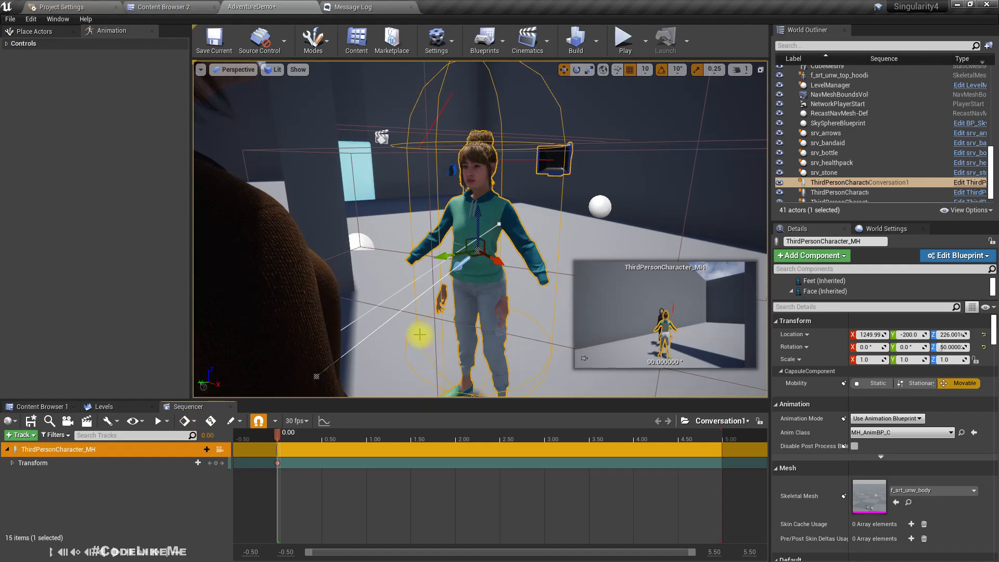
Undo the deletion of the CharacterMesh0 and Face tracks and their control rigs in Conversation1, and test the level
key(ctrl+z)
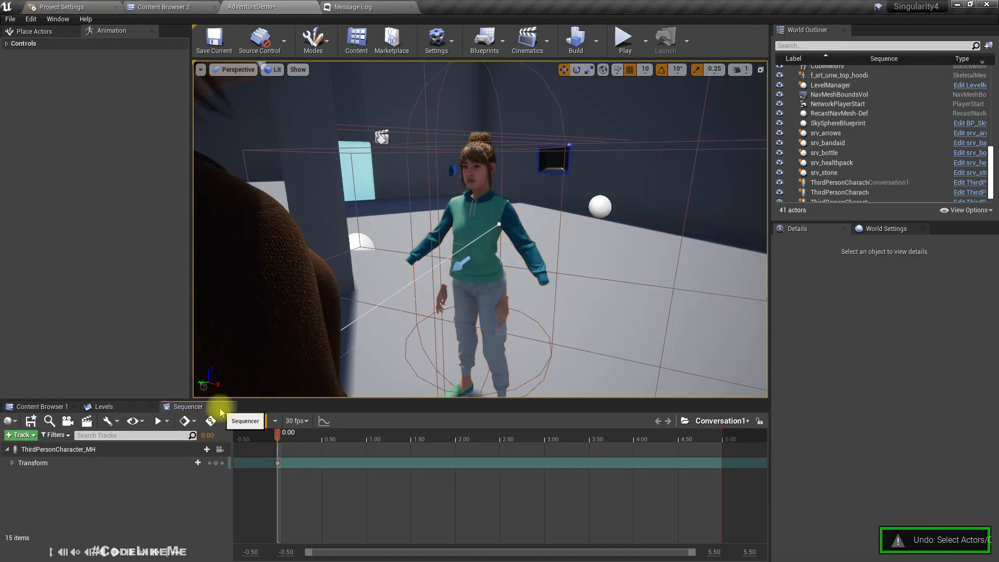
key(ctrl+z)
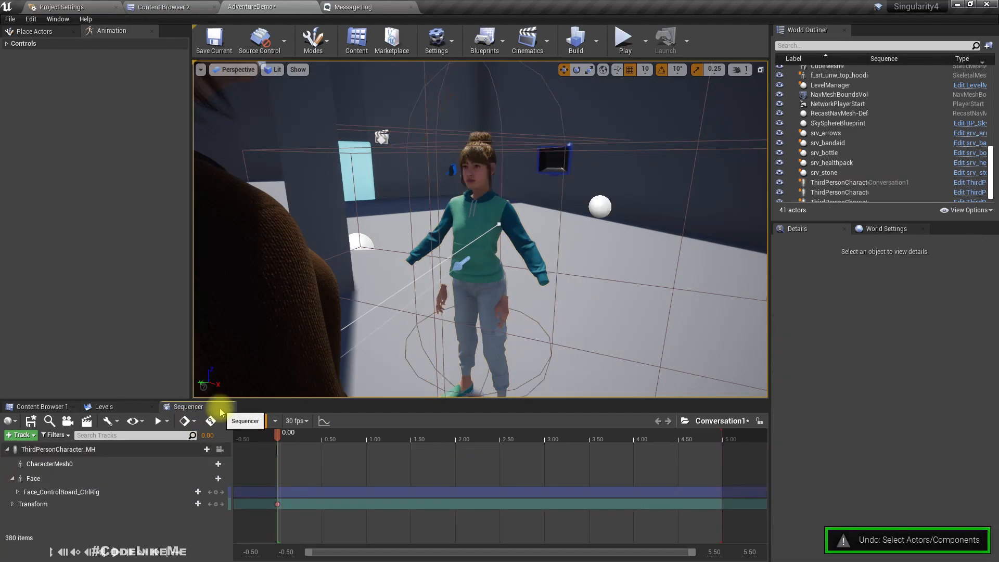
key(ctrl+z)
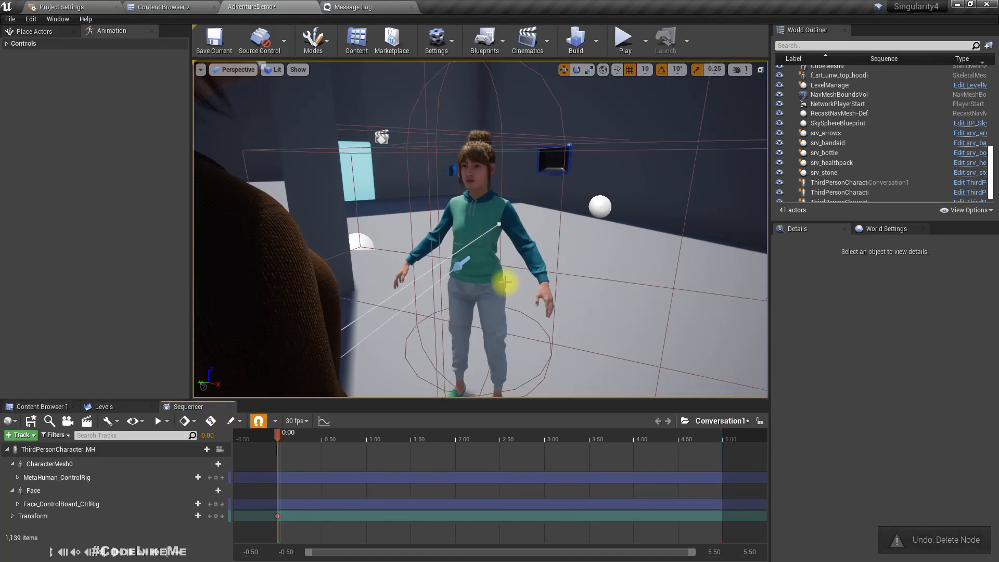
click(624, 39)
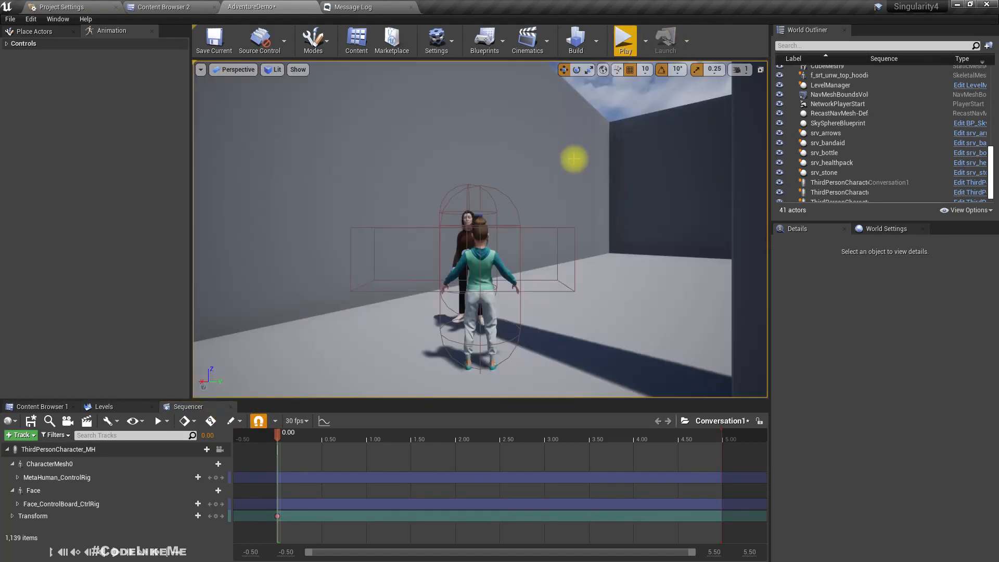
Inspect the MetaHuman_ControlRig, Face_ControlBoard_CtrlRig and Transform tracks of ThirdPersonCharacter_MH in the sequence
click(63, 480)
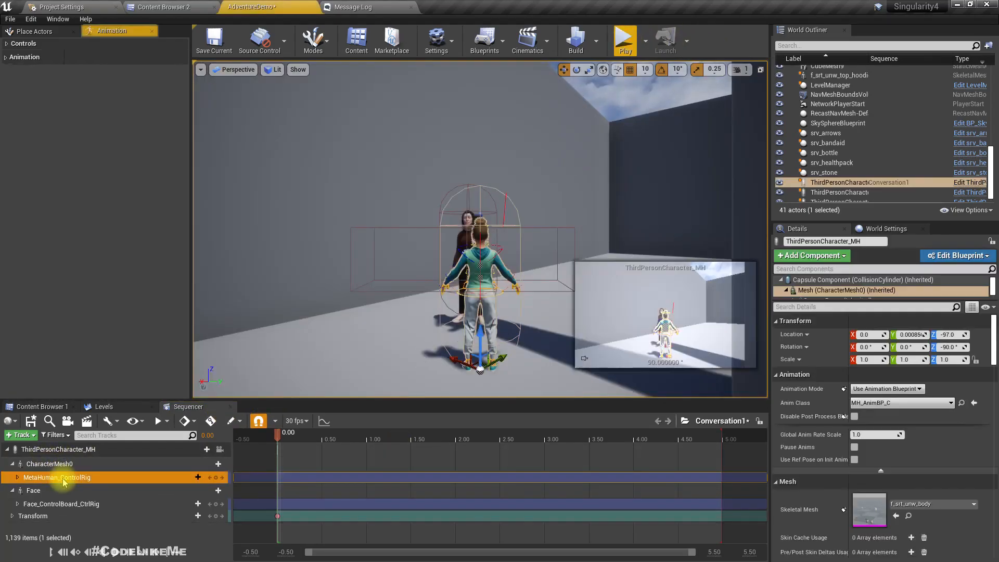
click(46, 504)
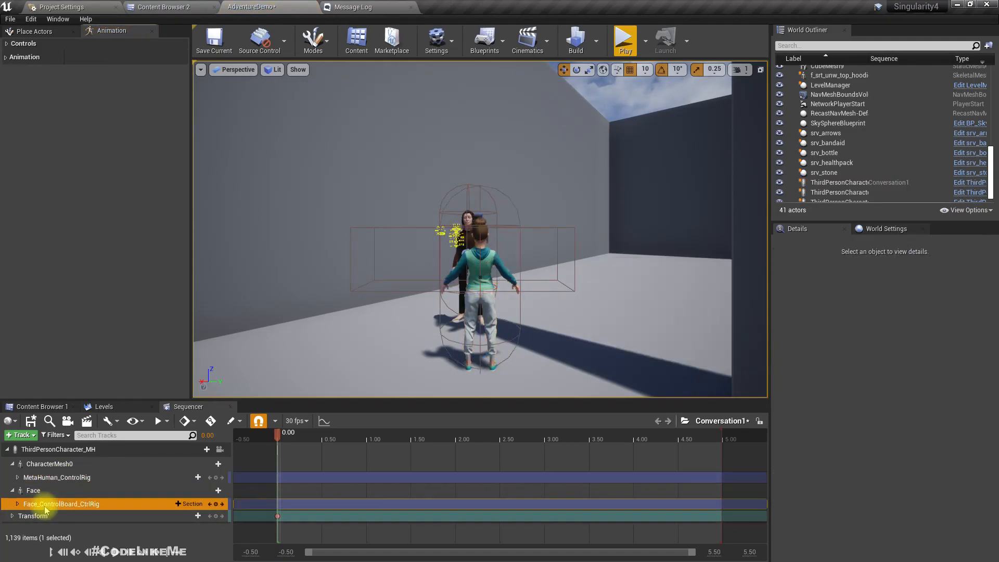
click(41, 517)
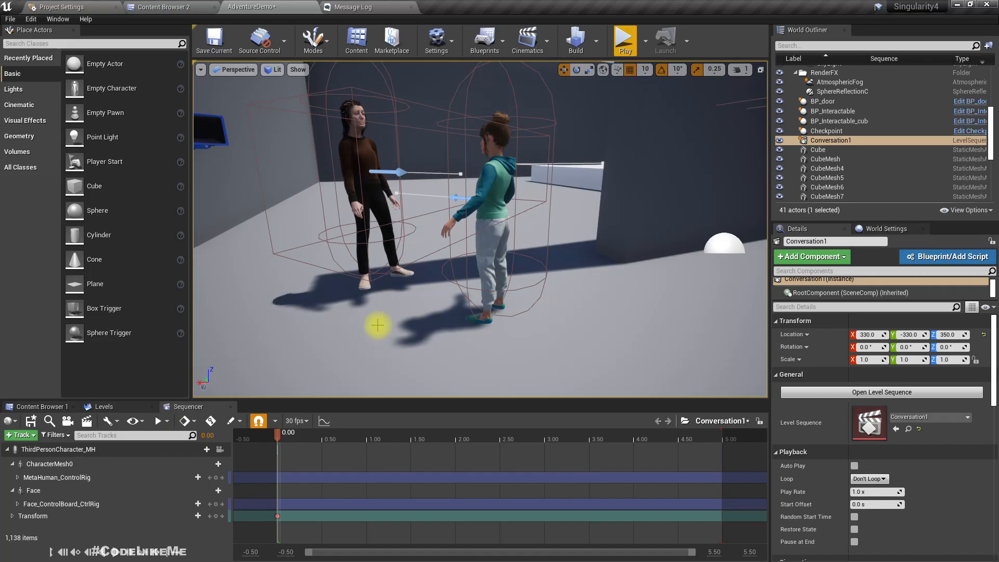
Lower ThirdPersonCharacter_NPC_MH to about Z 236 so that the NPC's feet rest on the floor
right_drag(363, 198, 424, 172)
mouse_move(329, 200)
right_down()
mouse_move(333, 237)
mouse_move(329, 200)
right_up()
click(427, 178)
right_drag(427, 178, 428, 212)
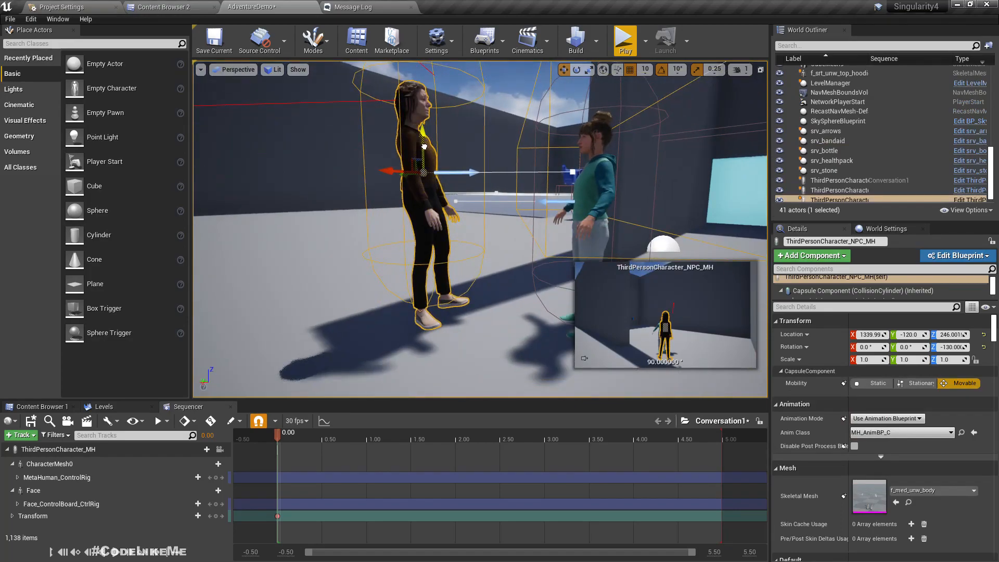
drag(424, 143, 425, 156)
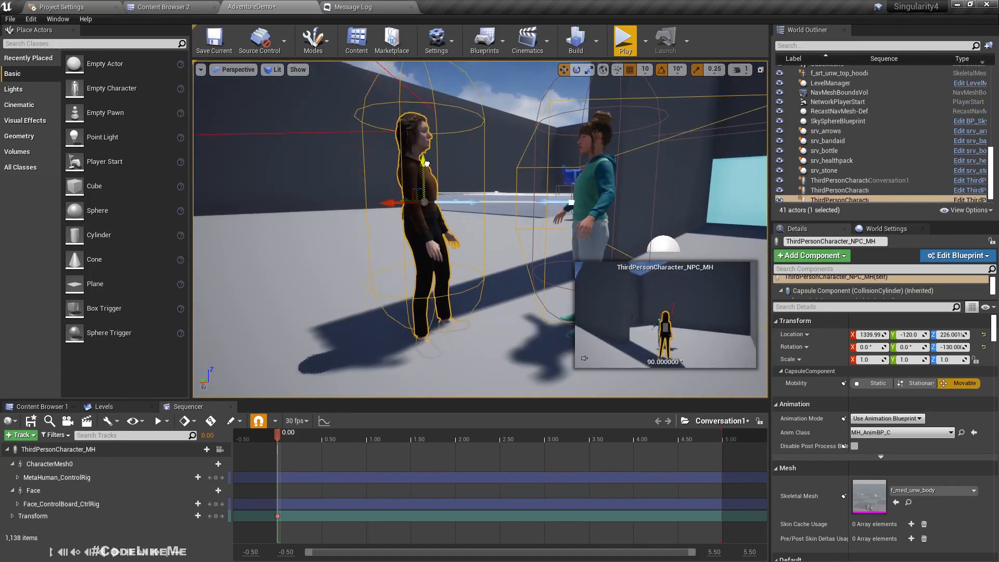
Add a new cine camera to Conversation1 as the current camera cut, looking past the player character towards the NPC
key(s)
right_drag(449, 280, 470, 268)
key(w)
click(407, 110)
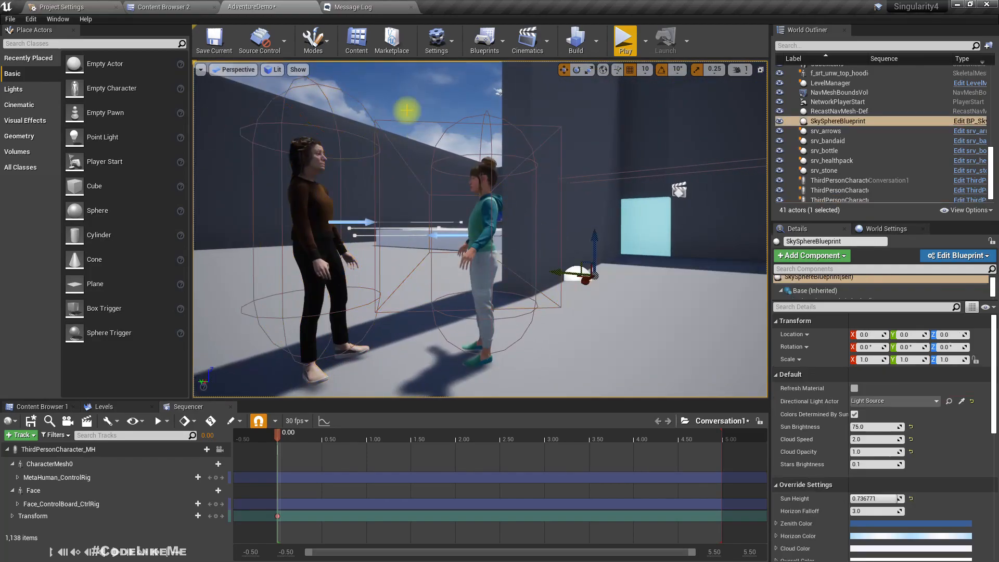
mouse_move(295, 219)
right_down()
mouse_move(276, 219)
mouse_move(283, 216)
right_up()
key(w)
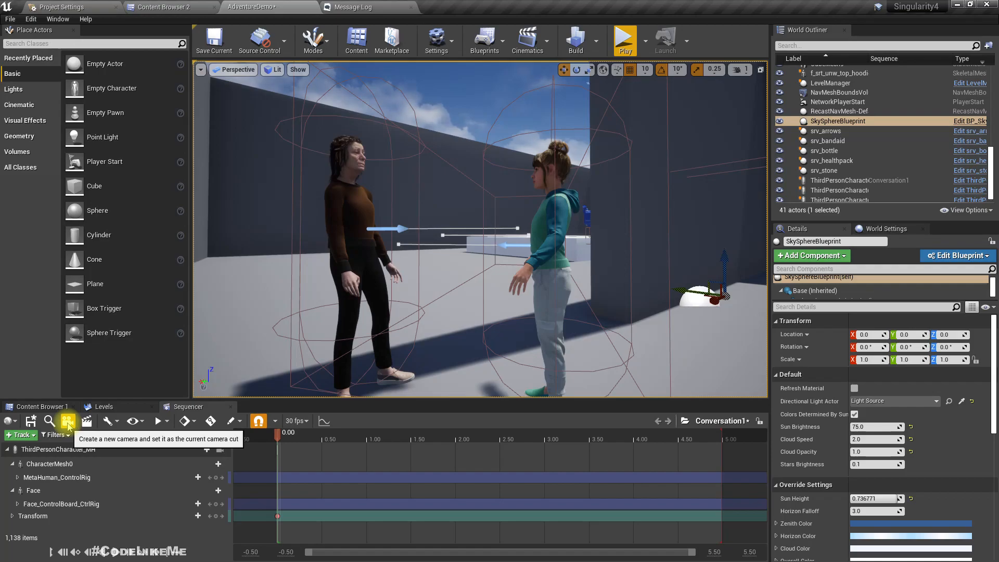
key(d)
right_drag(522, 308, 444, 303)
key(s)
key(a)
key(w)
key(s)
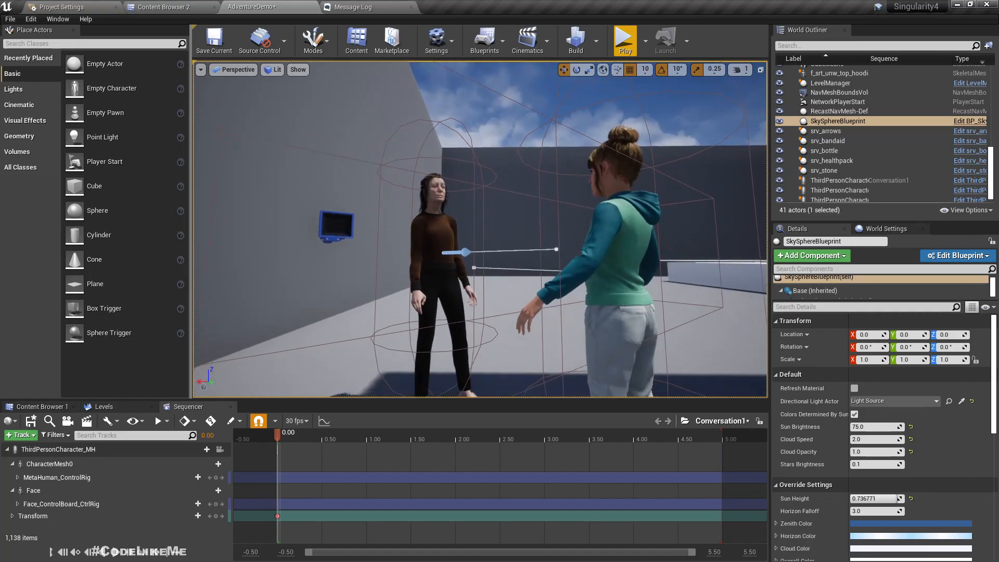
click(68, 422)
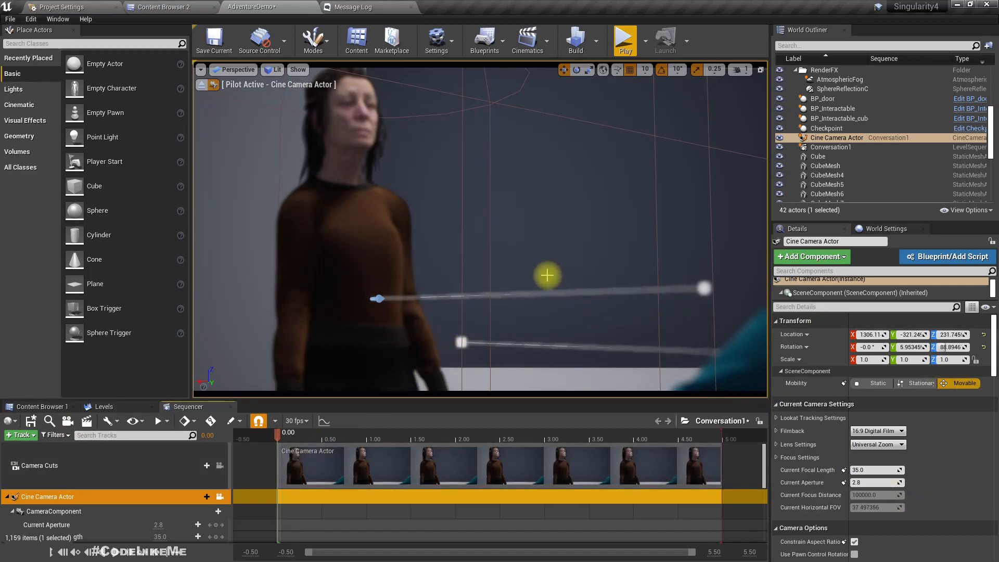
Pull the cine camera back to about Y -512, keep its focal length at 35, and set its Focus Method to Disable
scroll(547, 275, down, 2)
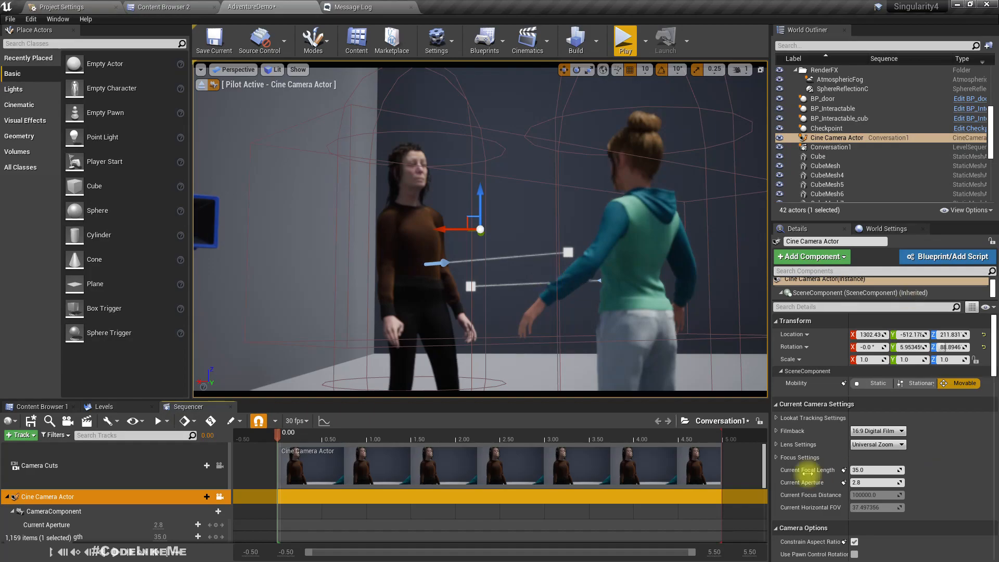
drag(876, 470, 832, 470)
click(910, 471)
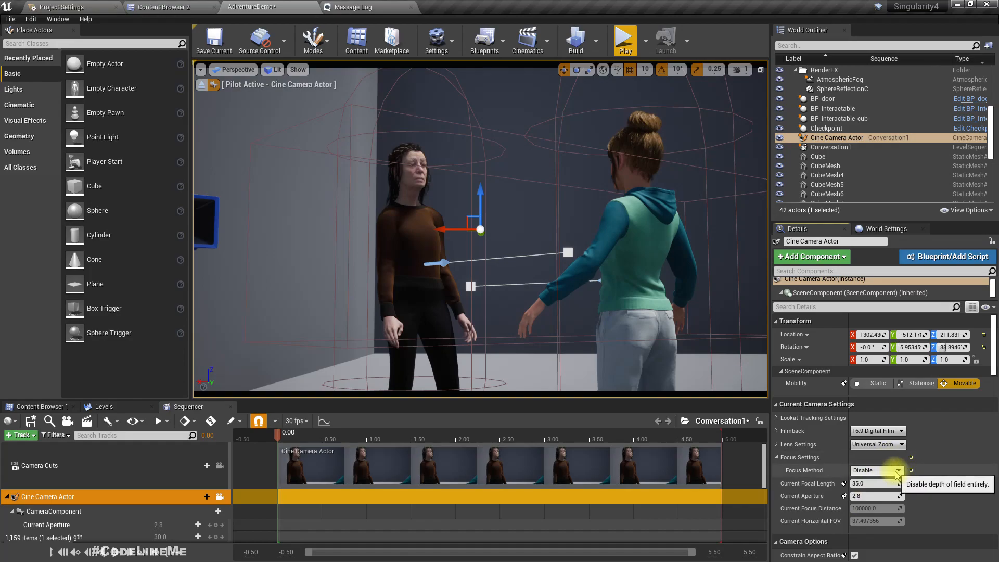
click(778, 459)
click(778, 458)
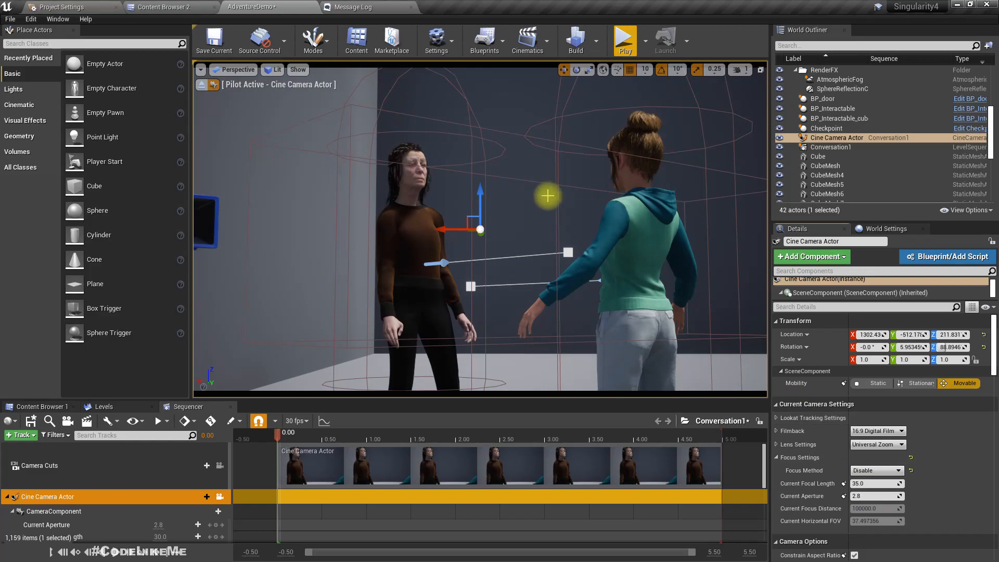
Move the piloted cine camera back to about X 1286, Y -737, Z 225 for a wide shot of both characters
right_drag(527, 186, 534, 173)
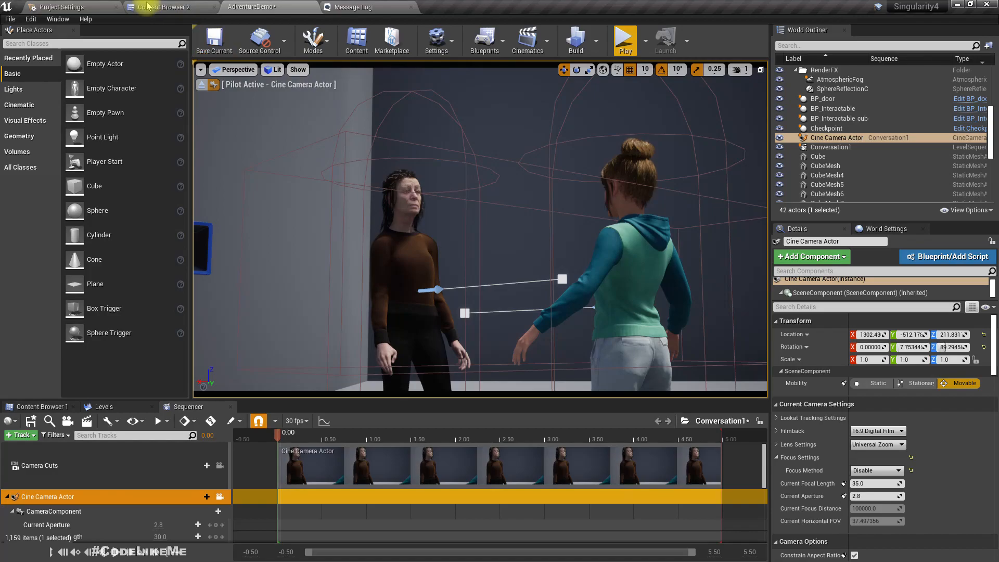
key(s)
mouse_move(505, 216)
right_down()
mouse_move(505, 236)
mouse_move(504, 216)
right_up()
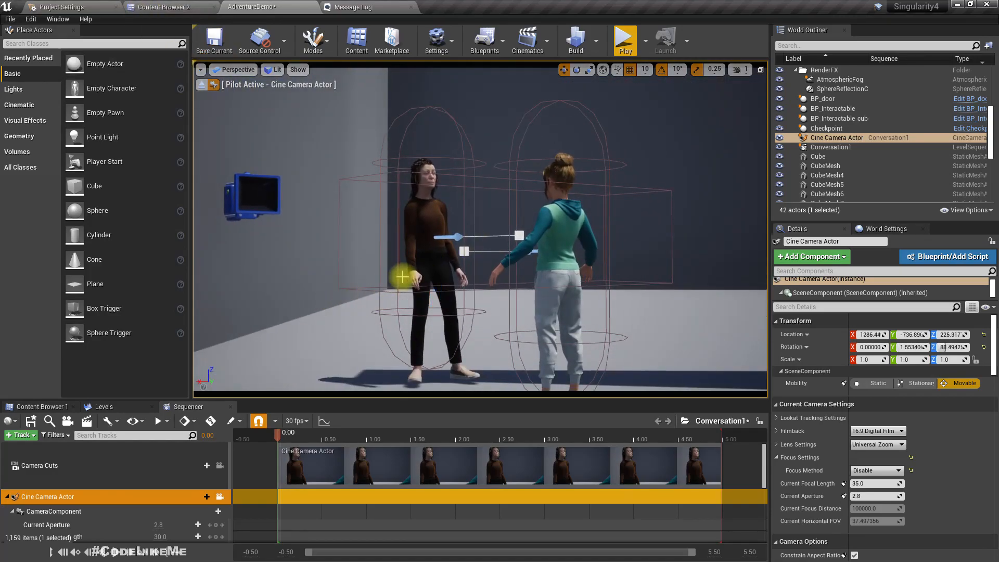
Play the level full screen to check the conversation setup, and stop the play session
key(F11)
key(alt+p)
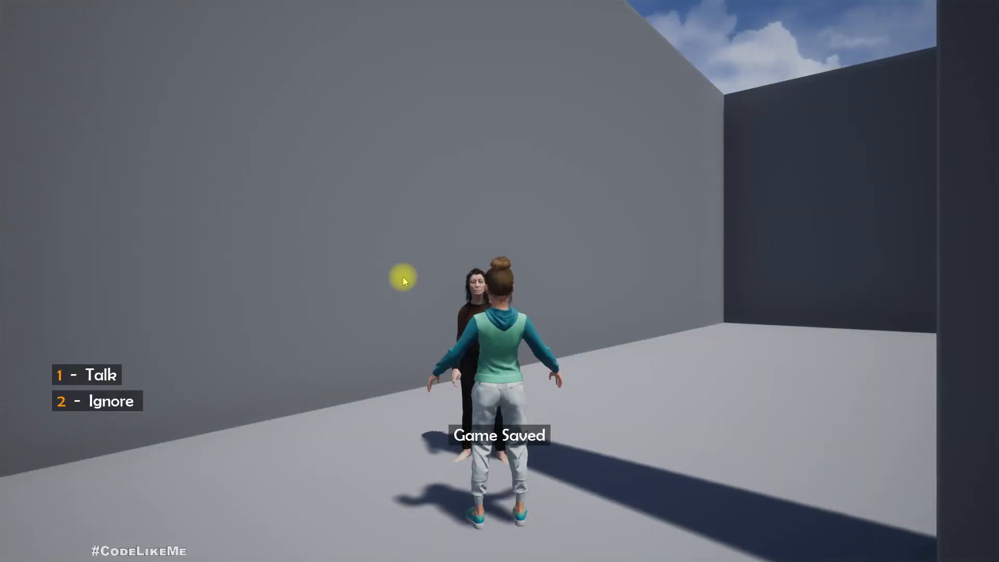
key(Escape)
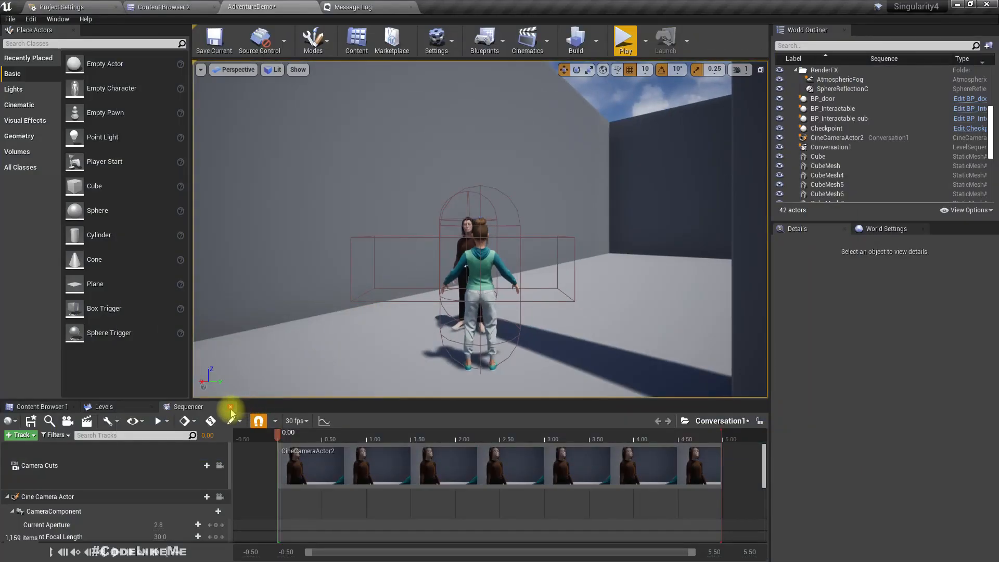
Close the Sequencer and play the level again, walking the player character up to the NPC before stopping
click(231, 408)
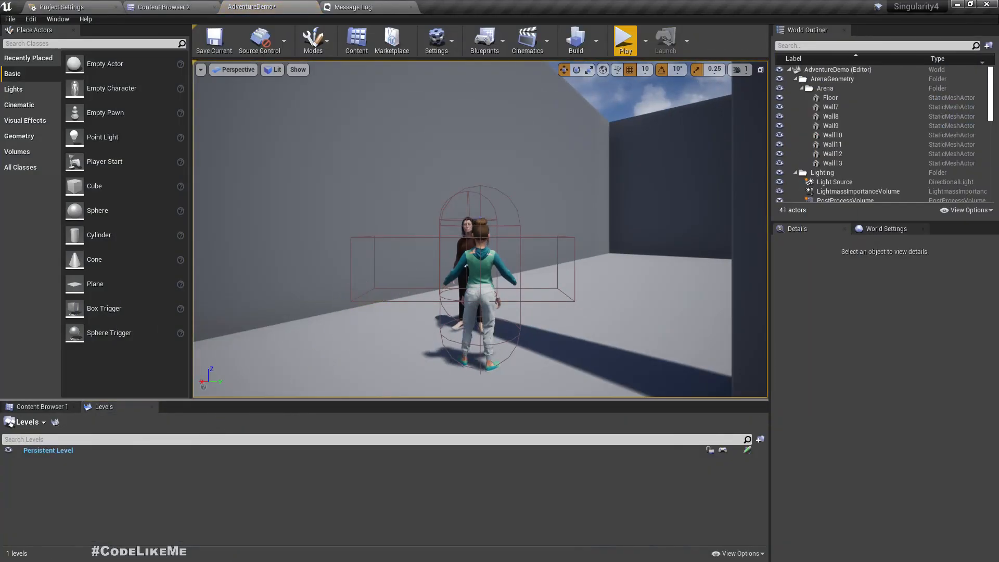
click(350, 337)
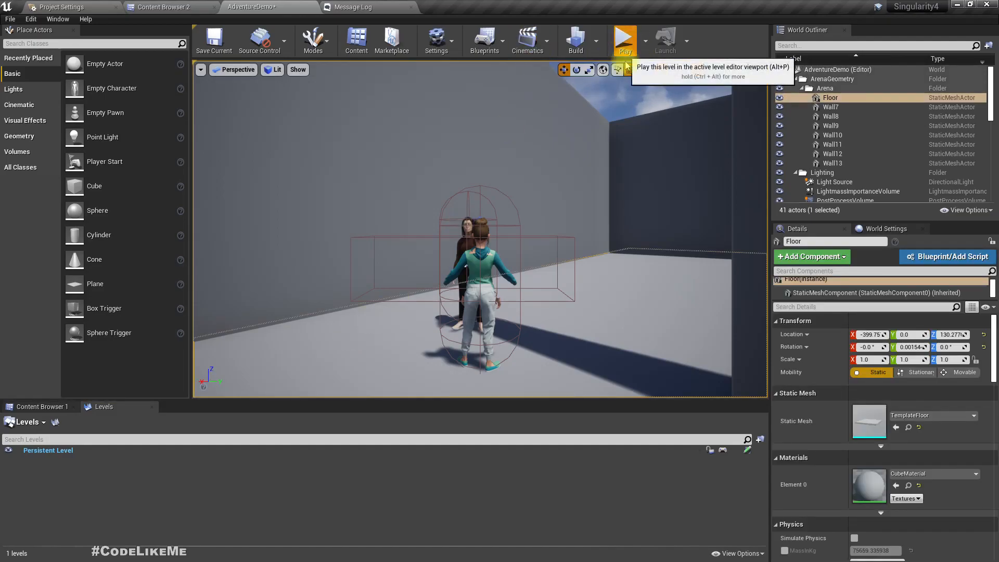
click(625, 41)
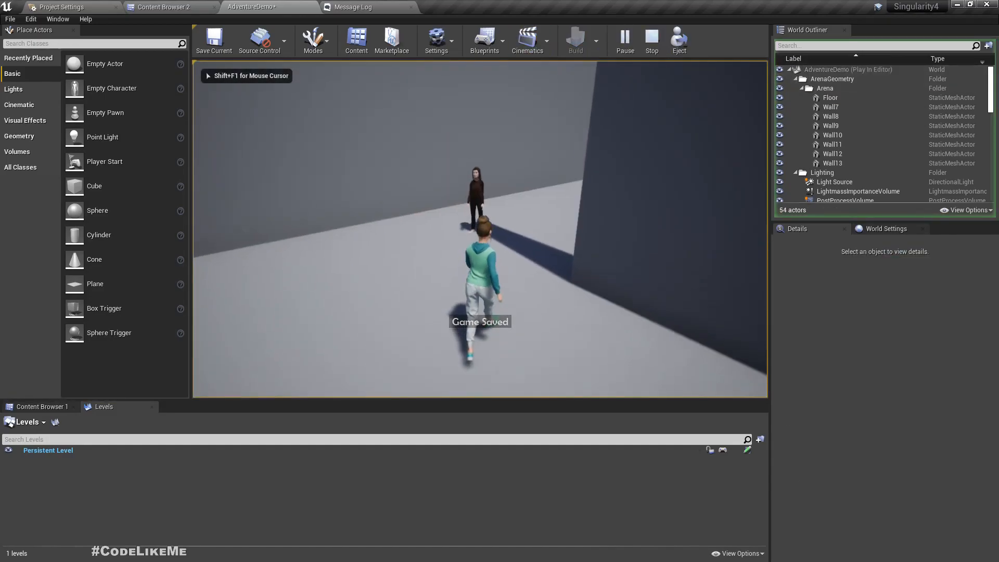
key(w)
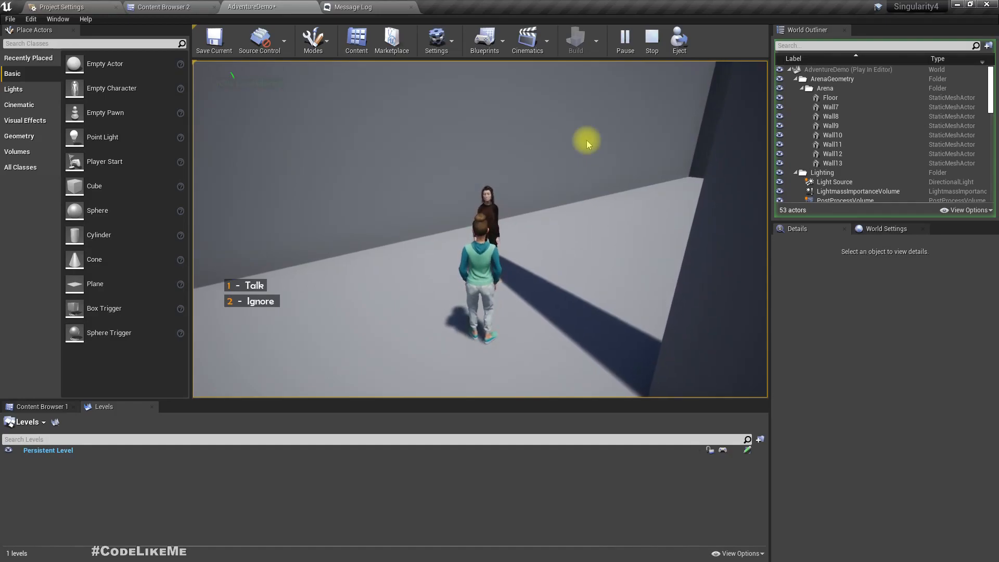
key(Escape)
key(F11)
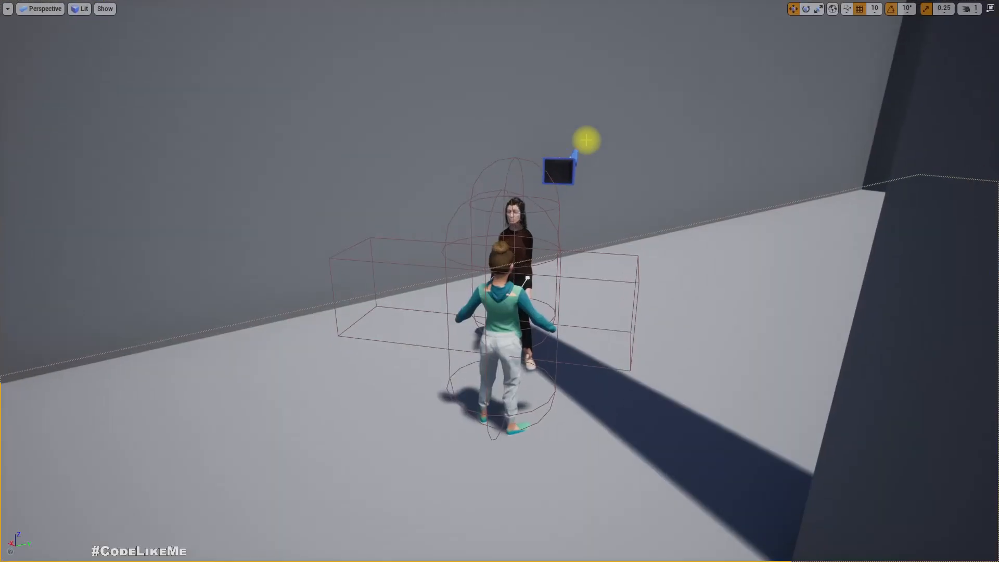
key(s)
mouse_move(516, 202)
right_down()
mouse_move(531, 206)
mouse_move(517, 202)
right_up()
key(a)
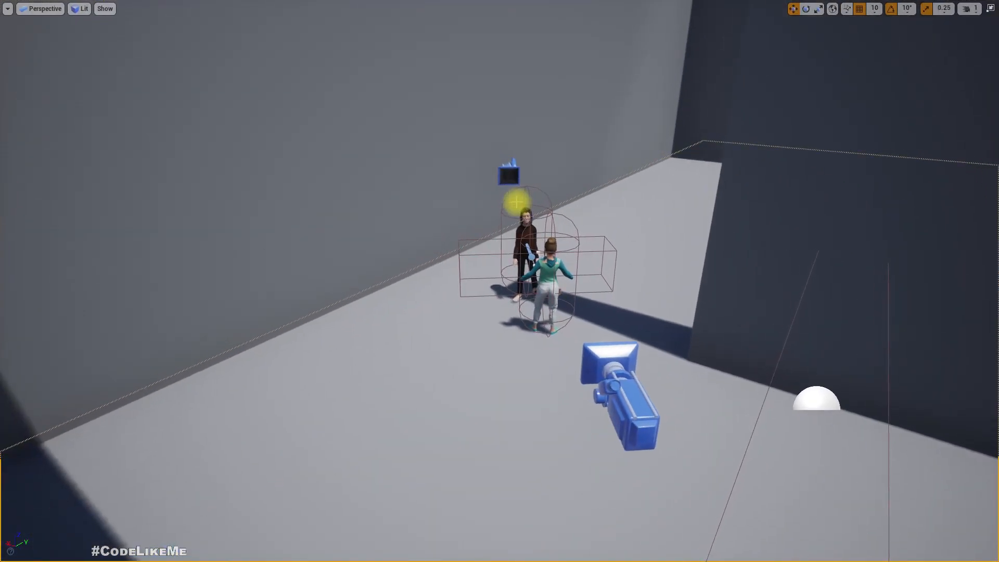
key(F11)
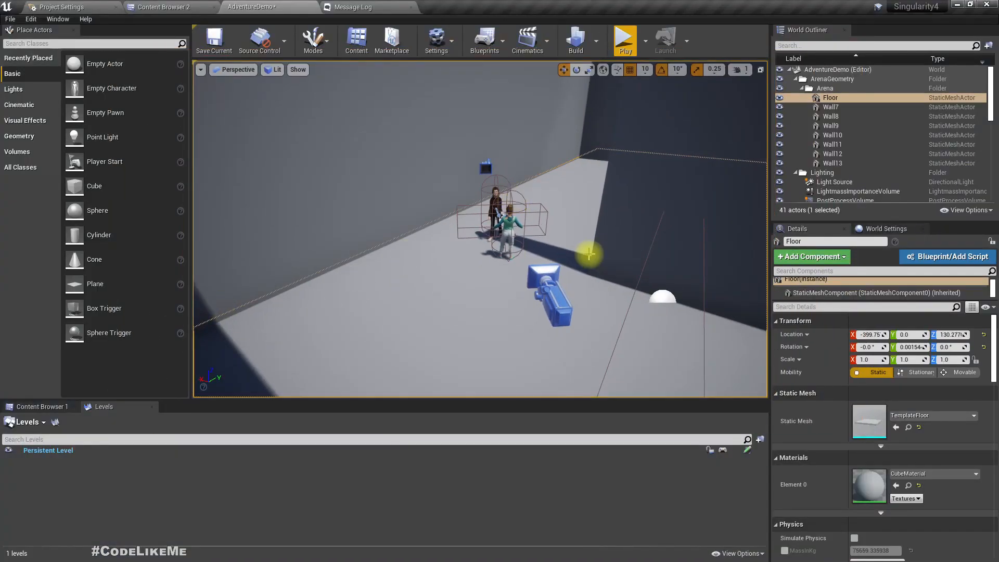
Select ThirdPersonCharacter_NPC_MH and examine the dialogue entries and initial dialogues in its Dialogue Tree, collapsing both lists
click(498, 198)
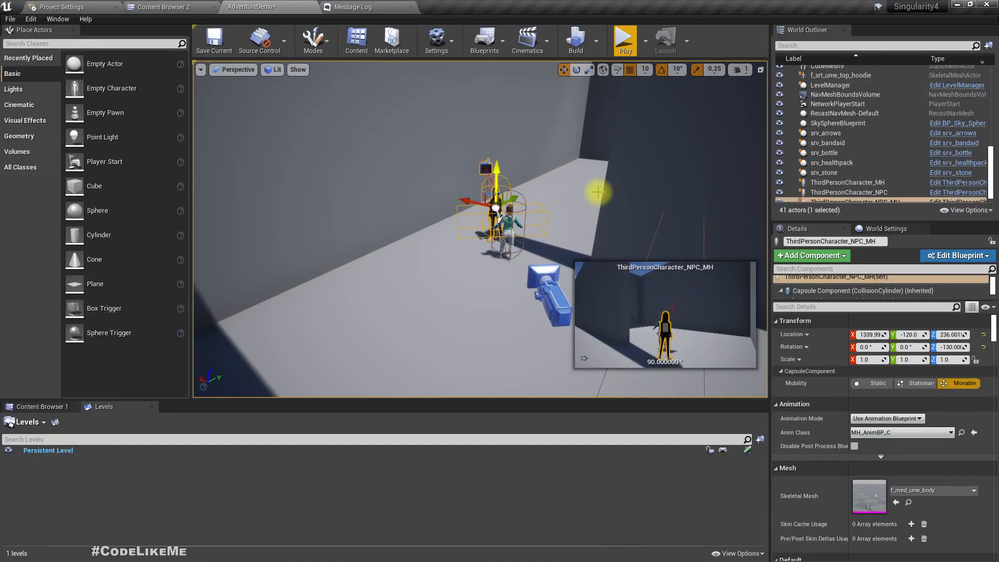
key(w)
right_drag(458, 224, 520, 229)
key(q)
right_drag(437, 268, 429, 277)
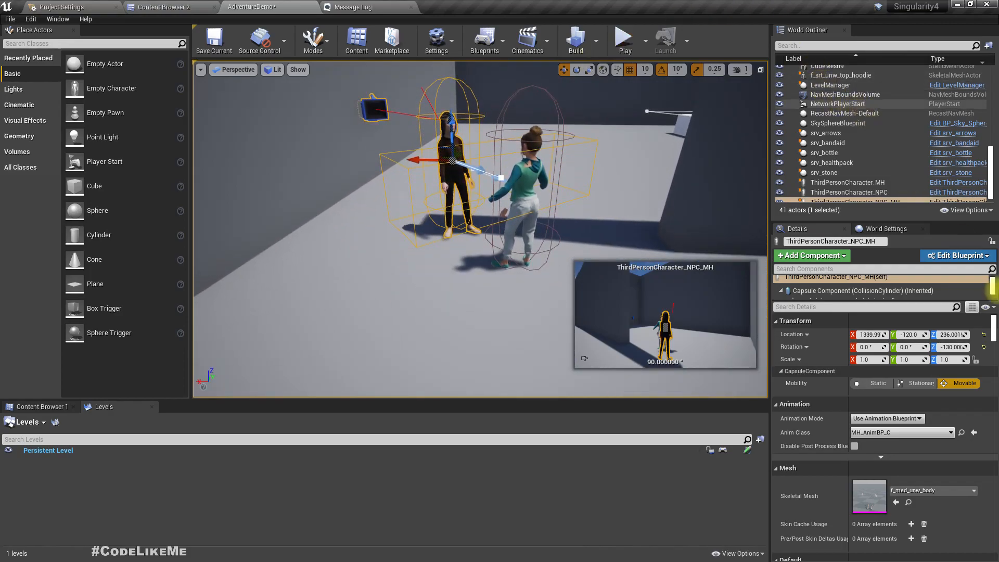
scroll(891, 489, down, 3)
scroll(890, 456, down, 2)
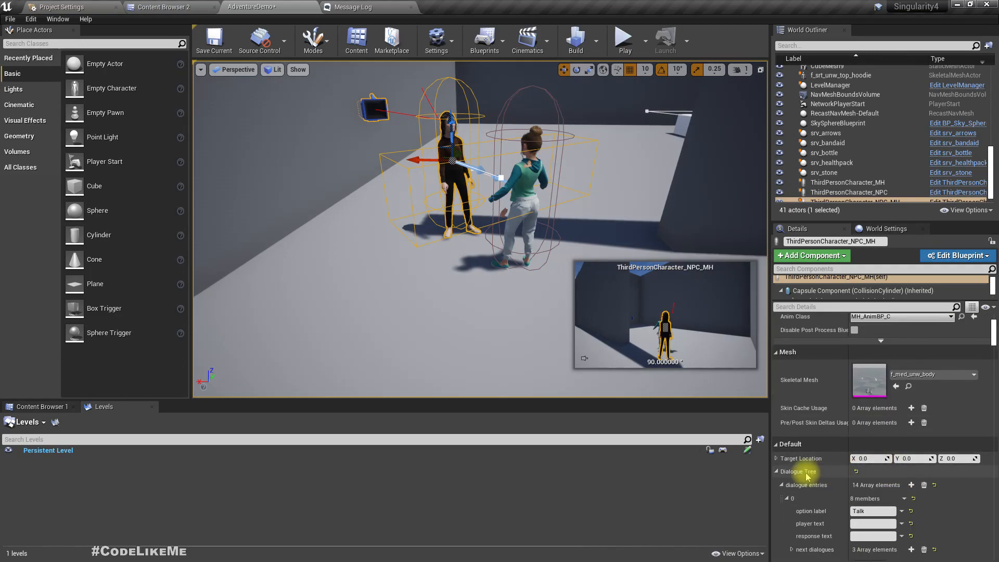
scroll(791, 479, down, 2)
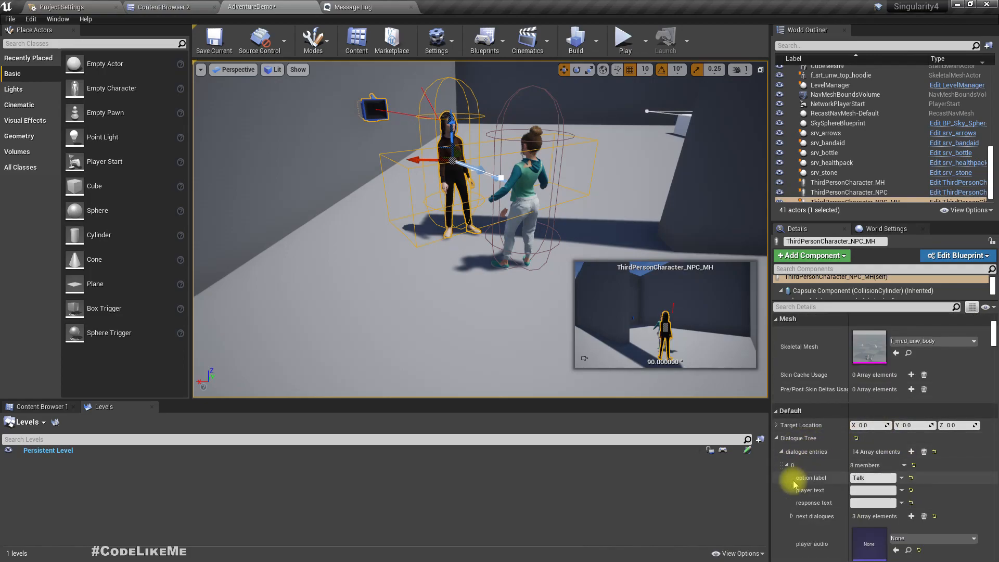
click(782, 453)
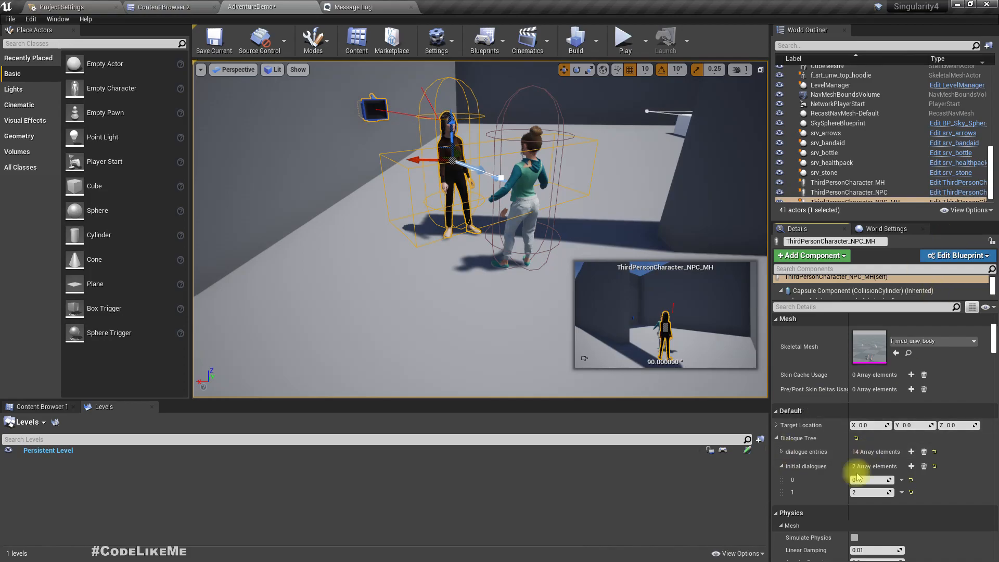
click(782, 467)
scroll(979, 172, down, 1)
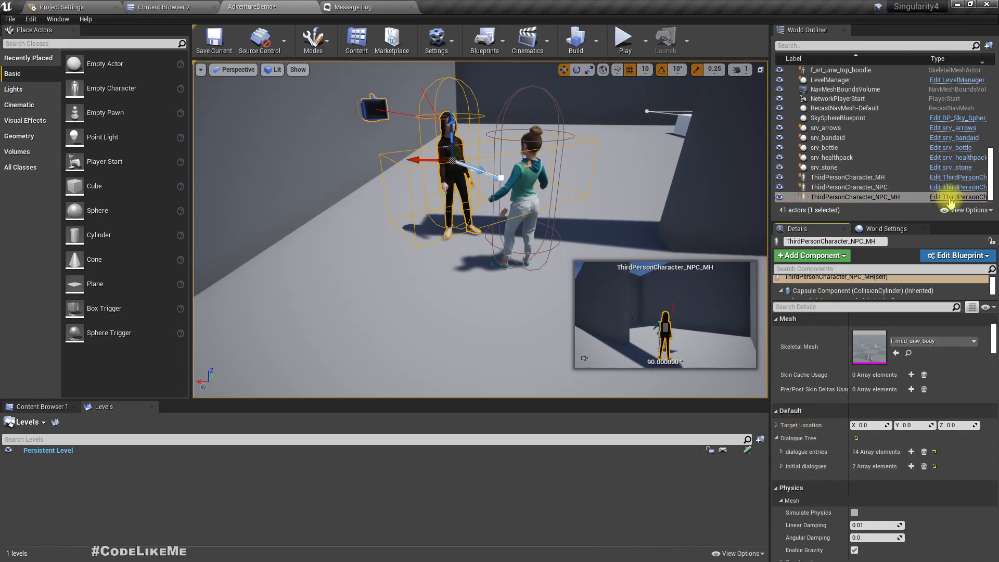
Open the DialogueTree structure from the BP/Dialogues folder and add a new variable to it
right_drag(478, 229, 479, 133)
key(w)
key(s)
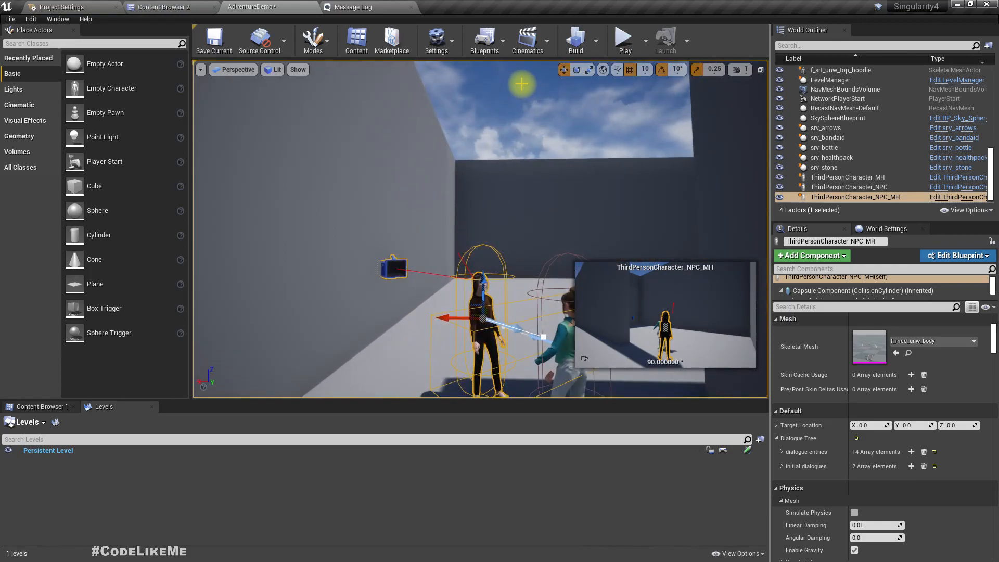
click(179, 7)
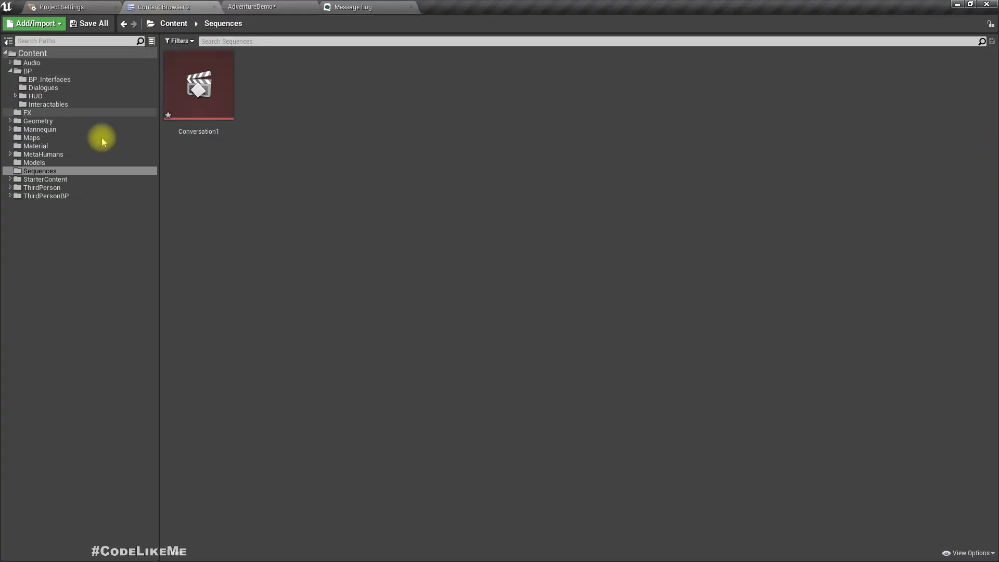
click(30, 71)
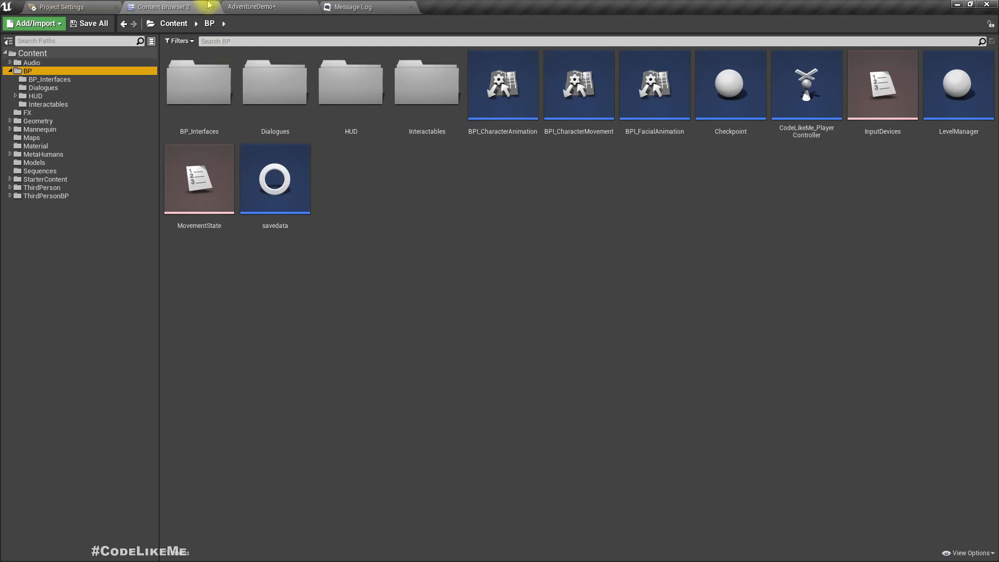
double_click(275, 87)
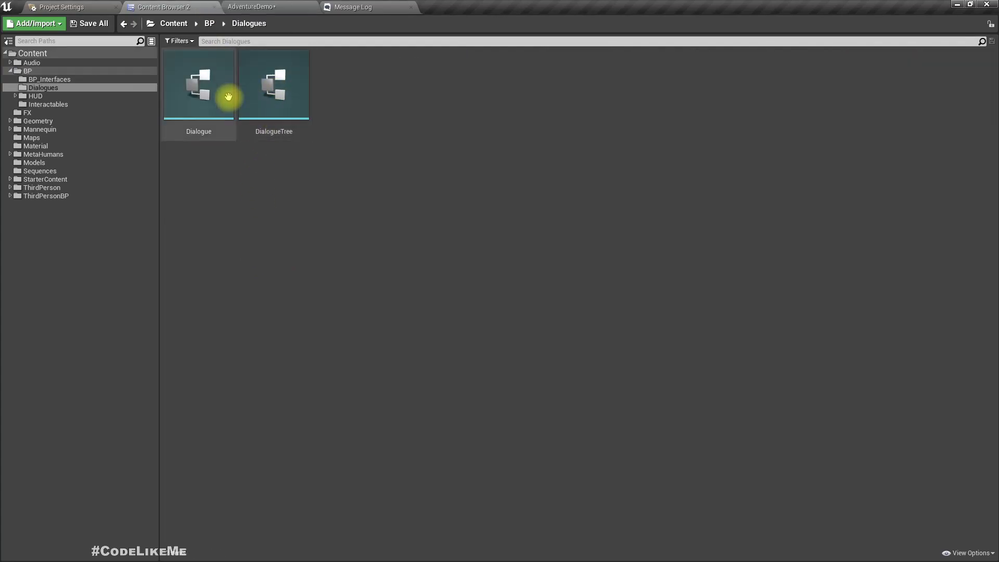
double_click(267, 88)
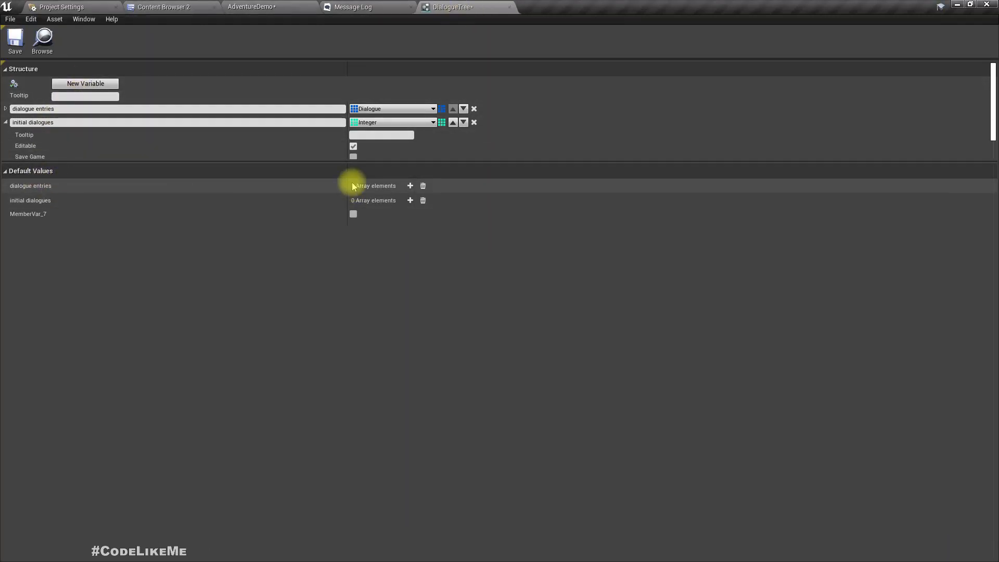
Set the type of the new DialogueTree variable MemberVar_7 to Level Sequence Actor
scroll(182, 127, down, 1)
click(394, 153)
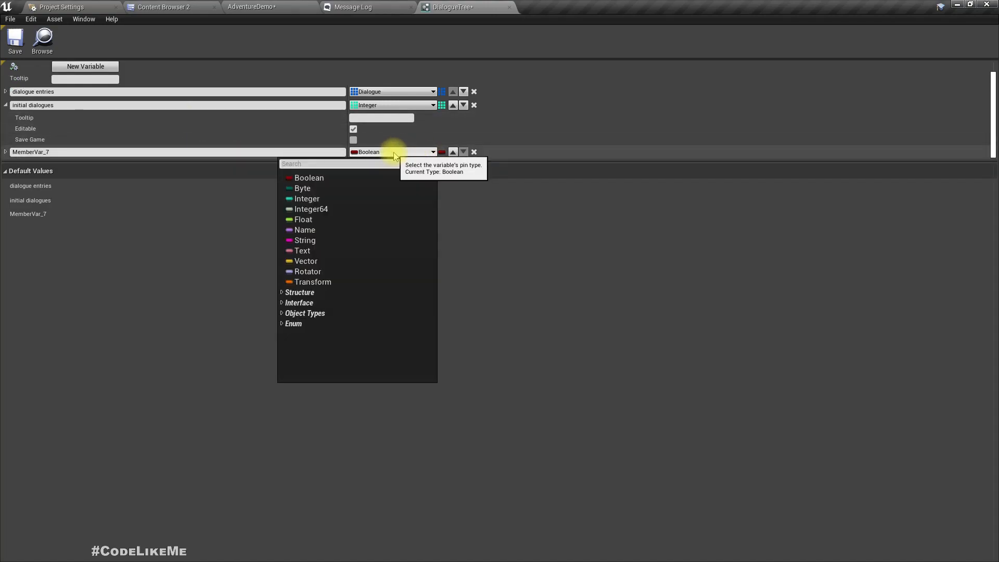
text(le)
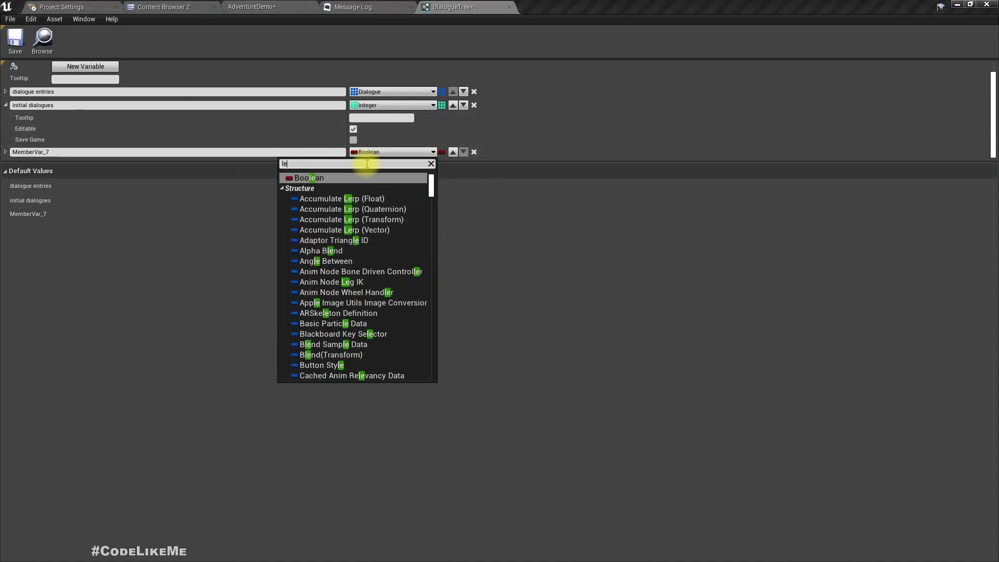
text(vel seq)
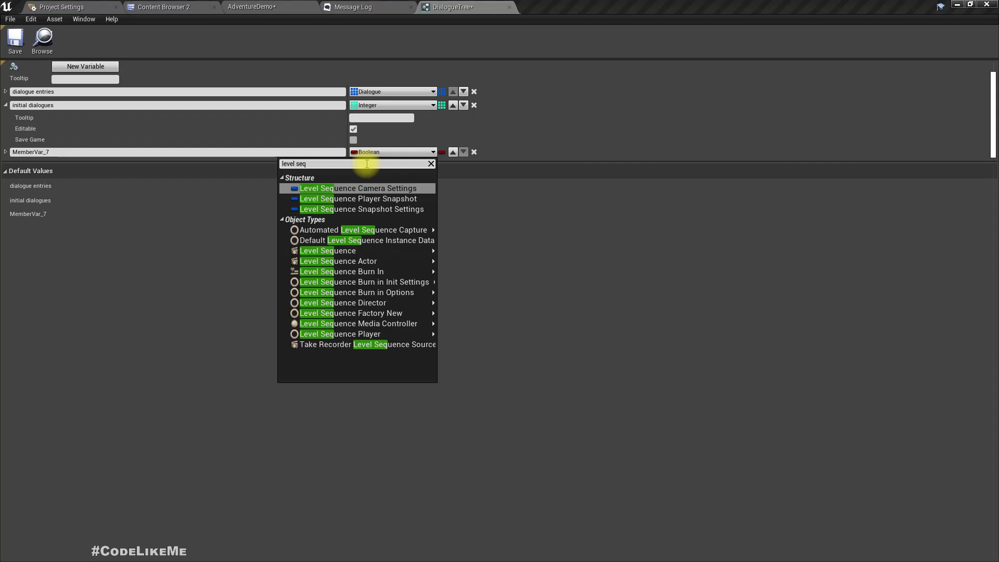
key(Down)
key(Down)
key(Down)
key(Down)
key(Down)
key(Down)
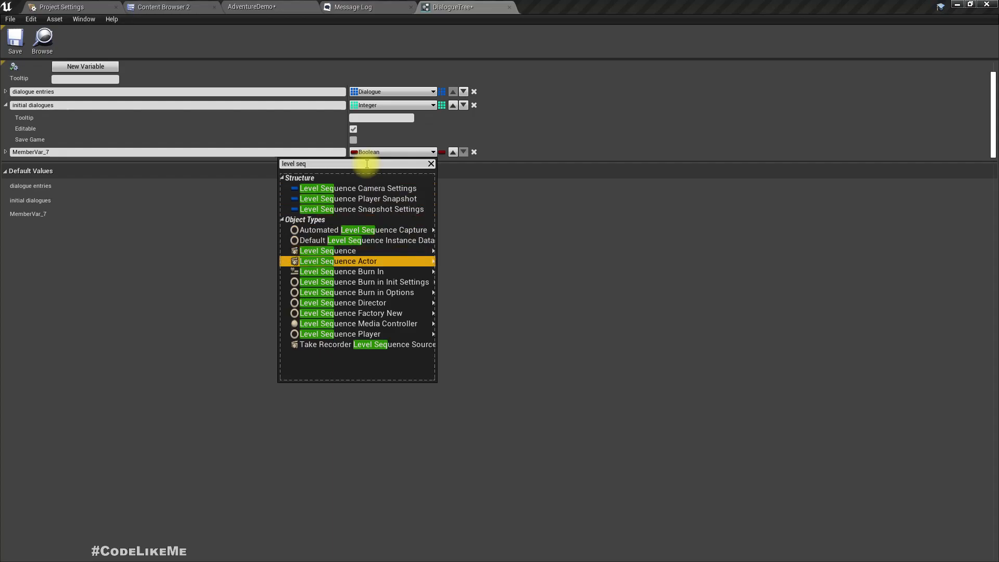
key(Right)
key(Return)
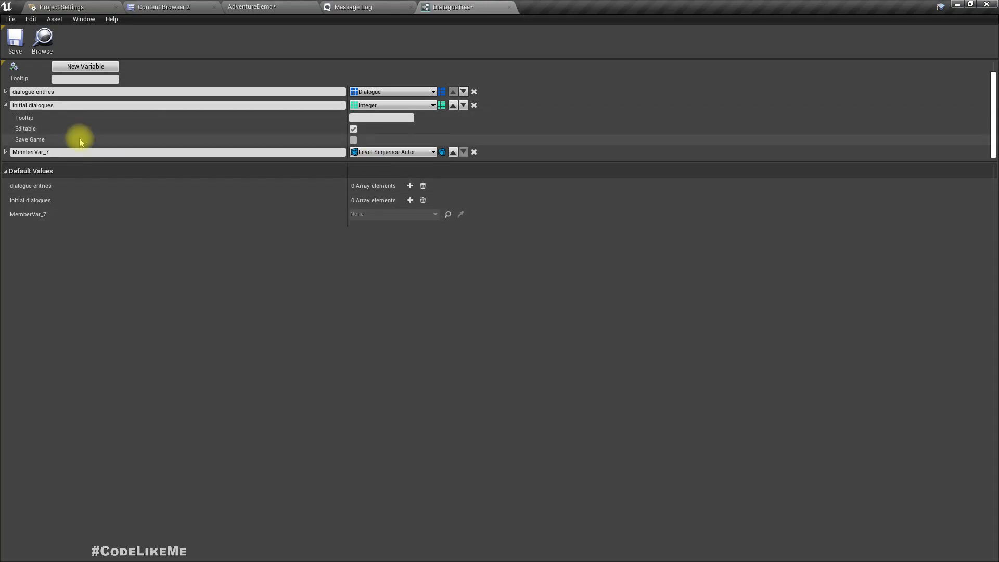
Rename the new Level Sequence Actor variable as Sequence and save all assets
click(84, 151)
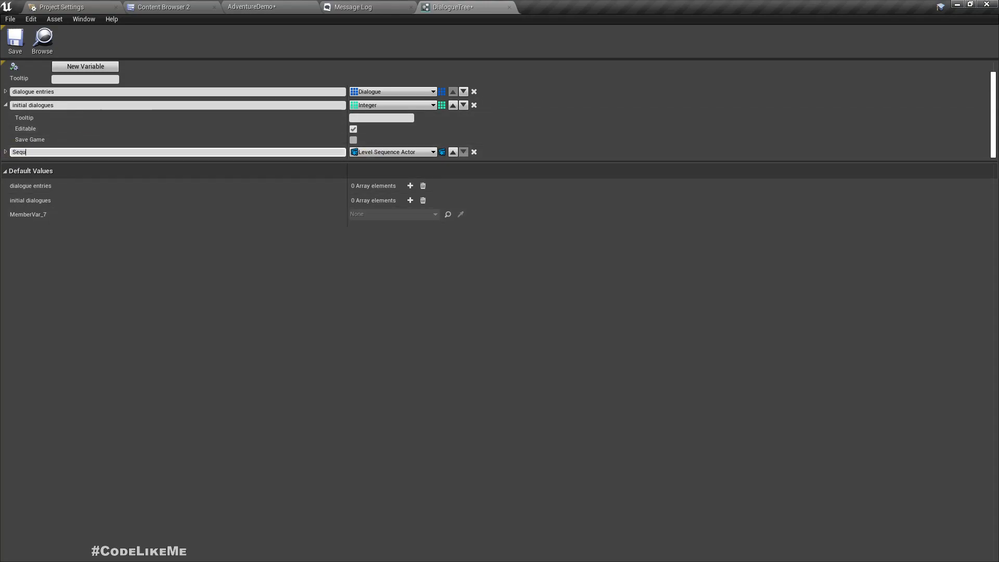
text(Sequence)
key(Return)
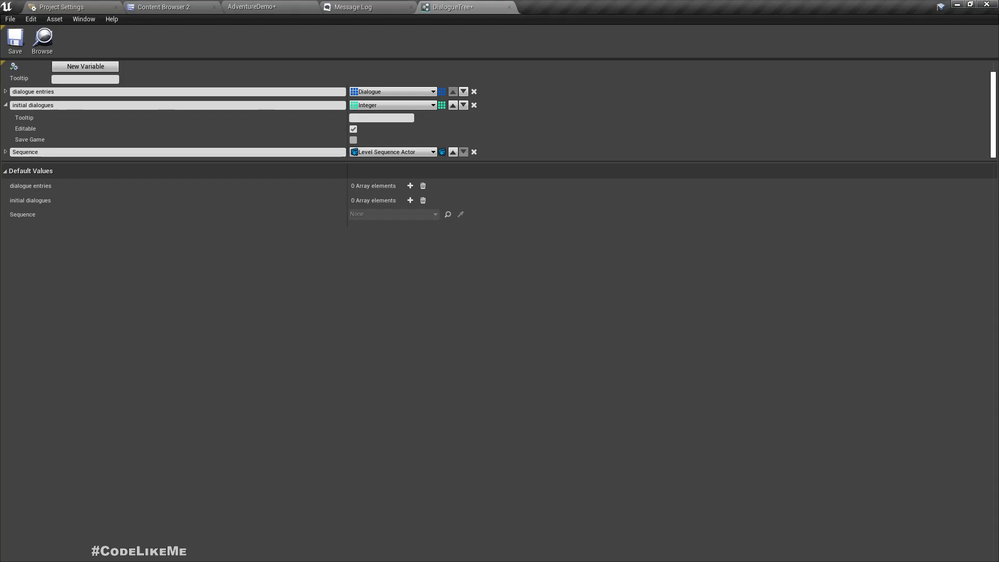
key(ctrl+shift+s)
Select ThirdPersonCharacter_NPC_MH in the AdventureDemo level and check its Dialogue Tree for the Sequence field, collapsing the Physics properties
click(250, 6)
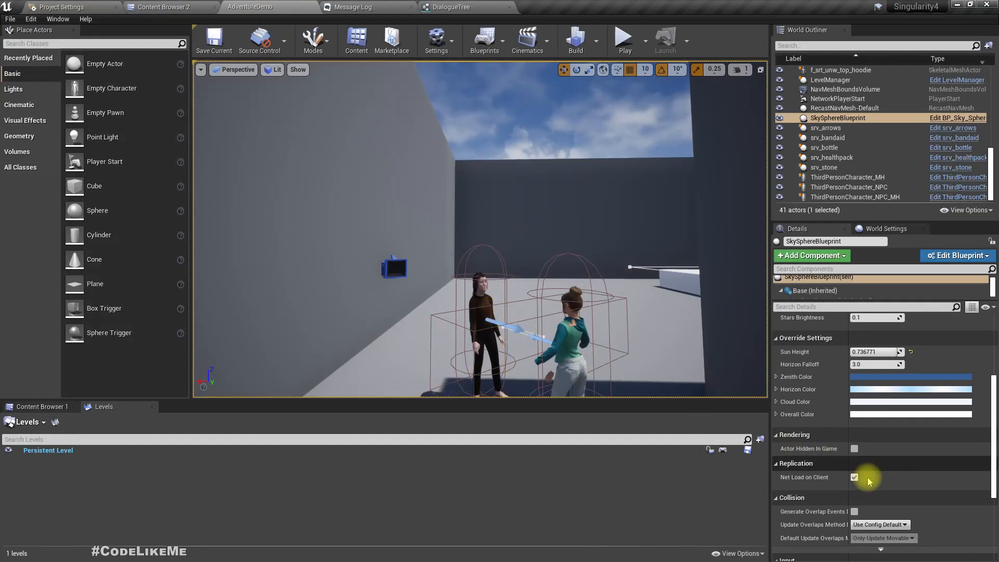
scroll(876, 371, down, 3)
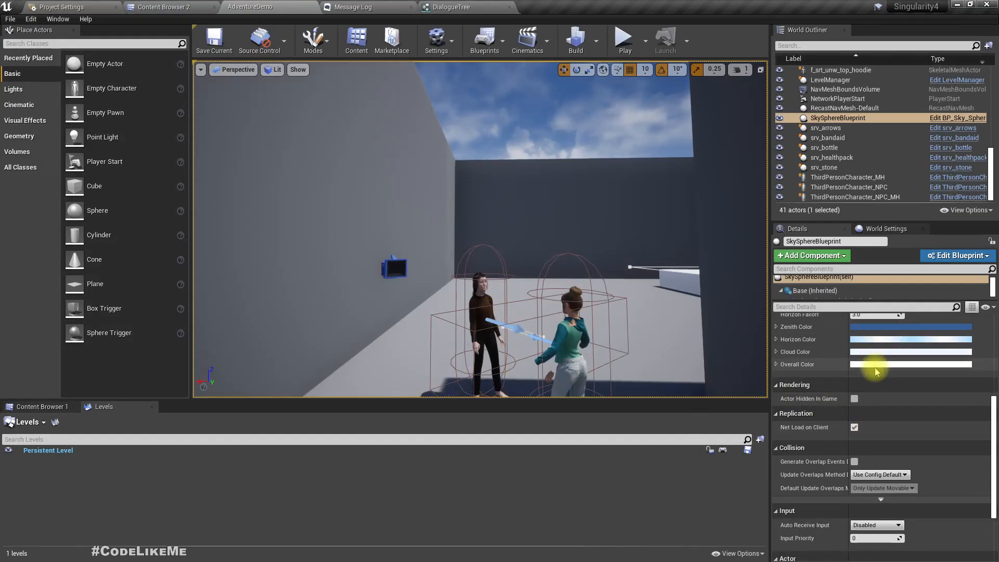
scroll(876, 371, up, 4)
click(480, 301)
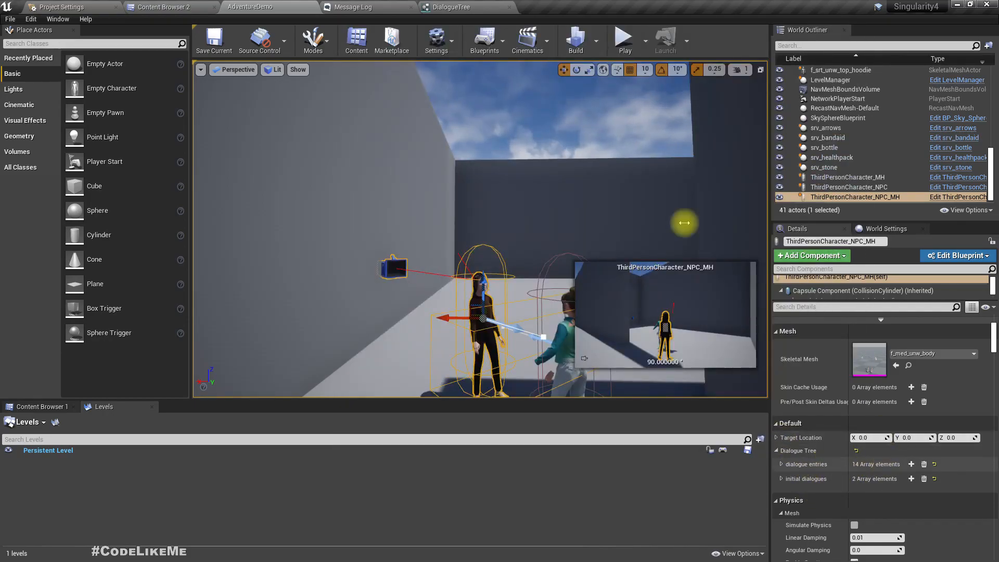
click(450, 6)
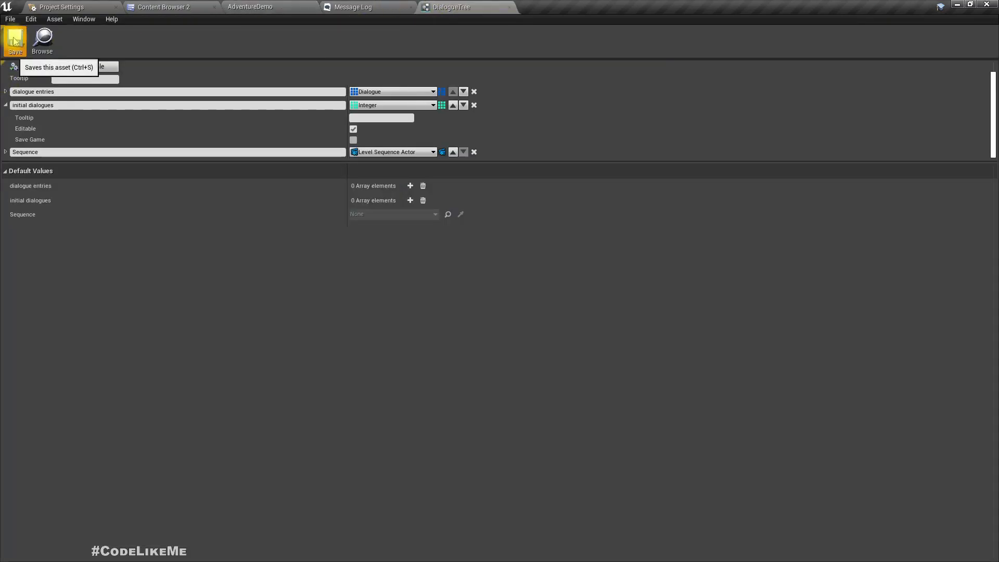
click(294, 7)
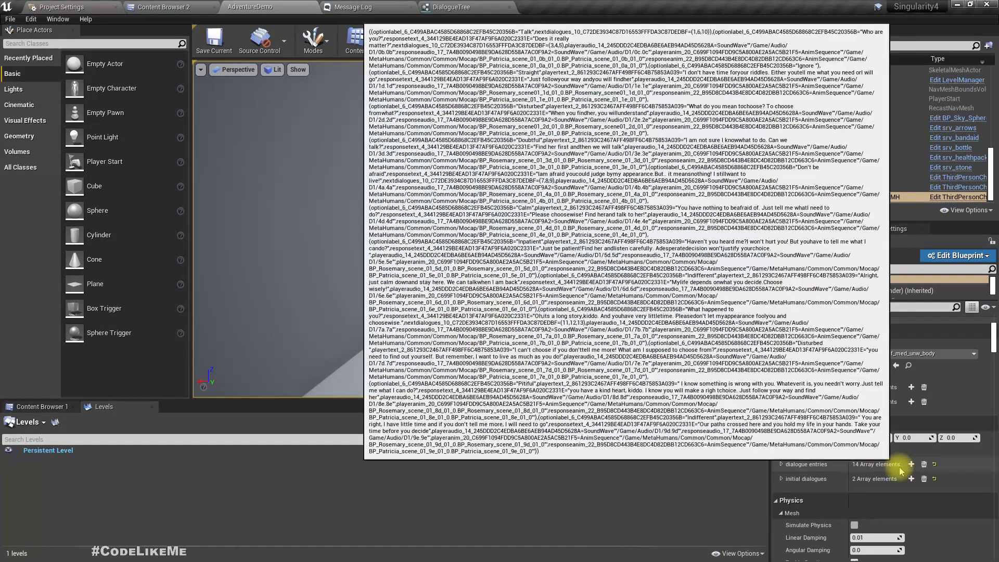
scroll(903, 432, down, 2)
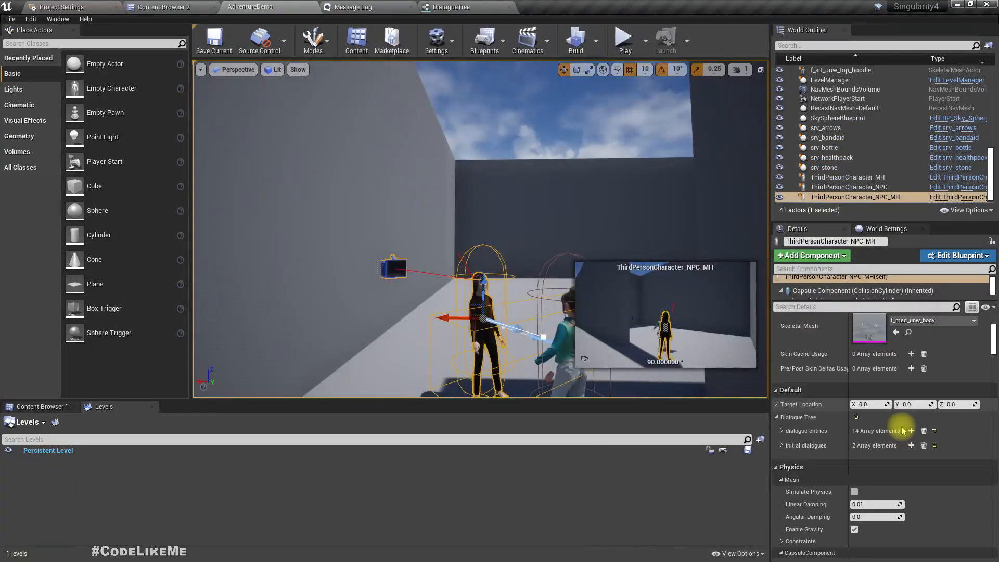
click(775, 466)
scroll(859, 445, up, 1)
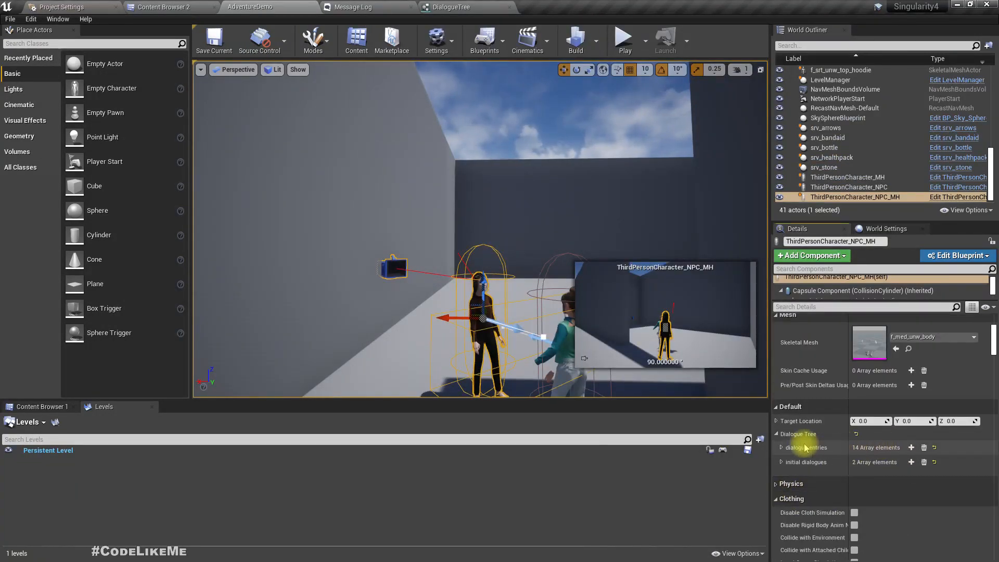
click(776, 435)
click(777, 435)
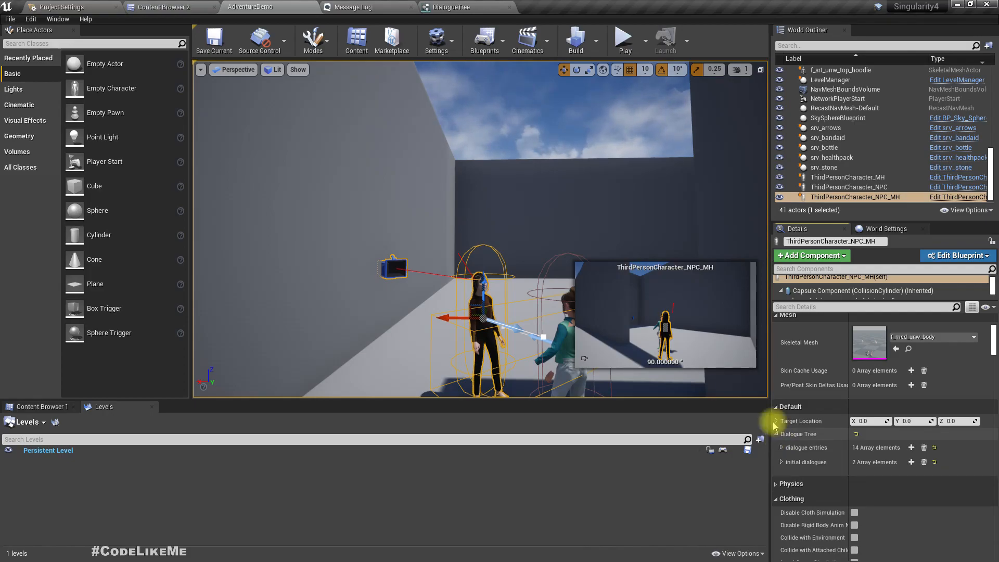
Expand the Sequence variable in the DialogueTree structure, check its Editable setting, and return to the AdventureDemo level
click(452, 7)
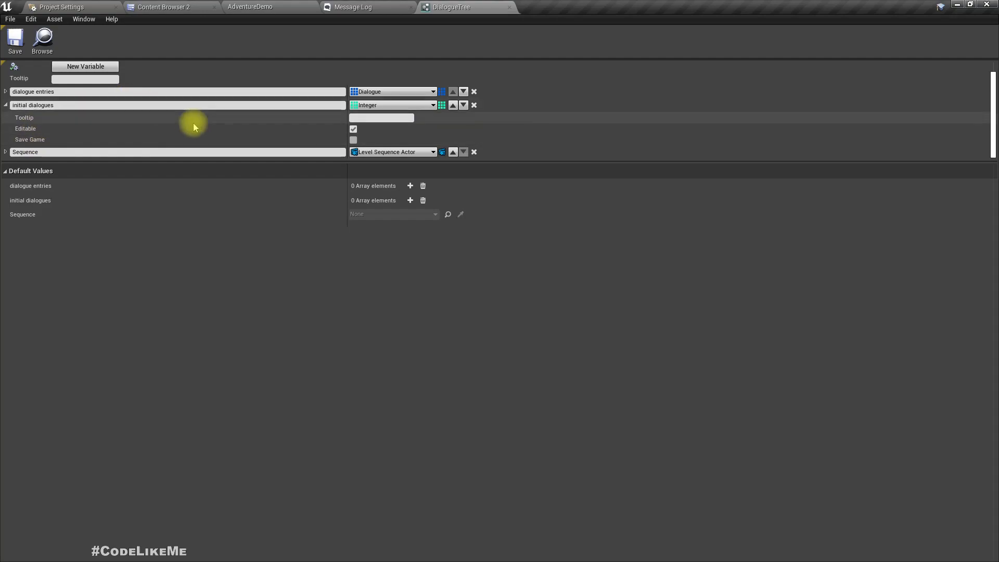
click(6, 152)
scroll(334, 133, down, 2)
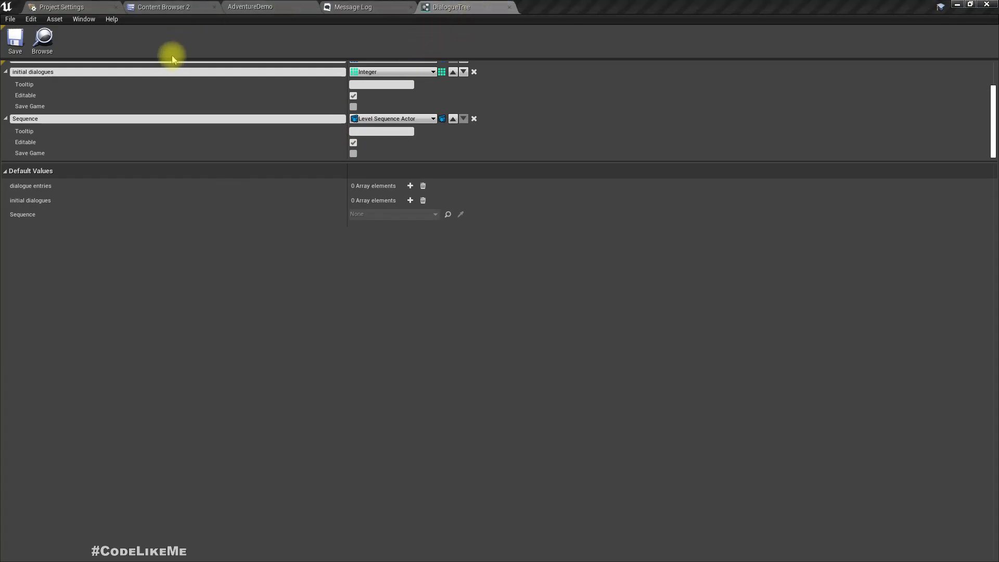
click(173, 6)
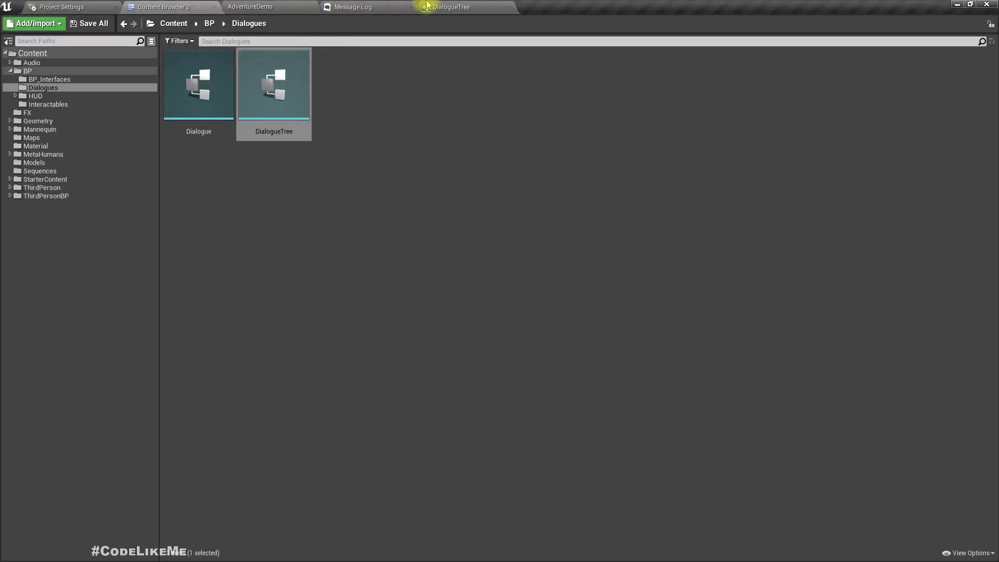
click(262, 7)
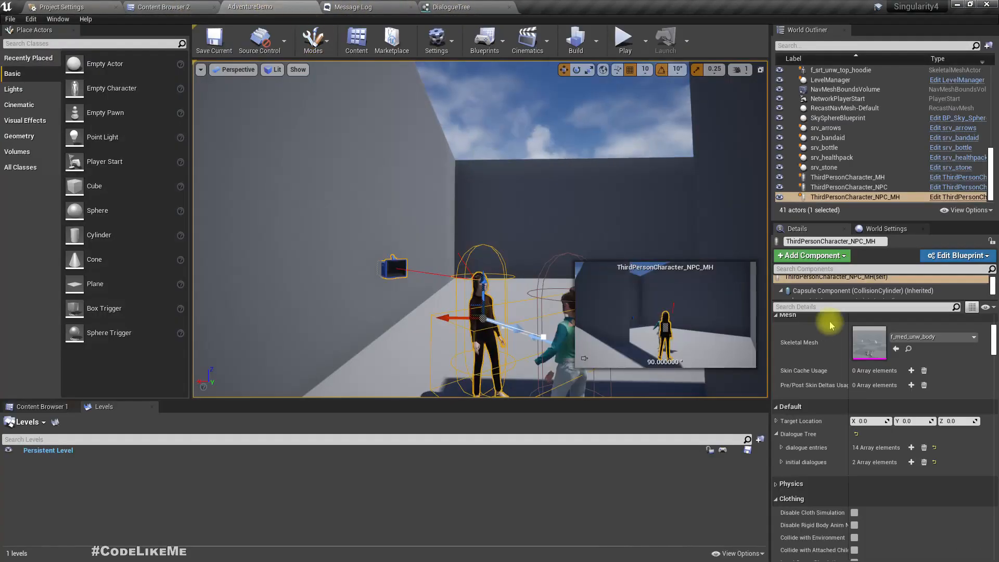
Open the ThirdPersonCharacter_NPC_MH blueprint and inspect the Dialogue Tree in its class defaults for the Sequence field
click(976, 200)
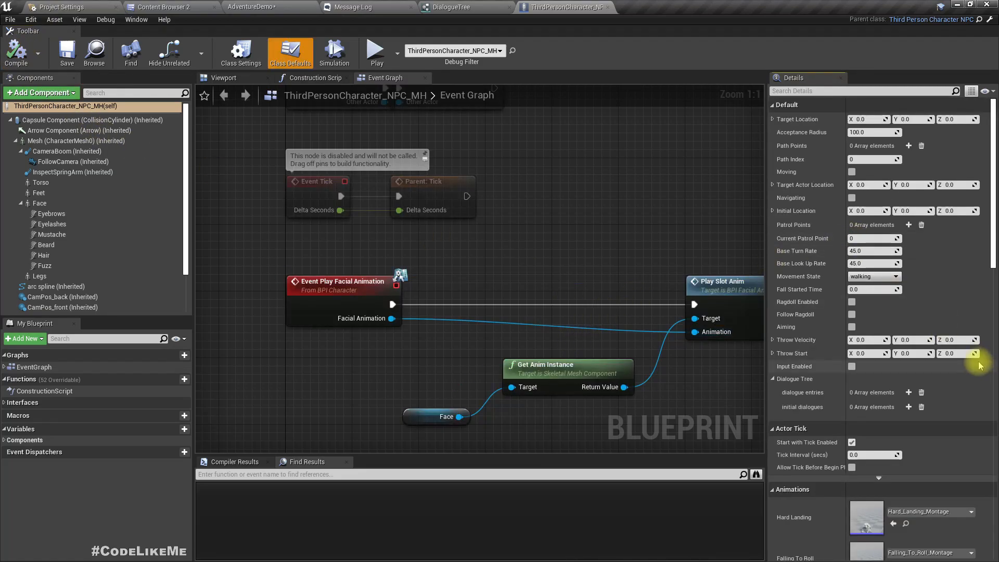
click(773, 380)
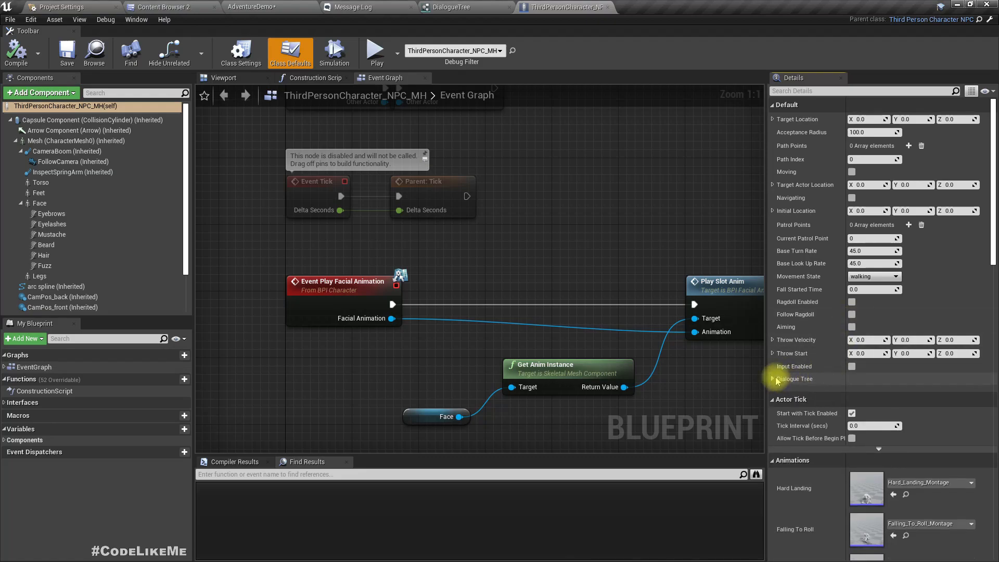
click(774, 380)
Recheck the level NPC's Dialogue Tree for the Sequence field, collapse its dialogue entries, and go back to the DialogueTree structure
click(450, 8)
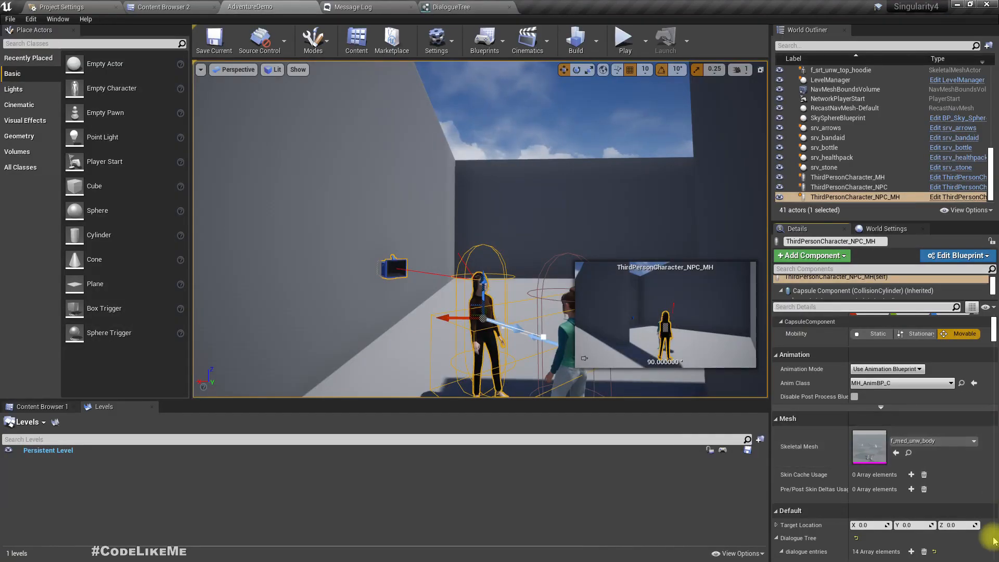
scroll(921, 511, down, 2)
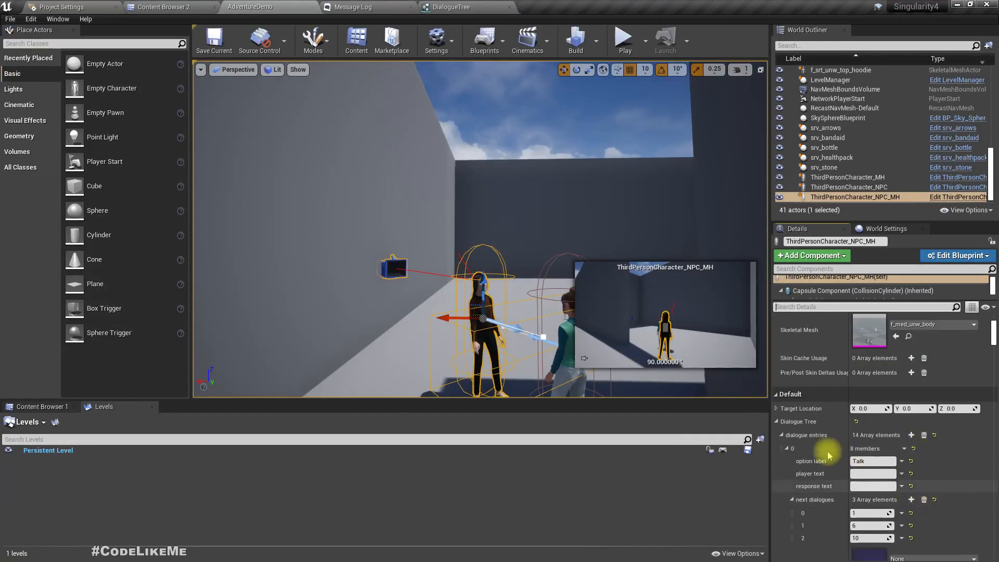
click(784, 437)
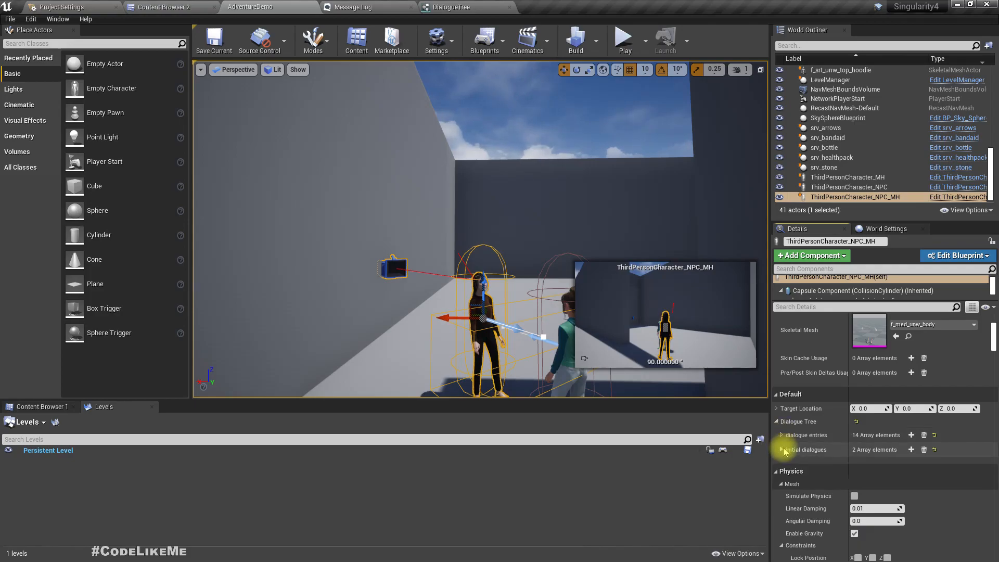
click(480, 4)
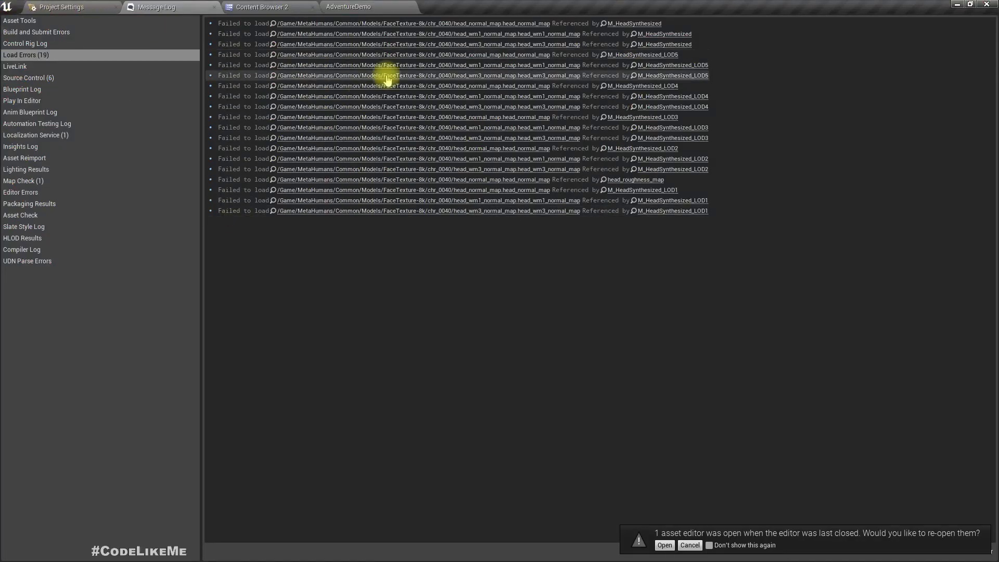
Select ThirdPersonCharacter_NPC_MH in the AdventureDemo level, set its Dialogue Tree Sequence to Conversation1, and save the level
click(356, 5)
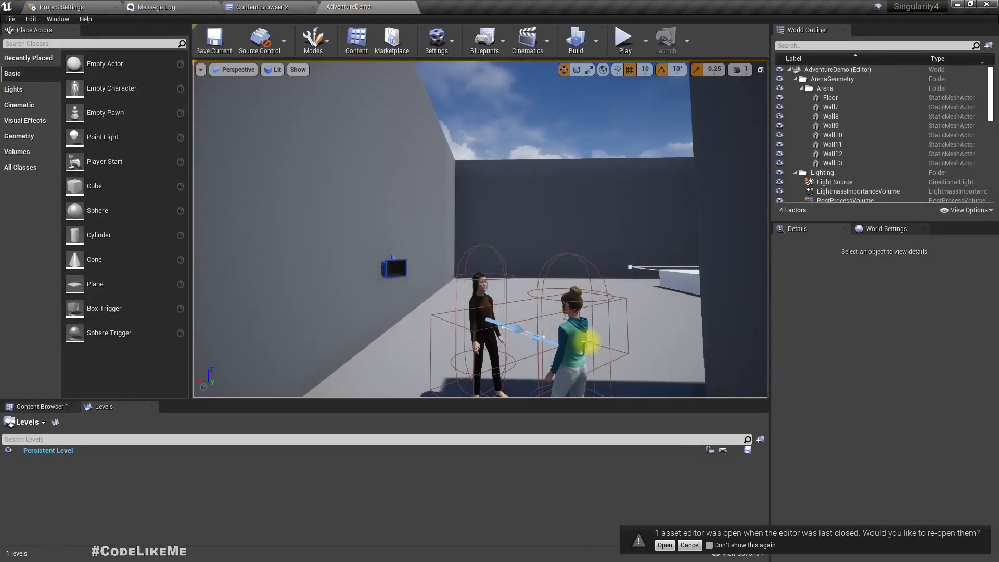
click(500, 306)
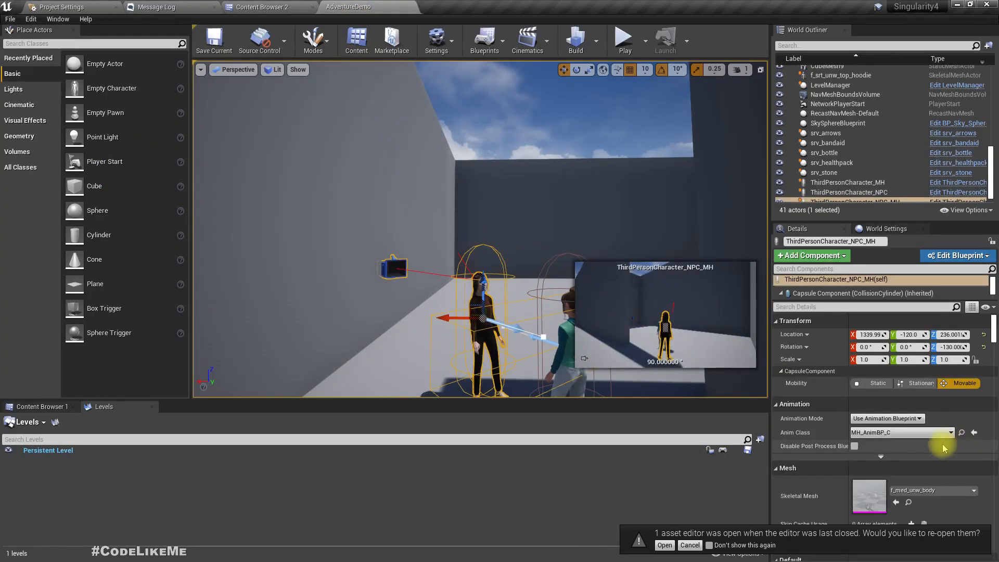
scroll(941, 446, down, 3)
scroll(928, 428, down, 3)
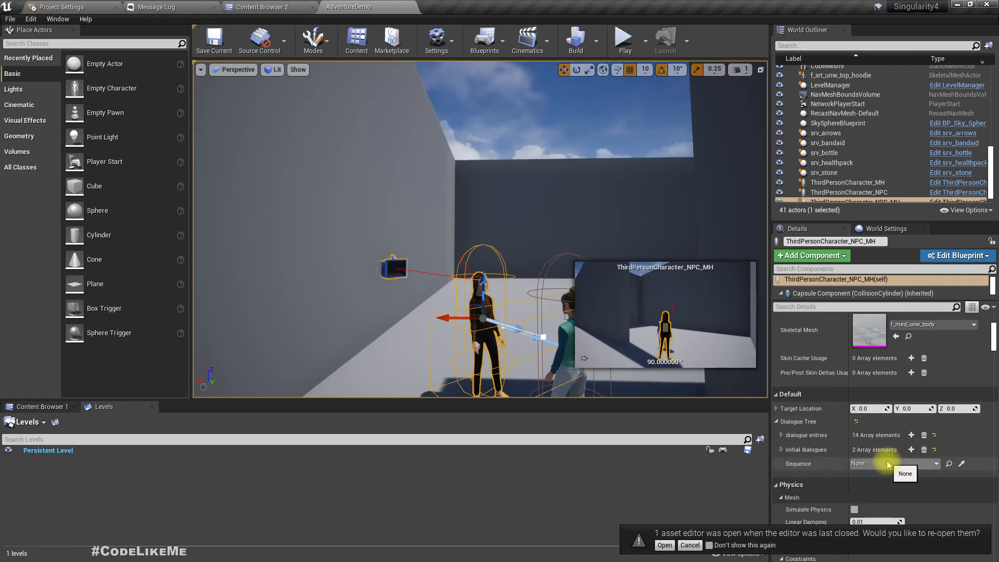
click(909, 468)
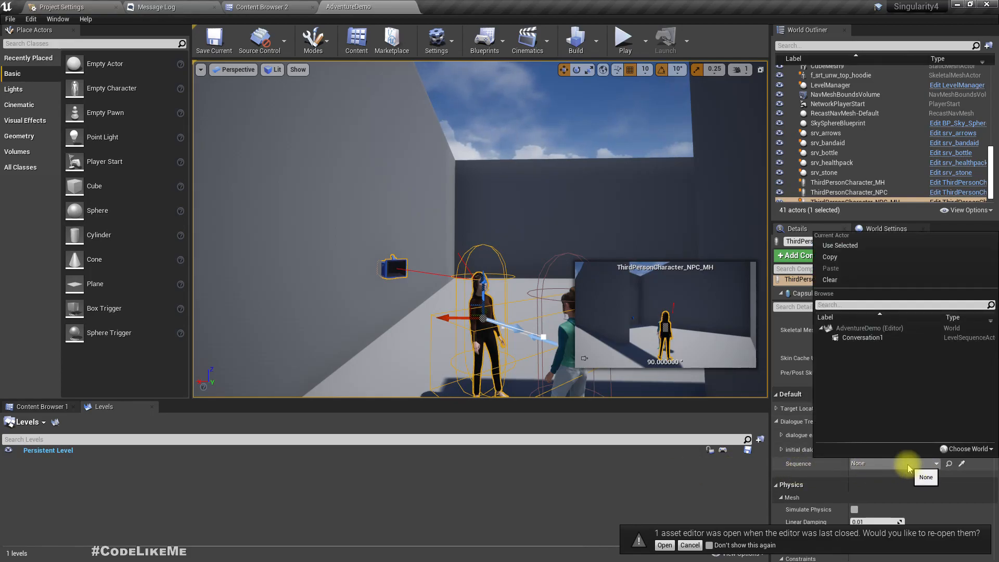
click(856, 340)
click(215, 43)
scroll(937, 182, down, 1)
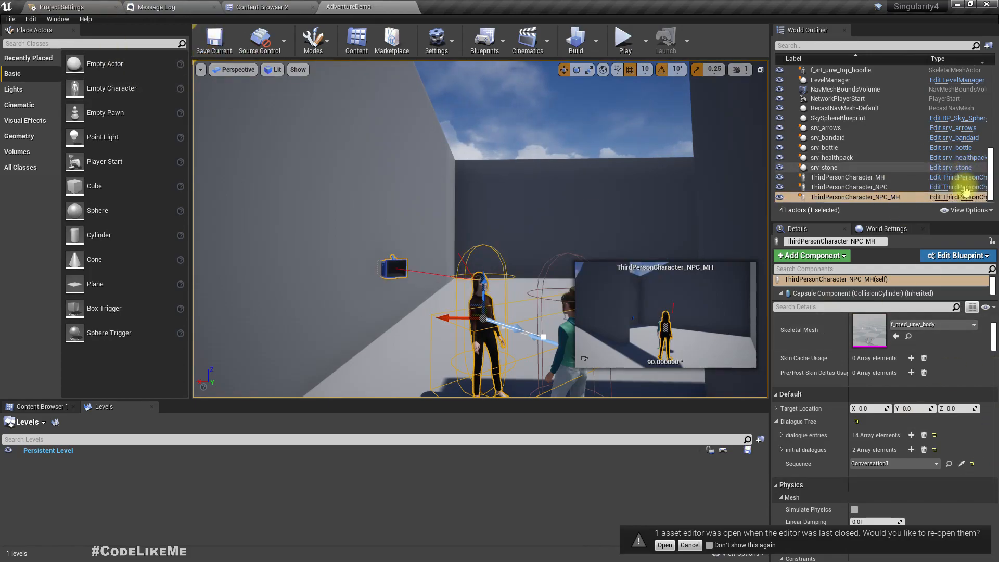
Open the ThirdPersonCharacter_NPC_MH blueprint from the level, and from there its parent ThirdPersonCharacter_NPC blueprint's Event Graph
click(958, 197)
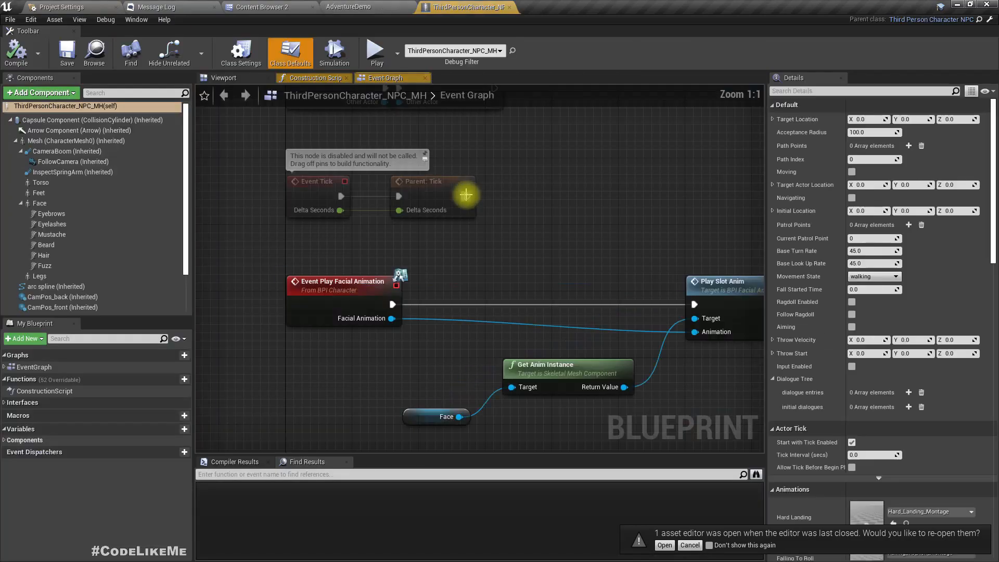
right_drag(598, 260, 514, 180)
scroll(529, 250, down, 5)
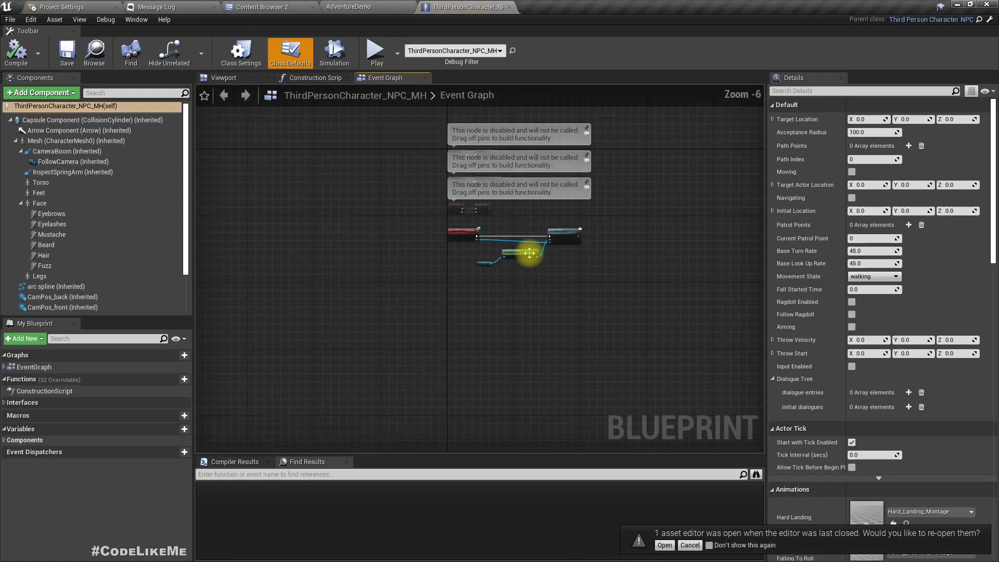
scroll(502, 178, up, 3)
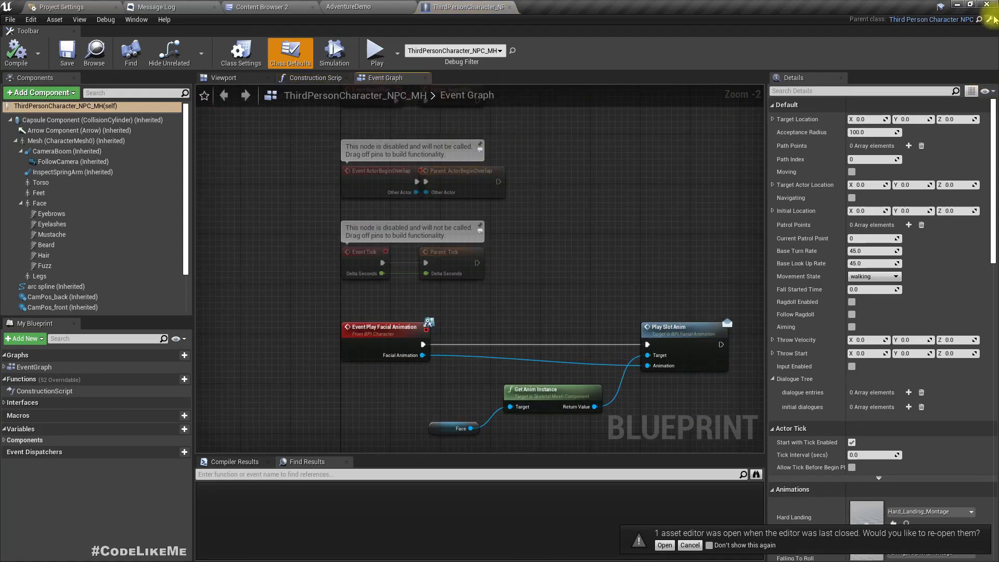
scroll(590, 209, down, 2)
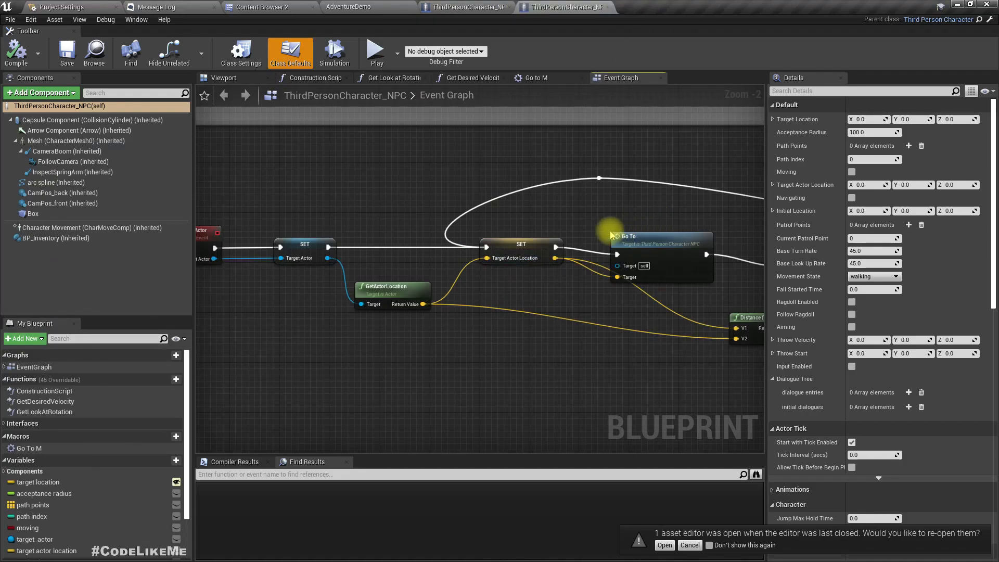
scroll(610, 234, down, 2)
right_drag(486, 326, 452, 219)
Locate the Box component's On Component Begin Overlap event and follow its chain to the Show Choices node
click(159, 213)
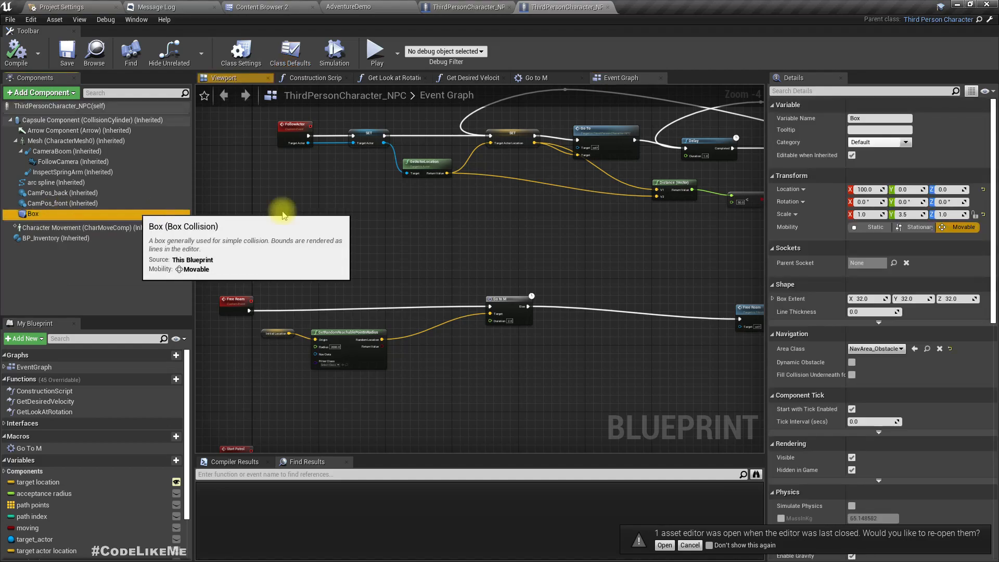
scroll(919, 357, down, 10)
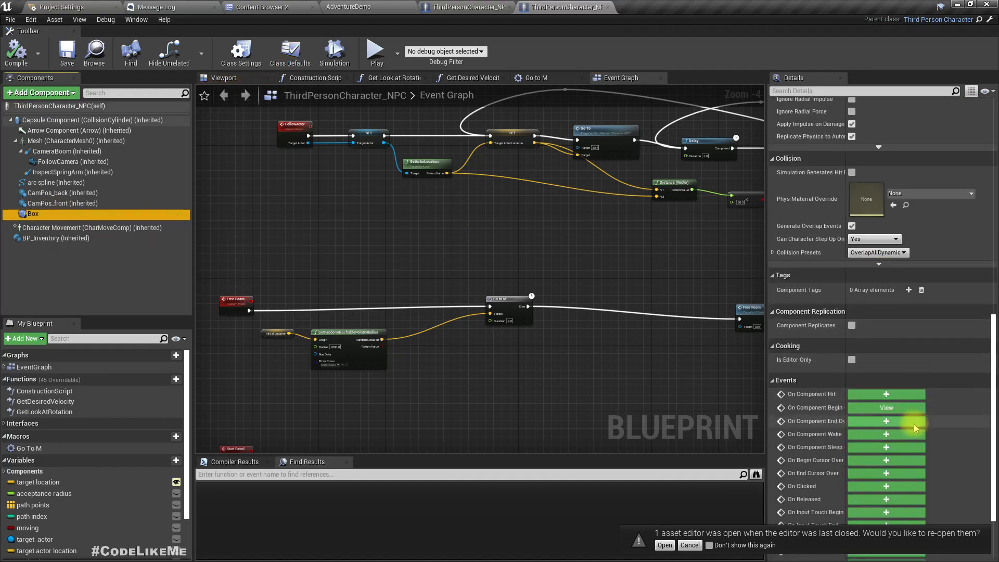
click(876, 407)
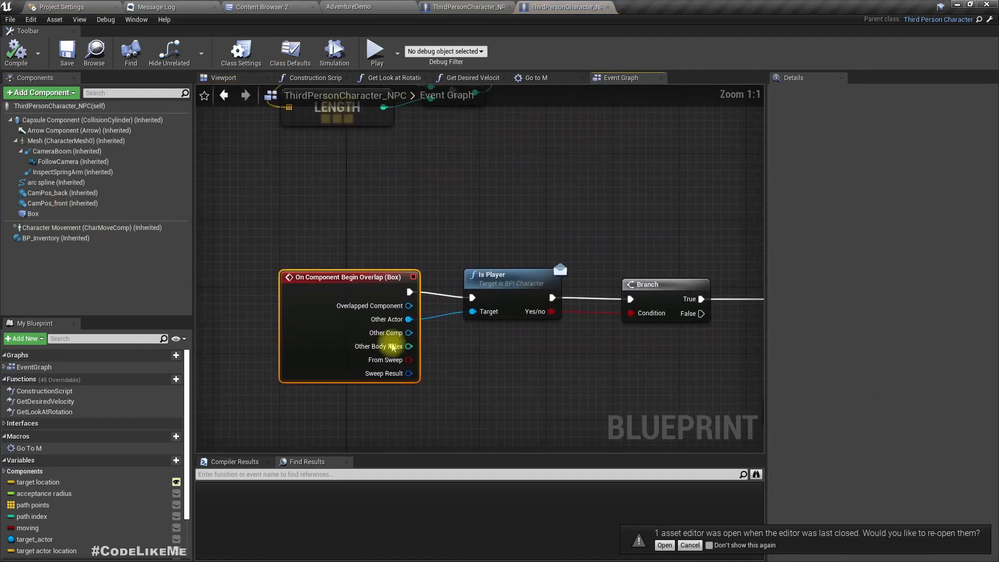
right_drag(646, 353, 365, 348)
scroll(471, 361, down, 3)
right_drag(580, 339, 359, 299)
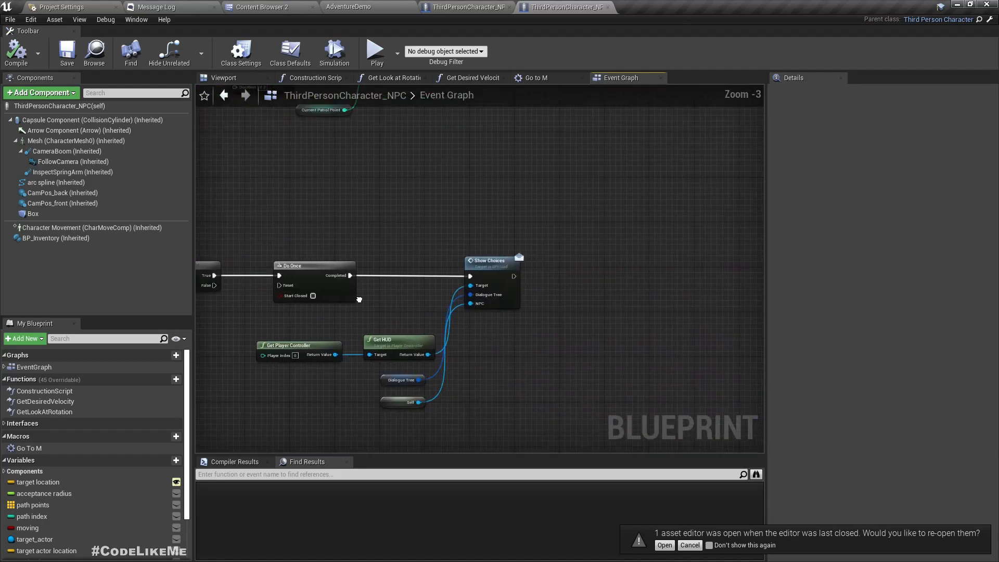
scroll(552, 285, up, 3)
drag(552, 278, 588, 273)
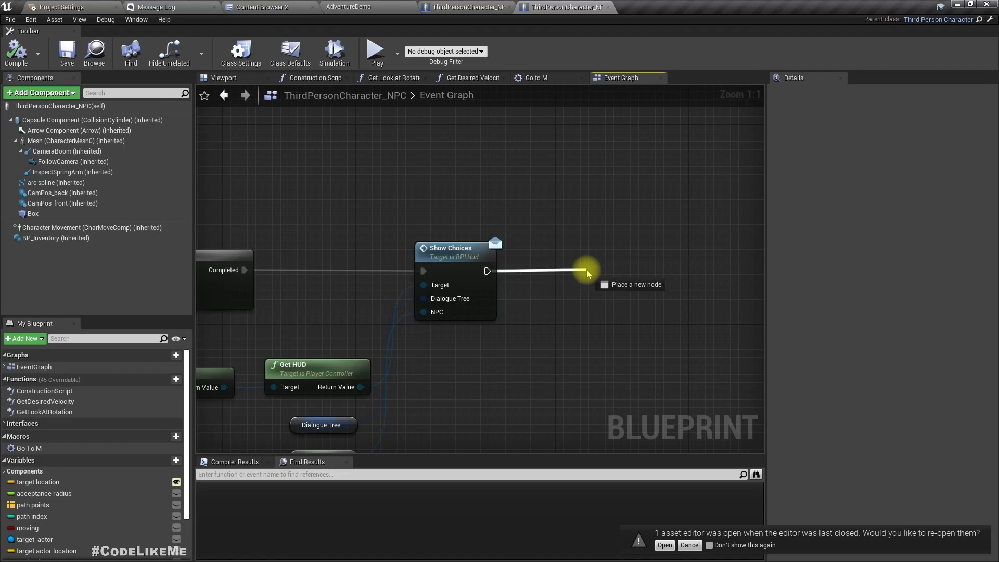
drag(587, 272, 587, 273)
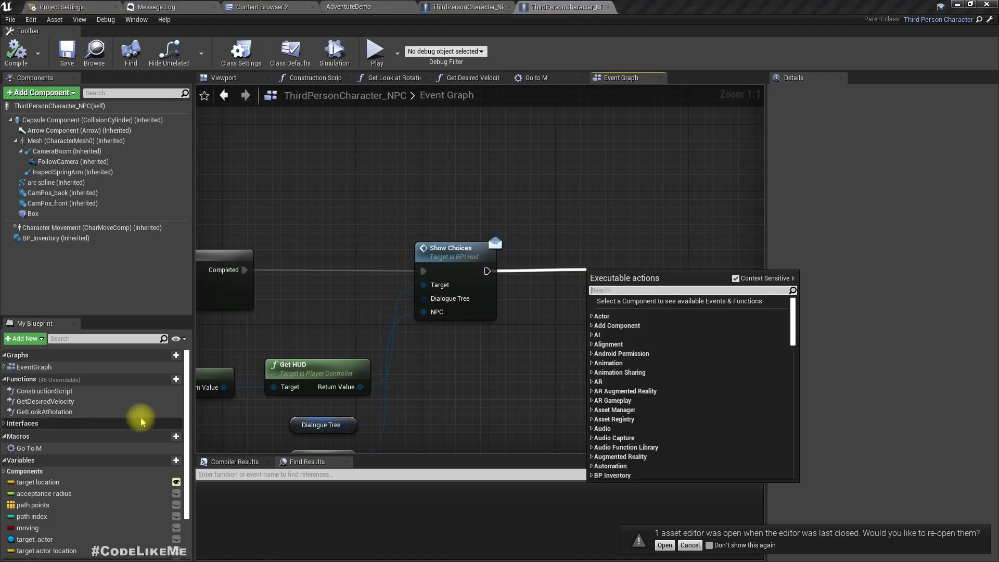
right_drag(341, 310, 620, 236)
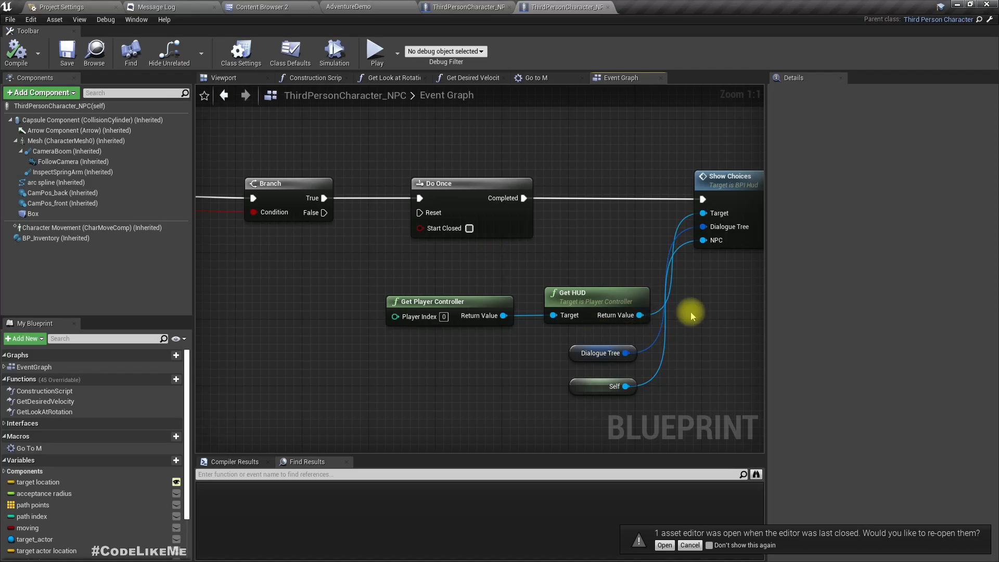
right_drag(687, 313, 392, 315)
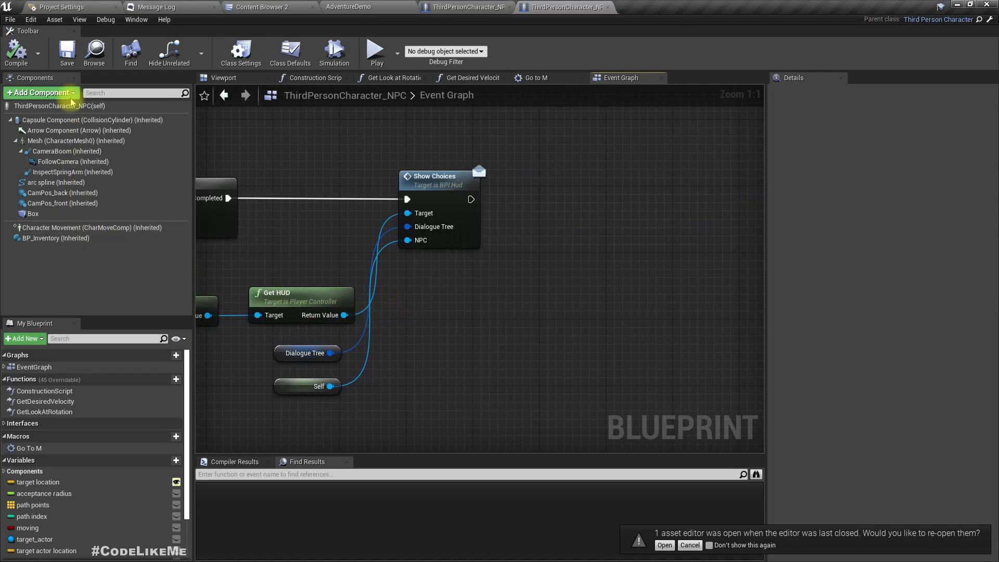
Add a Break DialogueTree node fed by the Dialogue Tree variable below Show Choices
mouse_move(345, 264)
right_down()
mouse_move(562, 256)
mouse_move(336, 256)
right_up()
drag(375, 348, 448, 368)
text(break)
key(Return)
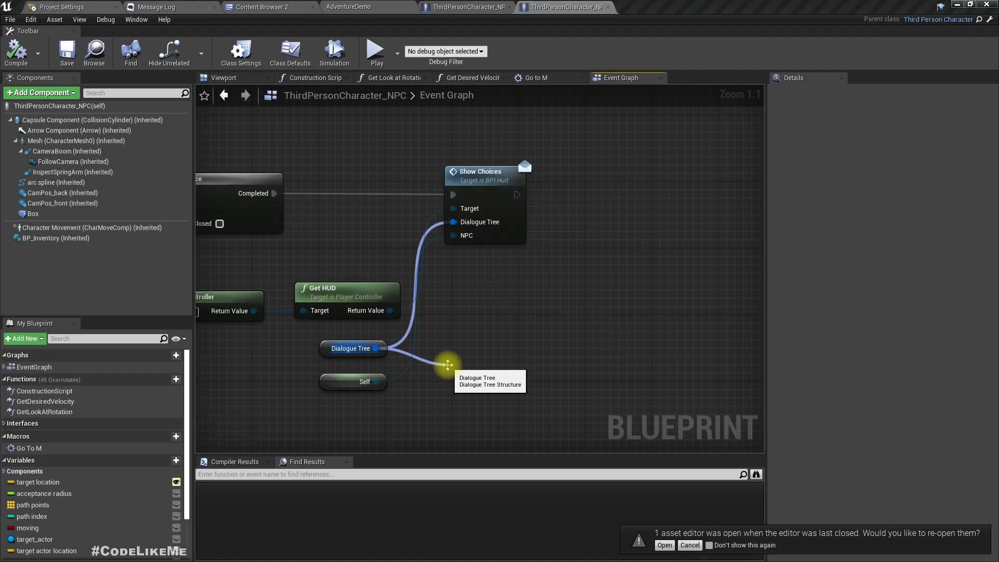
Add an Is Valid execution node for the broken-out Sequence and run it after Show Choices
drag(561, 412, 623, 253)
text(is val)
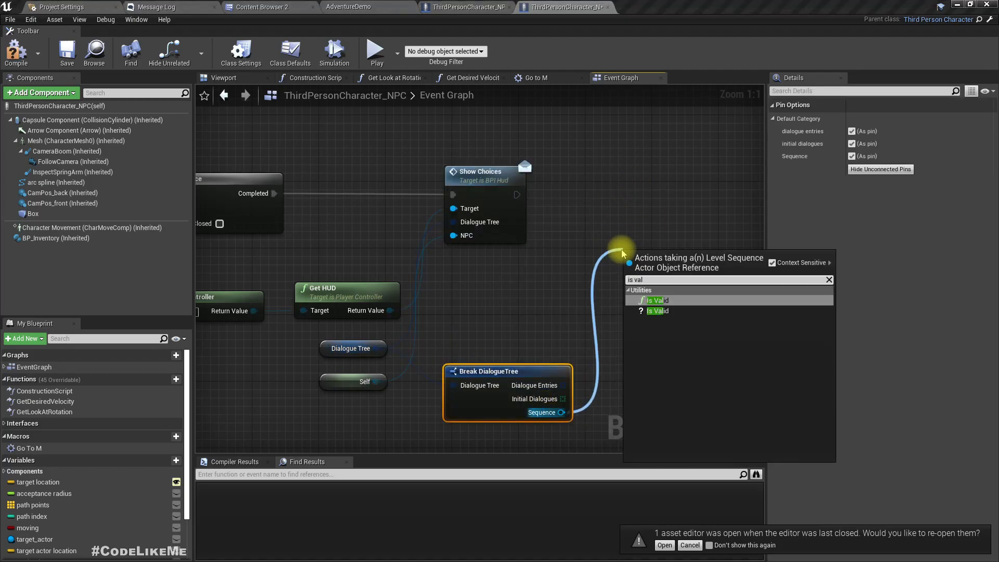
key(Down)
key(Return)
drag(517, 195, 673, 191)
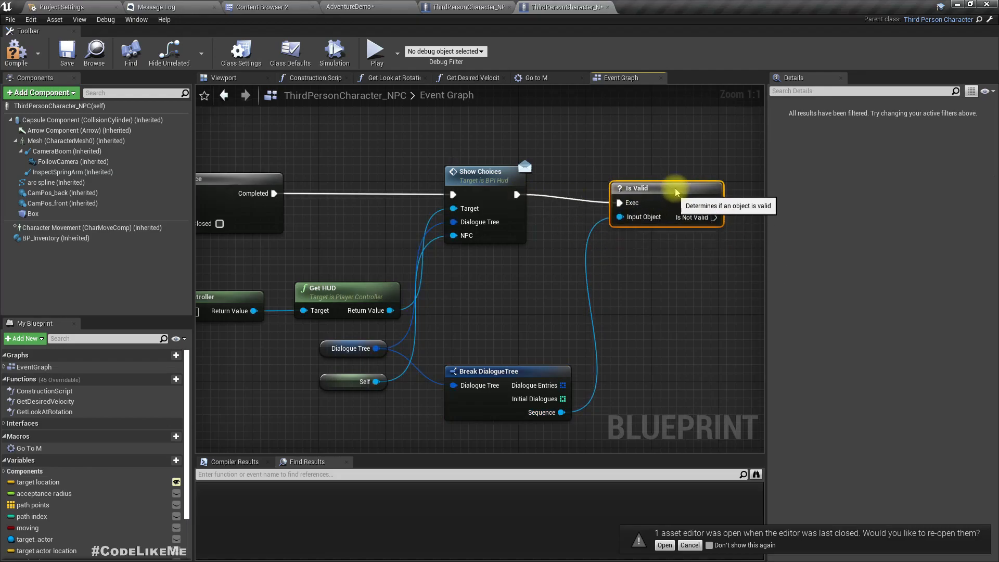
Add a Play (SequencePlayer) node fed by the Sequence output of Break DialogueTree
right_drag(669, 284, 412, 297)
drag(321, 377, 458, 310)
text(play)
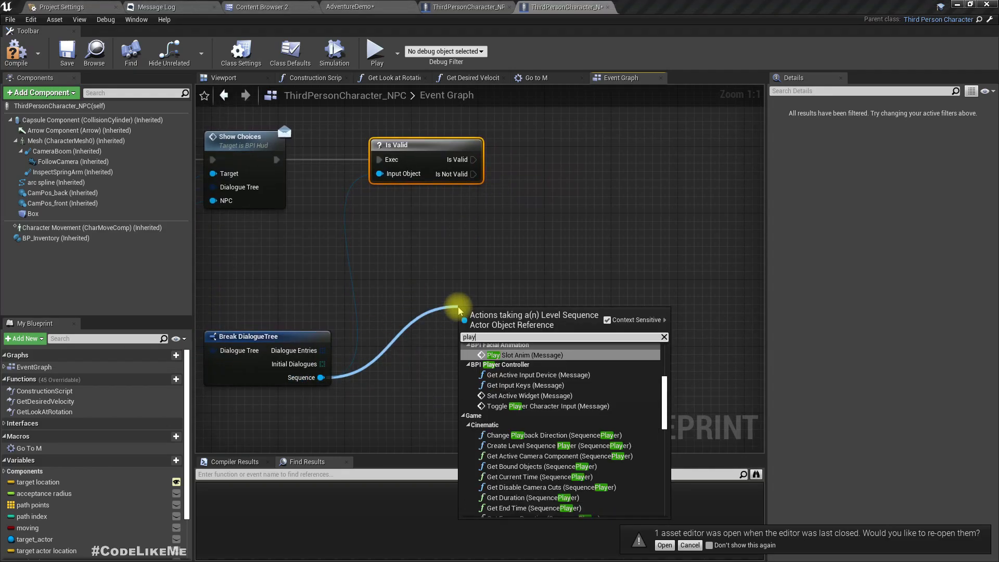
scroll(598, 404, up, 5)
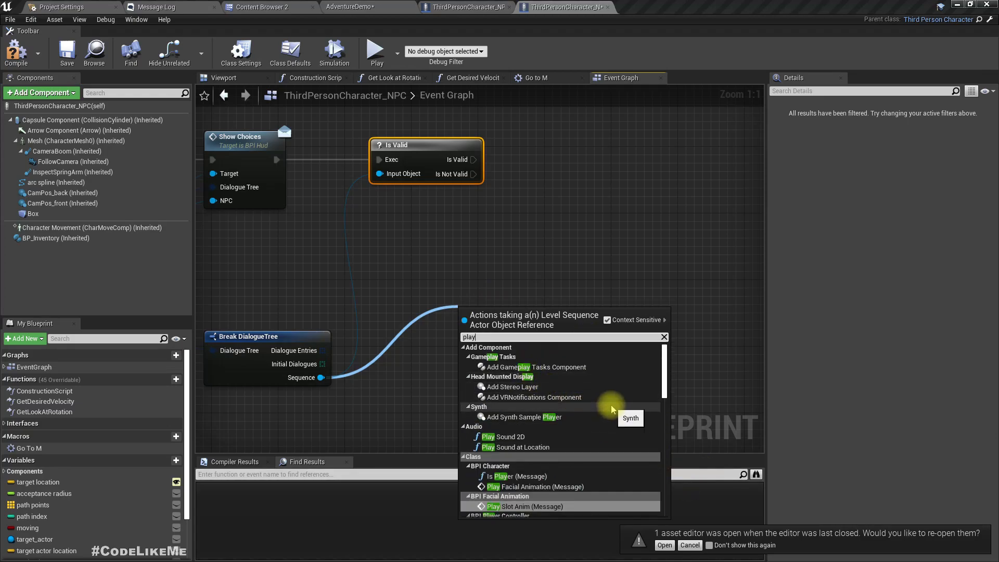
text(leve)
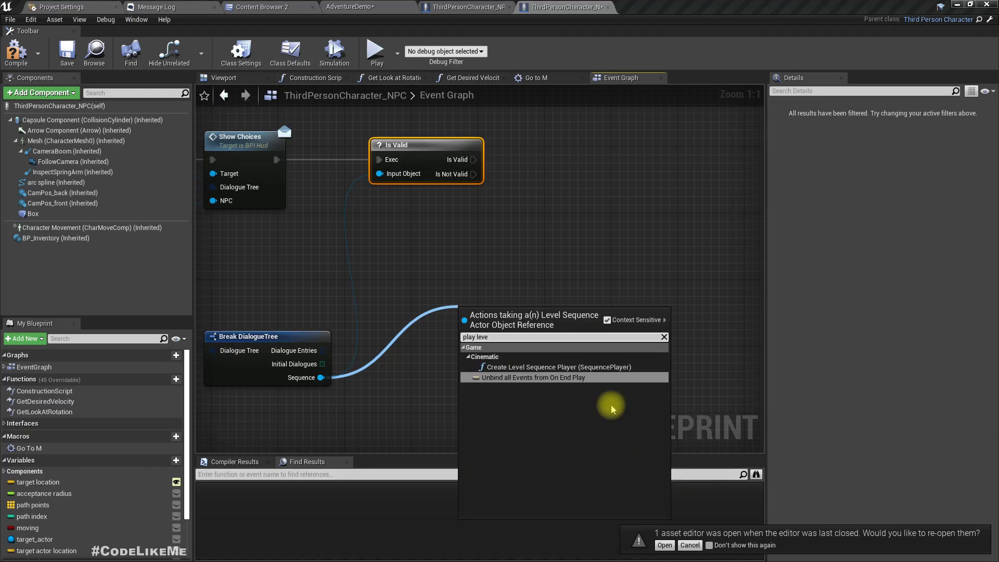
key(BackSpace)
key(BackSpace)
key(BackSpace)
key(BackSpace)
text(seq)
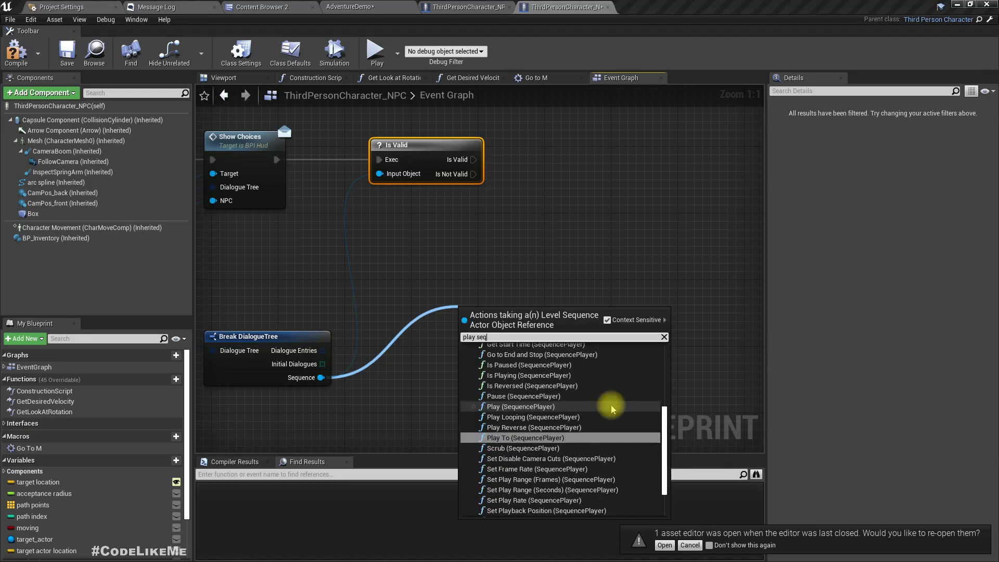
click(611, 406)
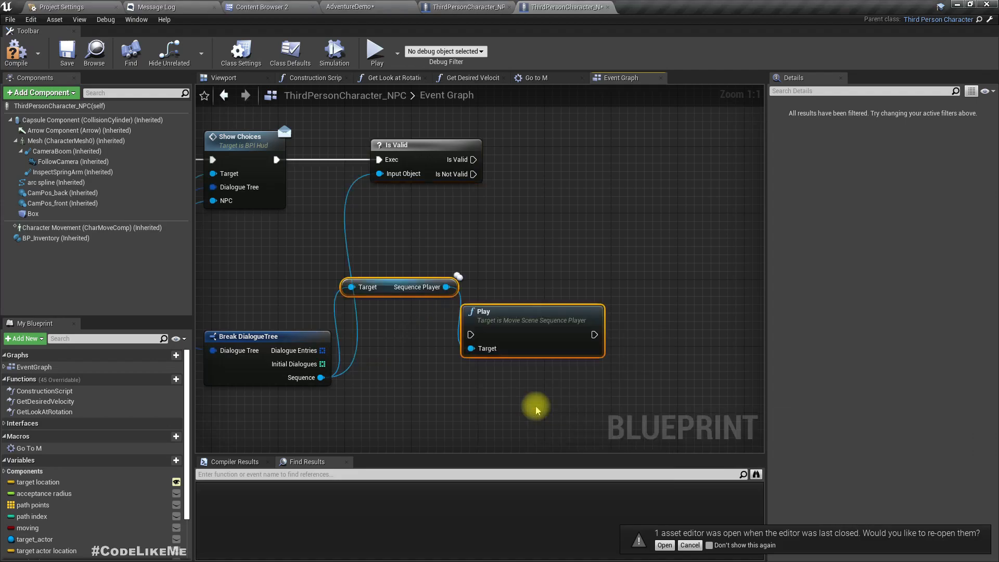
Place the Play node beside Is Valid and connect the Is Valid execution output to it
drag(537, 309, 589, 158)
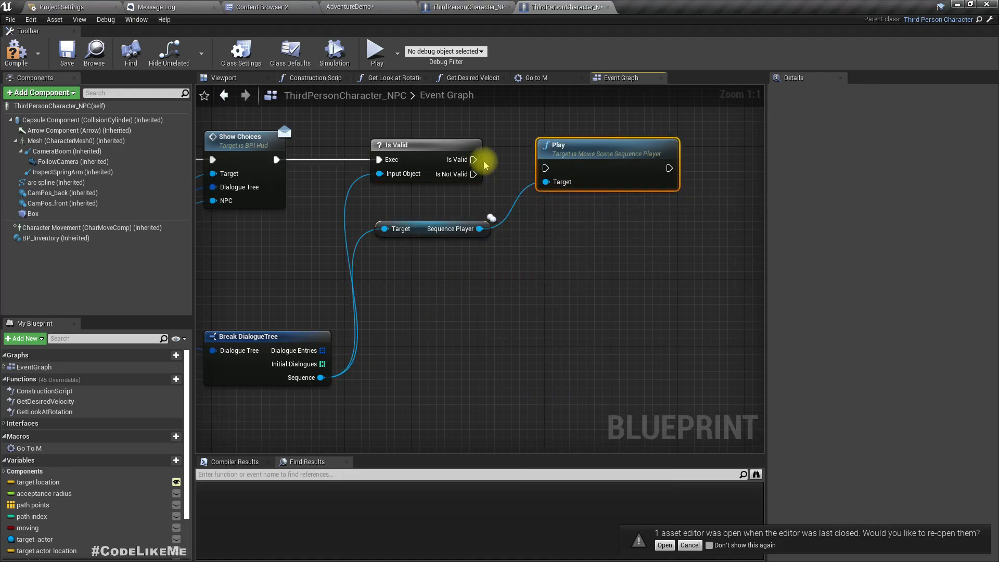
drag(492, 167, 546, 169)
drag(601, 156, 604, 152)
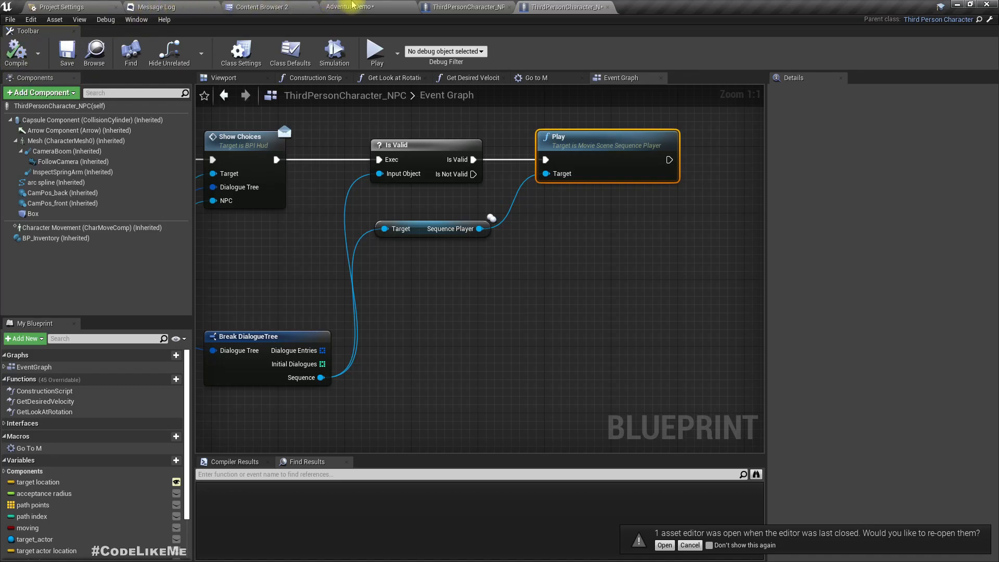
Playtest the AdventureDemo level full screen by walking up to the MetaHuman NPC to trigger the conversation sequence, then stop
click(348, 6)
click(375, 319)
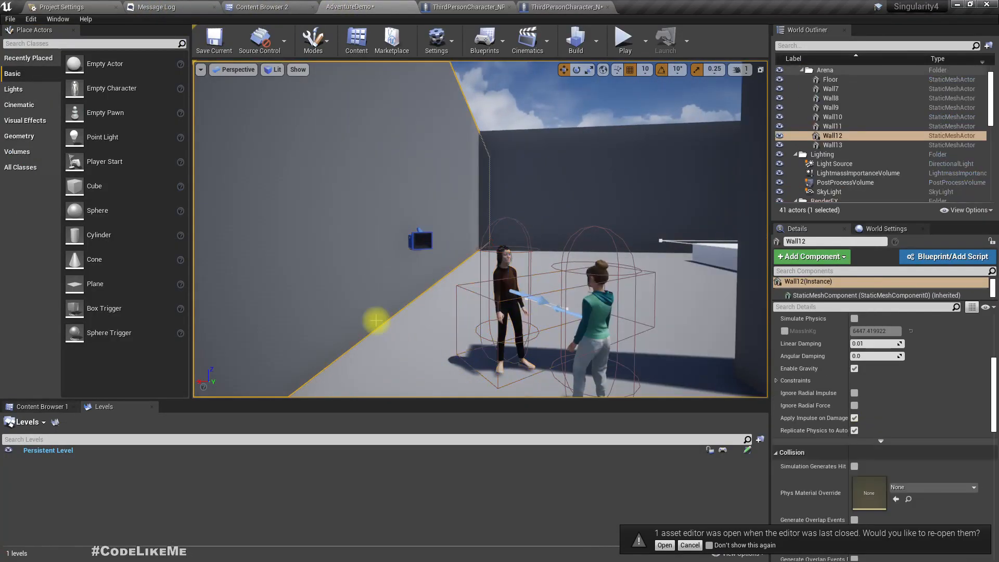
key(F11)
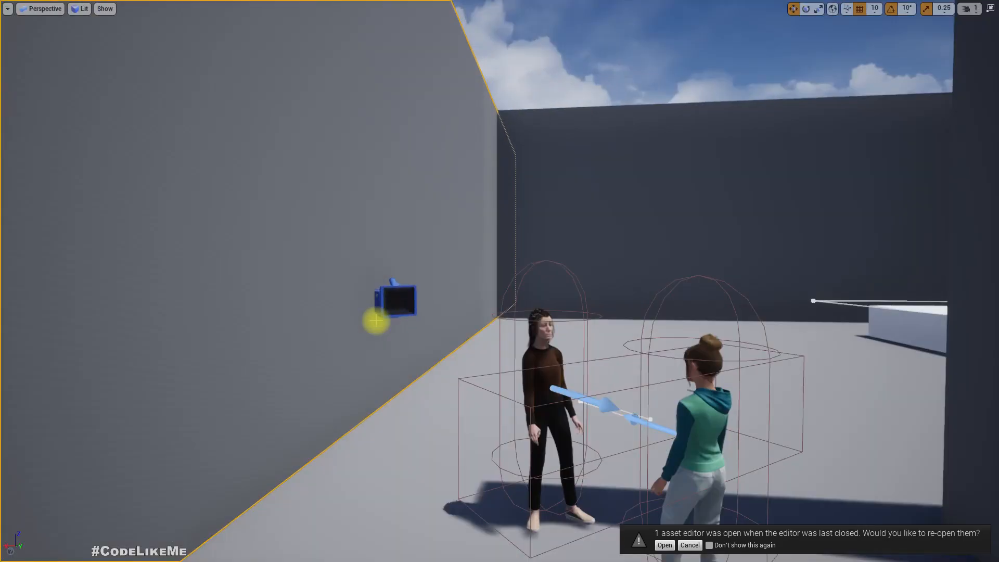
key(alt+p)
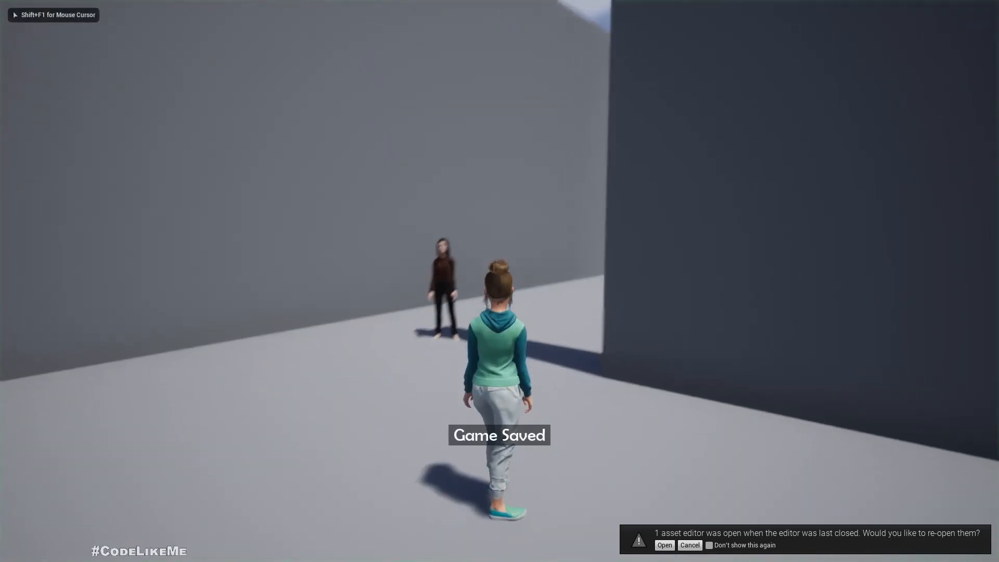
key(w)
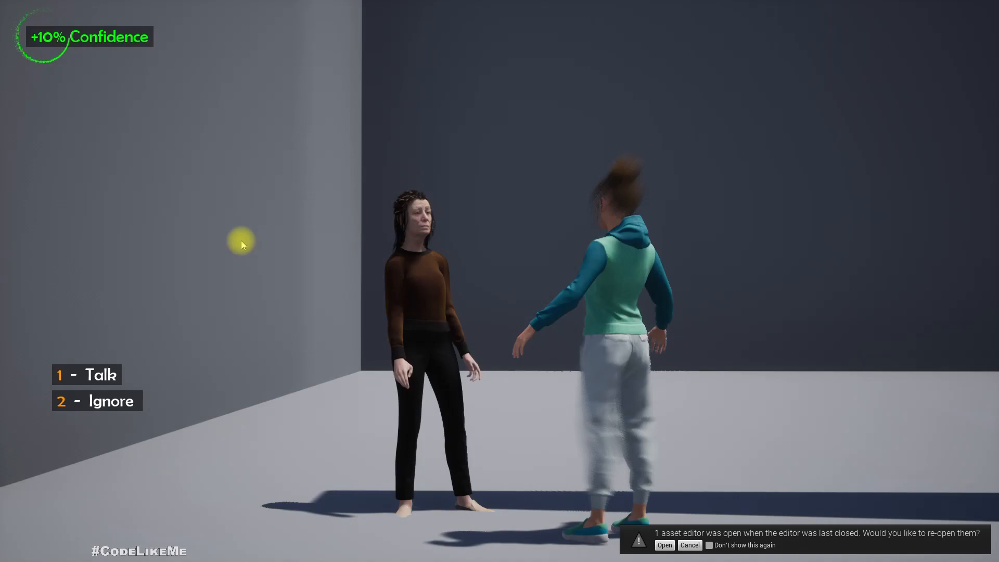
key(Escape)
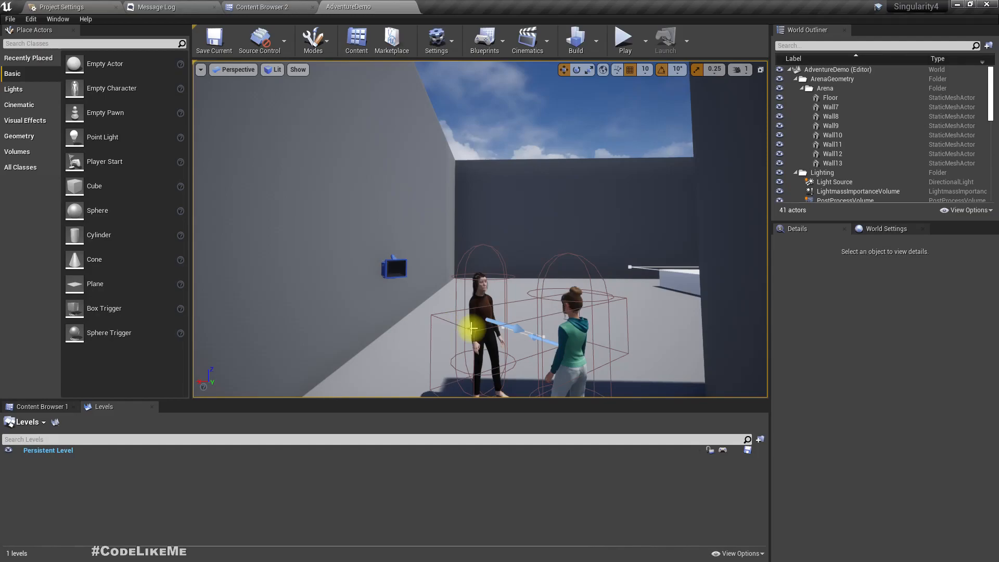
Playtest the level full screen again, approach the MetaHuman NPC, choose Ignore in the dialogue, and stop the session
click(471, 328)
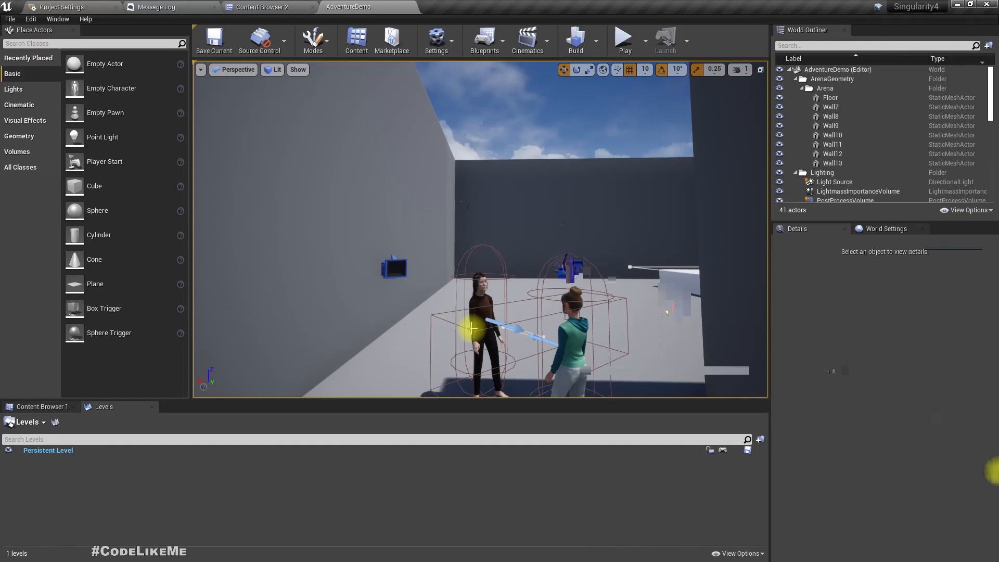
scroll(919, 499, down, 3)
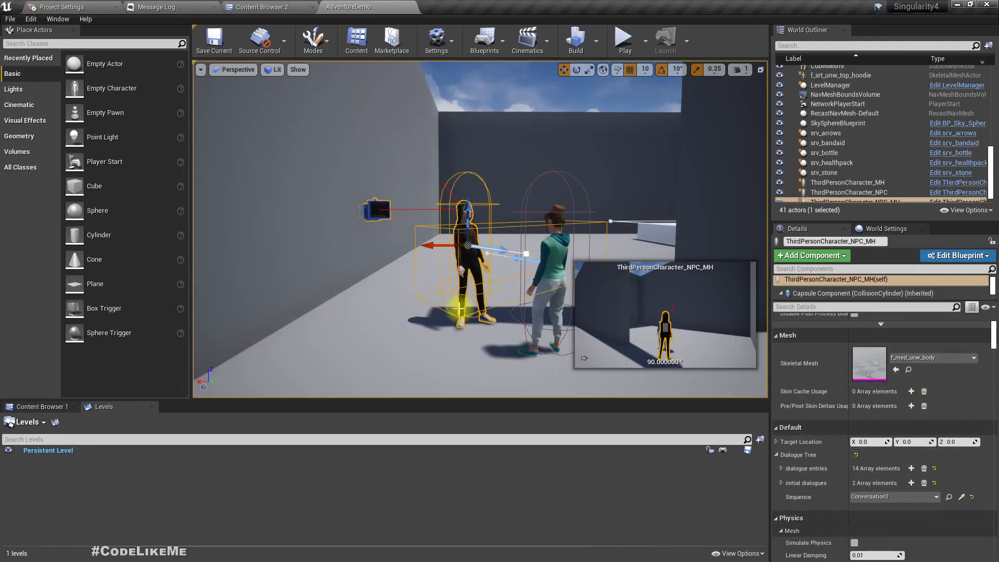
click(387, 308)
key(F11)
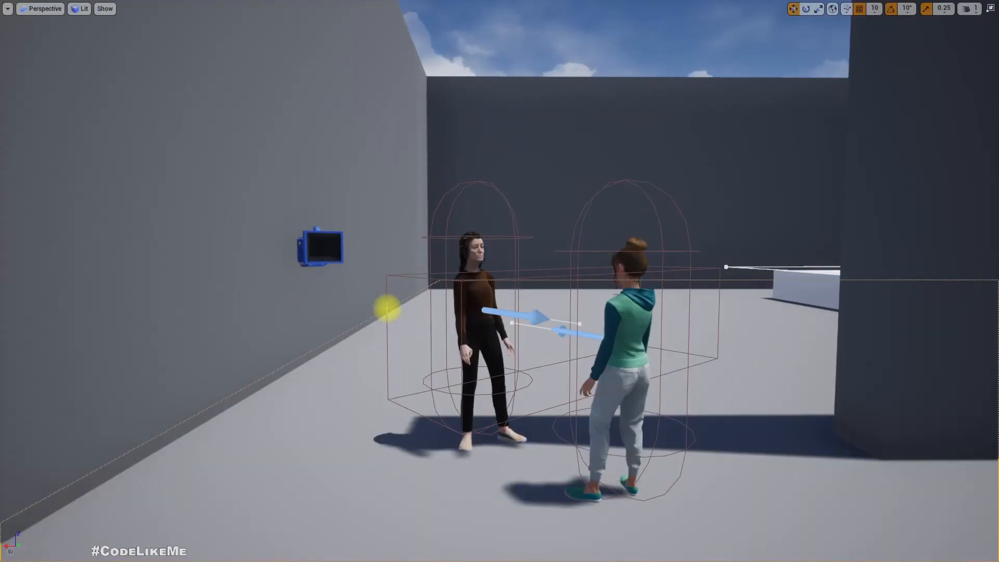
key(alt+p)
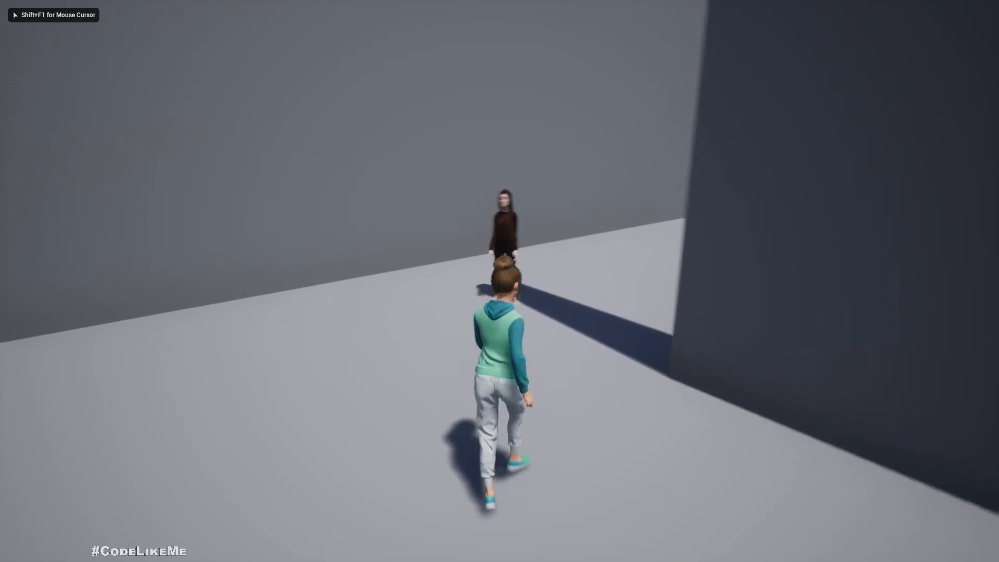
key(w)
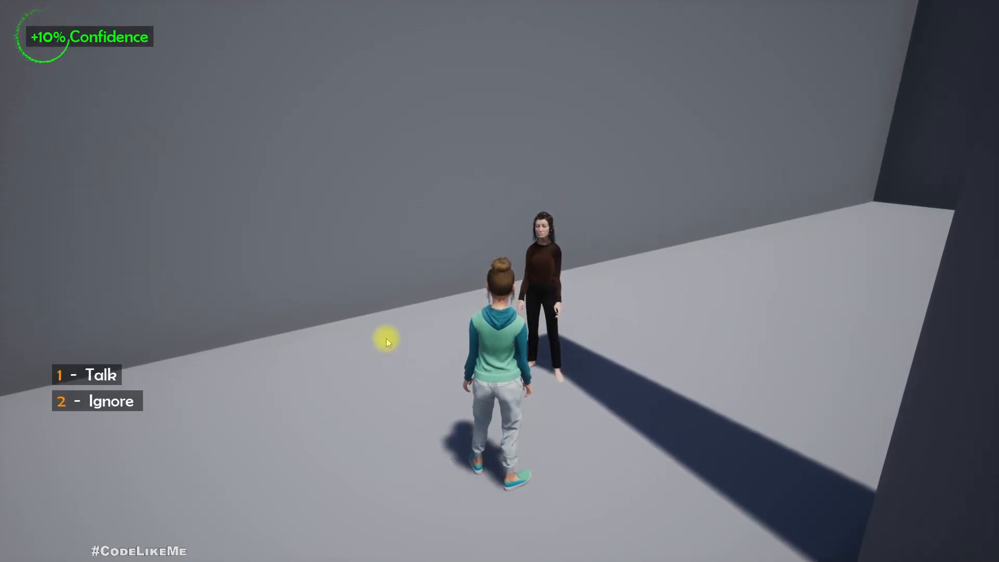
key(2)
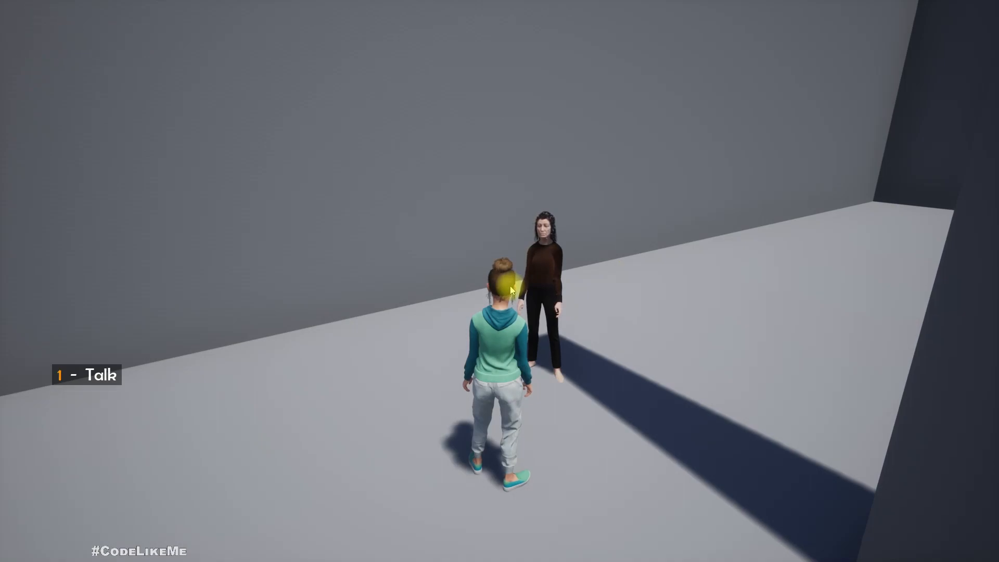
key(Escape)
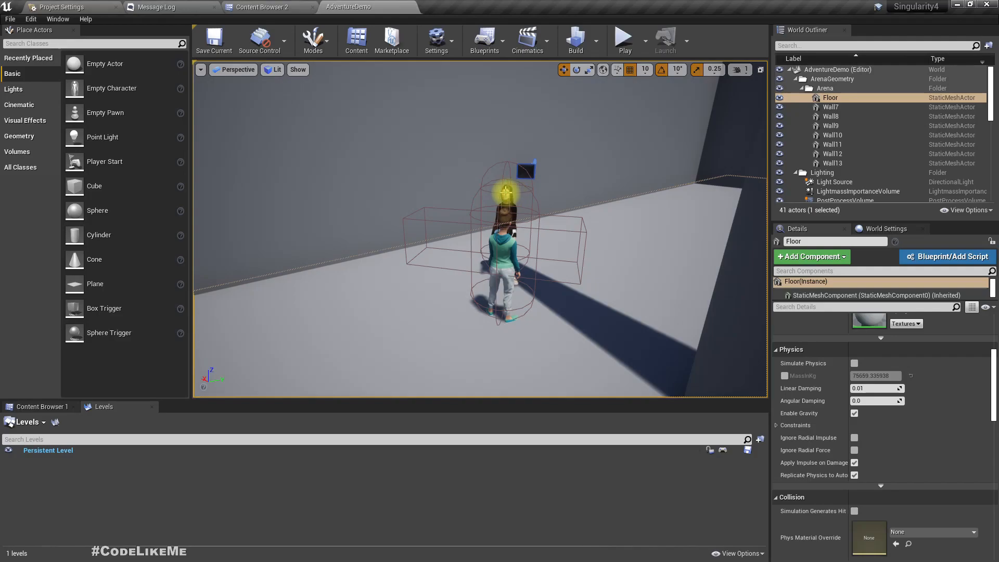
Open the MetaHuman NPC's parent blueprint ThirdPersonCharacter_NPC and go from its Box component's event to the Show Choices node
click(508, 203)
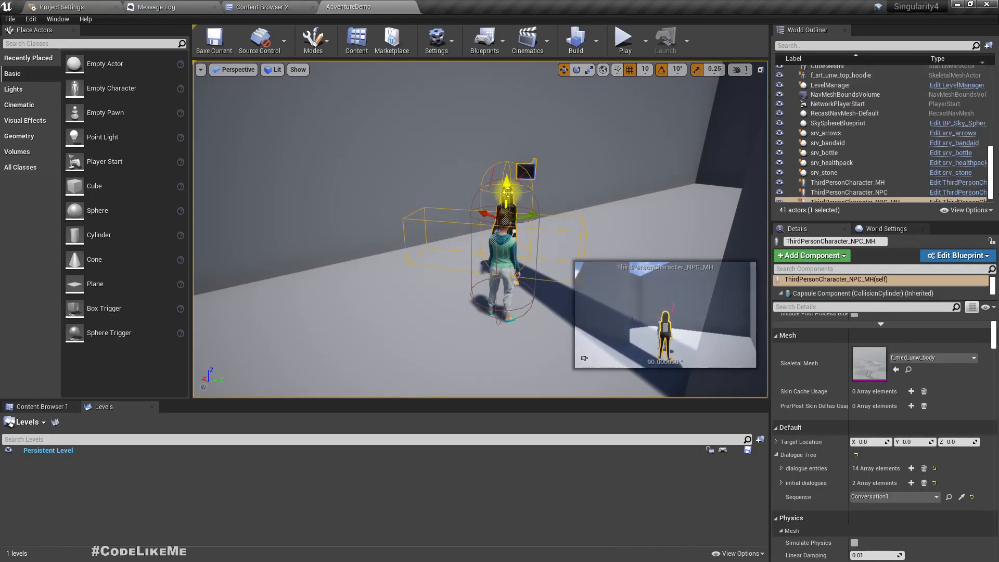
click(960, 197)
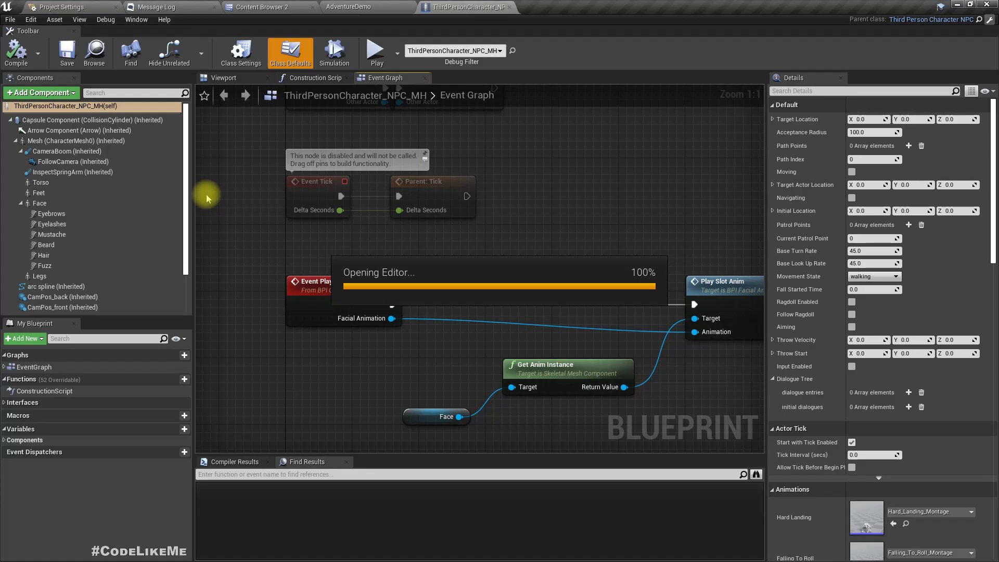
scroll(858, 341, down, 10)
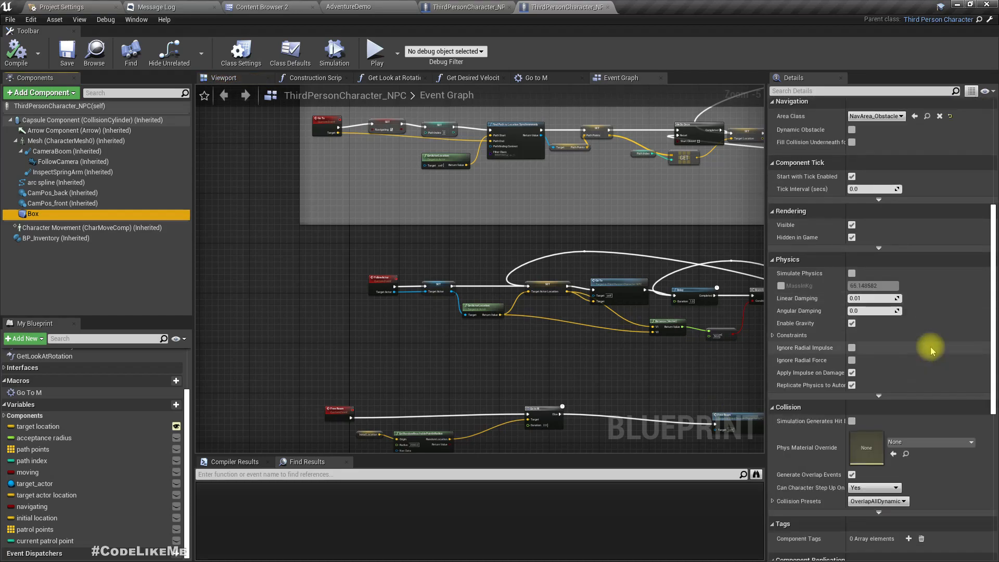
scroll(930, 347, down, 10)
click(888, 429)
right_drag(630, 318, 254, 318)
scroll(440, 308, up, 5)
right_drag(439, 308, 538, 244)
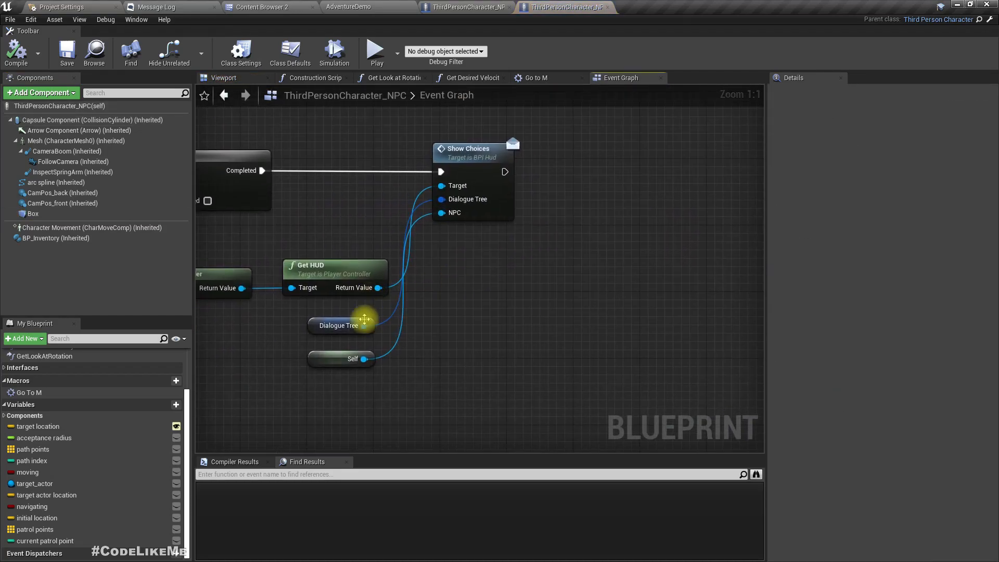
Break the Dialogue Tree variable and add an Is Valid check on its Sequence output, executed after Show Choices
drag(365, 325, 419, 348)
text(break)
key(Return)
drag(535, 389, 581, 239)
text(is valid)
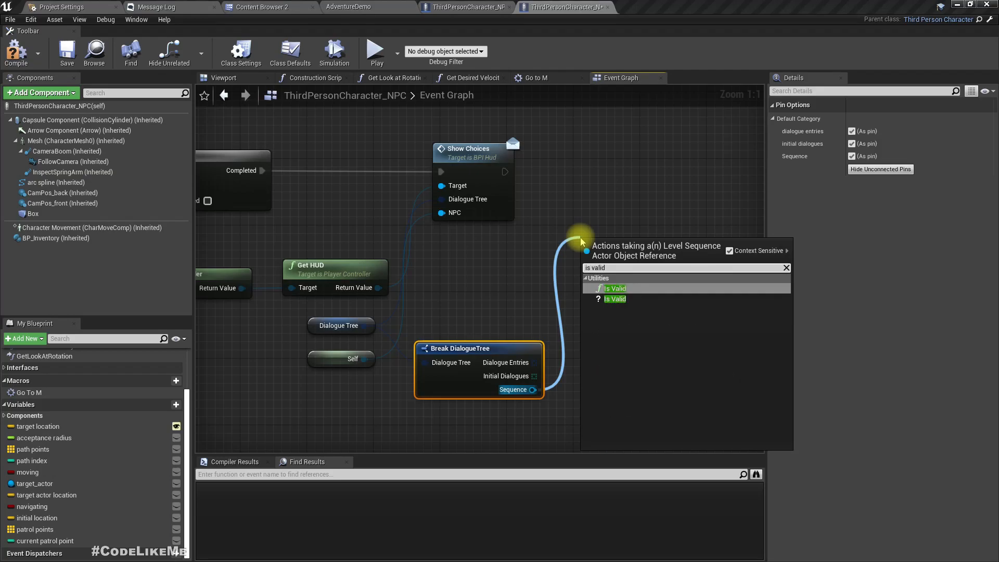
key(Return)
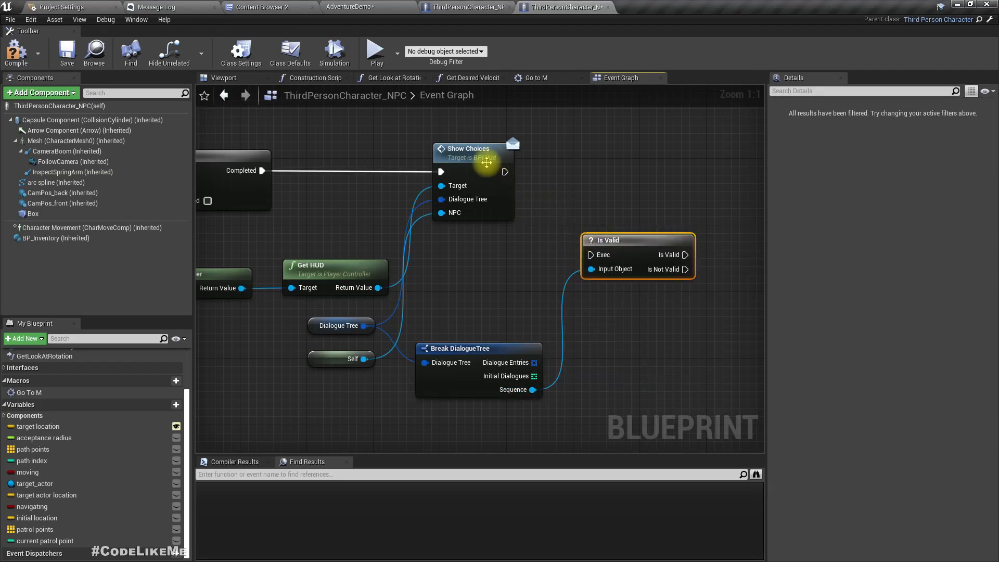
drag(505, 171, 638, 164)
right_drag(668, 269, 525, 305)
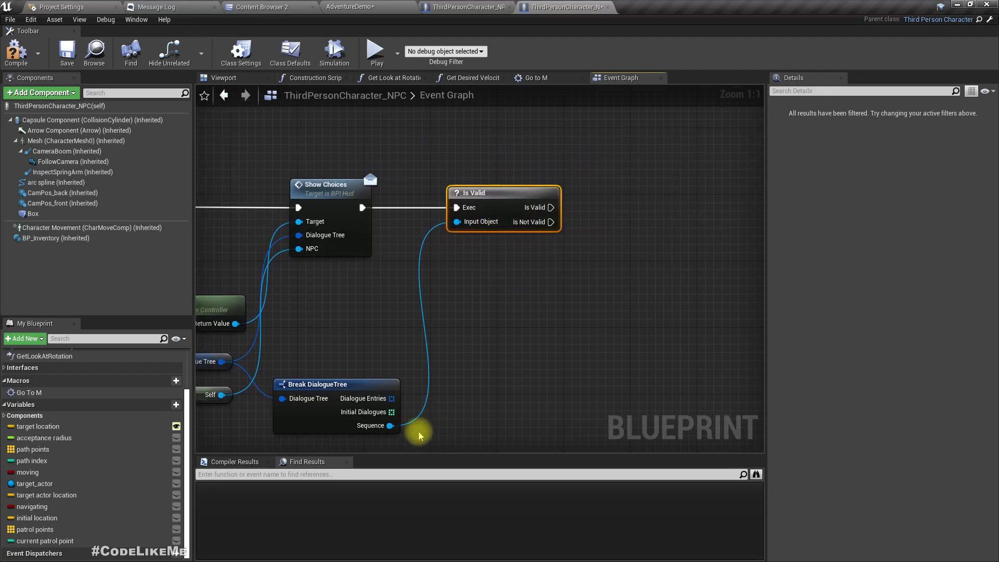
drag(390, 426, 561, 287)
text(pl)
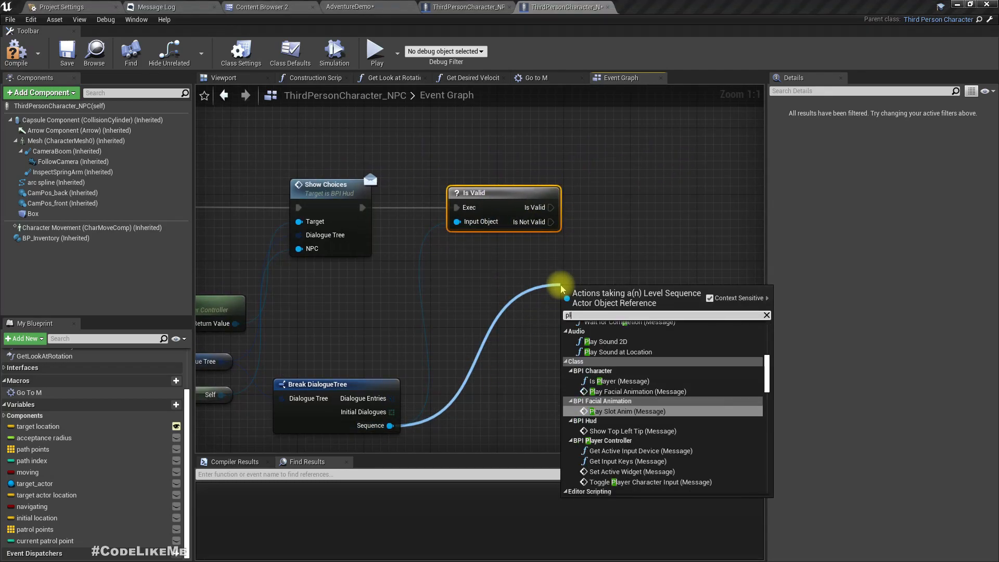
text(ay)
scroll(721, 431, down, 6)
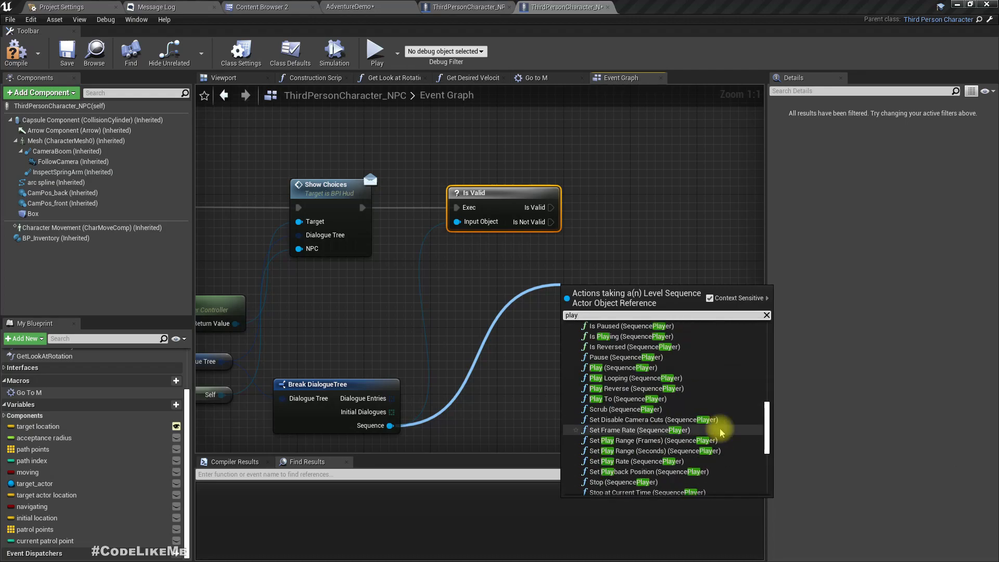
click(645, 357)
key(Delete)
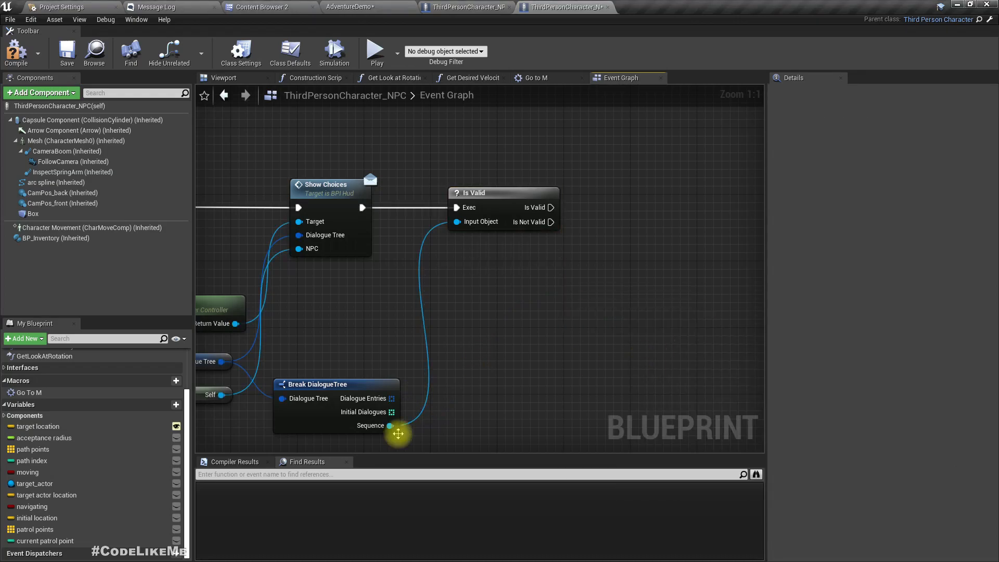
Add a Play (SequencePlayer) node from the Sequence output in the parent blueprint and run it from the Is Valid branch
drag(389, 426, 496, 352)
text(play)
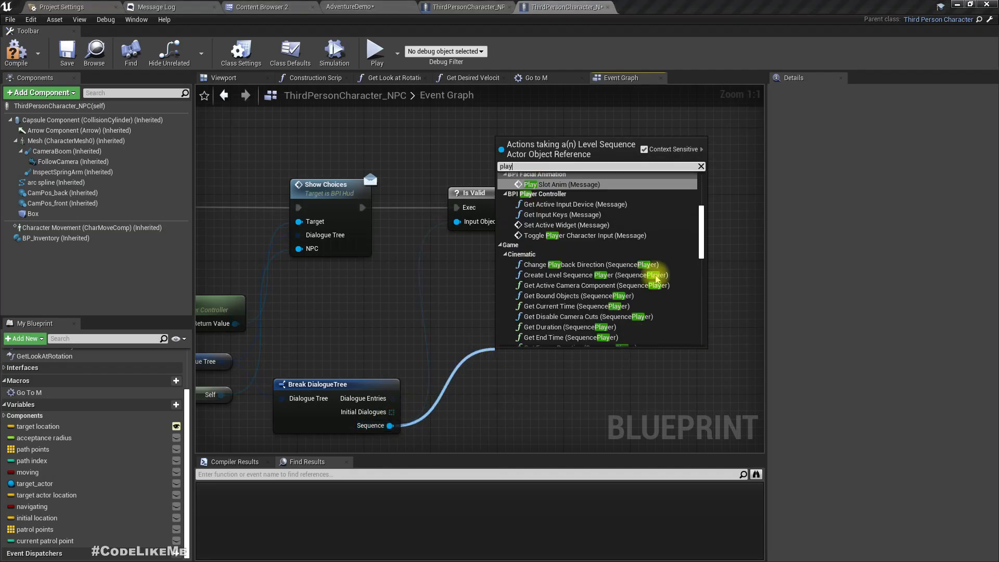
scroll(645, 257, down, 6)
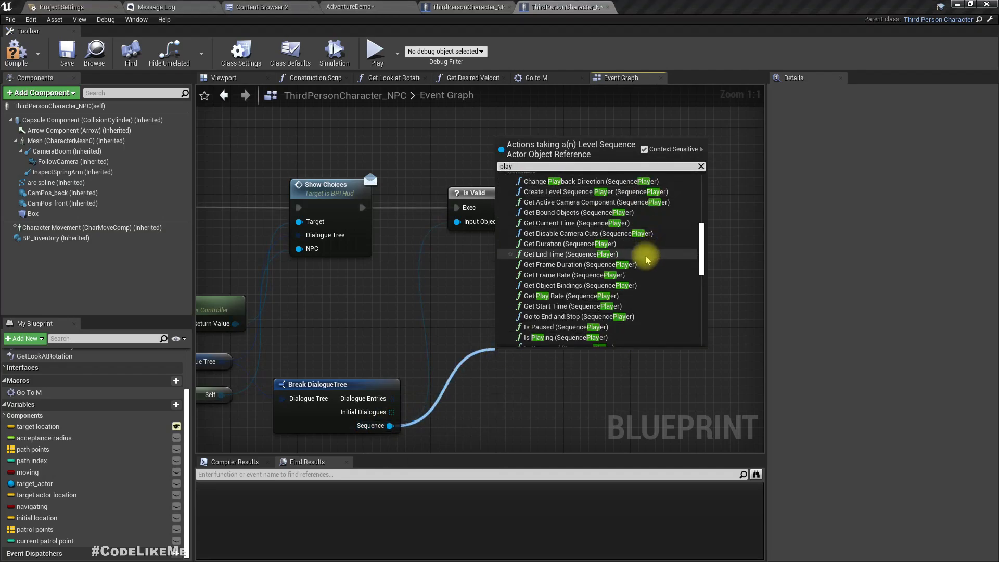
click(579, 286)
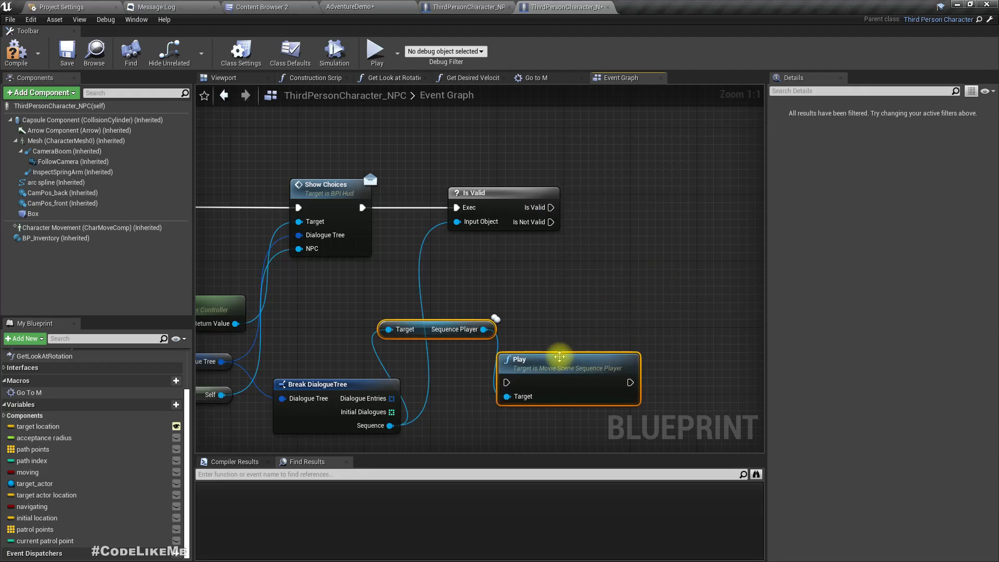
drag(573, 365, 657, 205)
click(646, 257)
drag(551, 207, 614, 216)
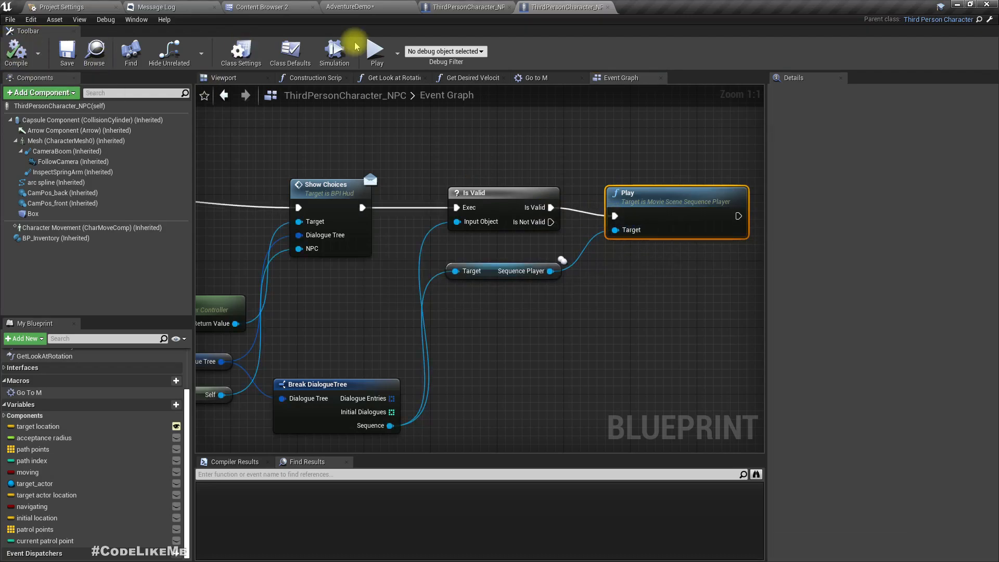
Playtest the AdventureDemo level full screen, approach the MetaHuman NPC, choose Ignore and Disturbed, stop, and restore the editor layout
click(349, 7)
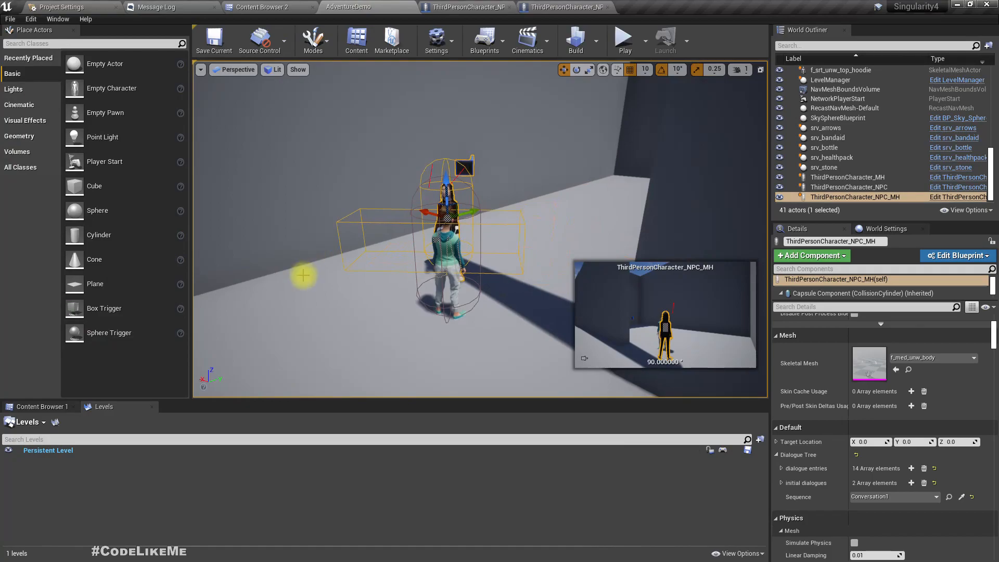
click(303, 274)
key(F11)
key(alt+p)
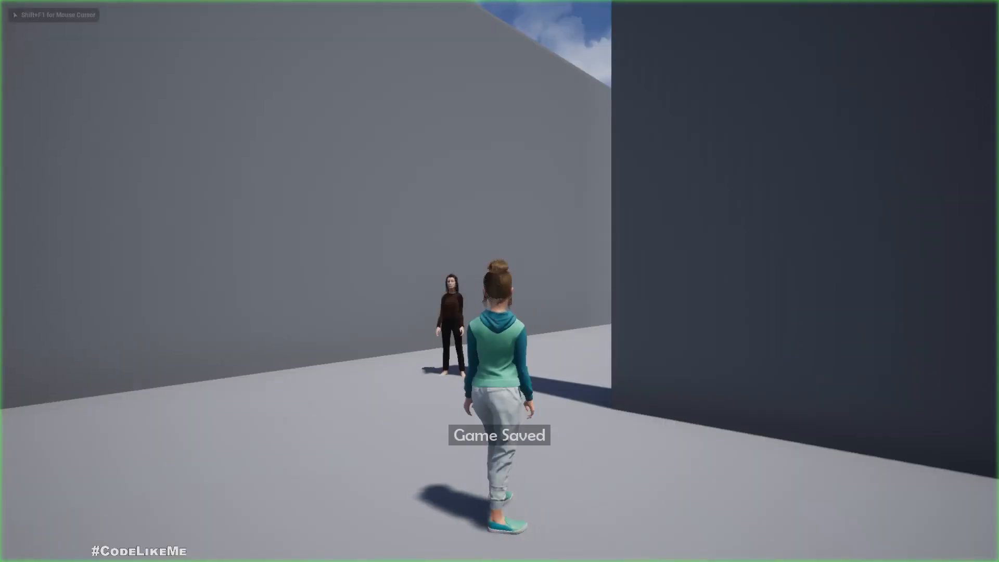
key(w)
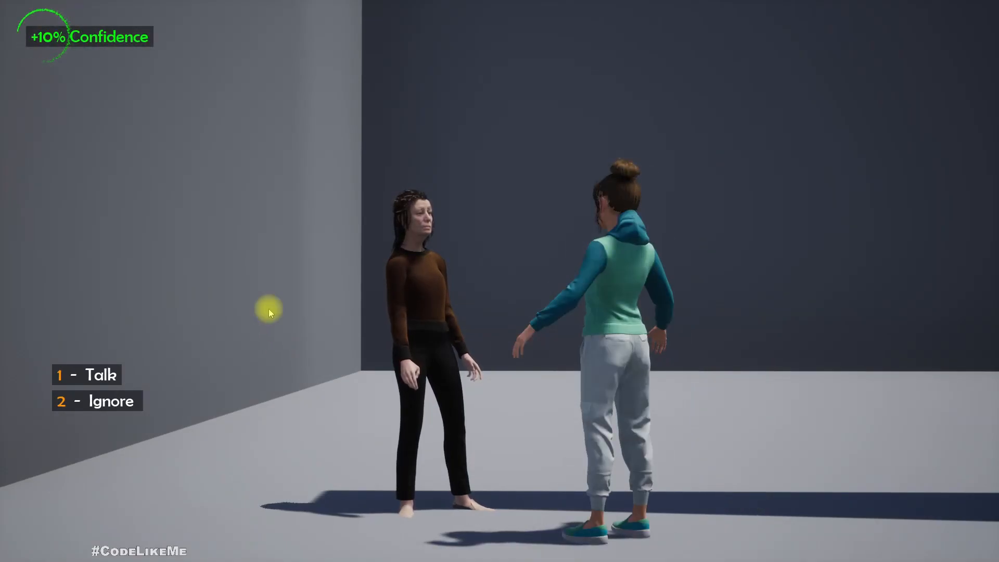
key(2)
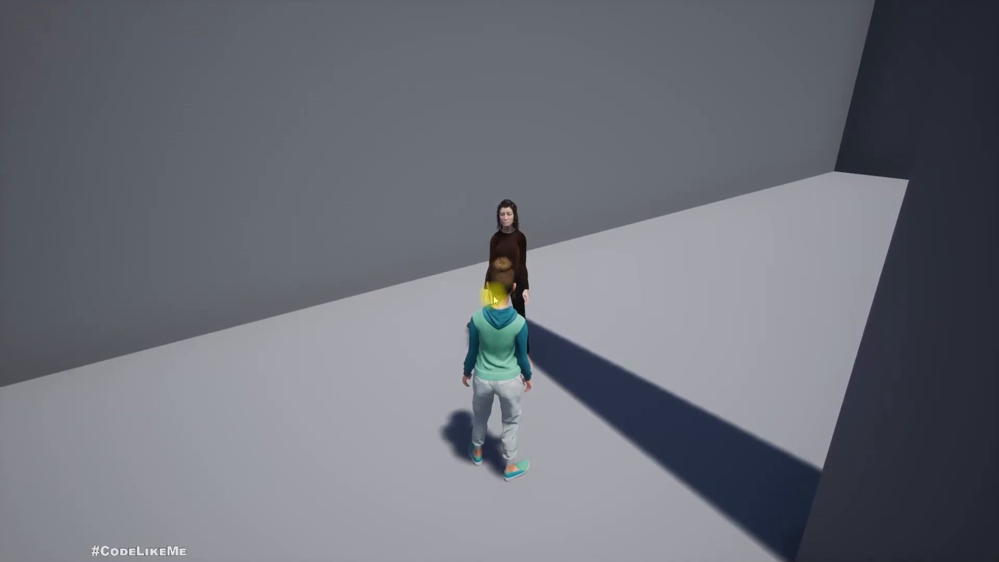
key(2)
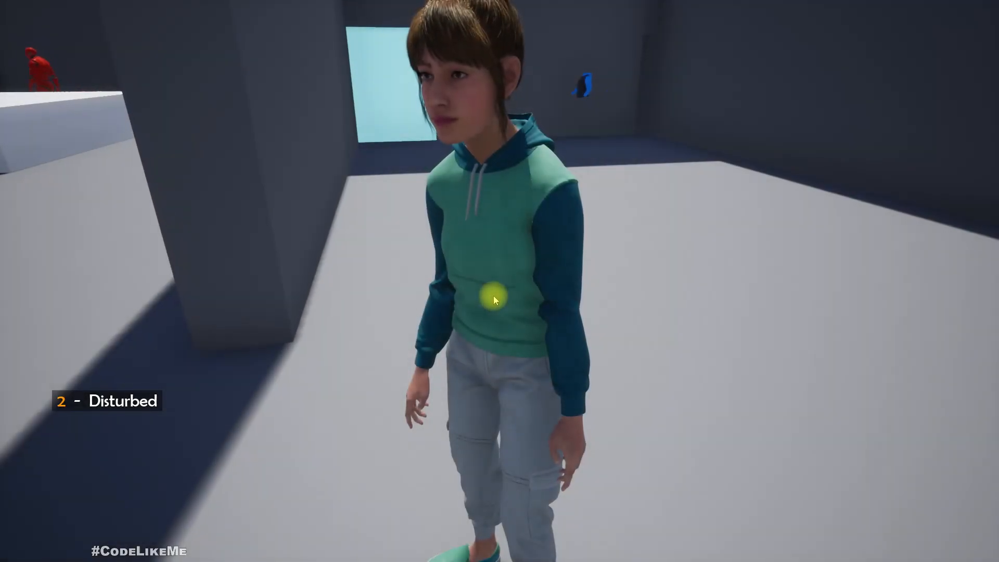
key(Escape)
mouse_move(484, 313)
right_down()
mouse_move(534, 303)
mouse_move(432, 315)
mouse_move(437, 329)
mouse_move(489, 313)
right_up()
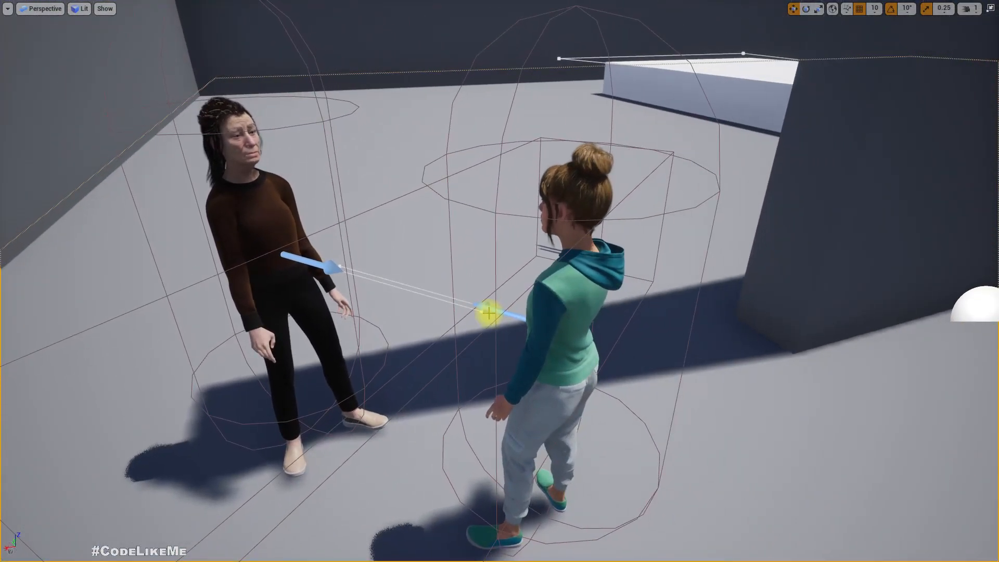
mouse_move(642, 390)
right_down()
mouse_move(640, 346)
mouse_move(640, 386)
right_up()
key(F11)
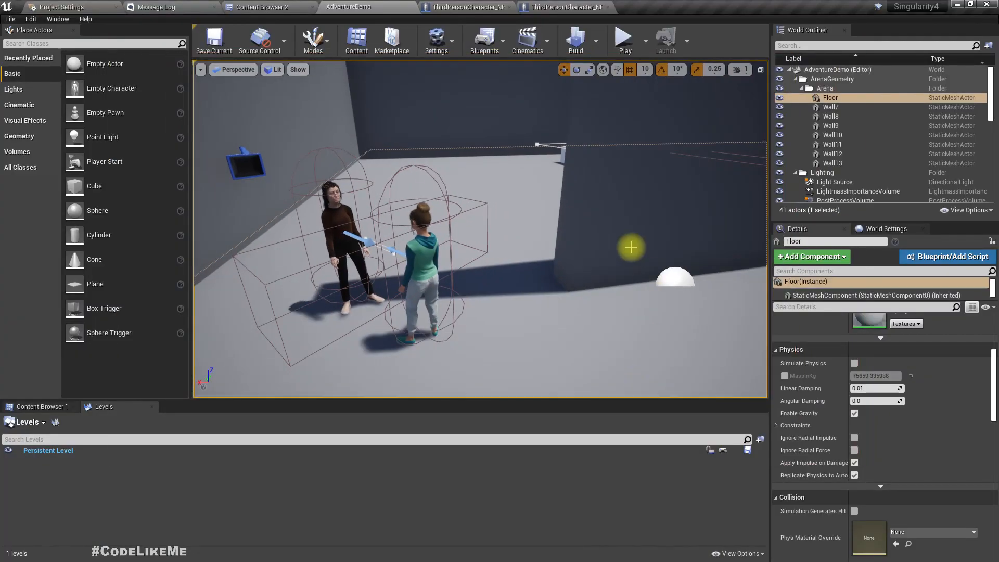
Select the Conversation1 level sequence actor in the level and open its sequence for editing
scroll(888, 158, down, 3)
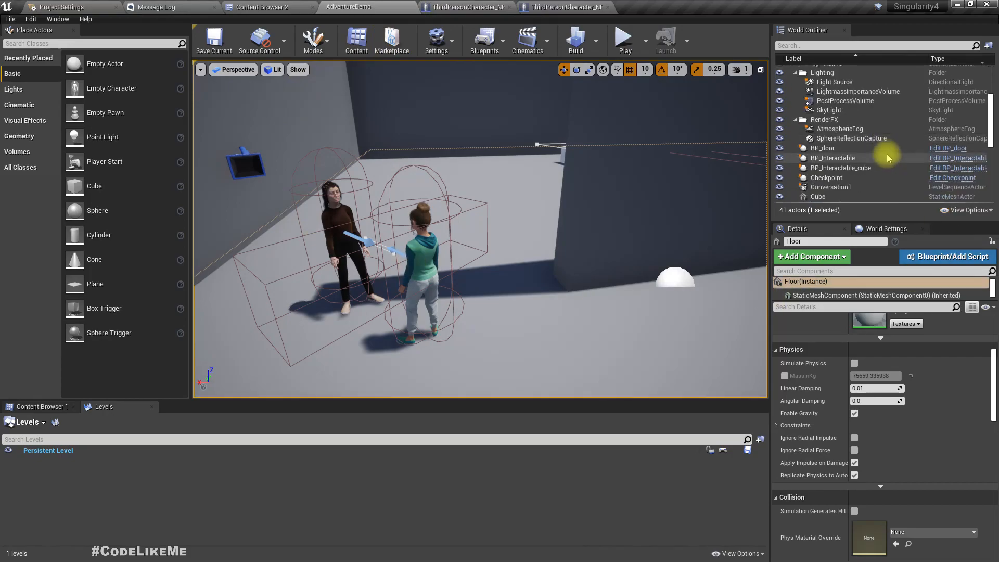
scroll(887, 158, down, 3)
click(831, 105)
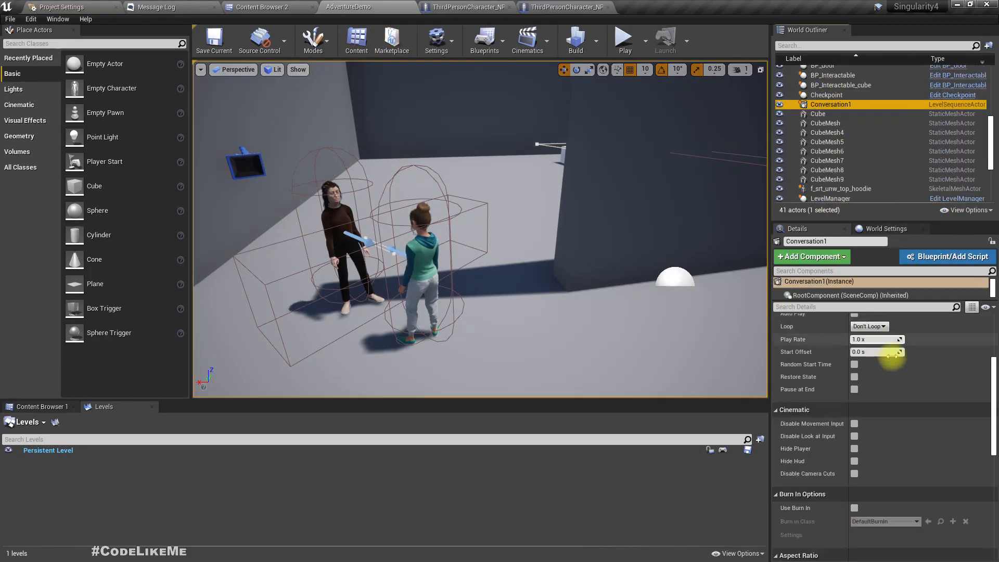
scroll(901, 437, up, 5)
double_click(864, 421)
scroll(133, 499, down, 3)
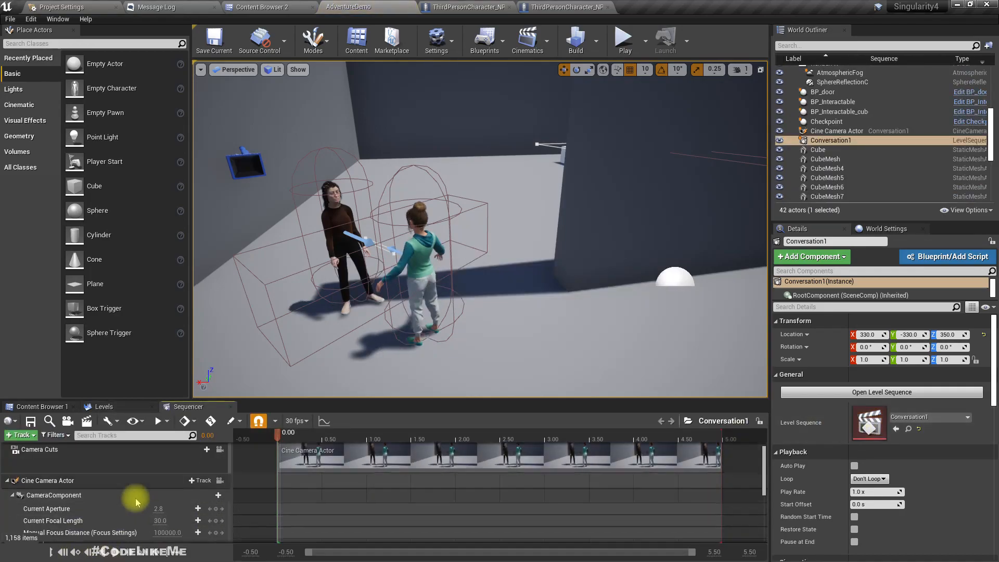
Delete the MetaHuman_ControlRig track from CharacterMesh0 under ThirdPersonCharacter_MH in the Conversation1 sequence
scroll(125, 499, up, 2)
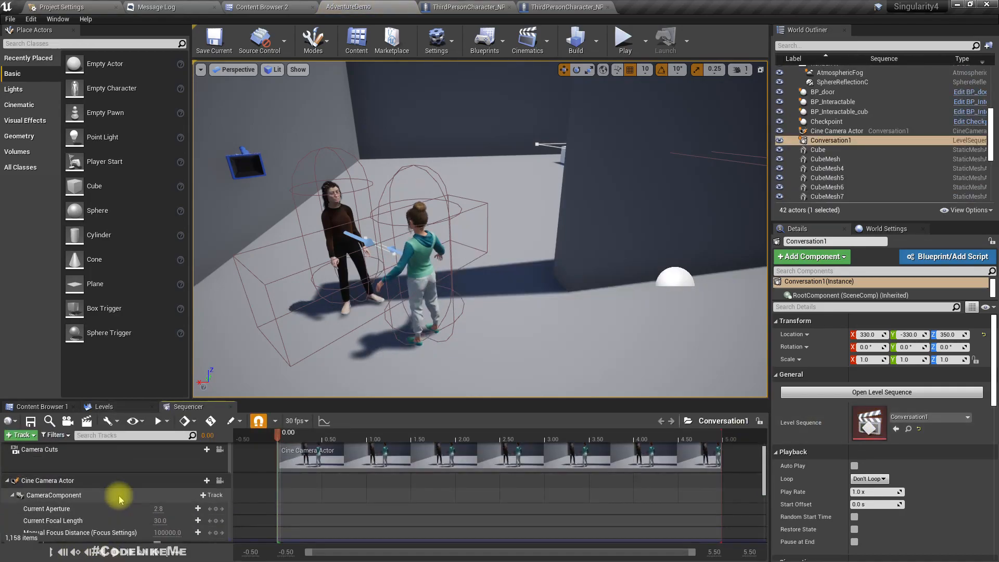
scroll(121, 498, down, 5)
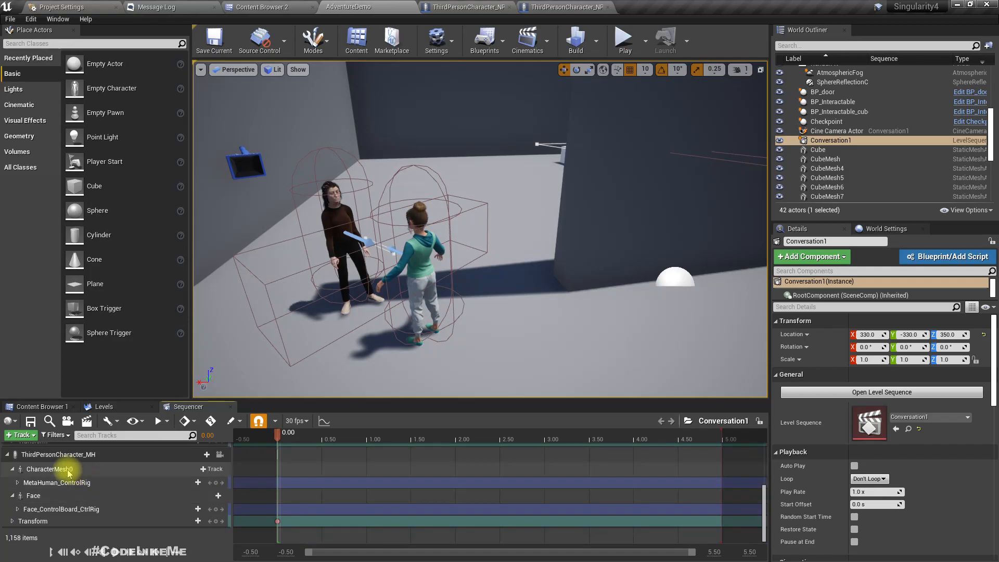
click(69, 470)
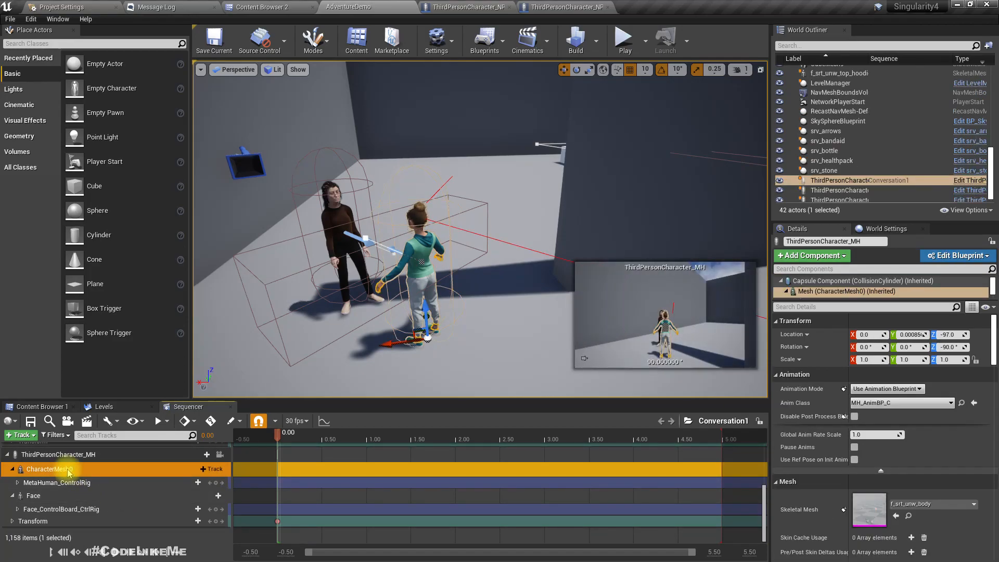
click(73, 484)
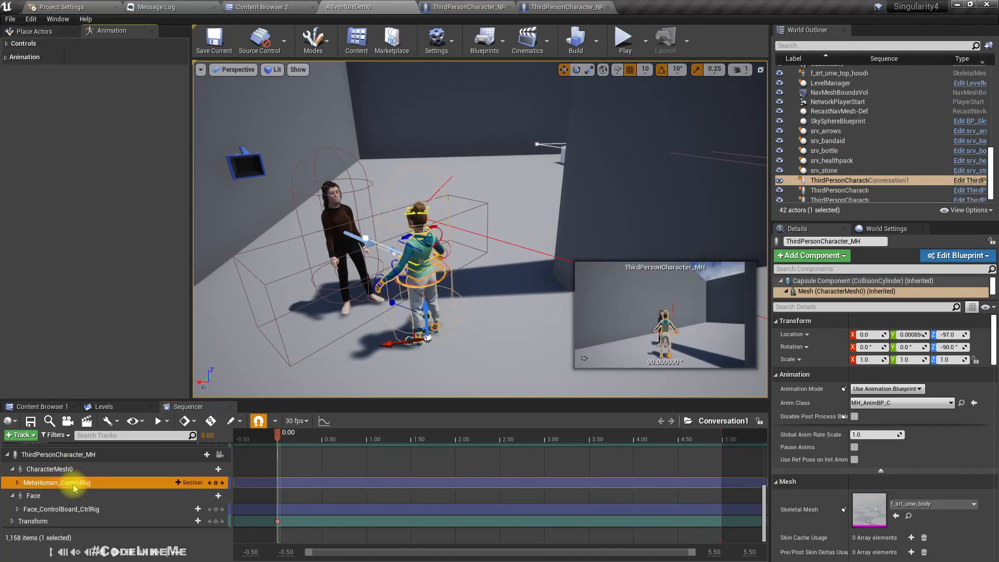
right_click(74, 487)
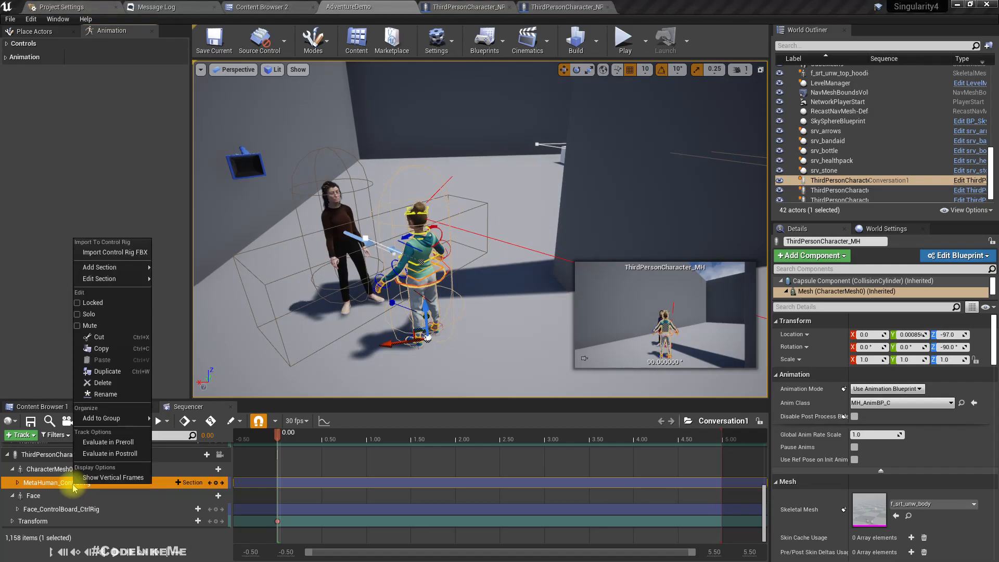
click(108, 387)
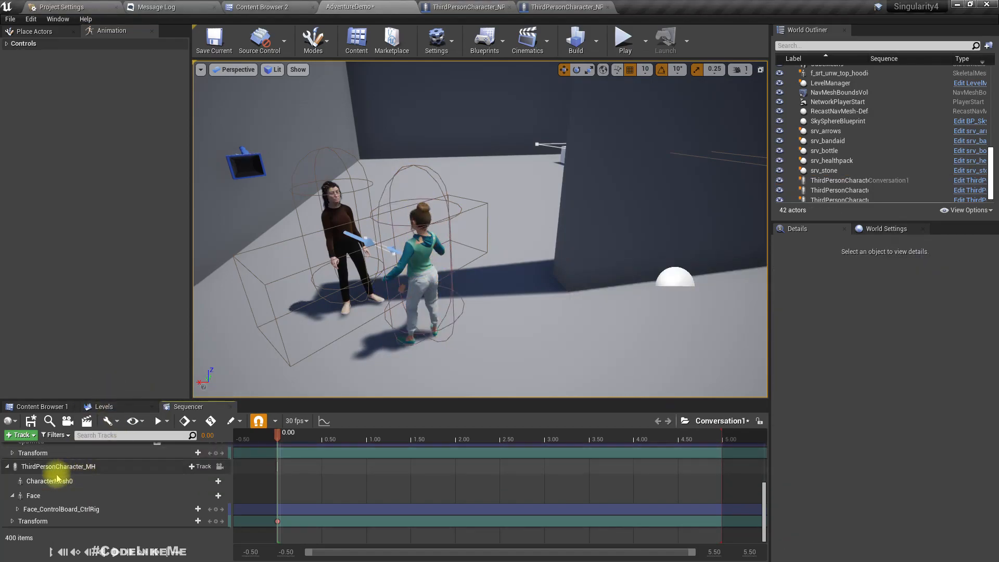
Delete the CharacterMesh0 and Face component tracks of ThirdPersonCharacter_MH from the Conversation1 sequence
click(49, 481)
right_click(49, 480)
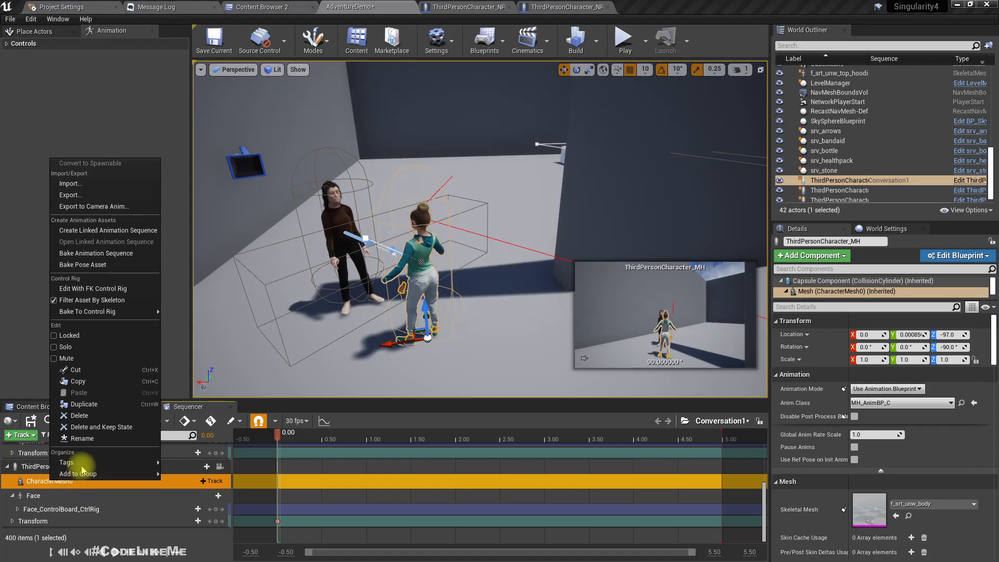
click(81, 416)
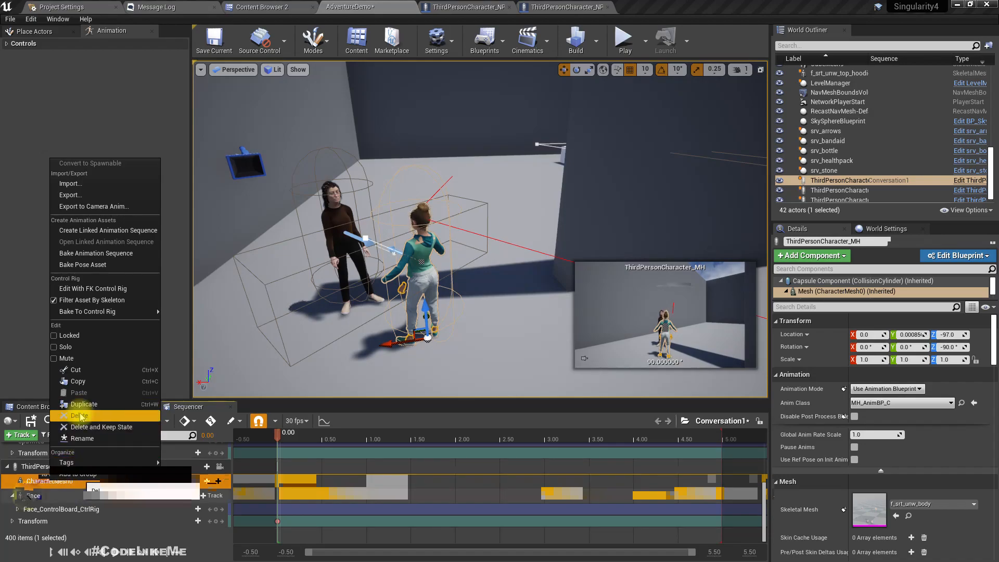
click(29, 496)
right_click(29, 495)
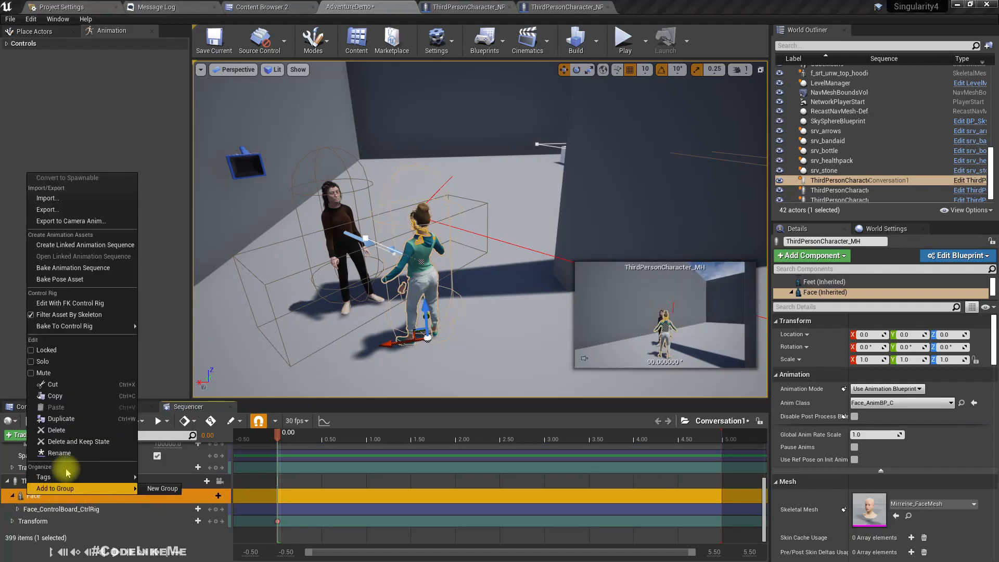
click(56, 430)
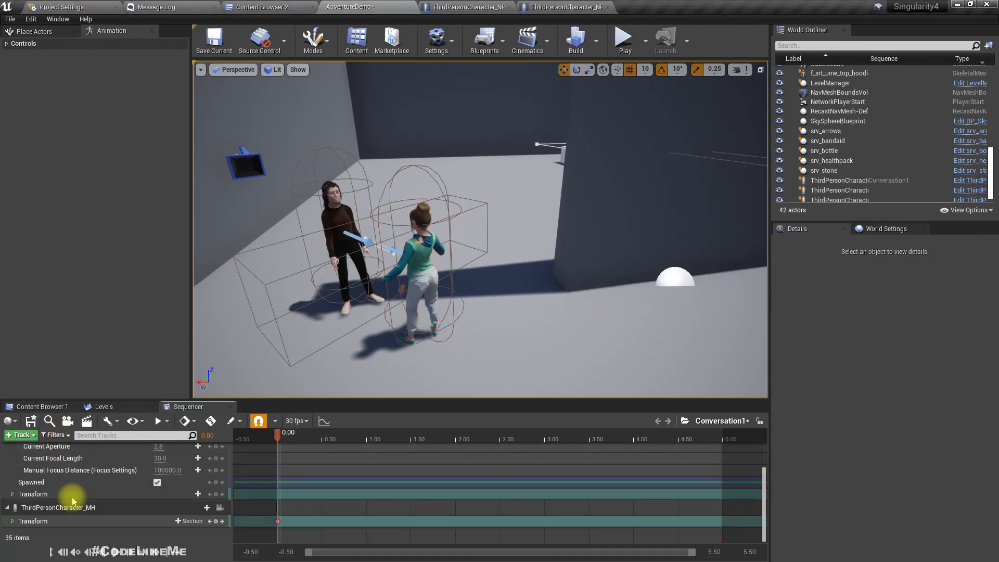
scroll(90, 513, up, 2)
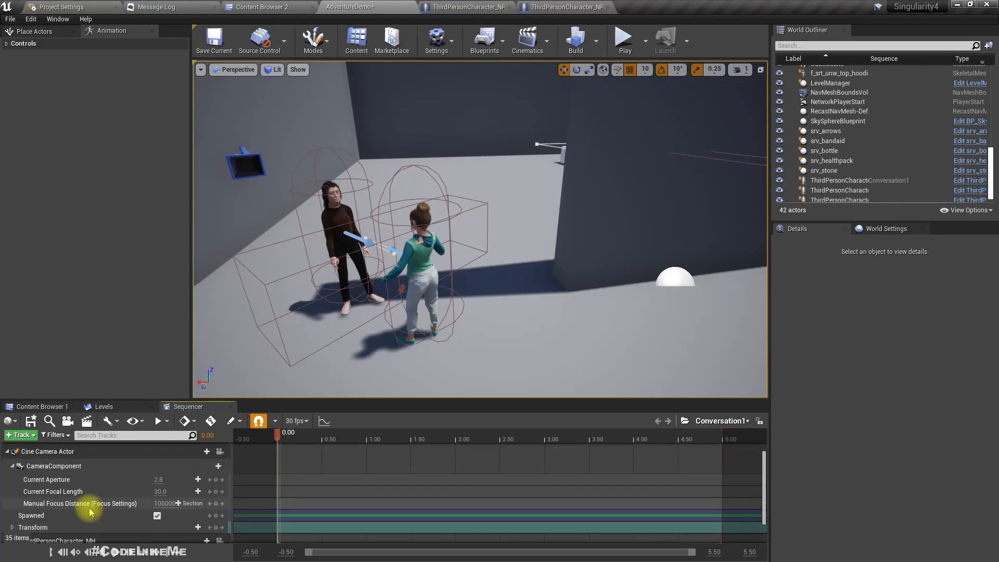
Check the remaining Transform track of ThirdPersonCharacter_MH in the Conversation1 sequence and briefly playtest the level full screen
scroll(90, 509, down, 2)
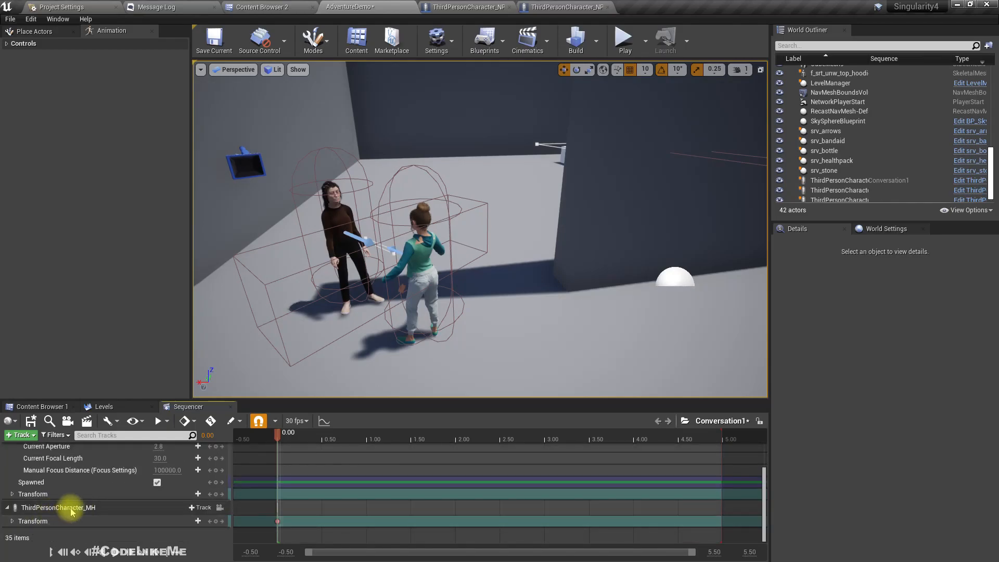
click(73, 507)
click(39, 521)
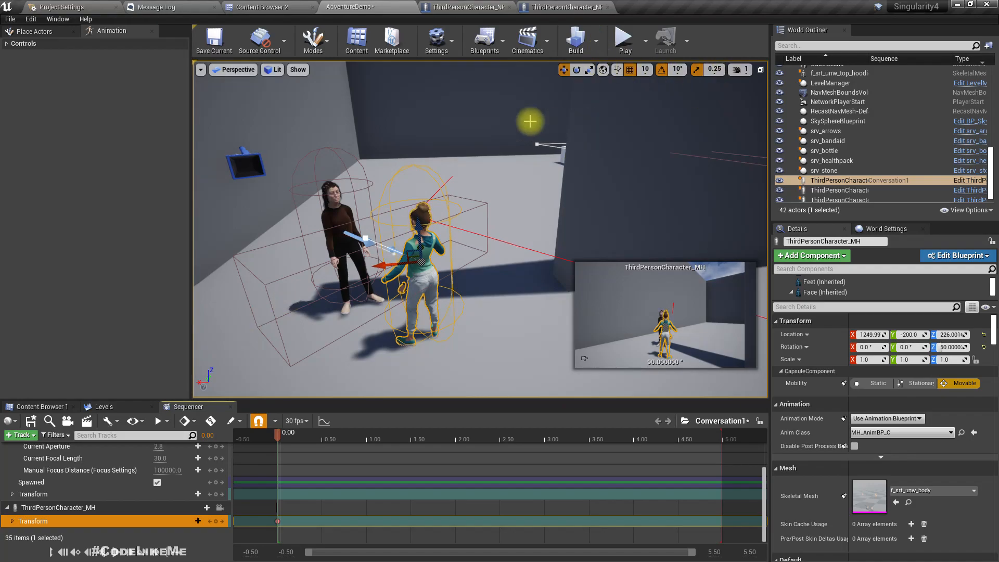
click(495, 112)
key(F11)
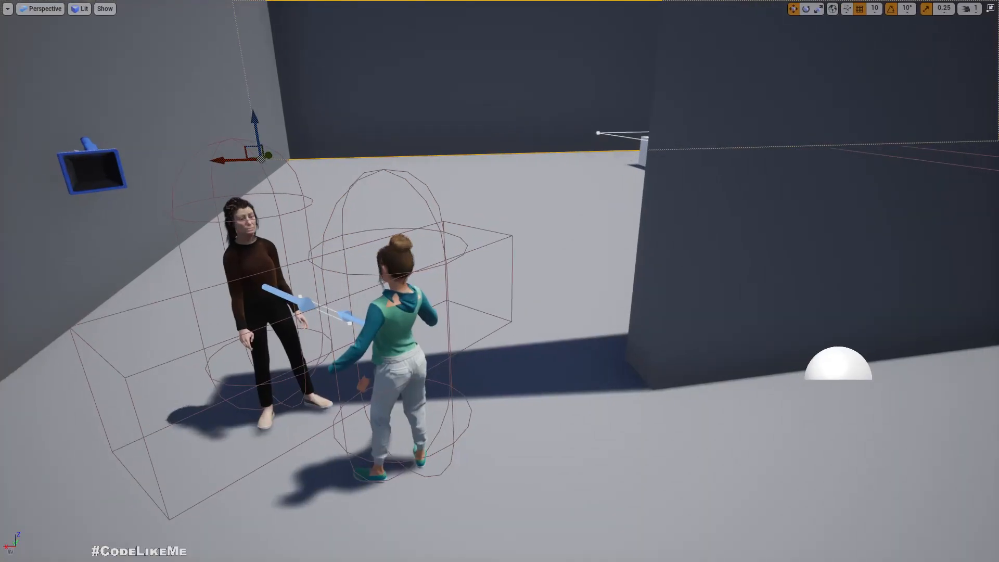
key(alt+p)
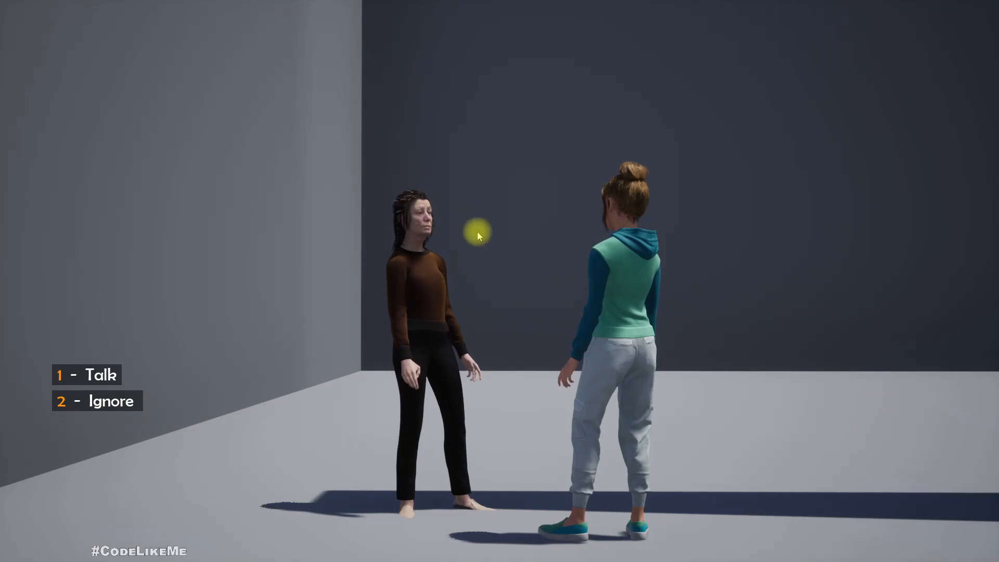
key(Escape)
Move ThirdPersonCharacter_MH well away from the NPC in the level, playtest it full screen, and stop
right_drag(478, 232, 458, 256)
click(437, 214)
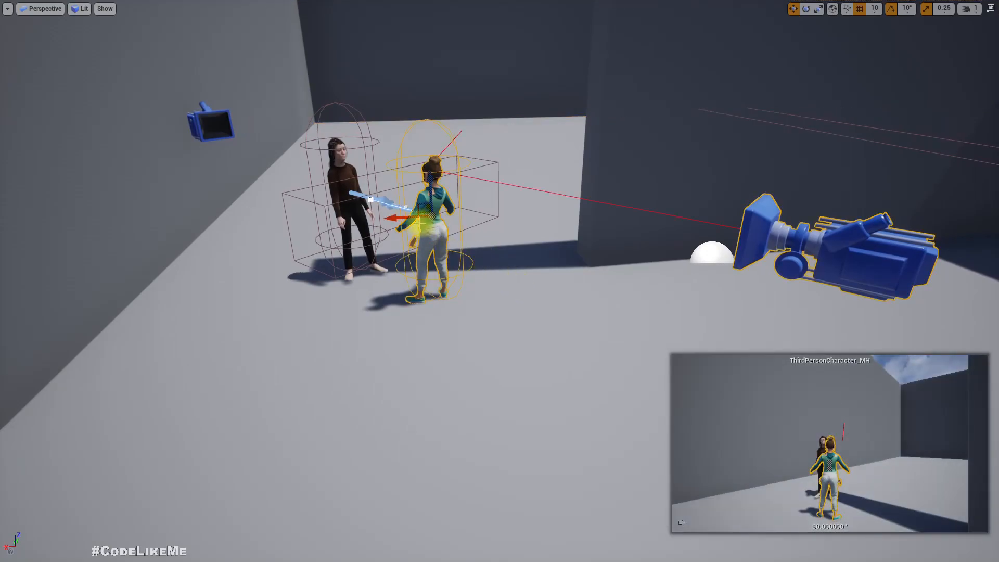
drag(432, 234, 839, 281)
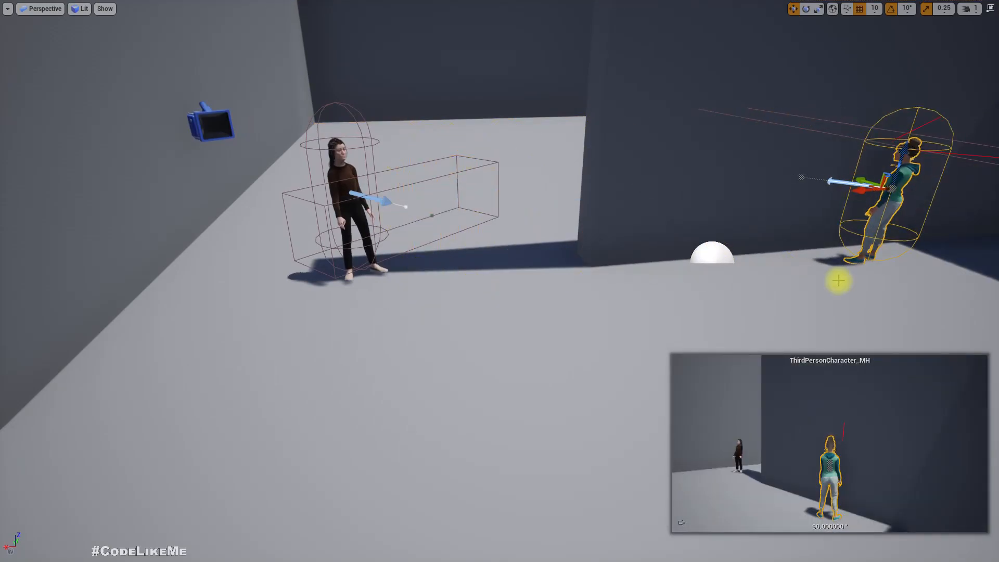
key(alt+p)
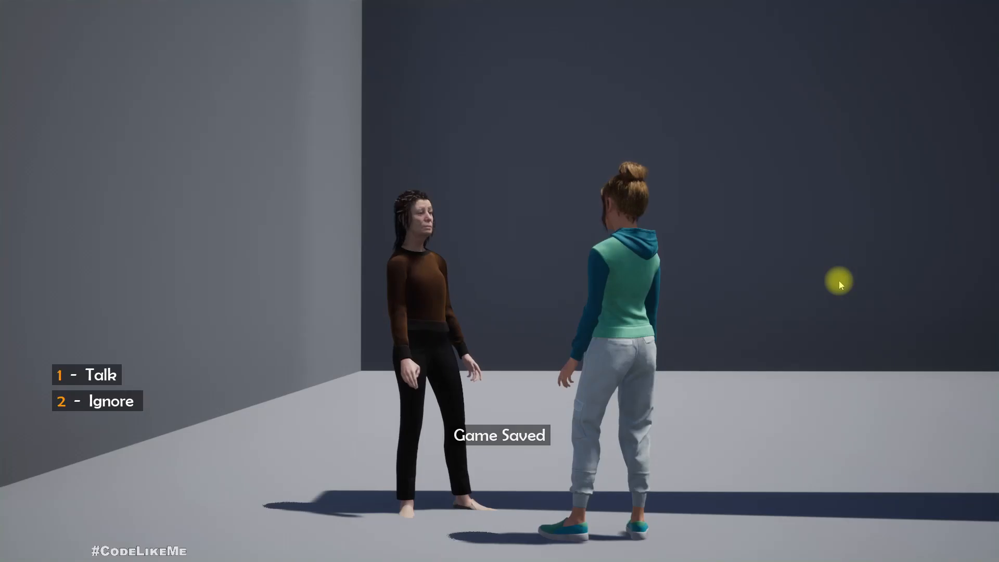
key(F11)
key(Escape)
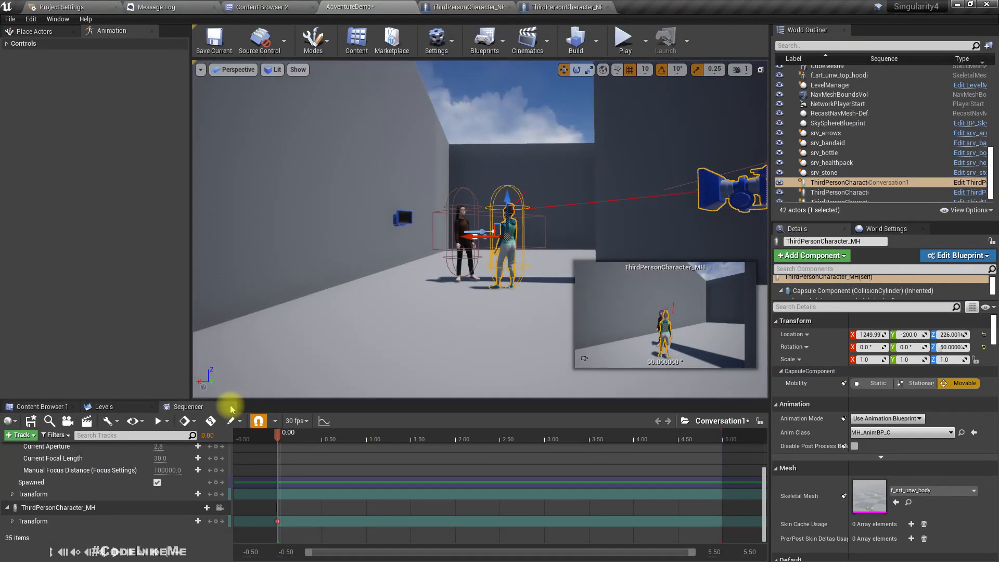
Save and close the Conversation1 sequence, and playtest full screen by walking up to the NPC and choosing Ignore
click(30, 421)
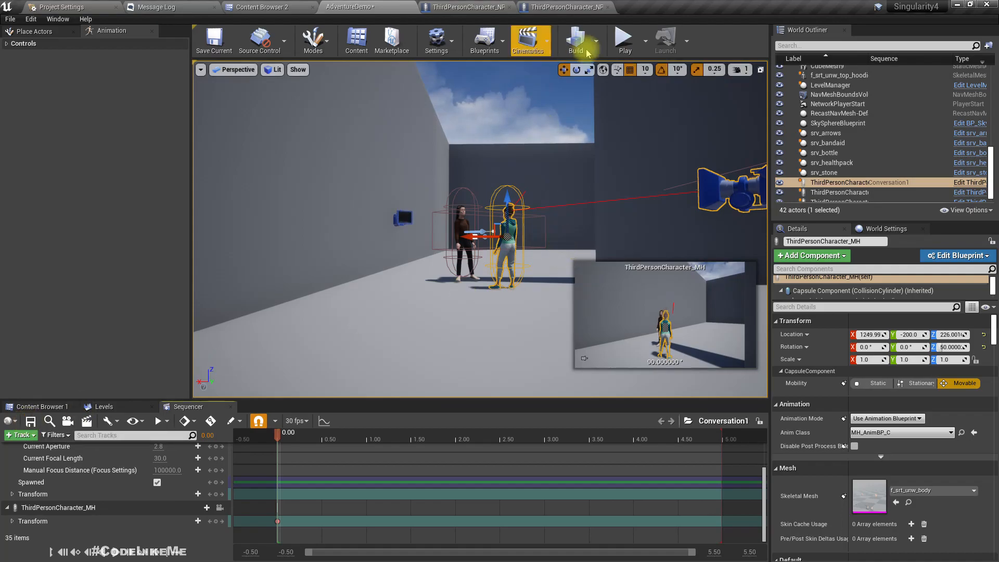
click(230, 407)
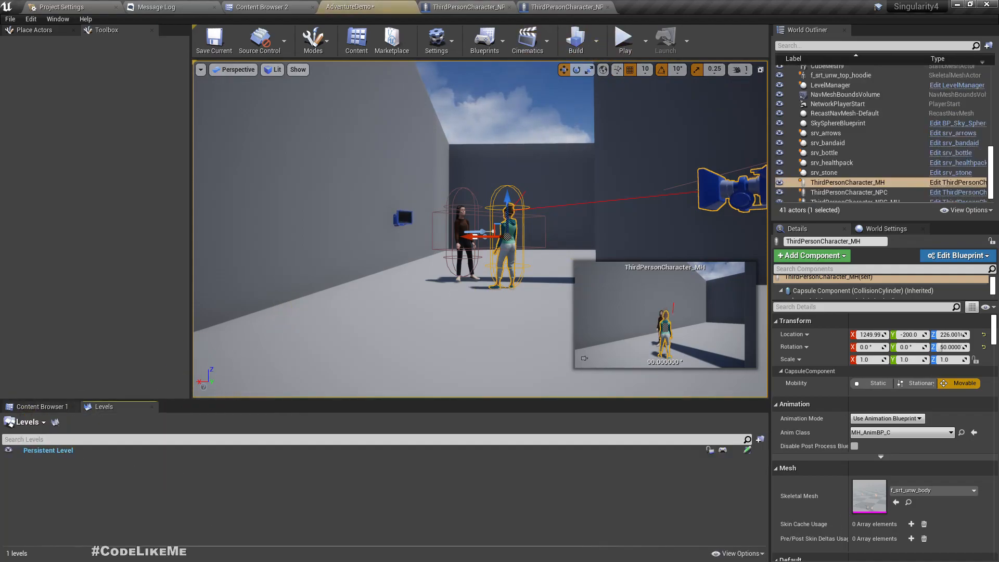
click(356, 294)
key(F11)
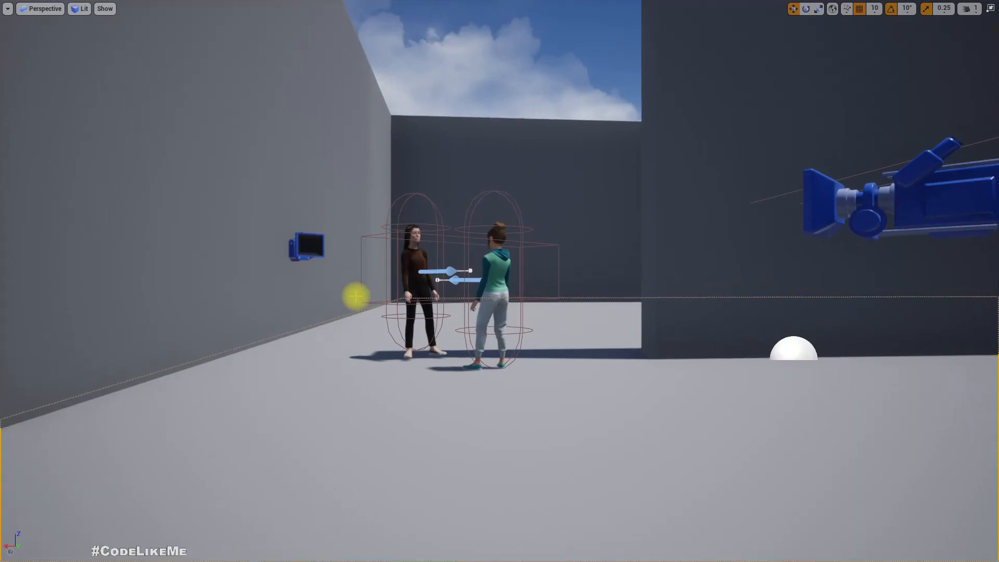
key(alt+p)
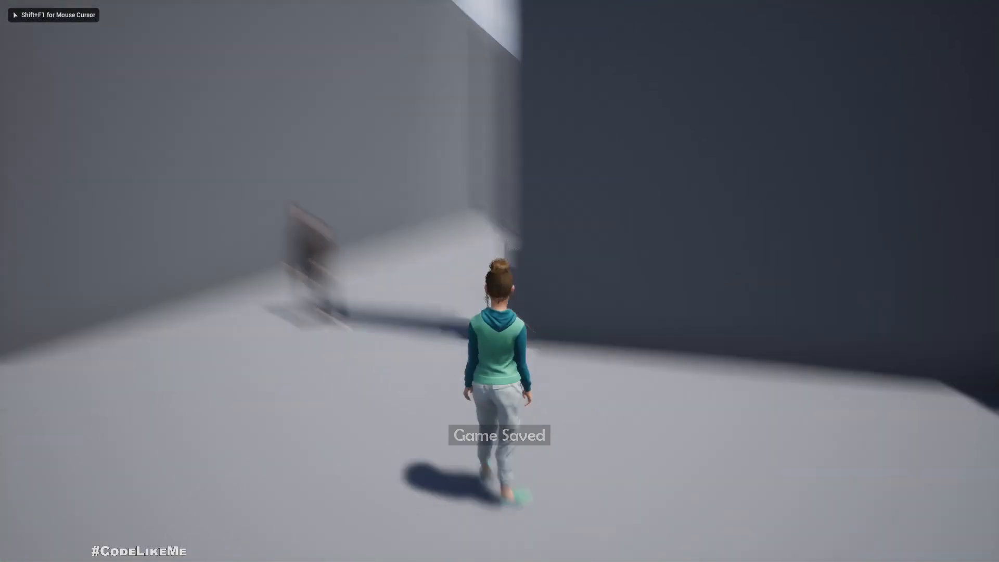
key(w)
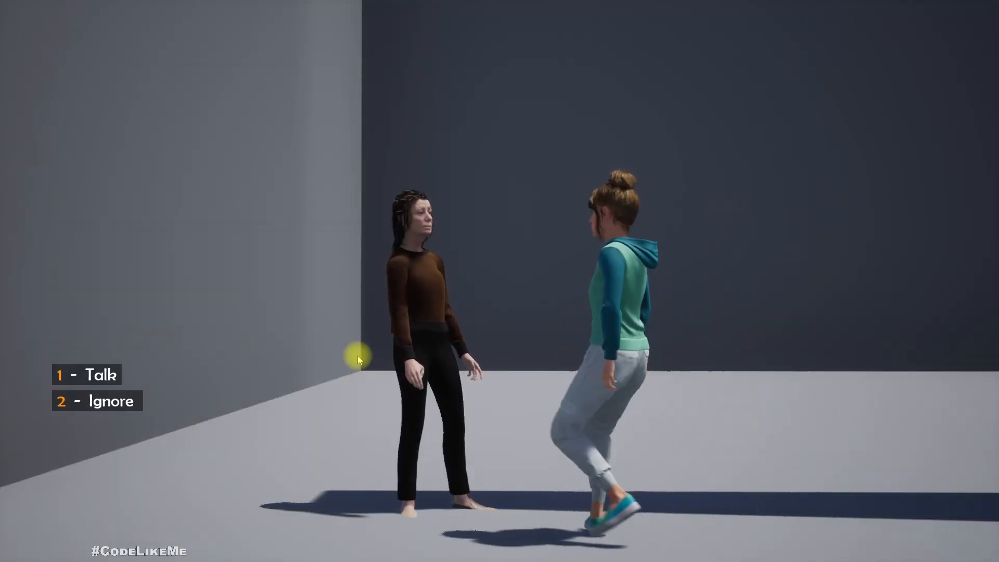
key(2)
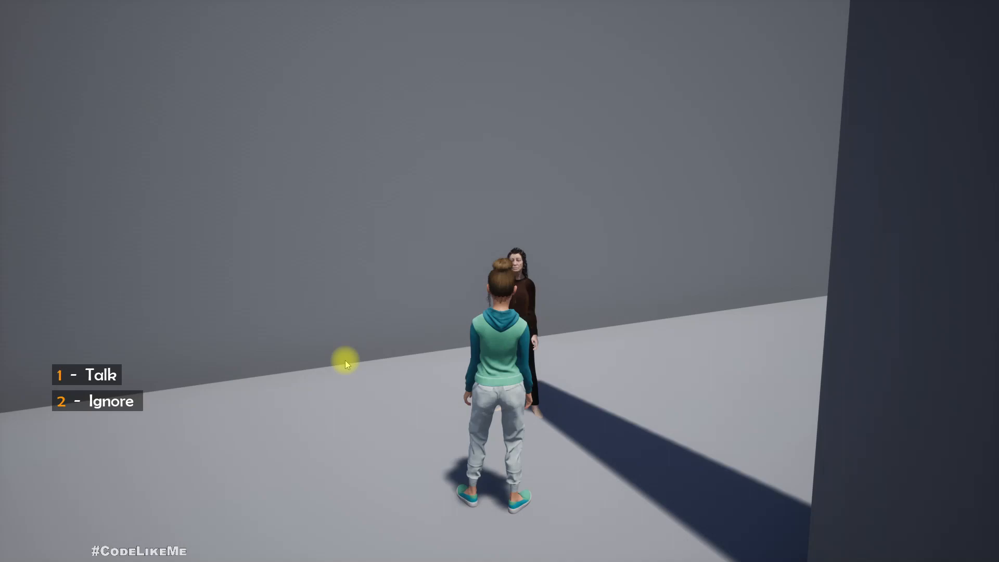
key(Escape)
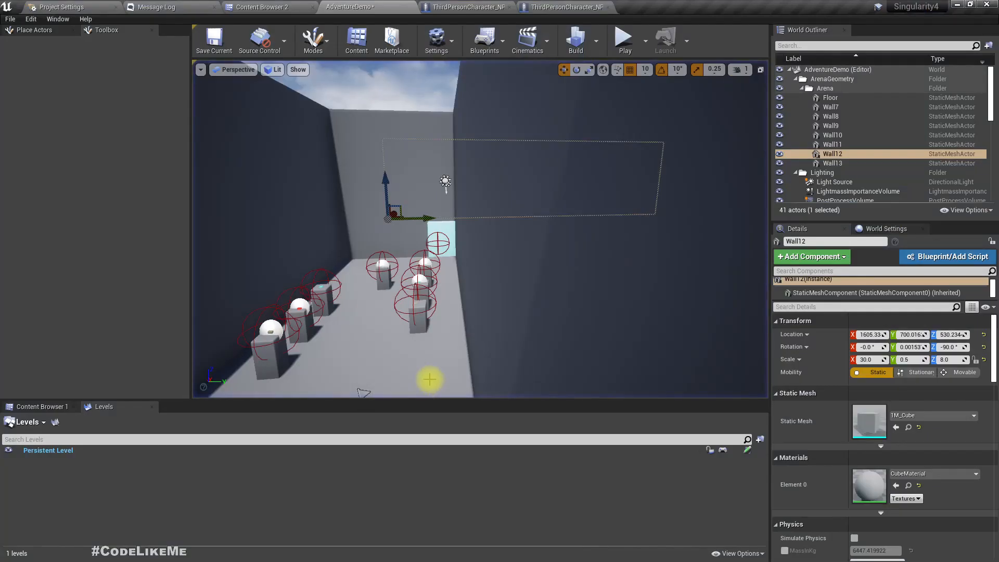
Save the AdventureDemo level
right_drag(453, 331, 428, 341)
key(ctrl+s)
mouse_move(515, 317)
right_down()
mouse_move(281, 317)
mouse_move(515, 322)
mouse_move(661, 344)
mouse_move(562, 322)
mouse_move(614, 333)
mouse_move(666, 319)
mouse_move(744, 320)
mouse_move(739, 307)
mouse_move(692, 305)
mouse_move(512, 317)
right_up()
key(w)
key(s)
key(e)
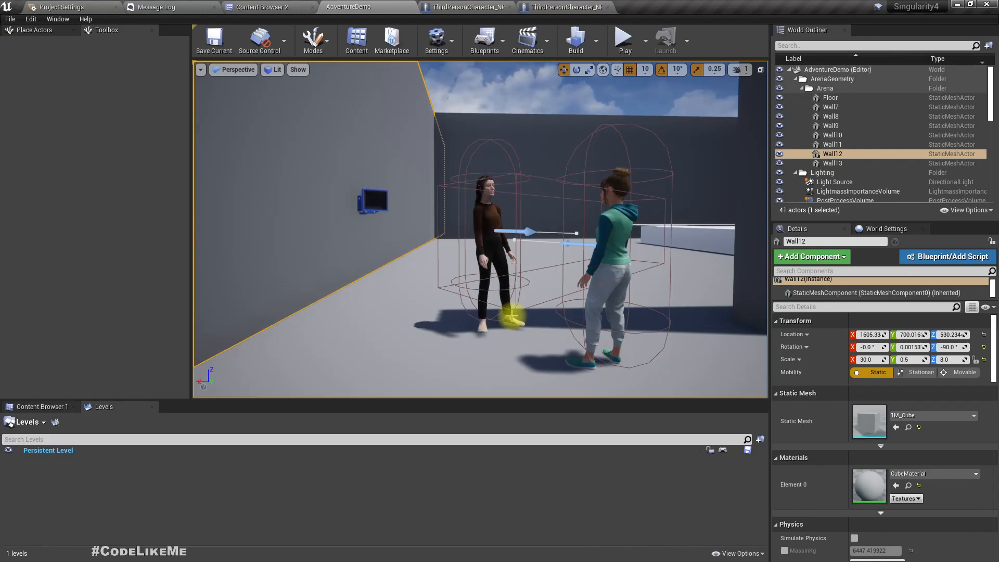
Find the Conversation1 level sequence actor in the level by searching for "seq" and open its sequence for editing
click(541, 8)
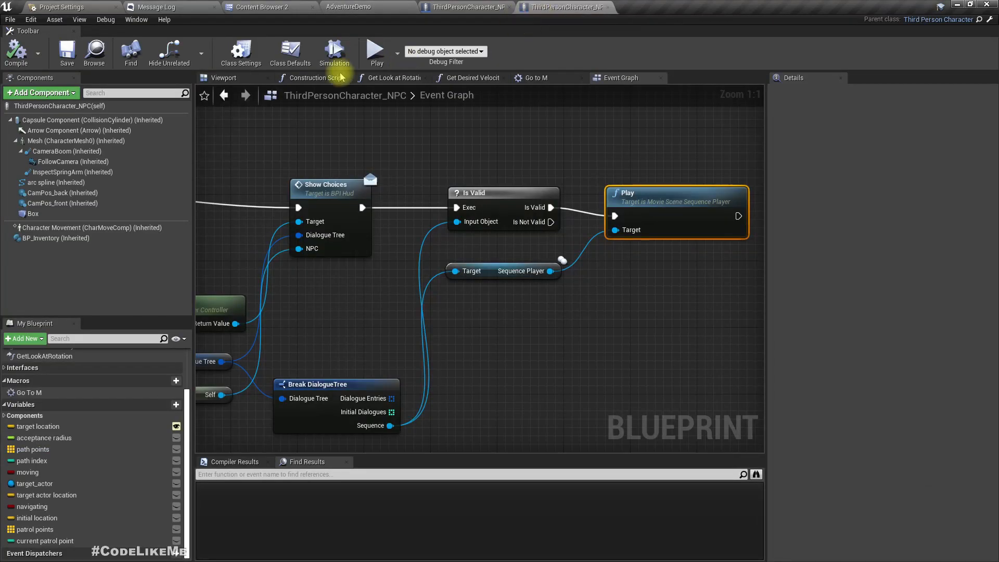
click(258, 7)
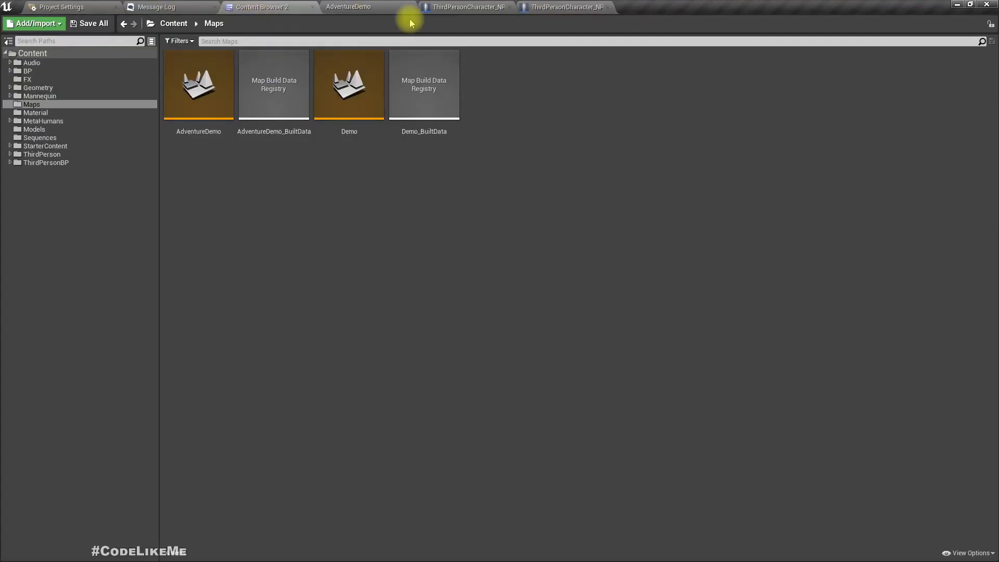
click(371, 7)
scroll(846, 136, down, 5)
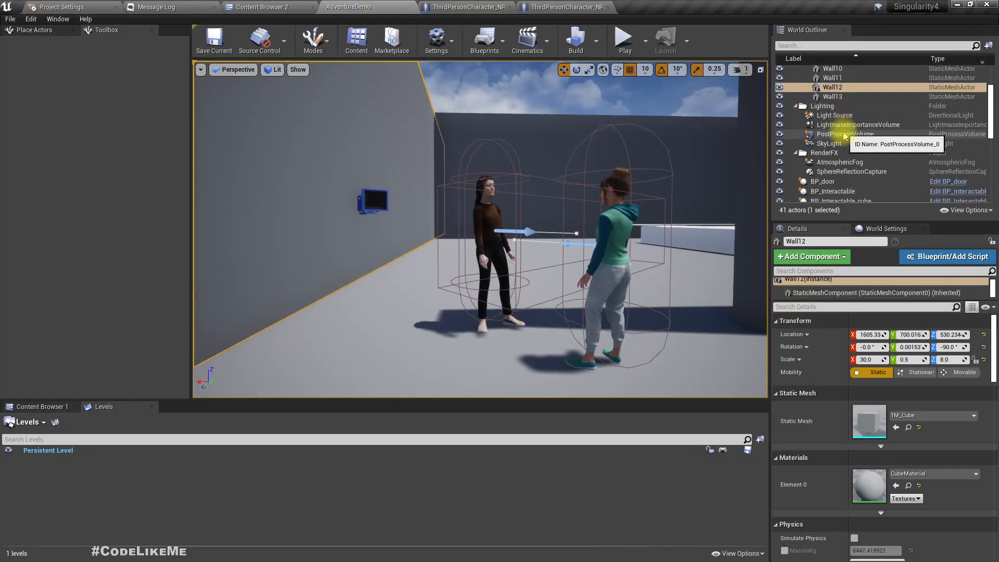
scroll(861, 171, down, 4)
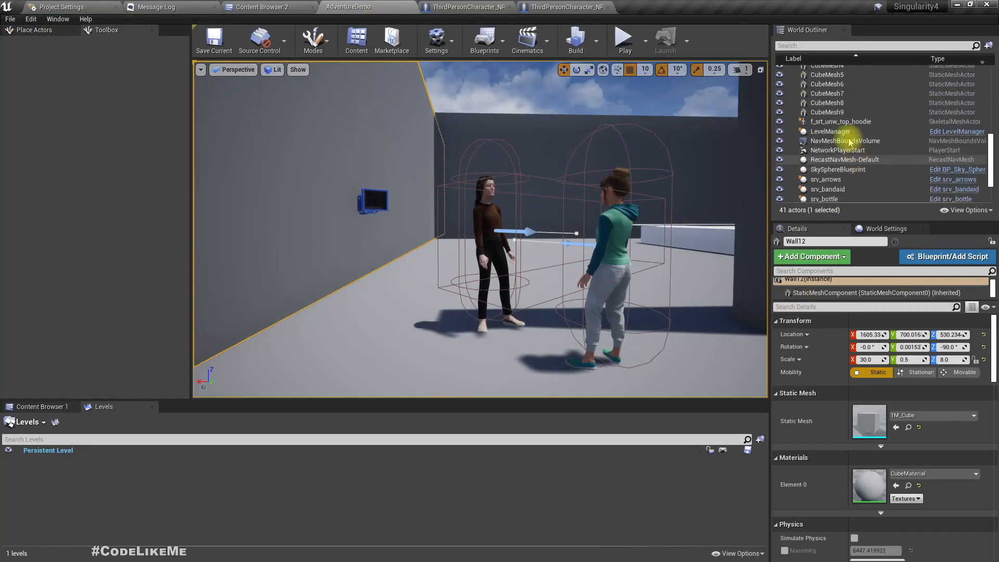
click(814, 45)
text(seq)
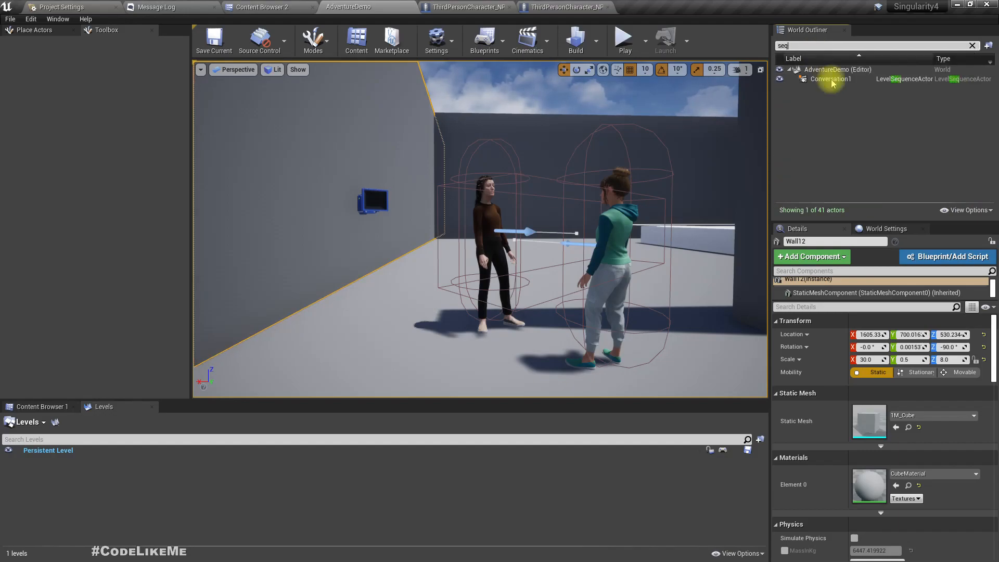
click(830, 78)
double_click(870, 419)
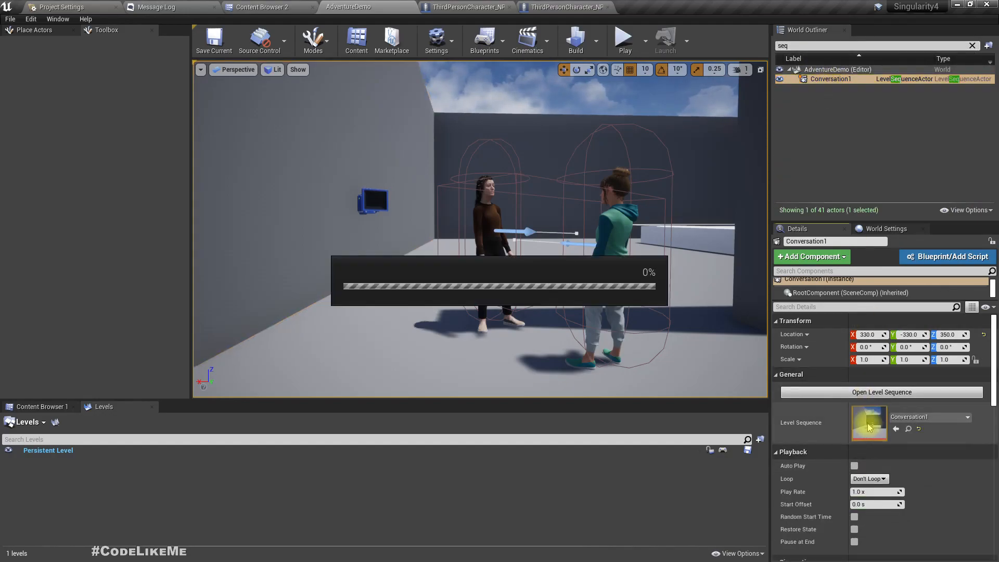
Add a trigger-type event track to the Conversation1 sequence
scroll(130, 500, down, 3)
scroll(129, 500, up, 3)
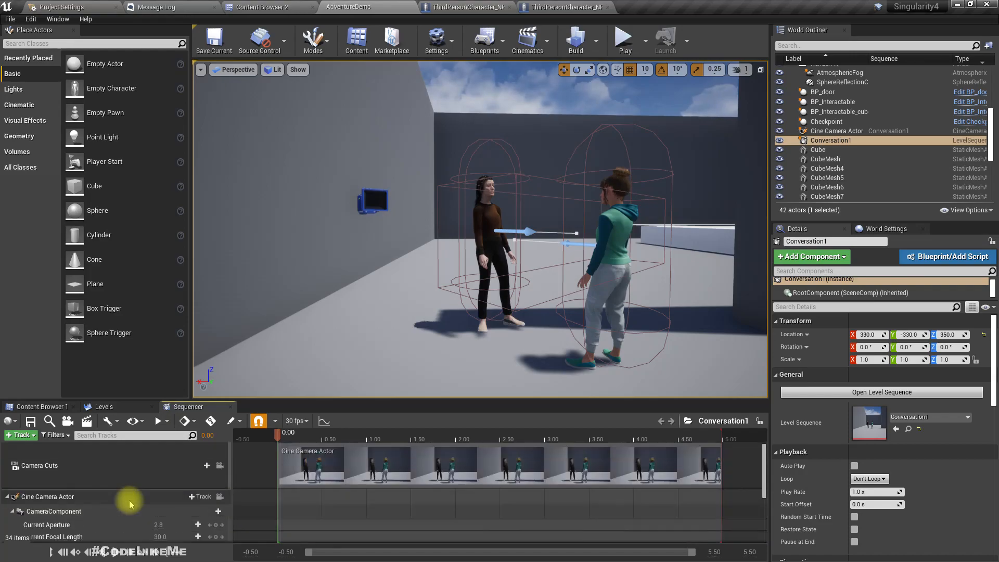
click(23, 436)
mouse_move(130, 320)
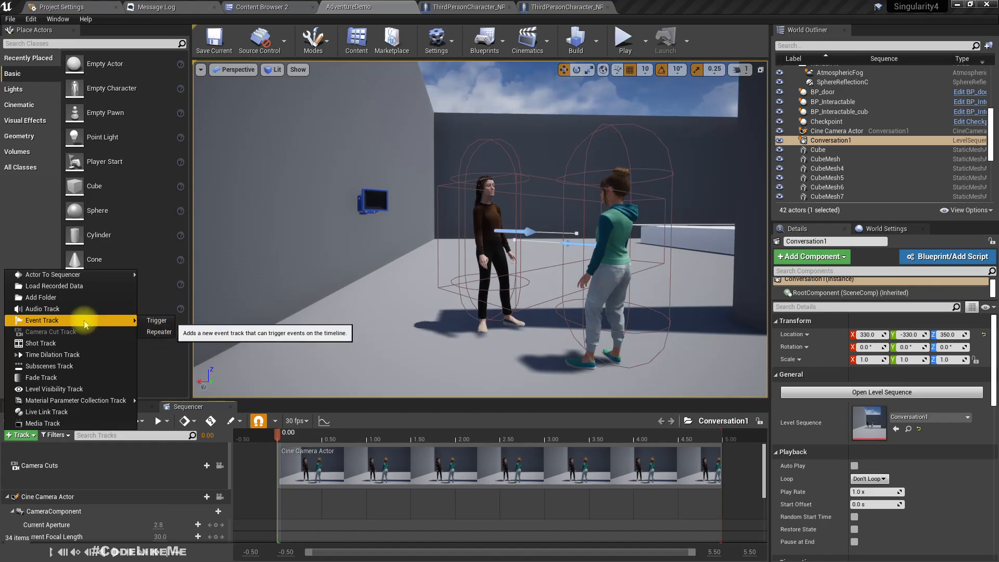
click(156, 318)
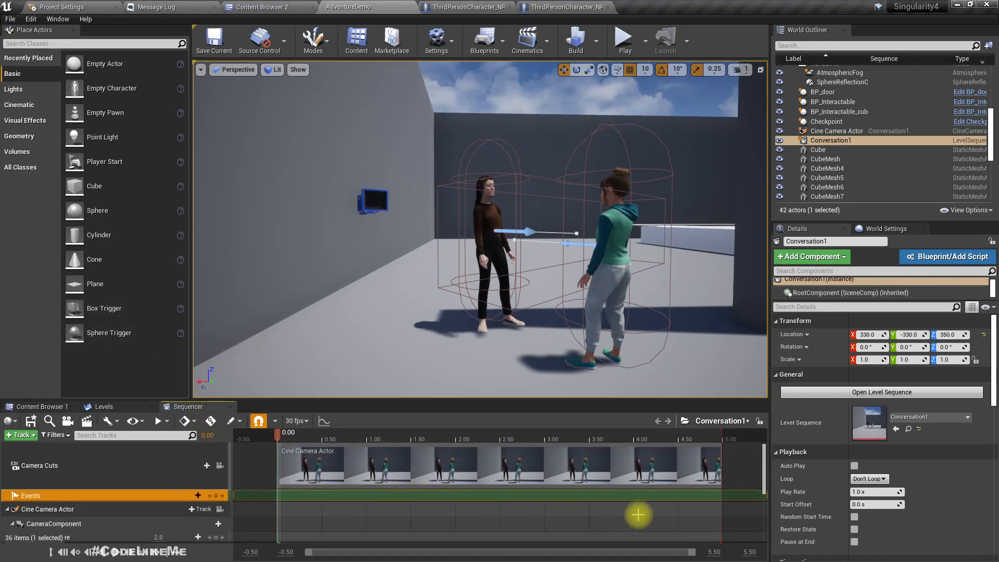
Move the playhead to 4.50 and add a key there on the Events track
right_click(691, 494)
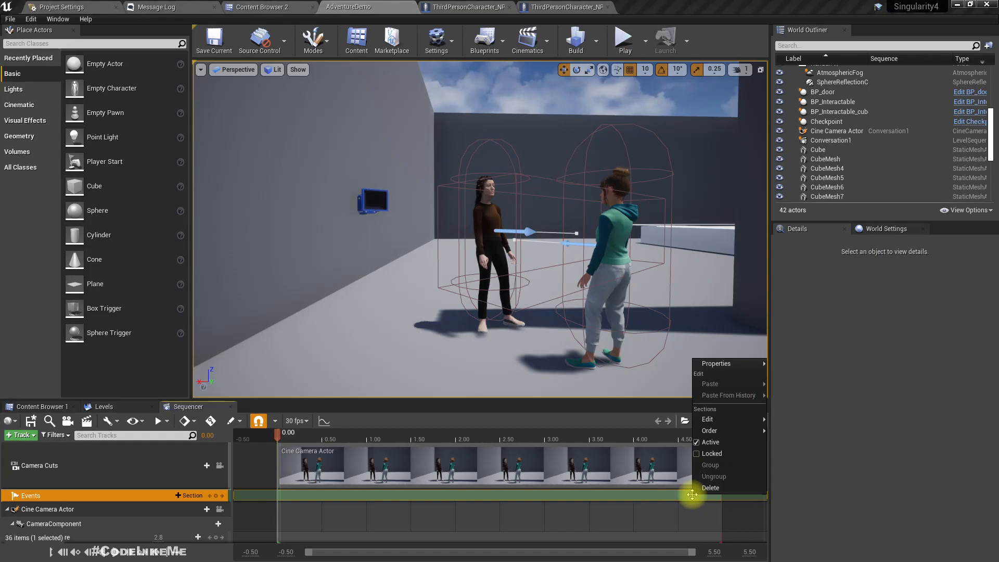
mouse_move(723, 421)
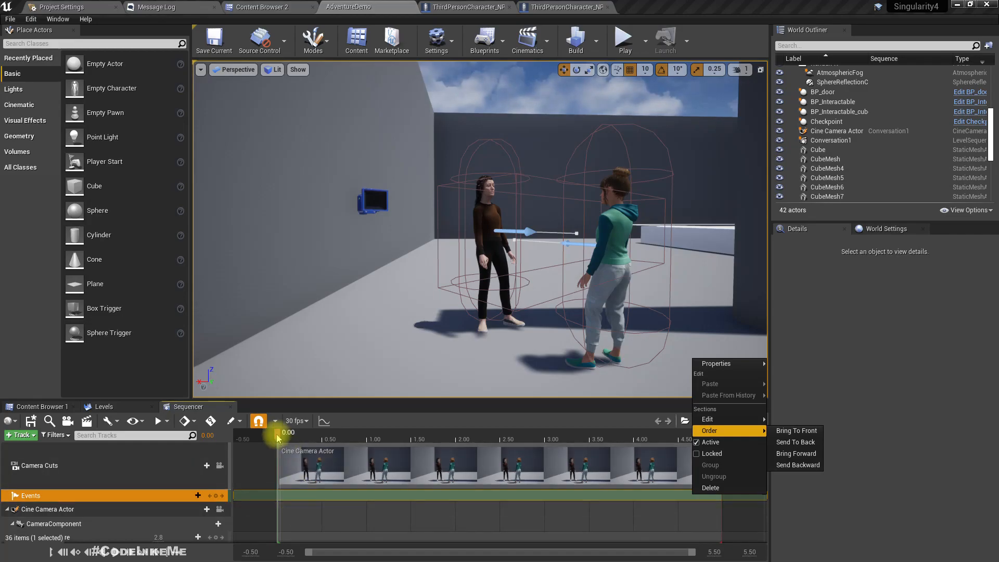
drag(276, 435, 500, 463)
mouse_move(502, 466)
mouse_down()
mouse_move(682, 463)
mouse_move(390, 463)
mouse_move(549, 463)
mouse_move(654, 440)
mouse_move(623, 440)
mouse_move(690, 437)
mouse_move(679, 437)
mouse_up()
key(ctrl+z)
click(676, 494)
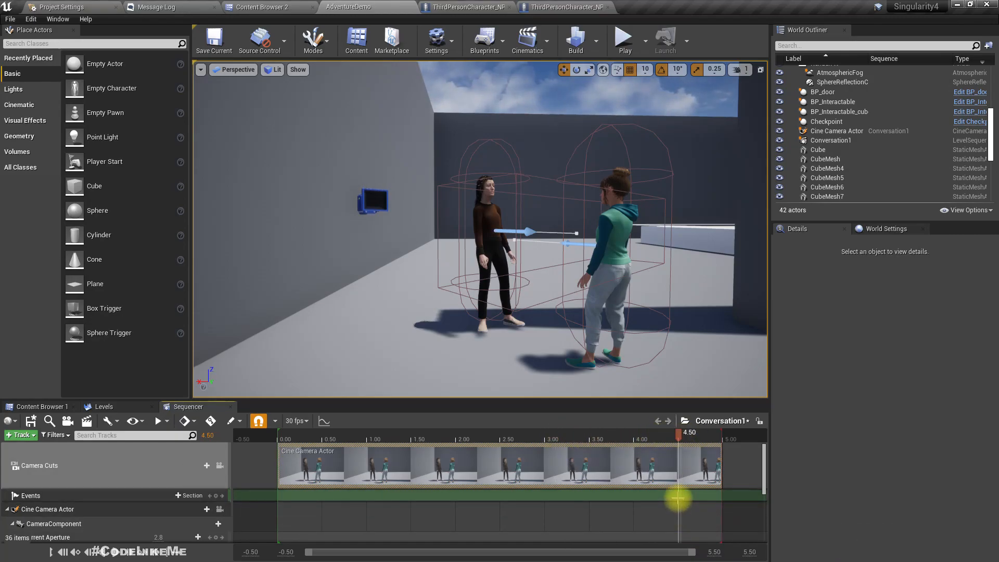
right_click(676, 495)
mouse_move(721, 425)
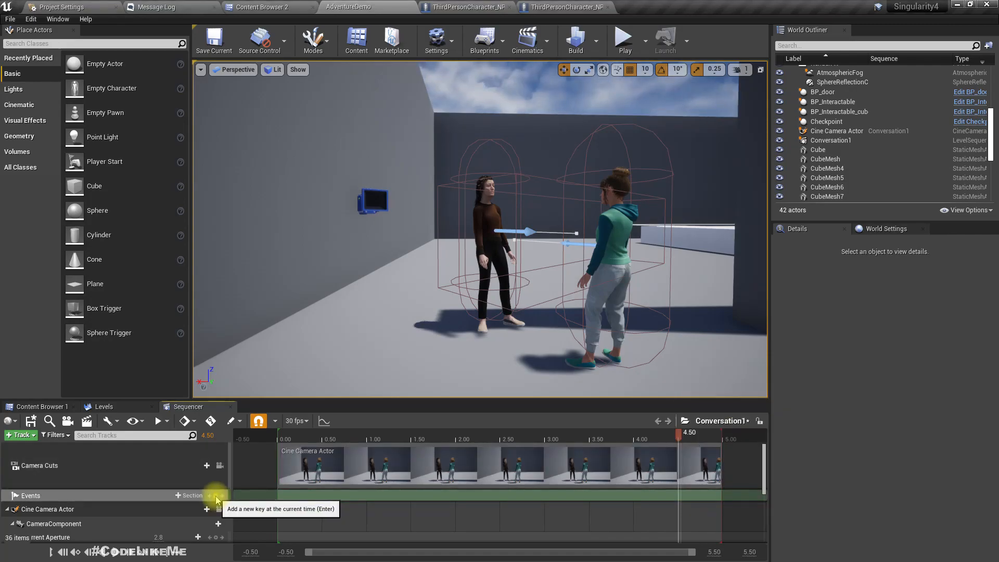
click(216, 498)
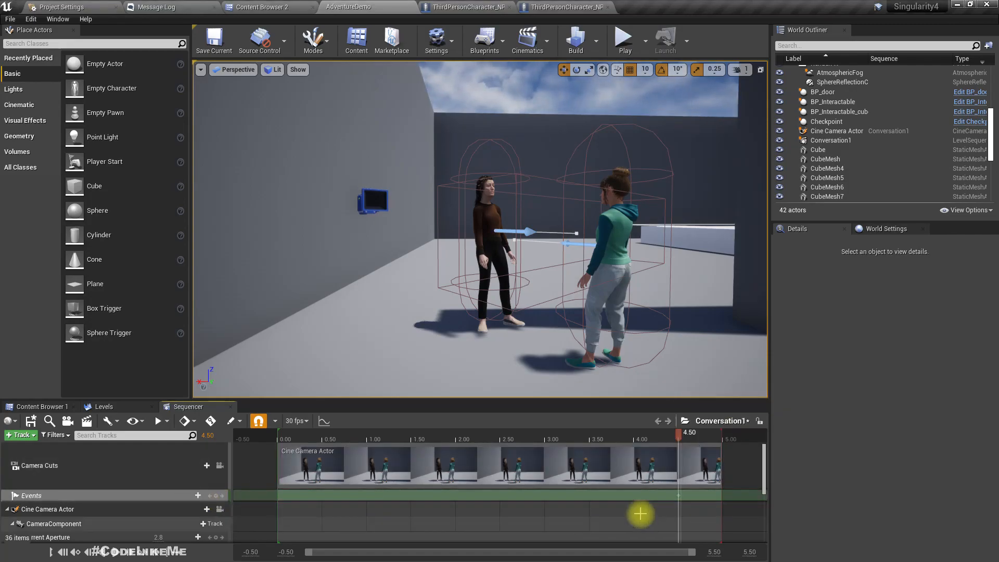
Bind the event key at 4.50 to a new endpoint in the sequence director blueprint
right_click(679, 495)
mouse_move(726, 387)
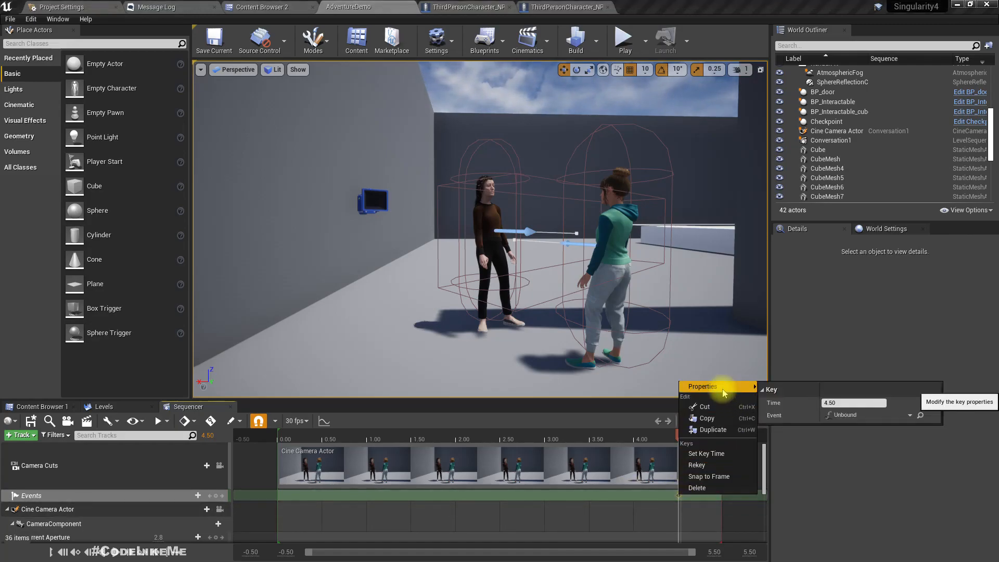
click(906, 415)
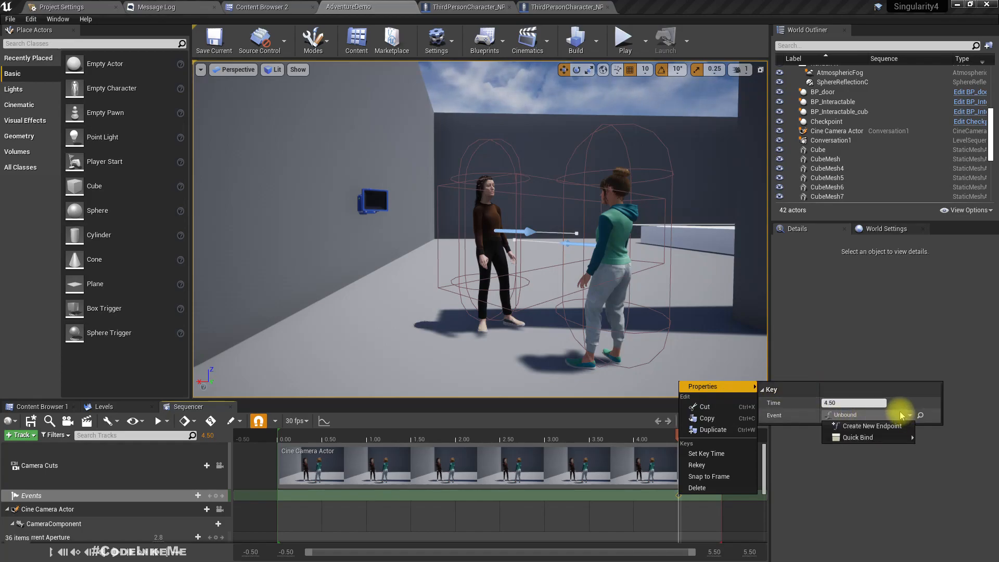
mouse_move(874, 437)
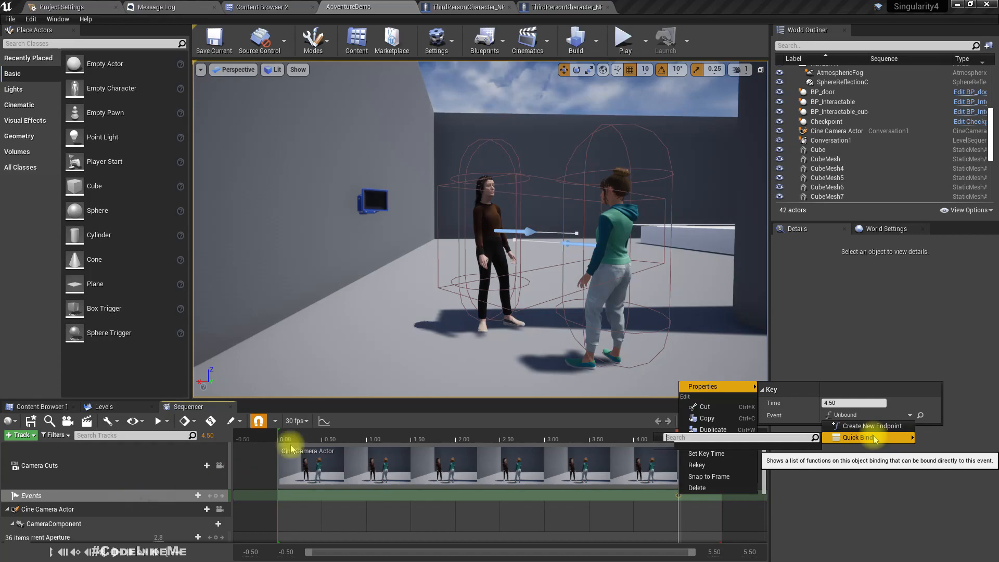
click(872, 426)
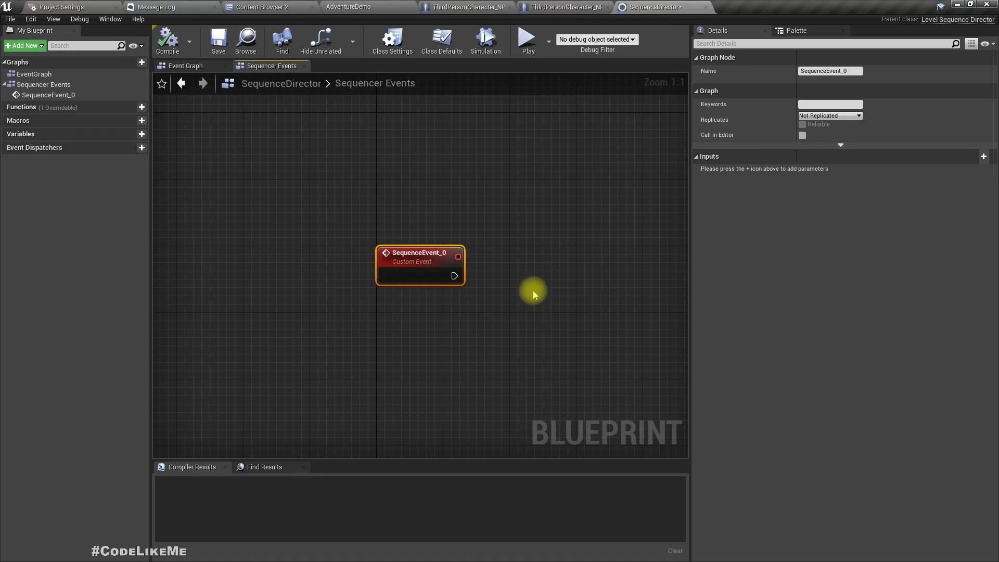
right_drag(532, 295, 482, 272)
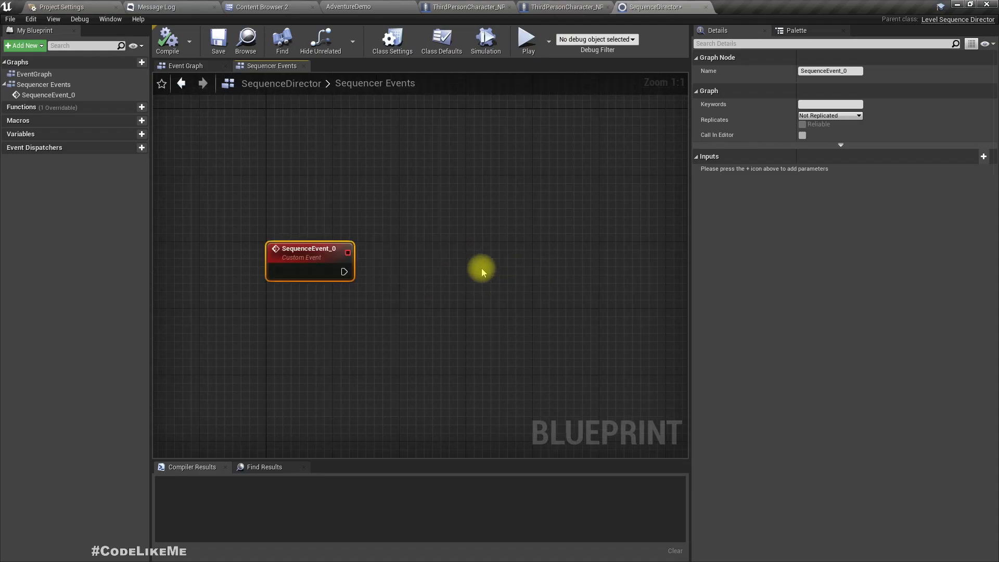
Rename the sequencer custom event to Pause Sequence
double_click(301, 248)
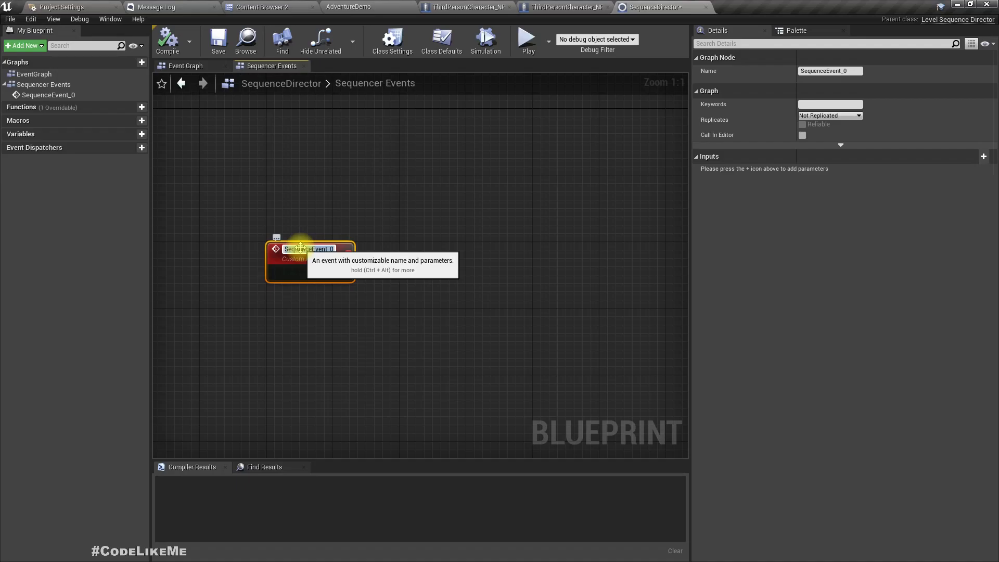
text(Pause Sequence)
key(Return)
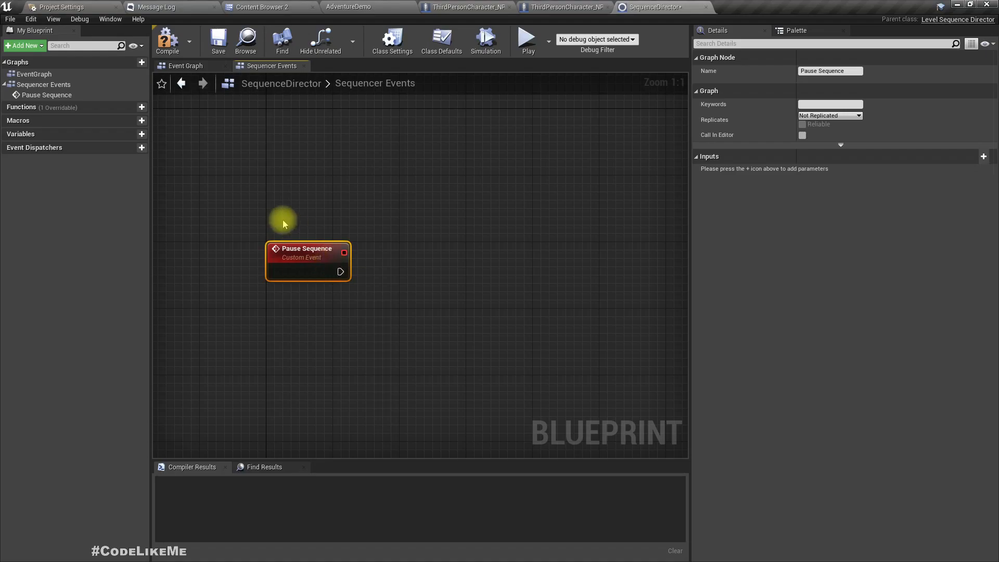
Try to add a Pause call from a self reference in the sequence director graph
right_click(377, 319)
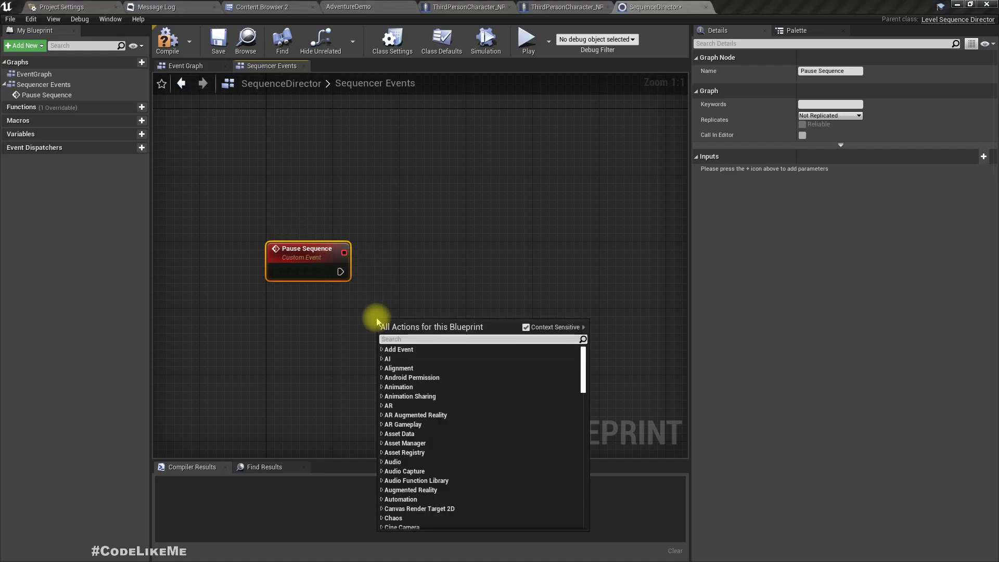
text(self)
key(Return)
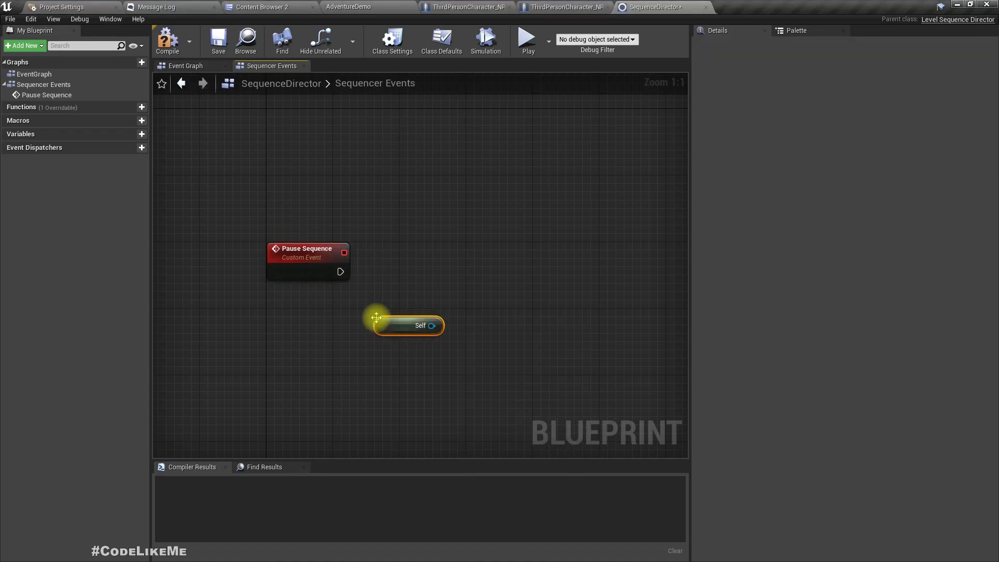
drag(432, 326, 494, 282)
text(pause)
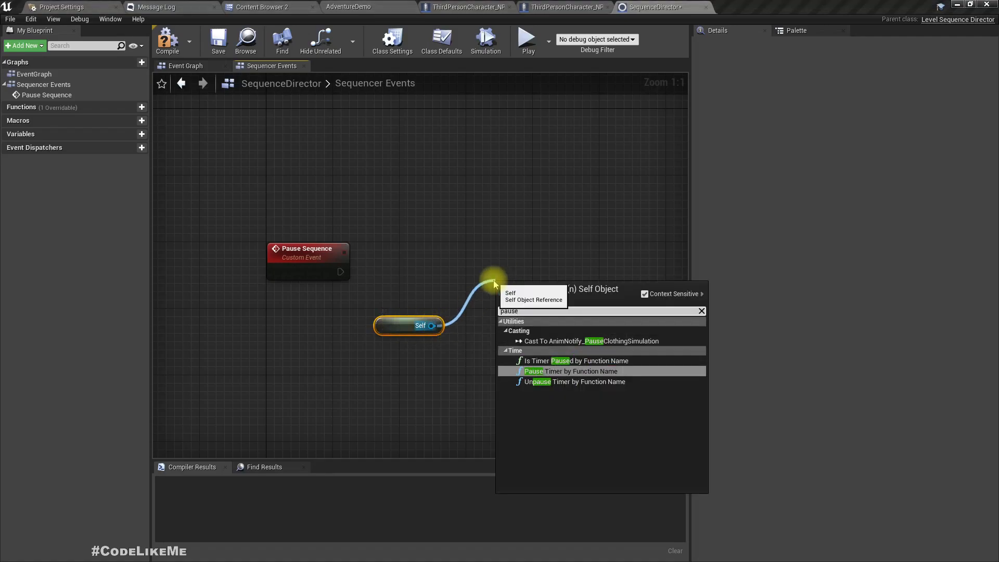
click(458, 337)
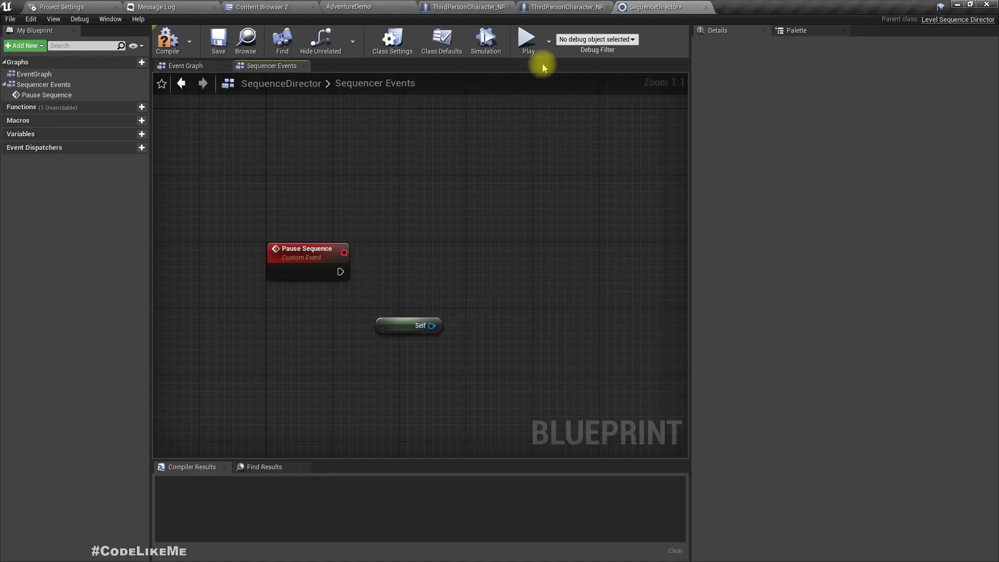
Check in the NPC blueprint's event graph which pause actions the Sequence Player reference offers
click(466, 7)
click(547, 6)
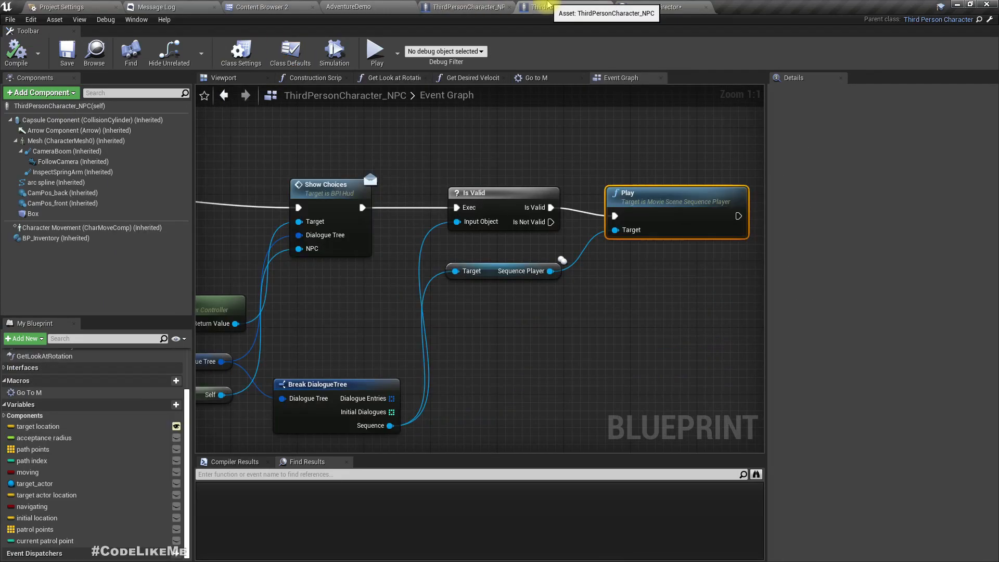
right_drag(547, 302, 438, 251)
drag(436, 248, 474, 313)
text(pause)
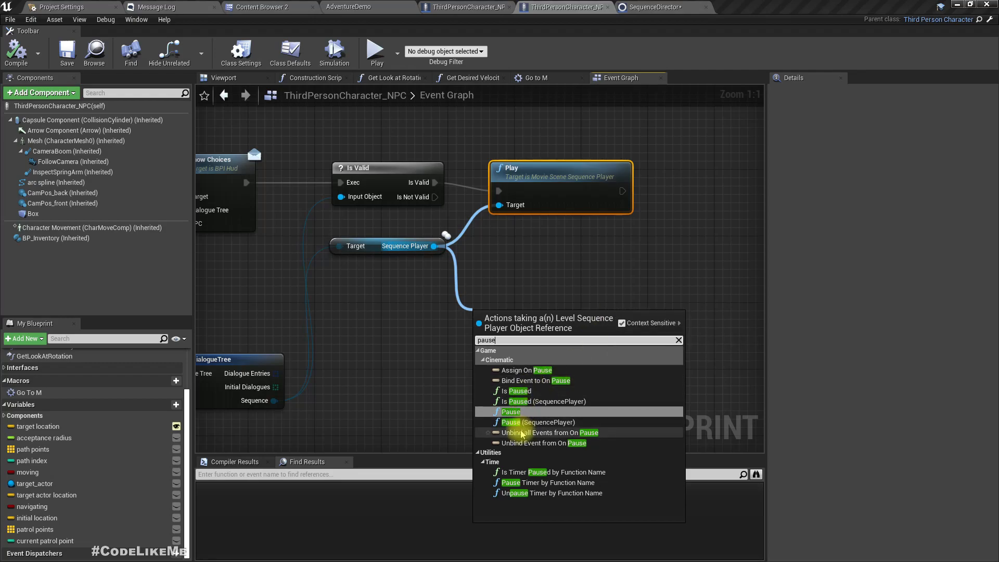
click(652, 7)
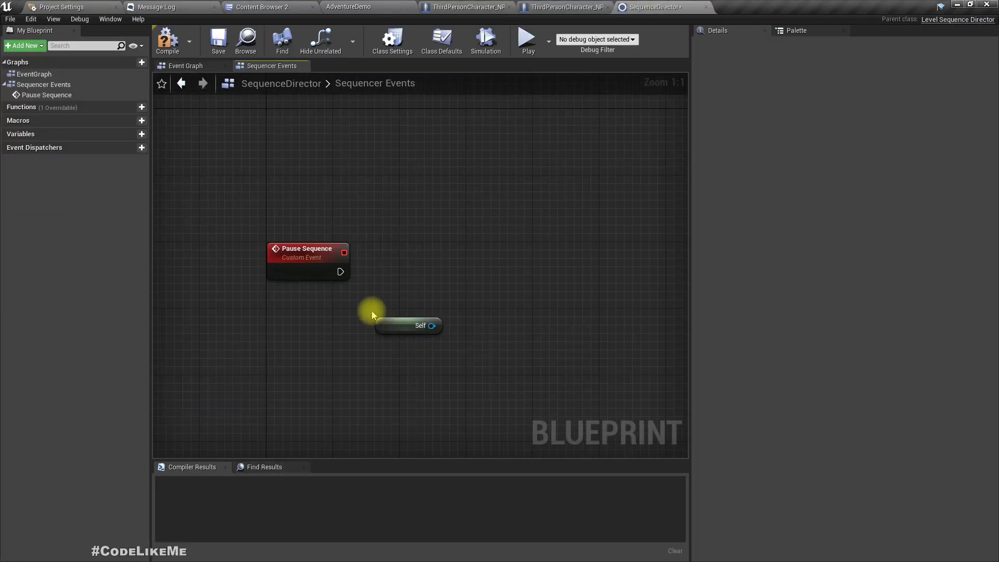
Remove the self reference and give the Pause Sequence event a level sequence input named Sequence
click(427, 331)
key(Delete)
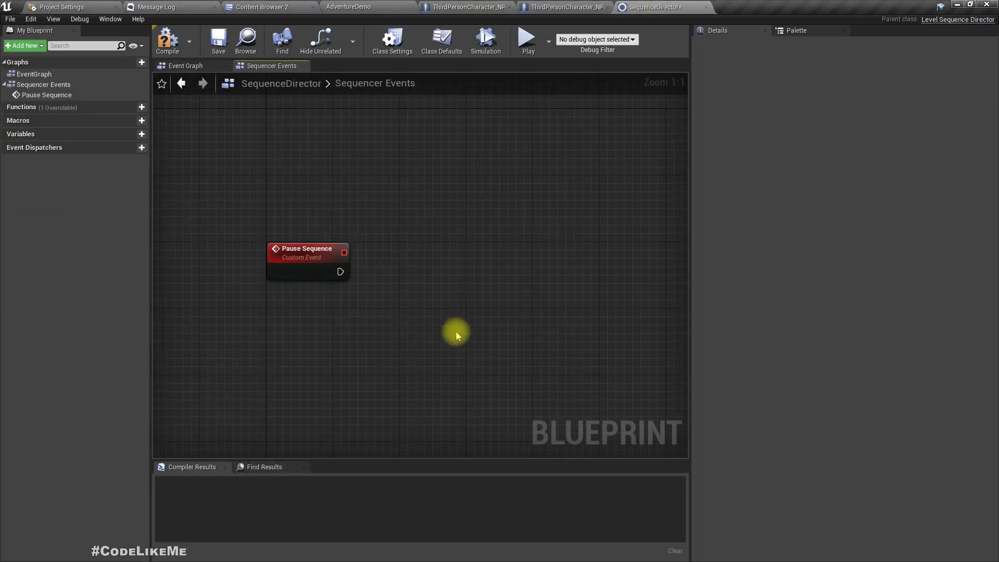
click(309, 253)
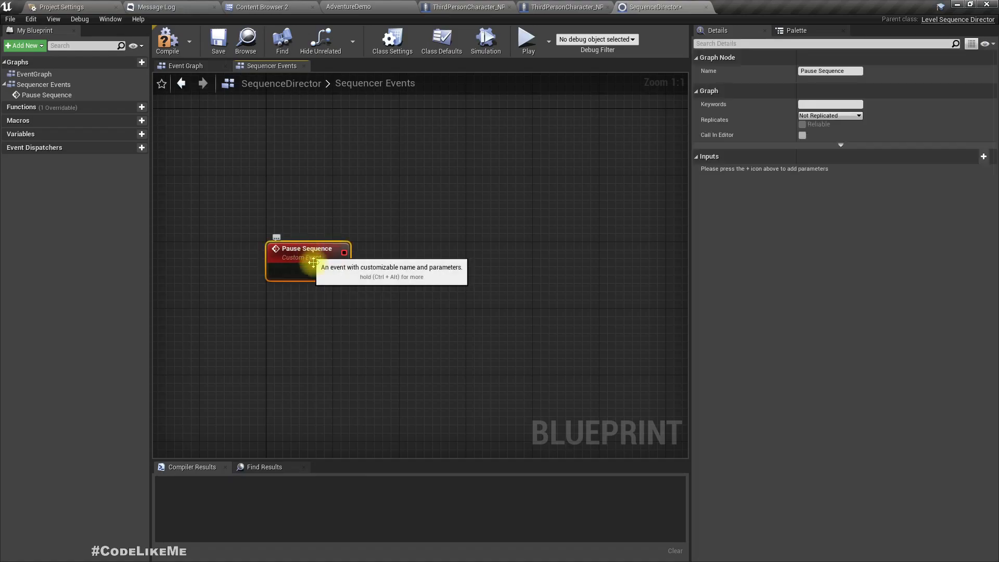
click(987, 159)
click(822, 172)
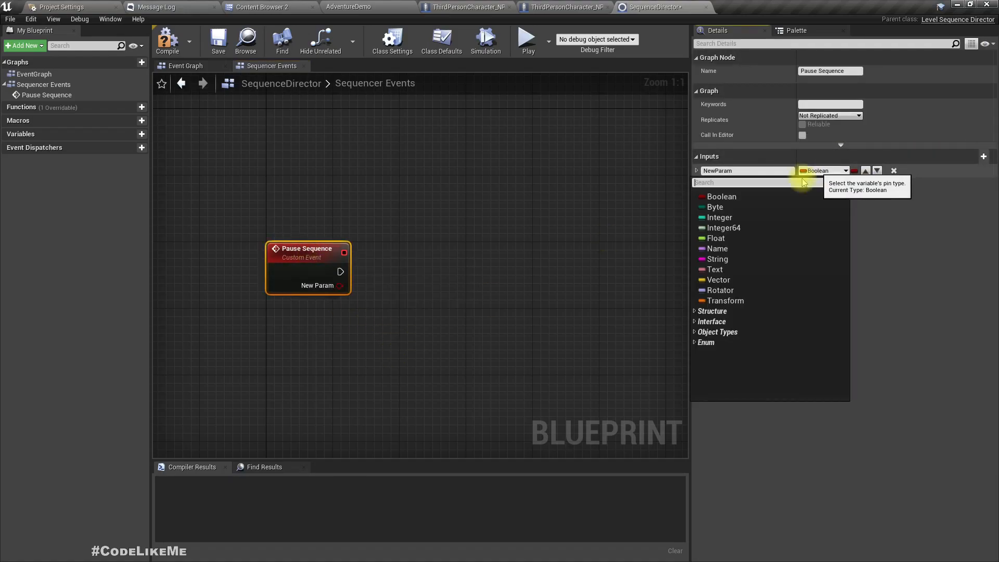
text(level s)
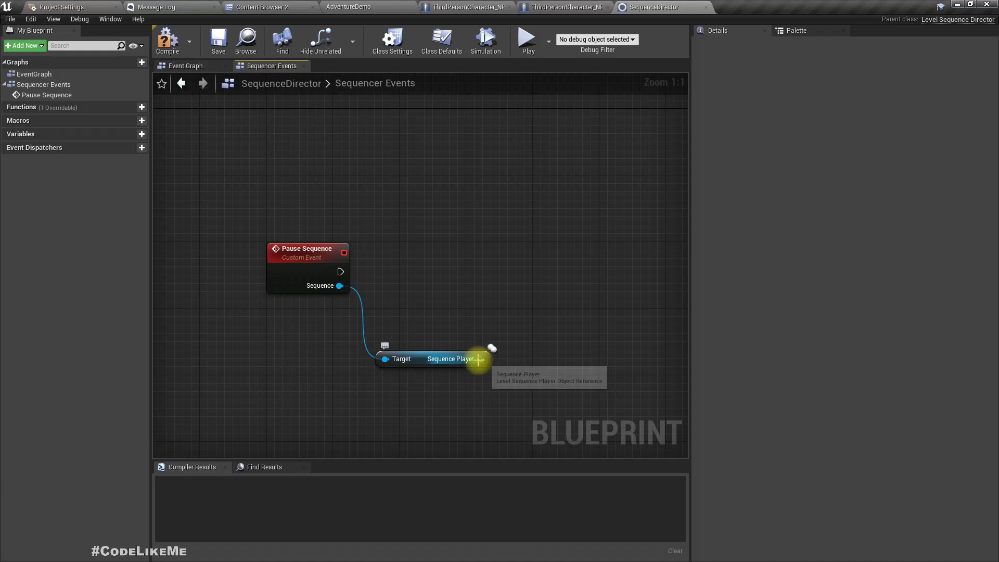
Add a Pause call on the Sequence Player, run it from the Pause Sequence event and compile the director blueprint
drag(478, 359, 522, 289)
text(pause)
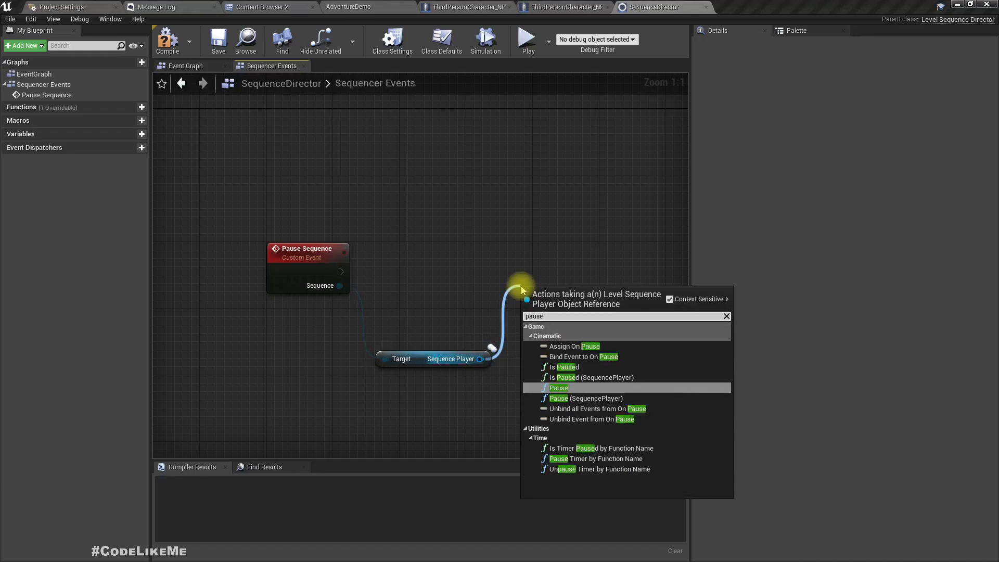
key(Return)
drag(341, 271, 526, 313)
drag(597, 299, 596, 258)
click(167, 39)
Playtest the AdventureDemo level by walking up to the NPC to watch the conversation sequence, and stop the session
click(383, 6)
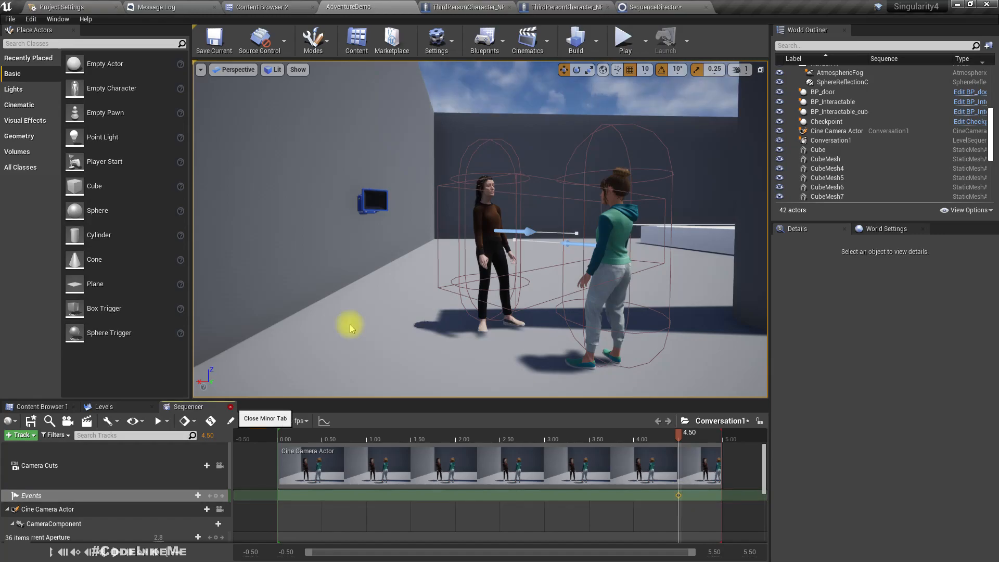
right_drag(439, 238, 408, 259)
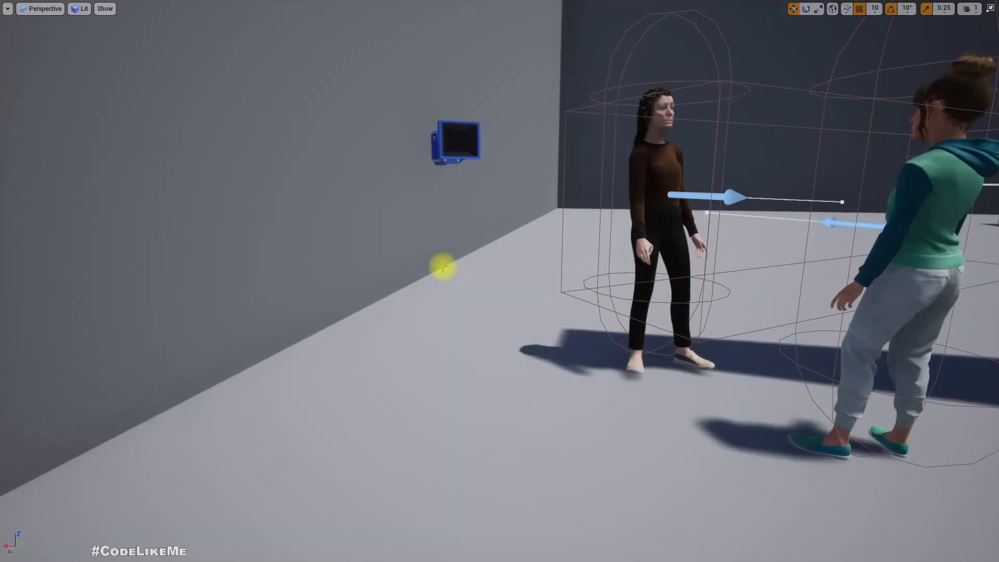
key(alt+p)
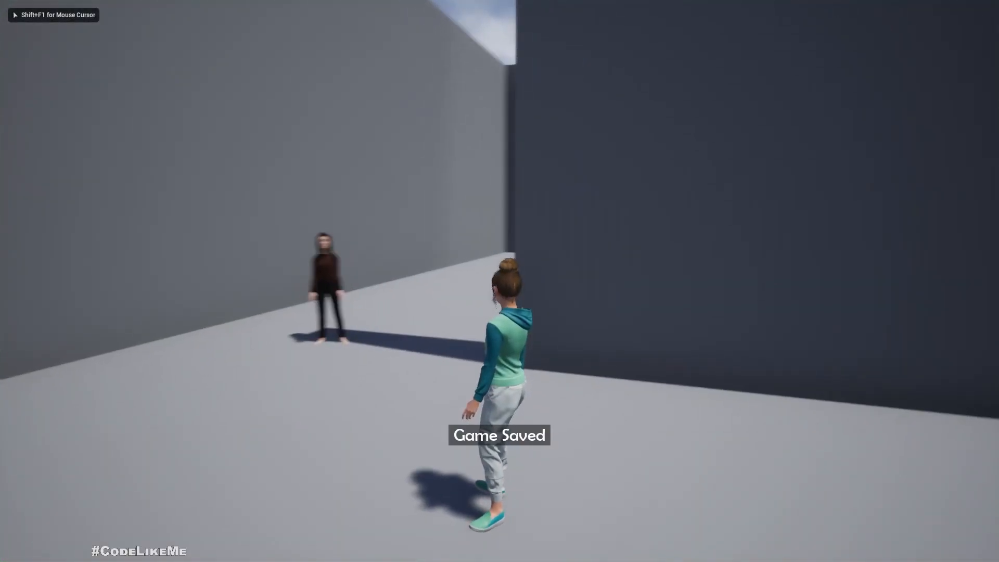
key(w)
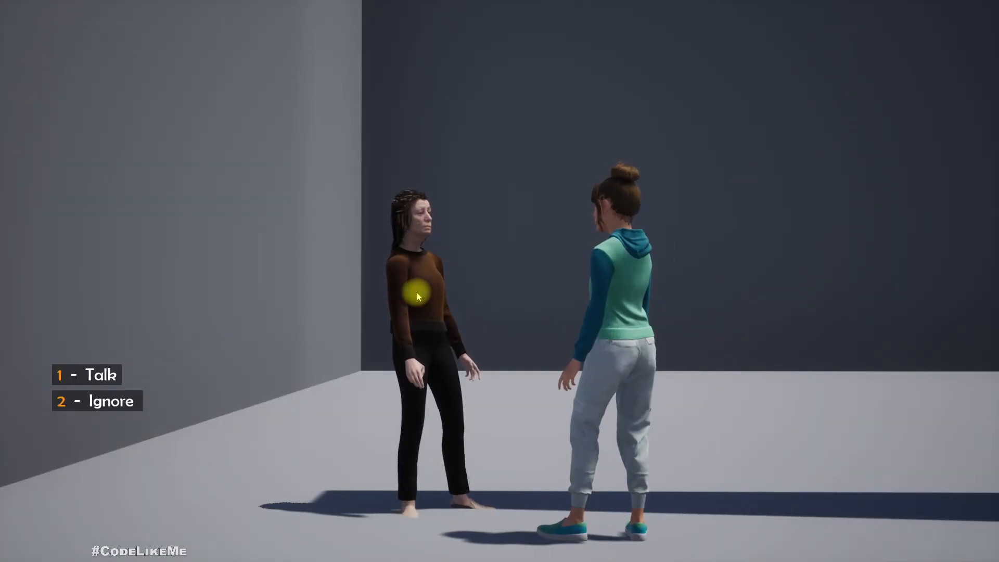
key(2)
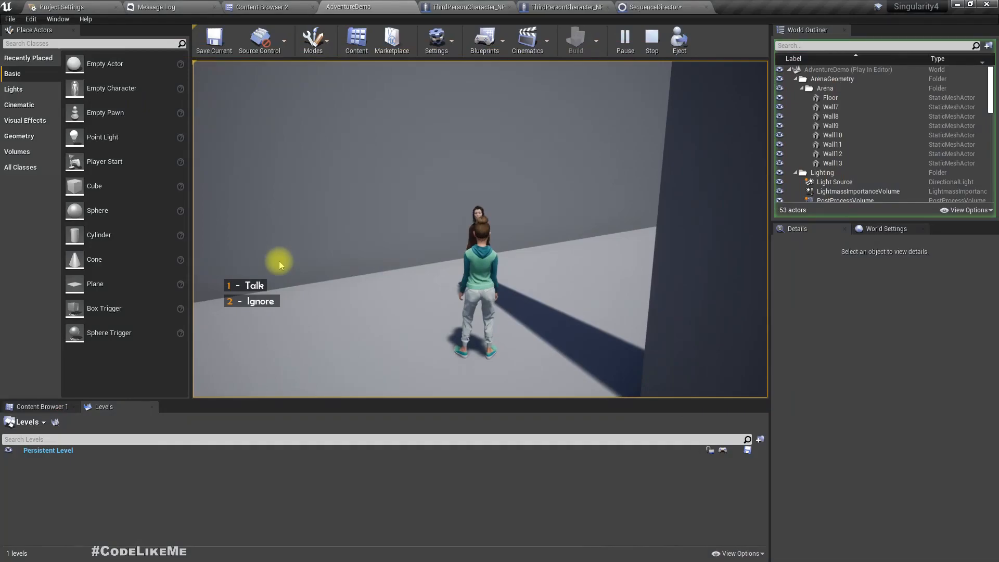
key(Escape)
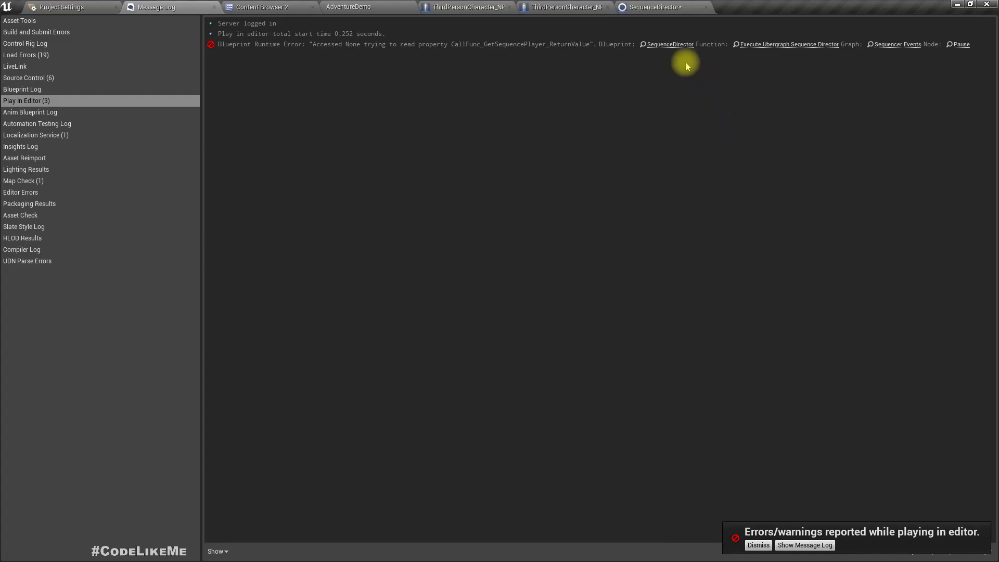
Try to save all modified assets, declining the reference search and cancelling the save of Conversation1
click(364, 7)
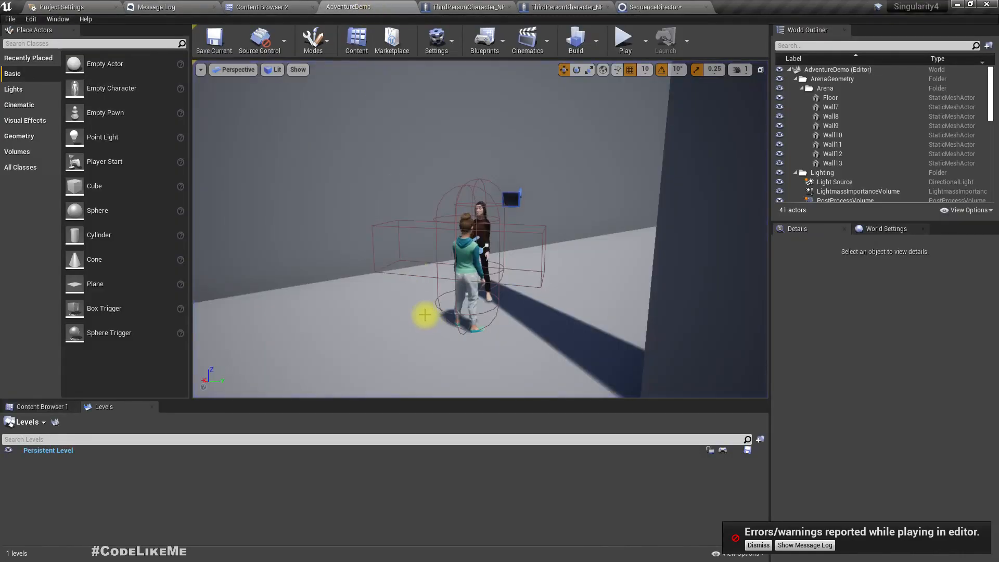
key(ctrl+shift+s)
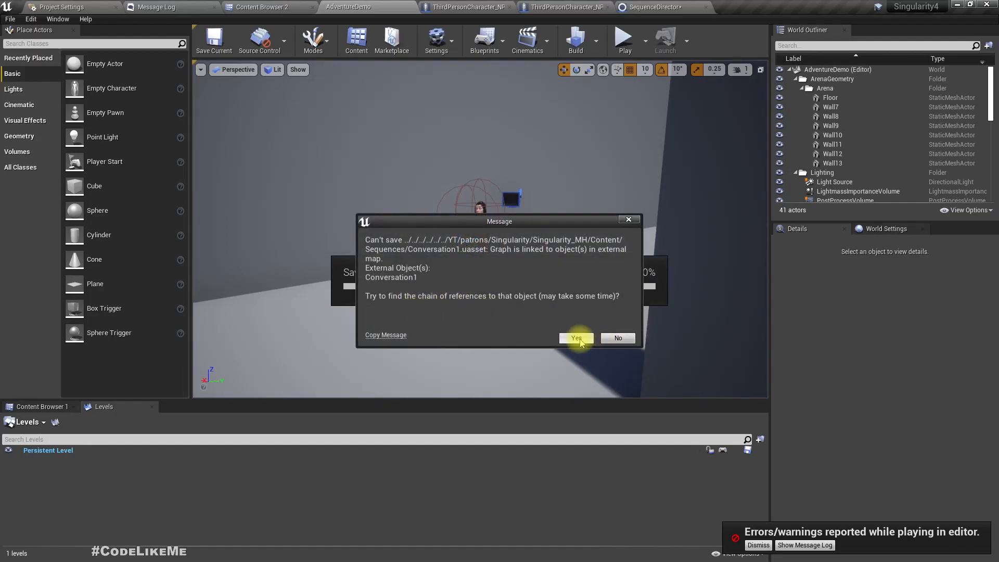
click(628, 341)
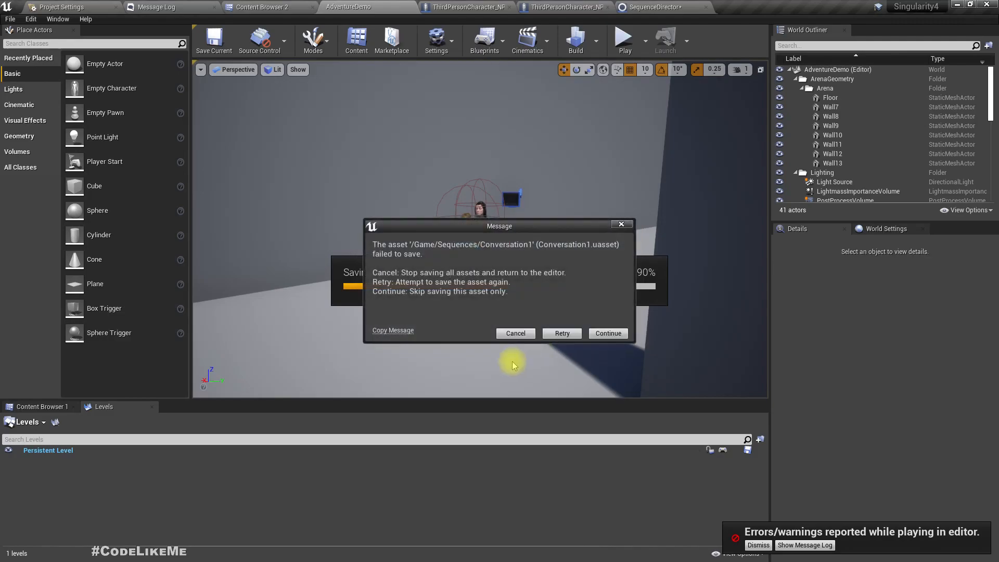
click(522, 338)
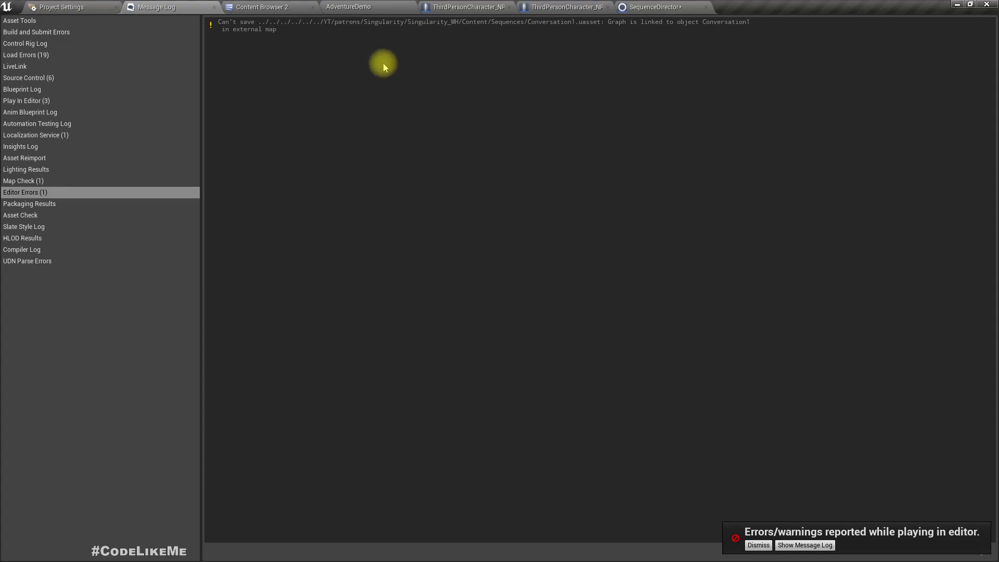
click(367, 5)
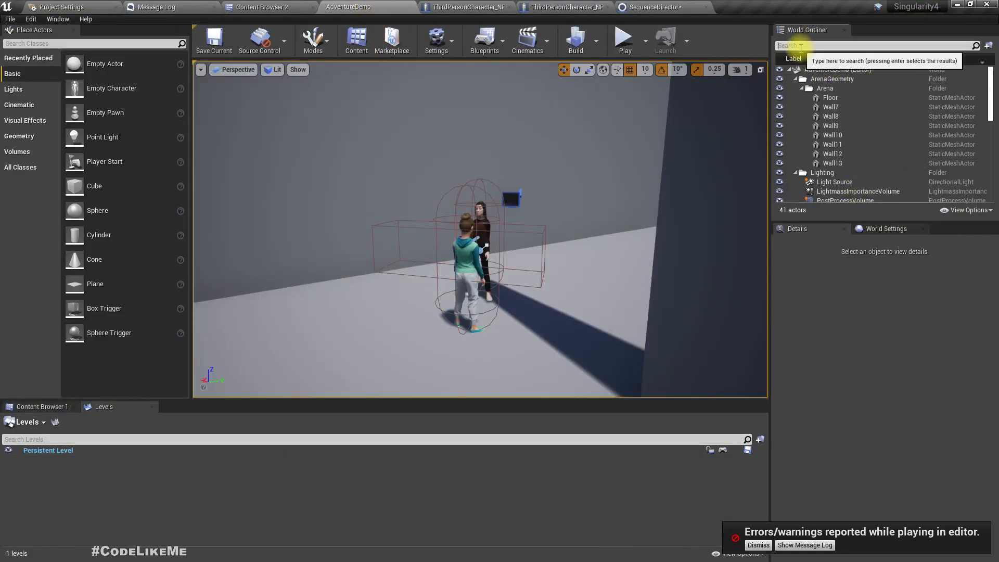
Search the level's actors for "se" and examine the NPC blueprints' event graphs for the logic that plays the sequence
click(801, 47)
text(se)
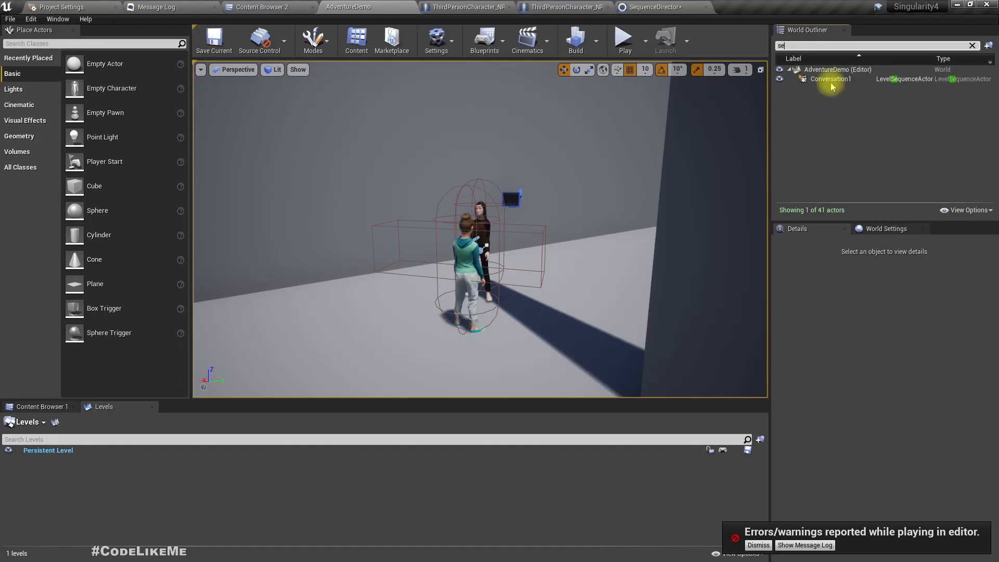
click(540, 5)
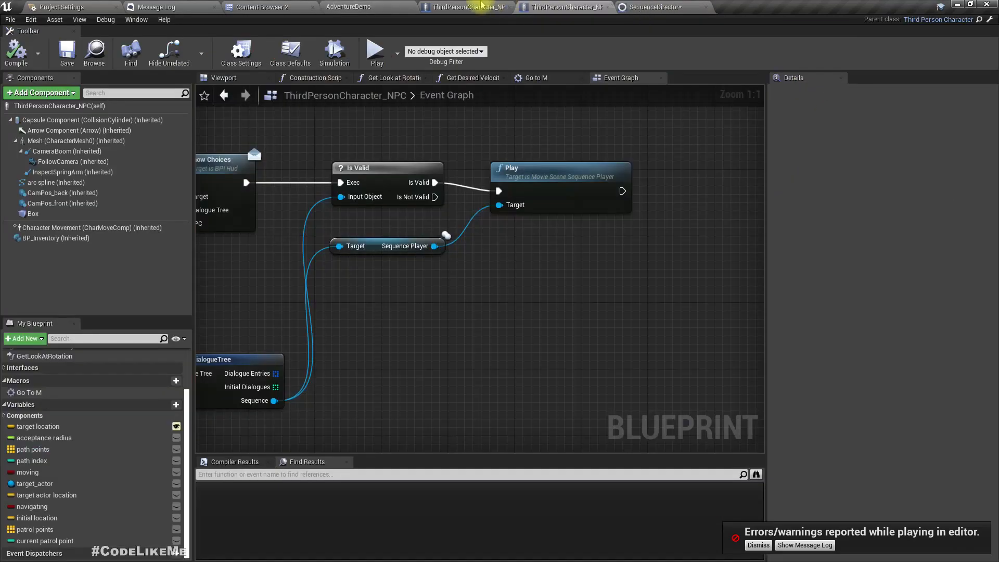
click(481, 5)
right_drag(631, 230, 539, 208)
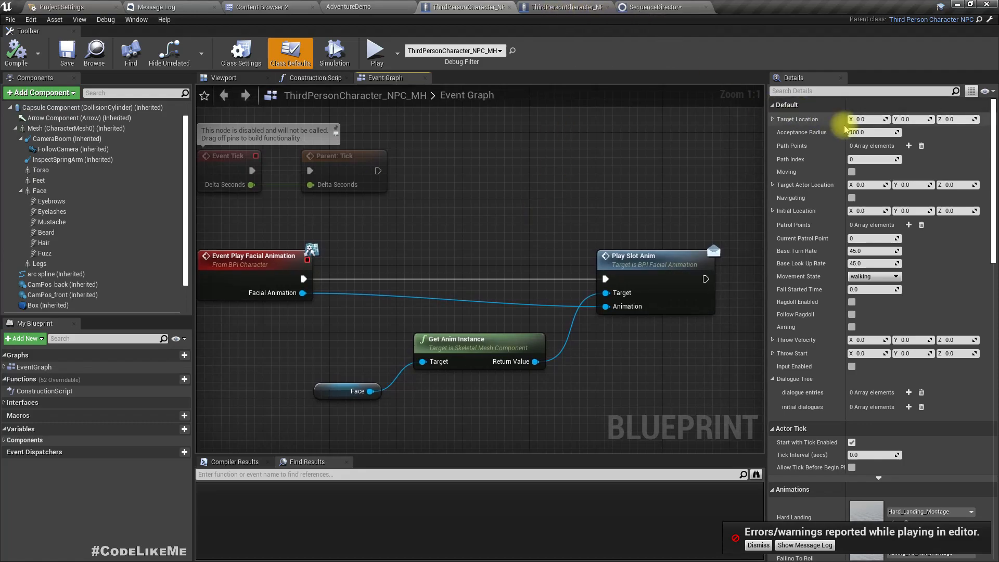
scroll(701, 187, down, 2)
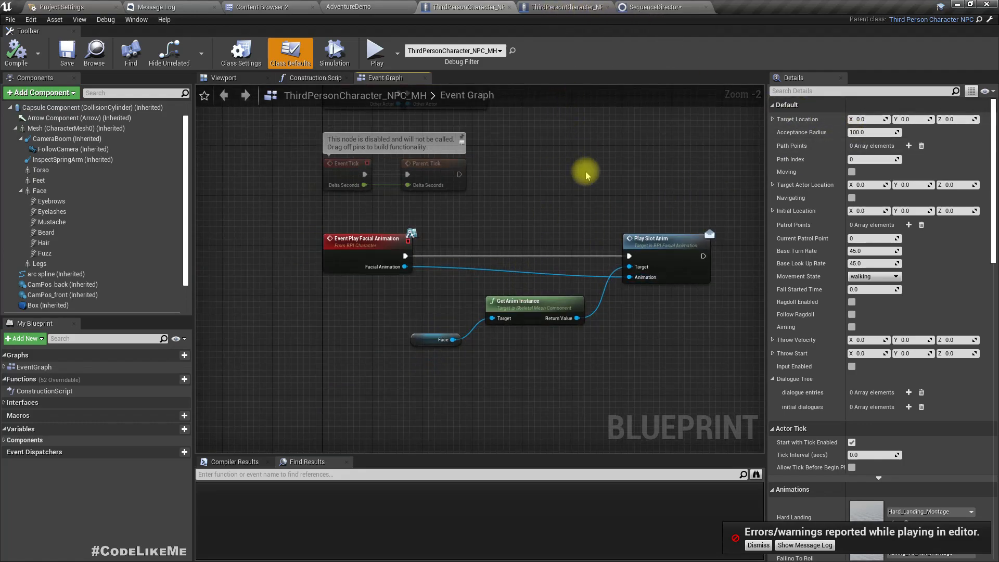
click(571, 5)
scroll(480, 246, up, 4)
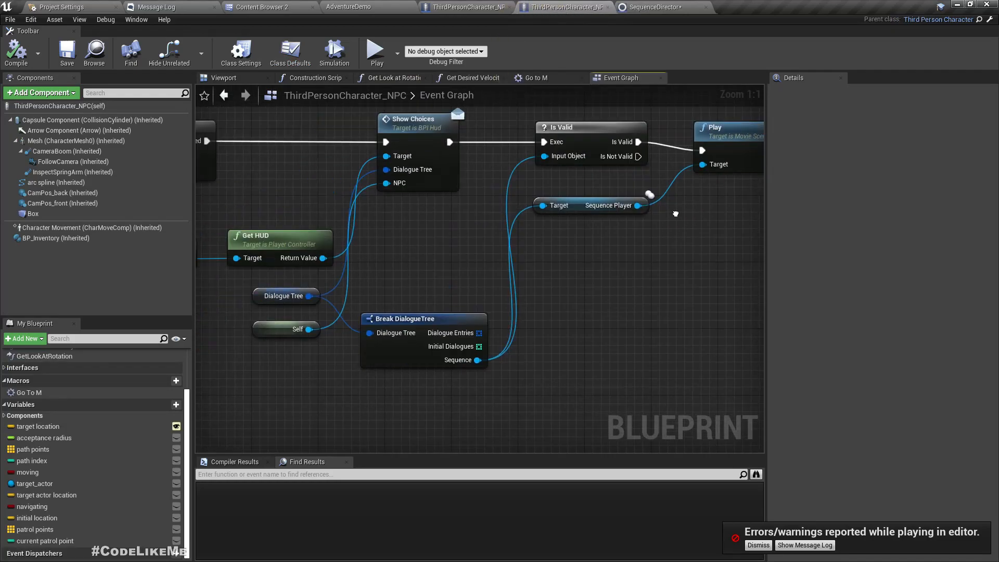
right_drag(323, 234, 753, 288)
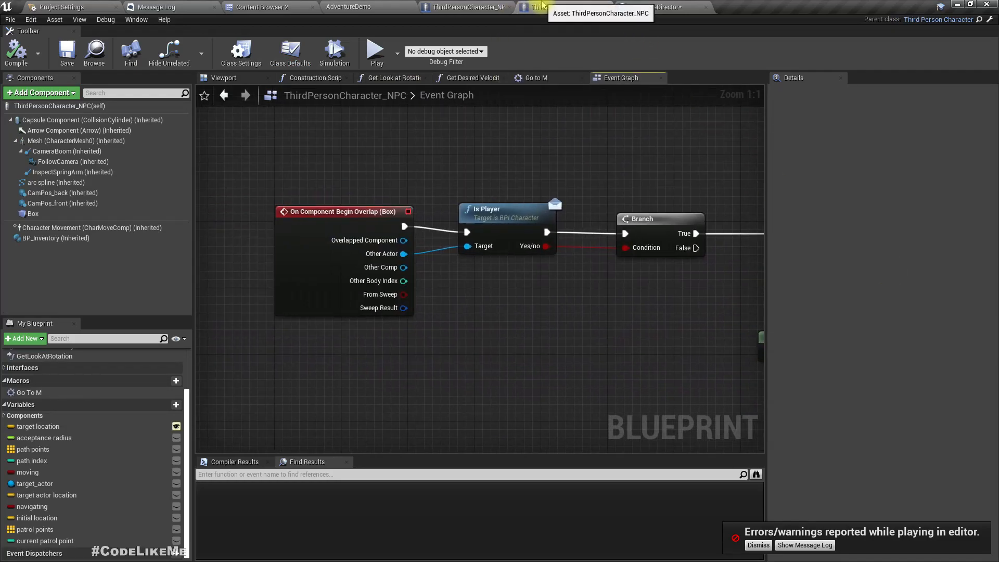
Add a custom event named PauseSequence below the overlap logic in the ThirdPersonCharacter_NPC event graph
scroll(408, 270, down, 4)
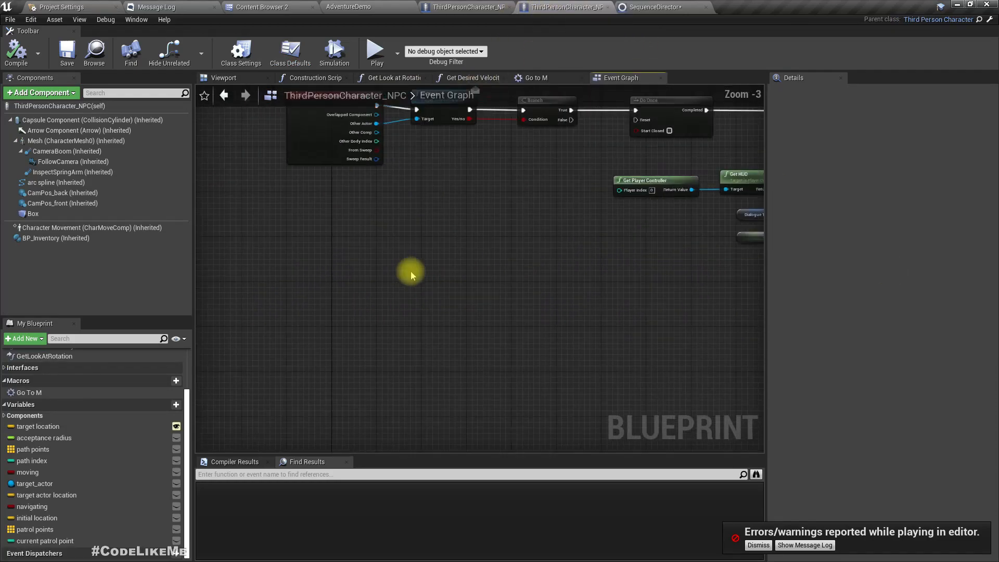
right_click(339, 320)
text(custo)
key(Return)
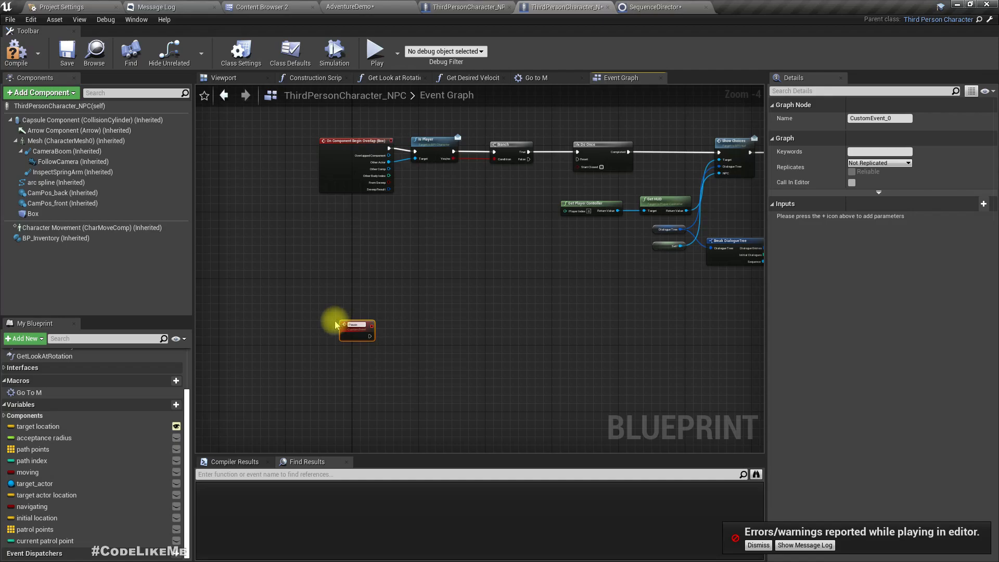
scroll(339, 324, up, 4)
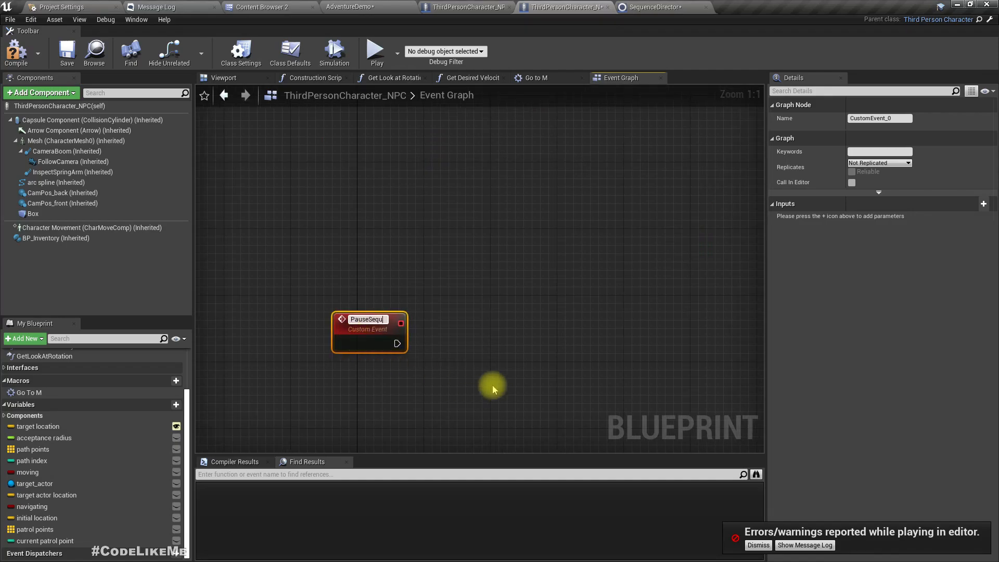
key(Return)
Examine the existing Dialogue Tree, Is Valid and Play nodes that start the sequence as a reference for the PauseSequence event
scroll(492, 381, down, 2)
right_drag(560, 357, 281, 421)
right_drag(724, 351, 434, 396)
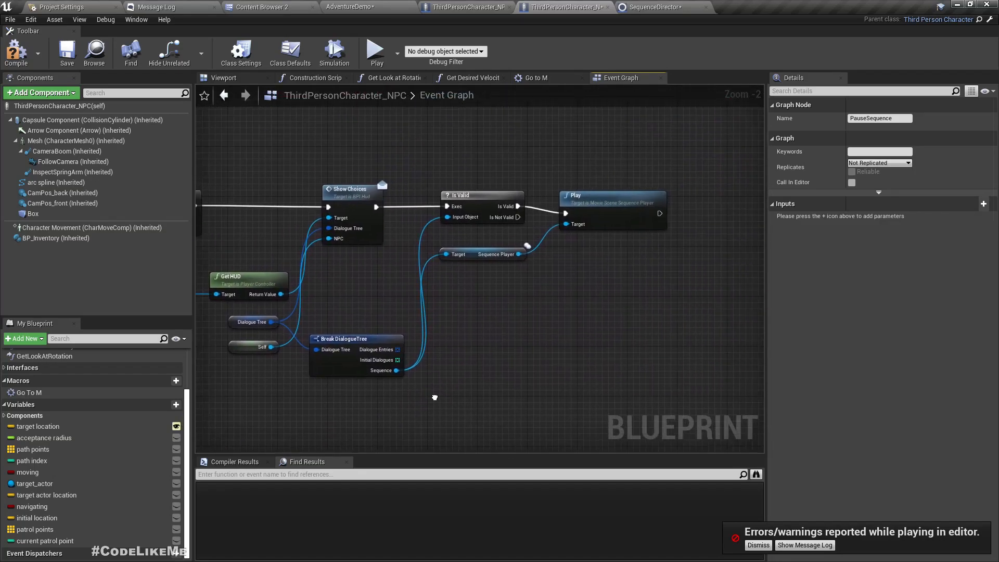
click(253, 318)
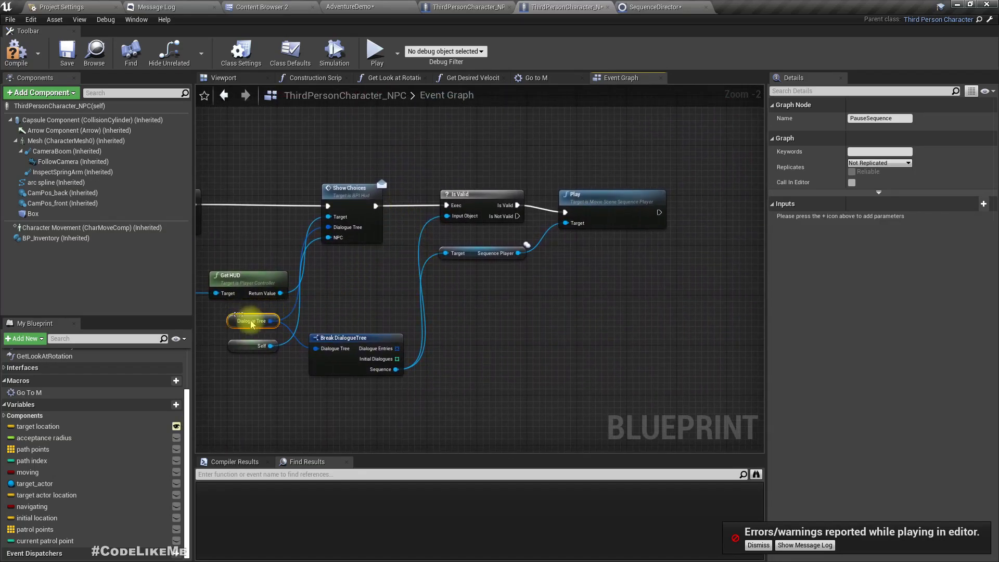
shift+drag(409, 198, 472, 384)
right_drag(511, 348, 859, 189)
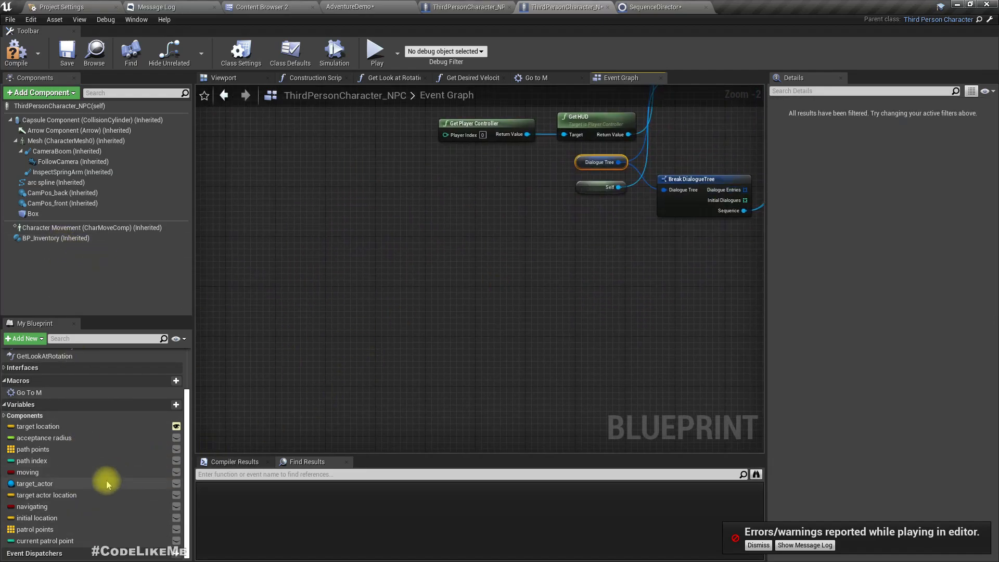
right_drag(336, 347, 495, 312)
scroll(495, 312, up, 2)
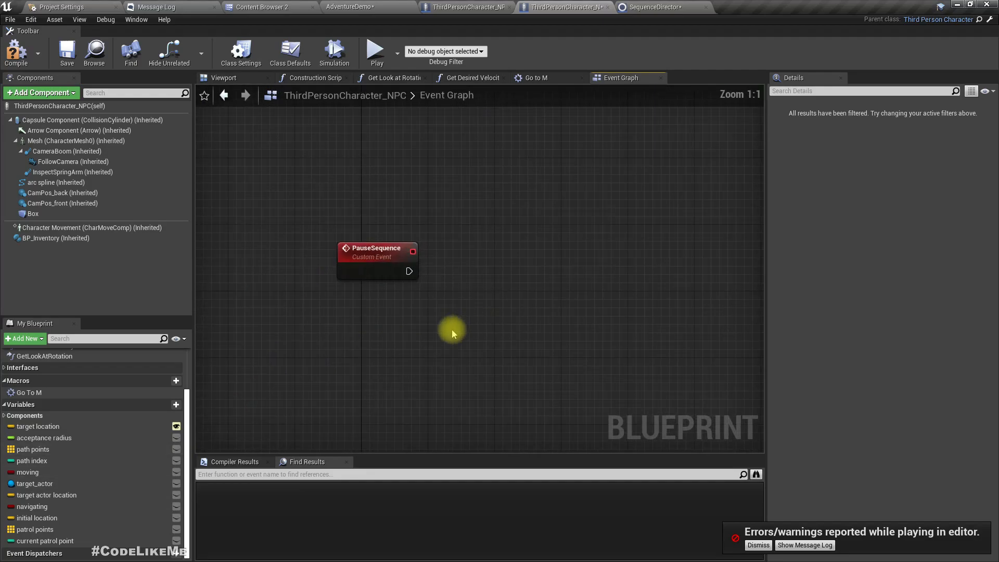
Add a Dialogue Tree variable getter below the PauseSequence event and split its struct pin
right_click(449, 337)
text(get dialog)
key(Return)
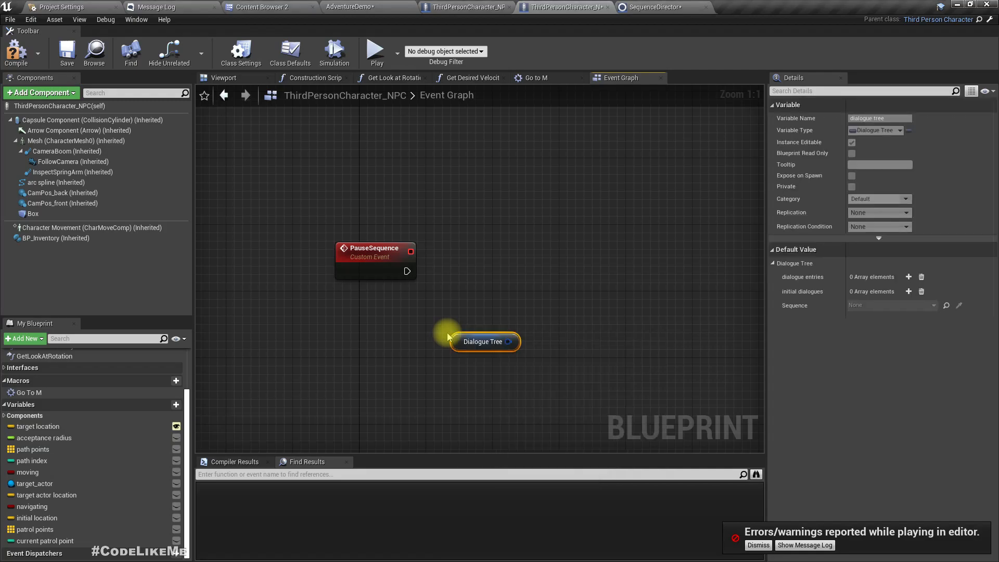
right_click(508, 341)
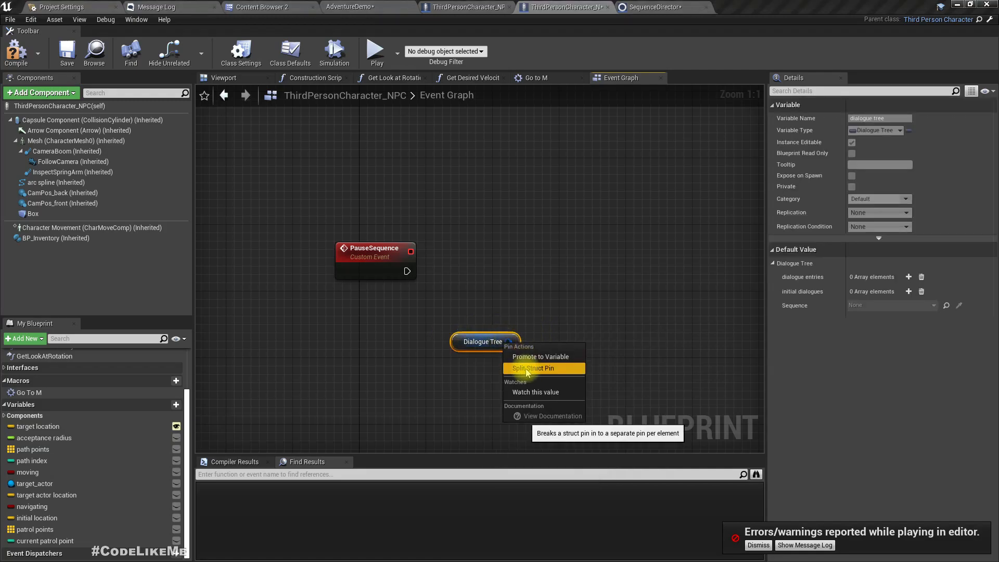
click(531, 368)
Add an Is Valid execution check on the Dialogue Tree Sequence and run it from the PauseSequence event
drag(550, 369, 599, 310)
text(is vlaid)
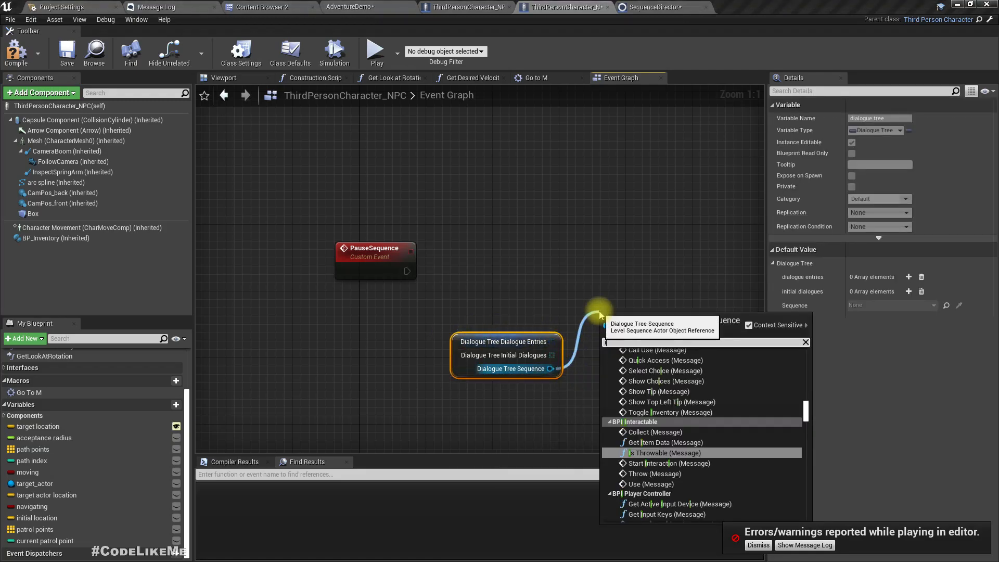
key(BackSpace)
text(al)
key(Down)
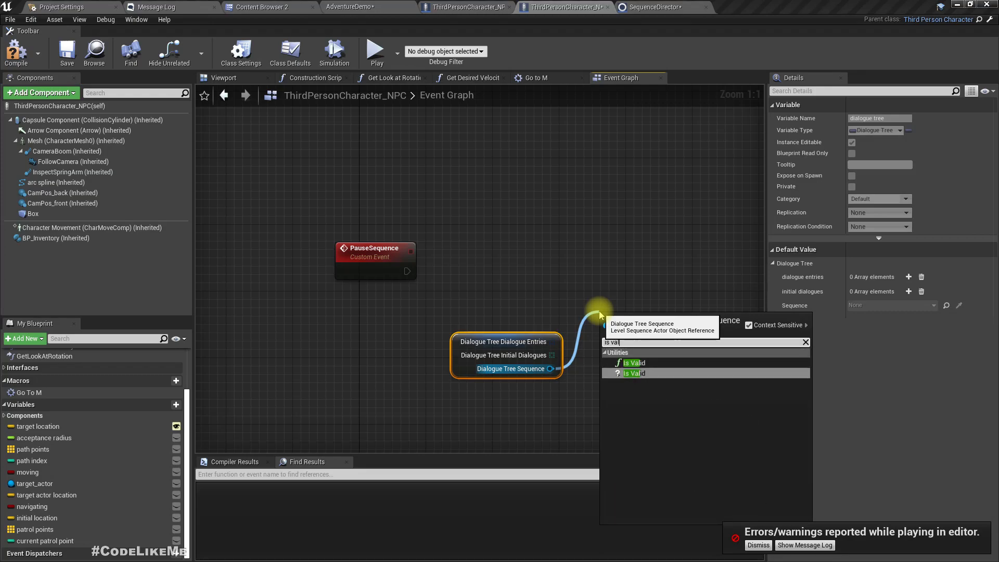
key(Return)
click(400, 276)
drag(406, 271, 631, 270)
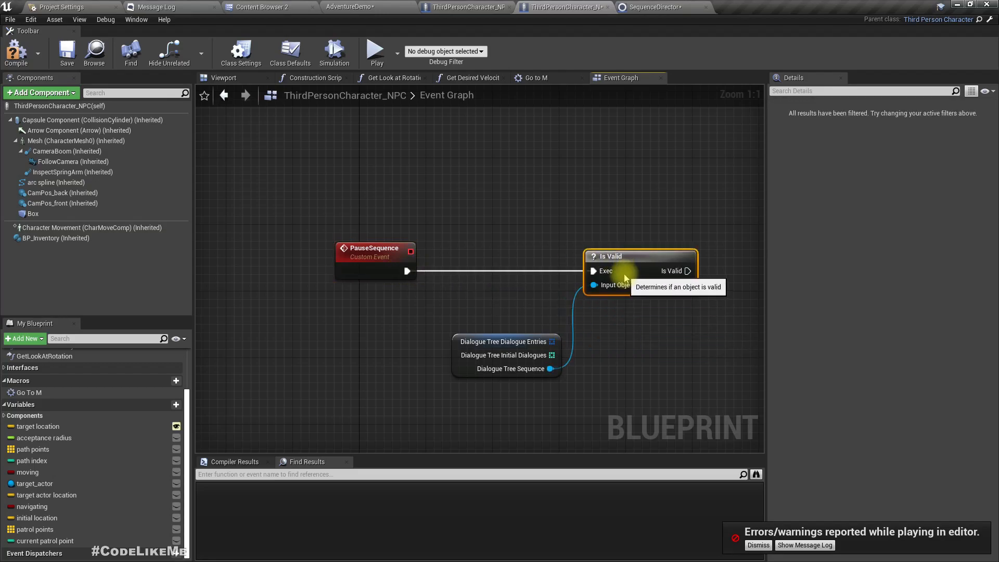
Add a Pause (SequencePlayer) node for the Dialogue Tree Sequence and run it from the check's Is Valid output
right_drag(624, 330, 461, 335)
drag(373, 365, 505, 355)
text(pause)
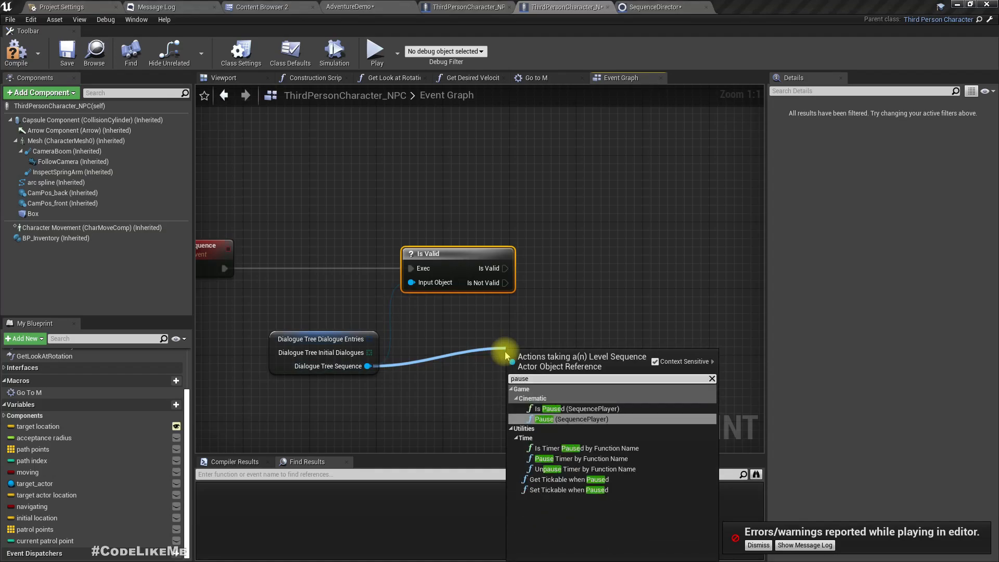
key(Return)
drag(567, 399, 634, 255)
click(609, 308)
drag(569, 277, 507, 268)
Try to save all modified assets again, declining the reference search and cancelling the Conversation1 save, and return to the NPC blueprint
key(ctrl+s)
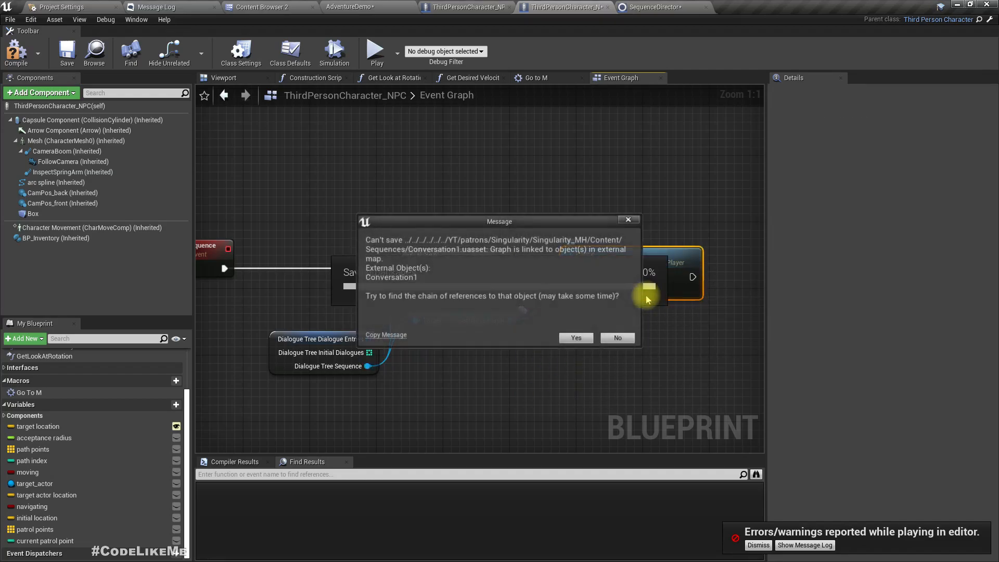
click(618, 338)
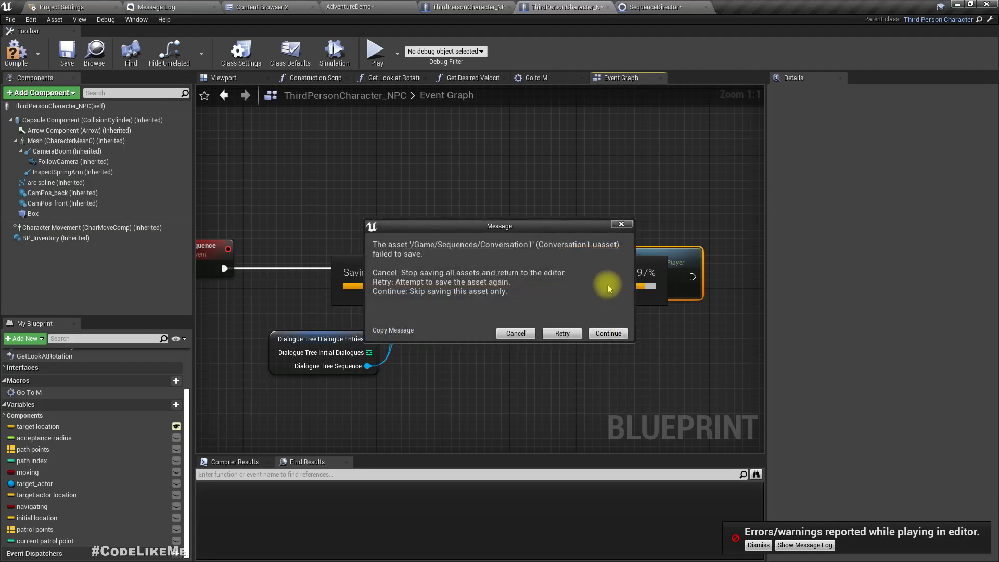
click(516, 334)
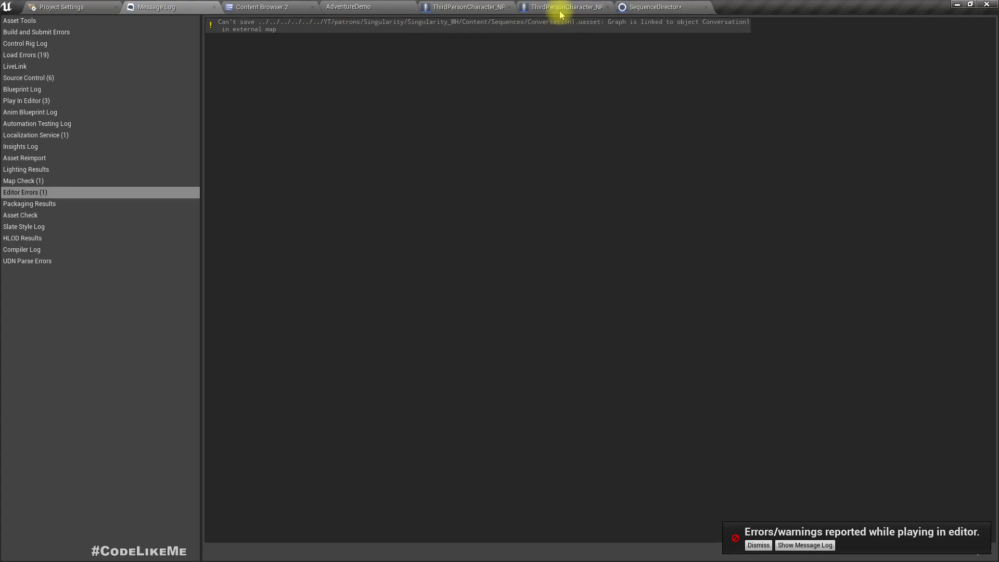
click(633, 6)
click(548, 5)
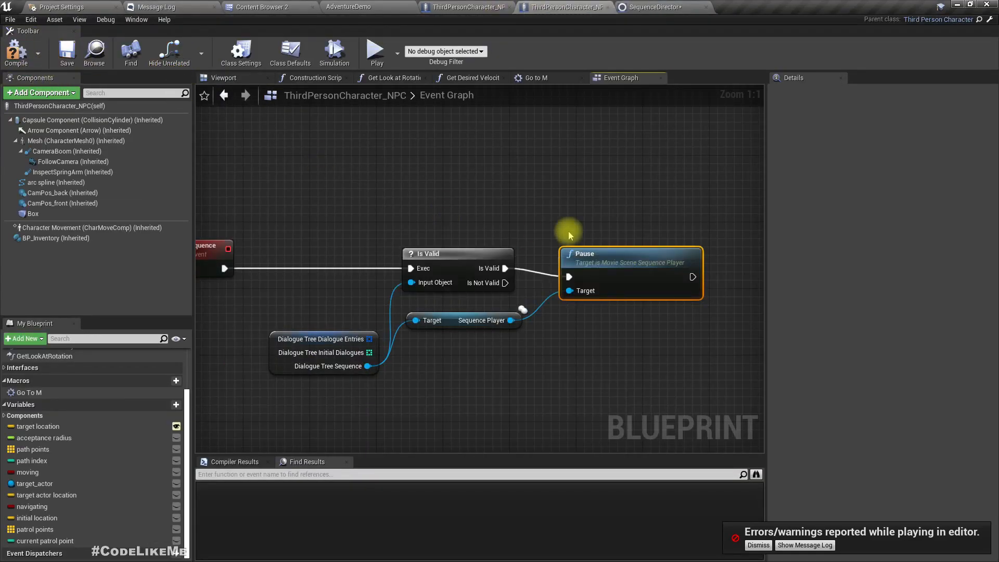
Delete the nodes that follow the Pause Sequence event in the SequenceDirector's Sequencer Events graph
click(645, 7)
right_drag(366, 373, 500, 376)
drag(393, 228, 546, 389)
key(Delete)
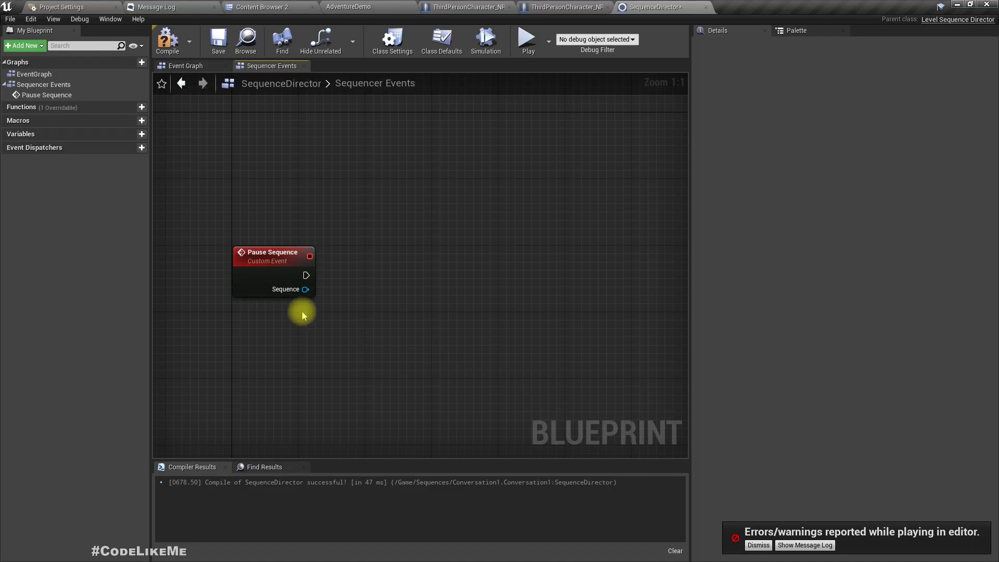
Change the Pause Sequence event's input type to Third Person Character NPC and rename the input NPC
click(259, 283)
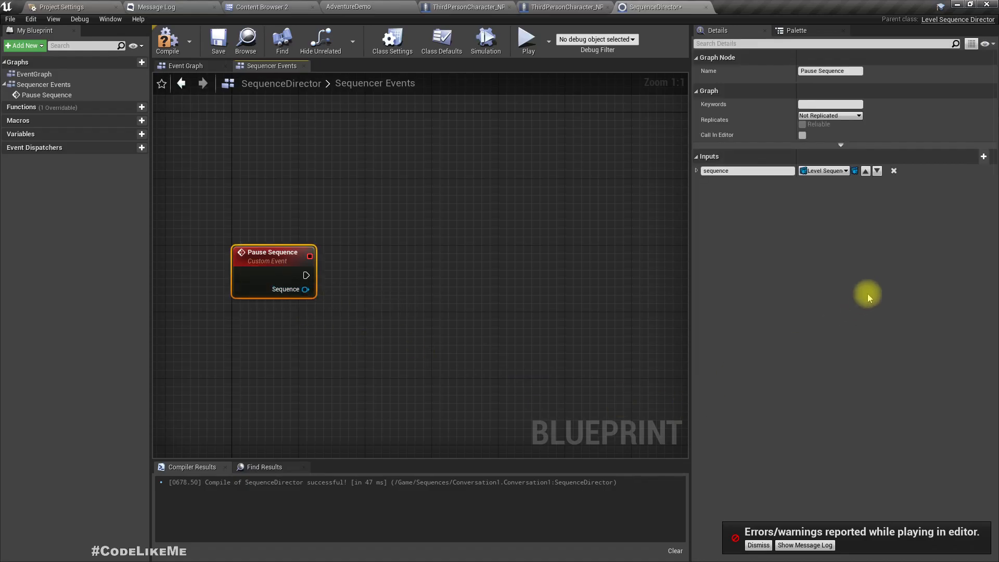
click(815, 172)
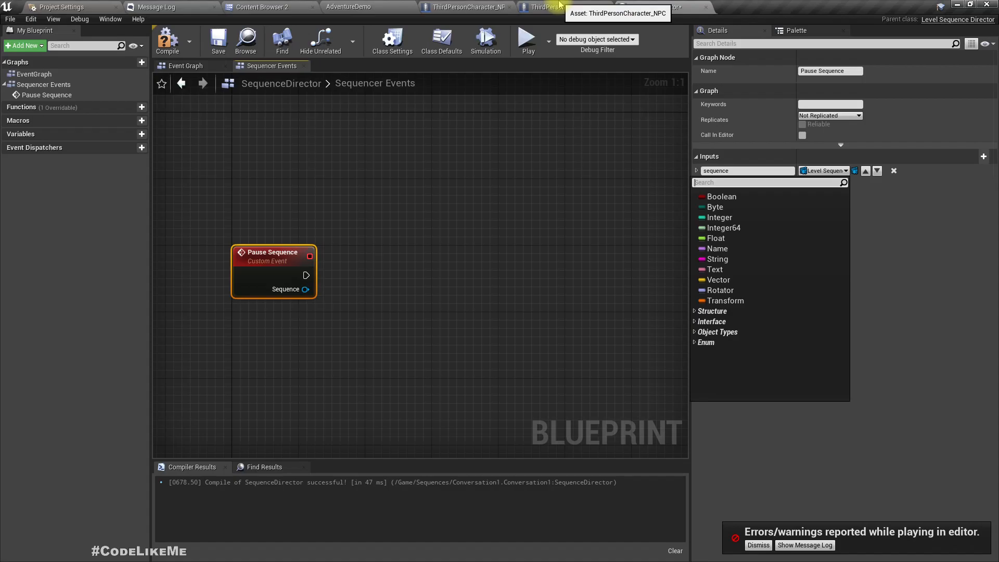
text(thi)
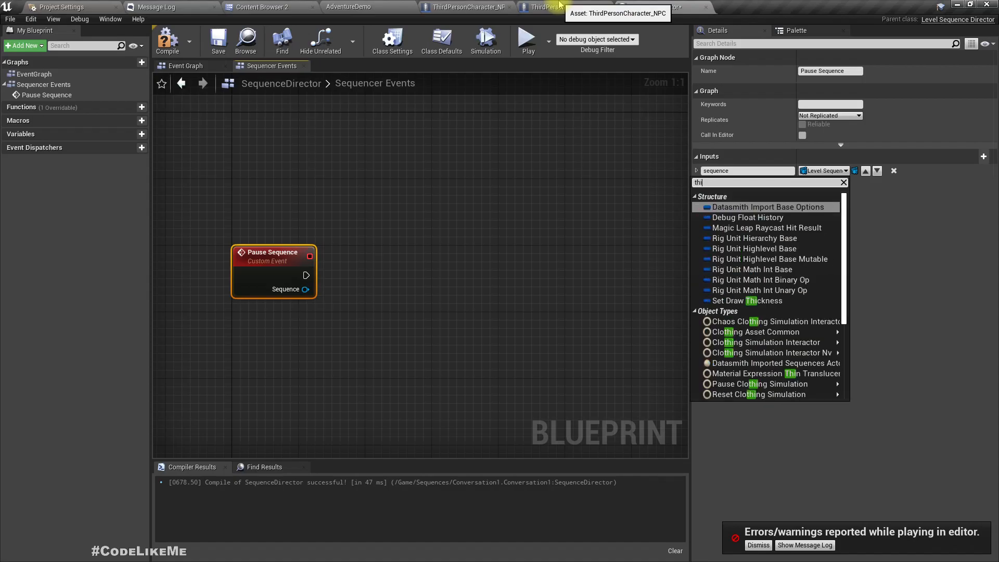
text(rd pers)
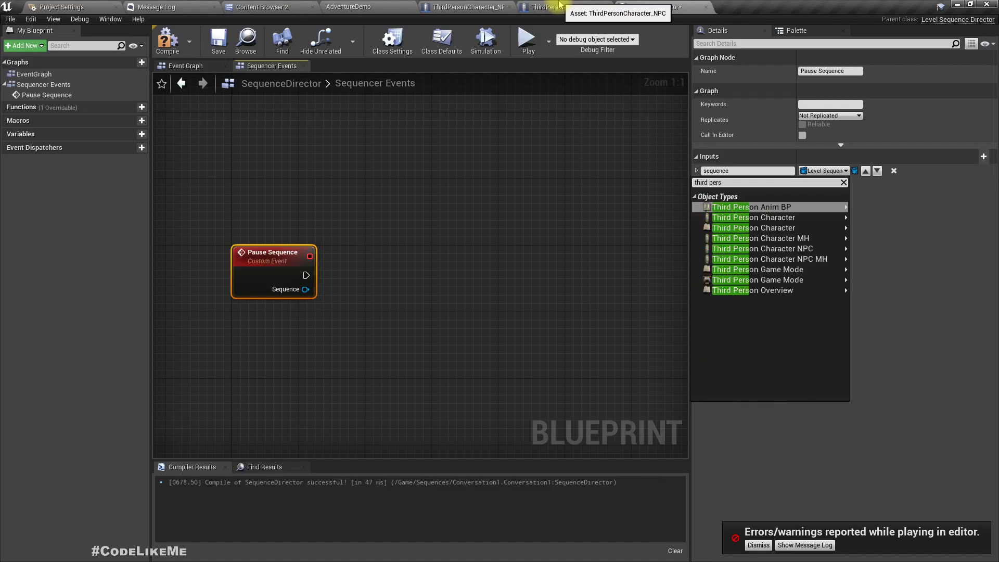
key(Down)
key(Down)
key(Down)
key(Down)
key(Return)
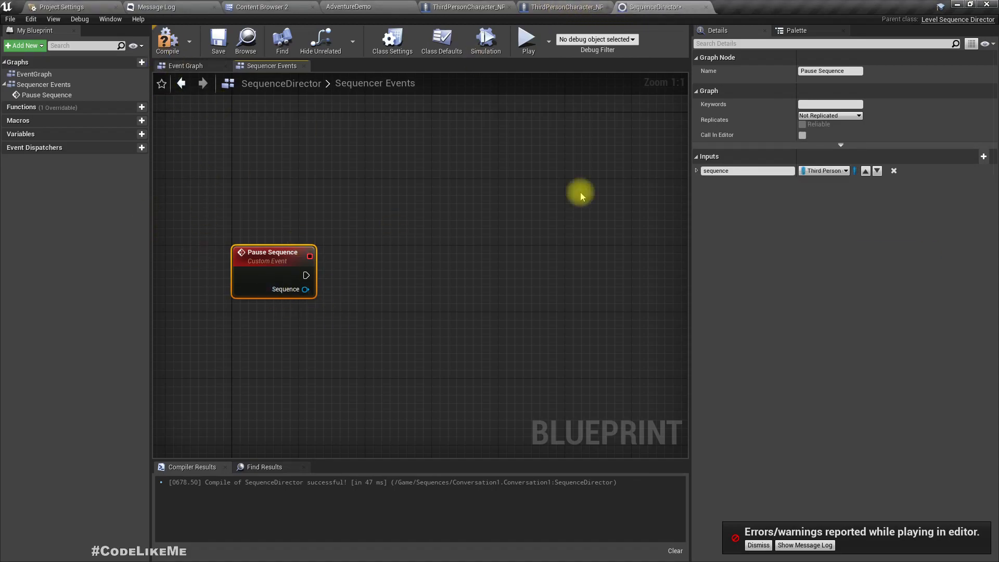
click(757, 170)
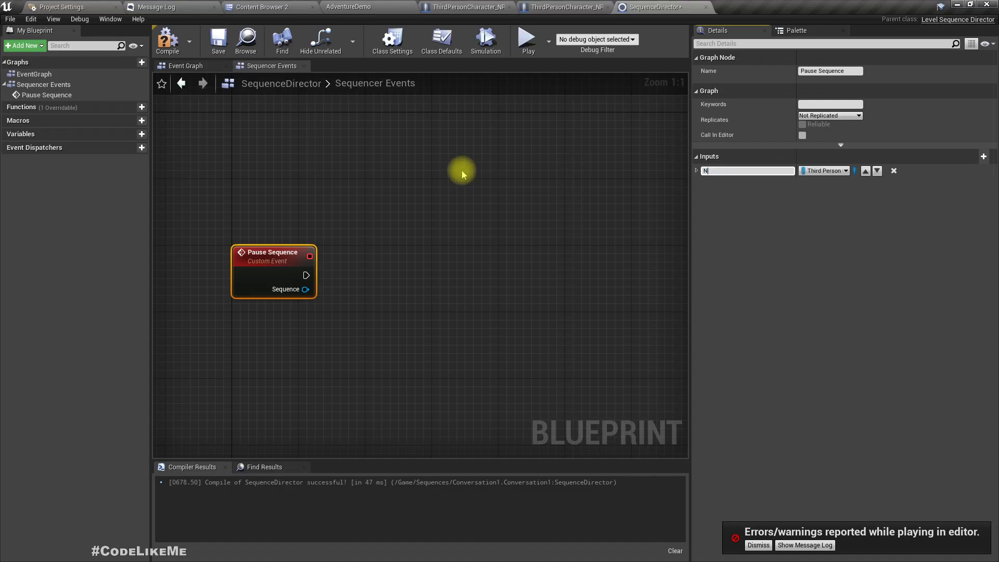
Call the NPC's Pause Sequence event from the SequenceDirector's Pause Sequence event, using the NPC input as target
drag(306, 289, 397, 295)
text(pause)
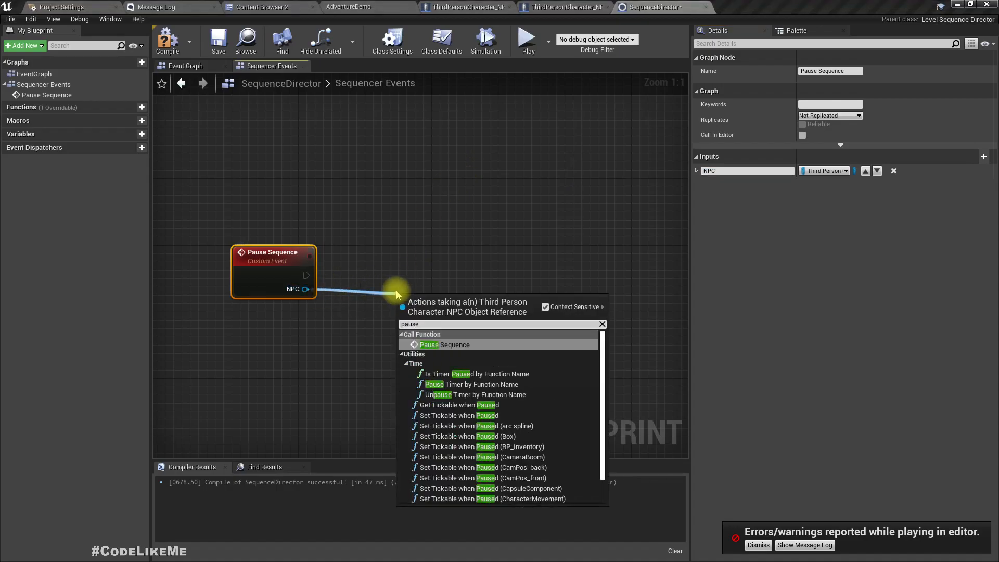
key(Return)
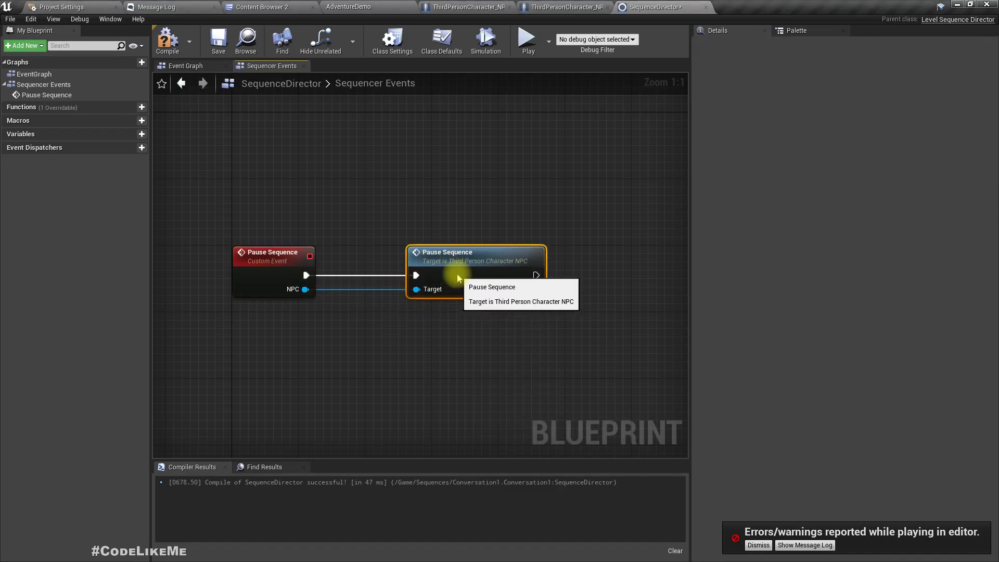
Compile the SequenceDirector and the ThirdPersonCharacter_NPC blueprint, and recompile the SequenceDirector
click(167, 39)
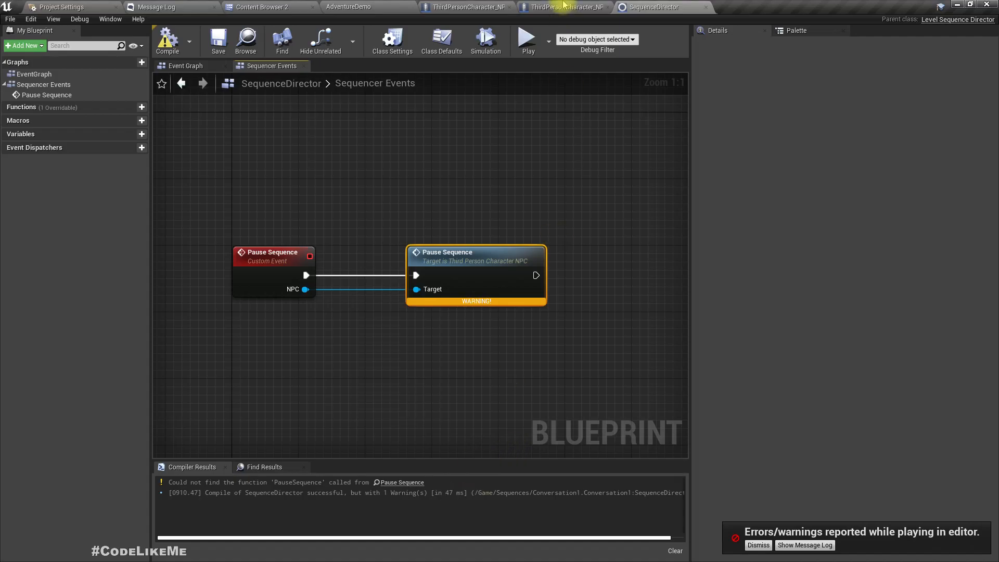
click(563, 6)
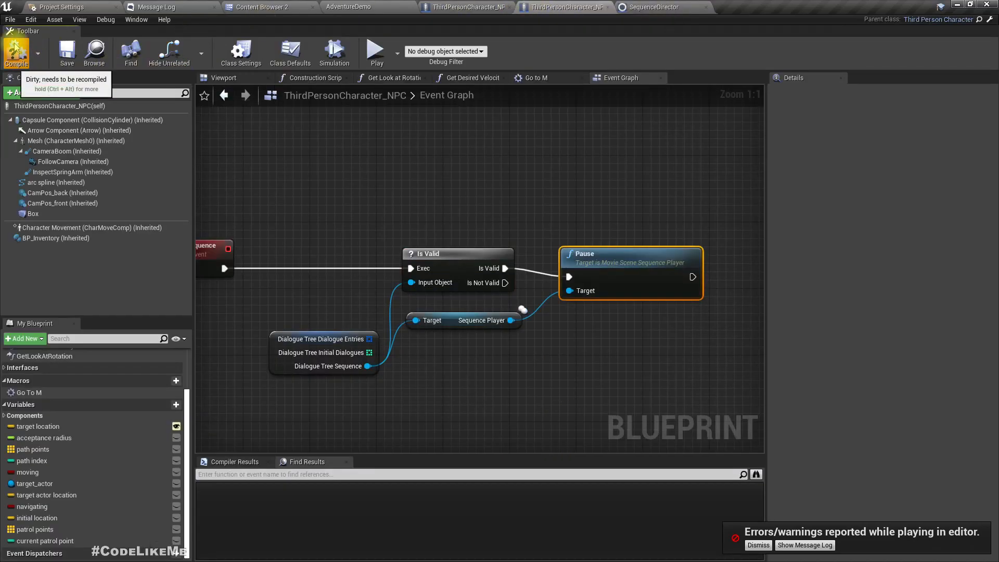
click(652, 6)
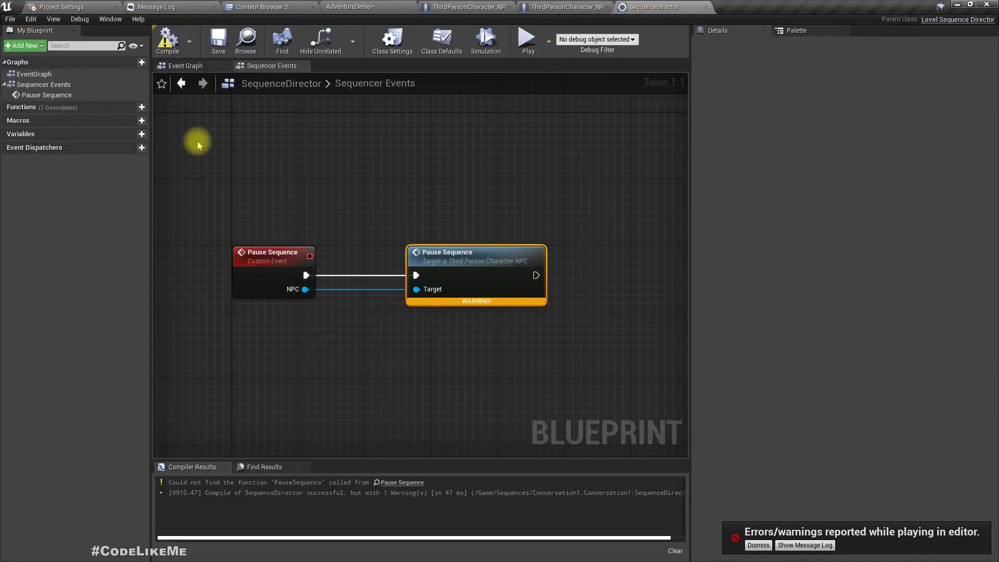
click(167, 41)
Open the AdventureDemo level's Conversation1 sequence in Sequencer and dismiss the error notification
click(367, 7)
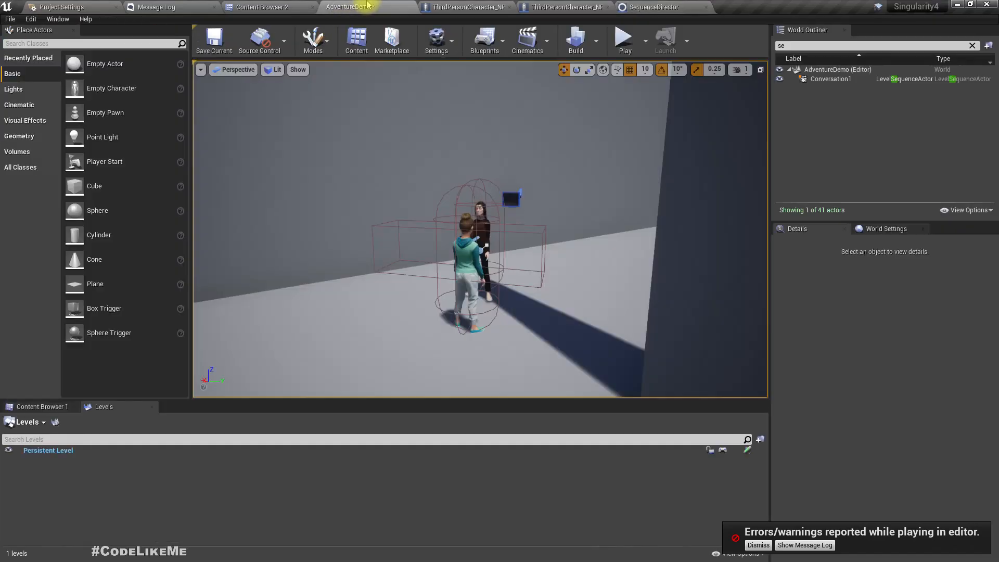
click(822, 79)
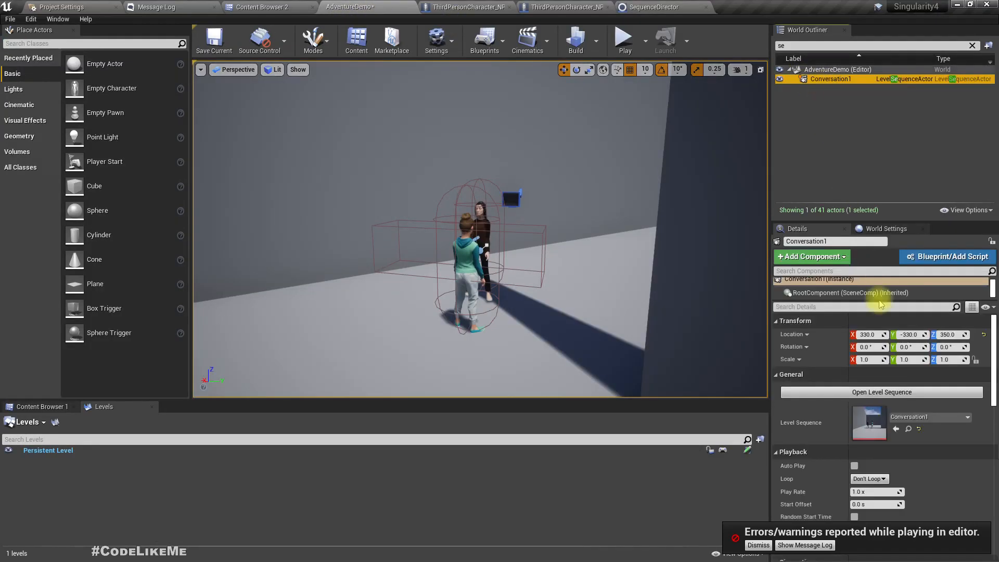
double_click(851, 427)
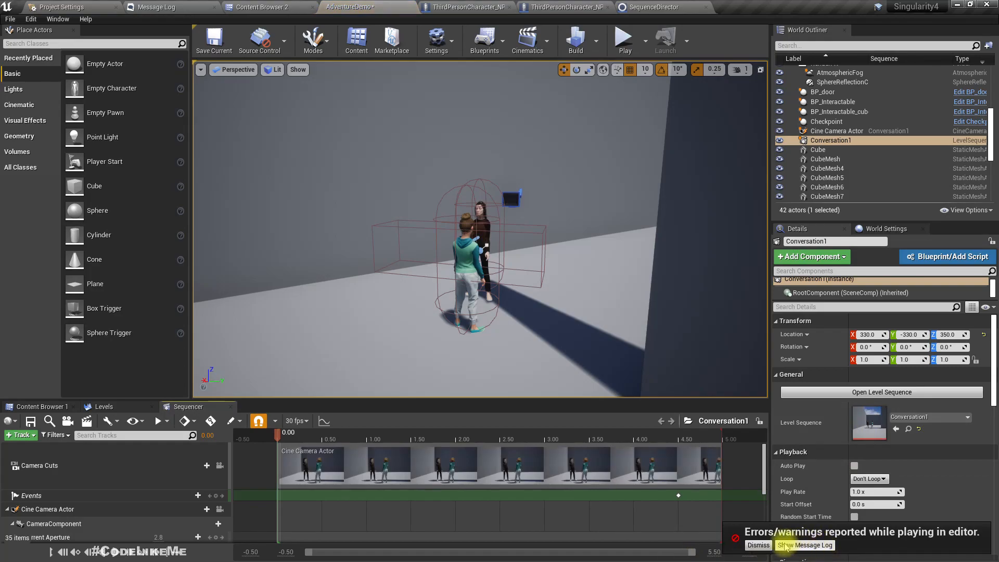
click(765, 545)
Set the NPC payload of the Pause Sequence event key at 4.50 to ThirdPersonCharacter_NPC_MH
click(681, 496)
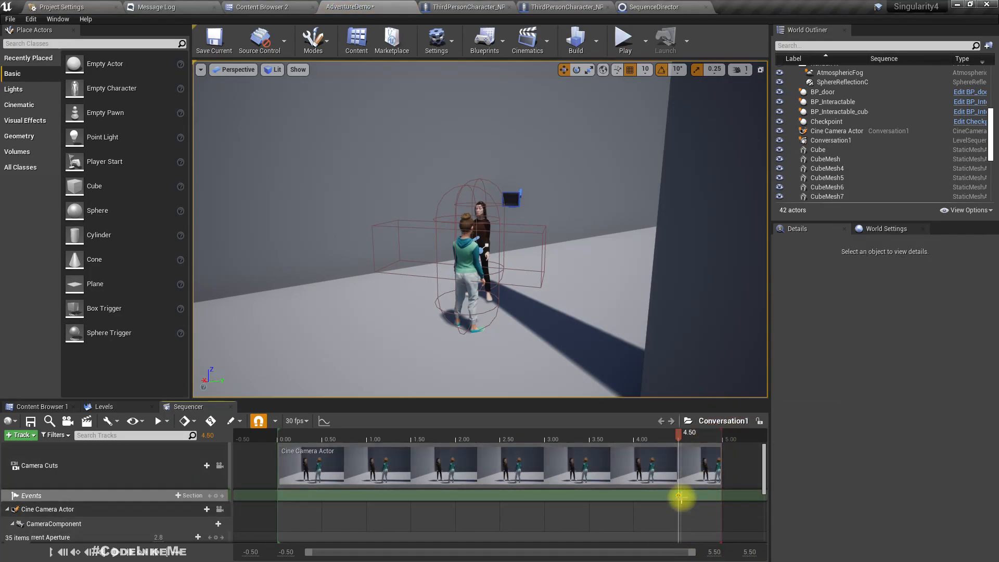
right_click(680, 496)
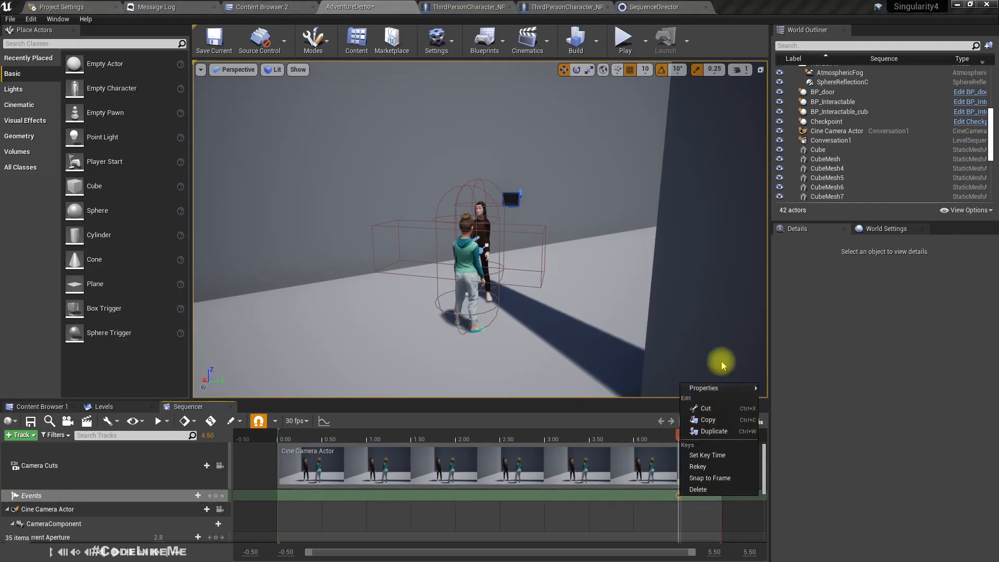
mouse_move(729, 389)
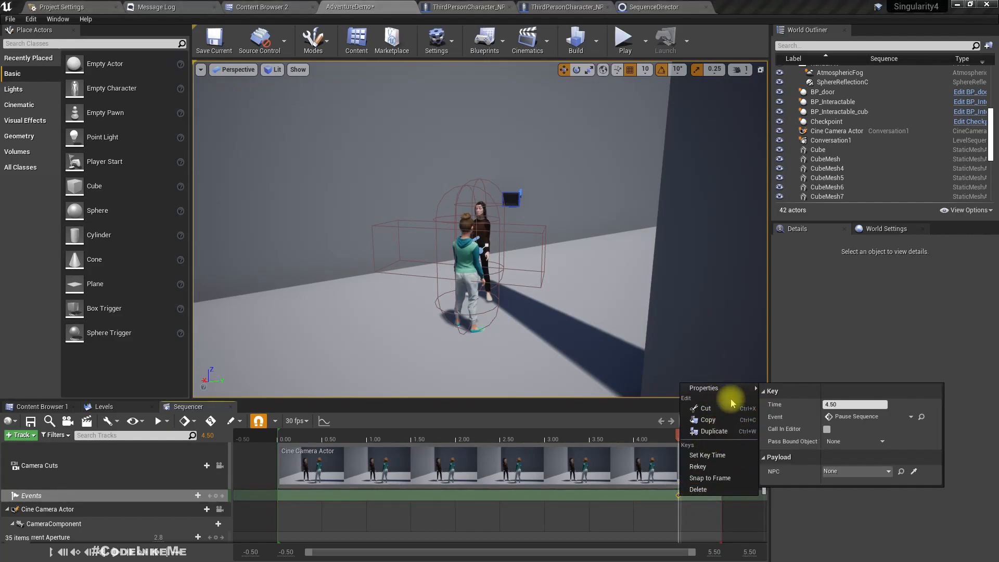
click(851, 471)
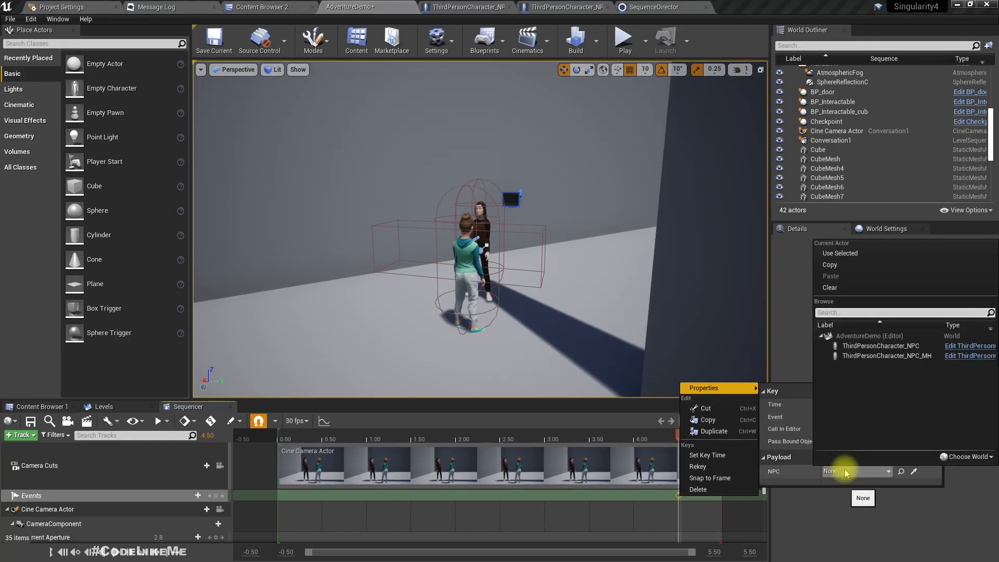
click(866, 357)
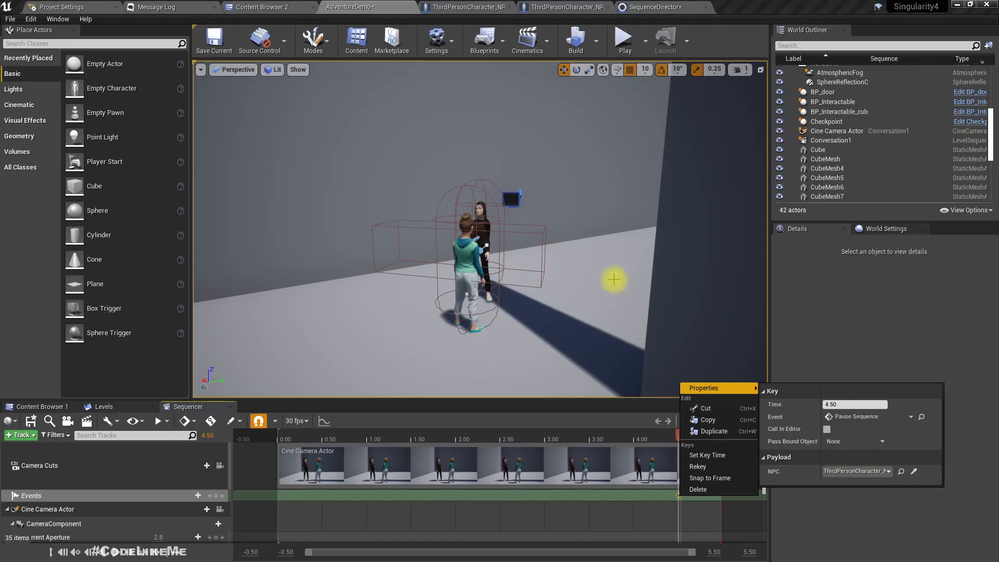
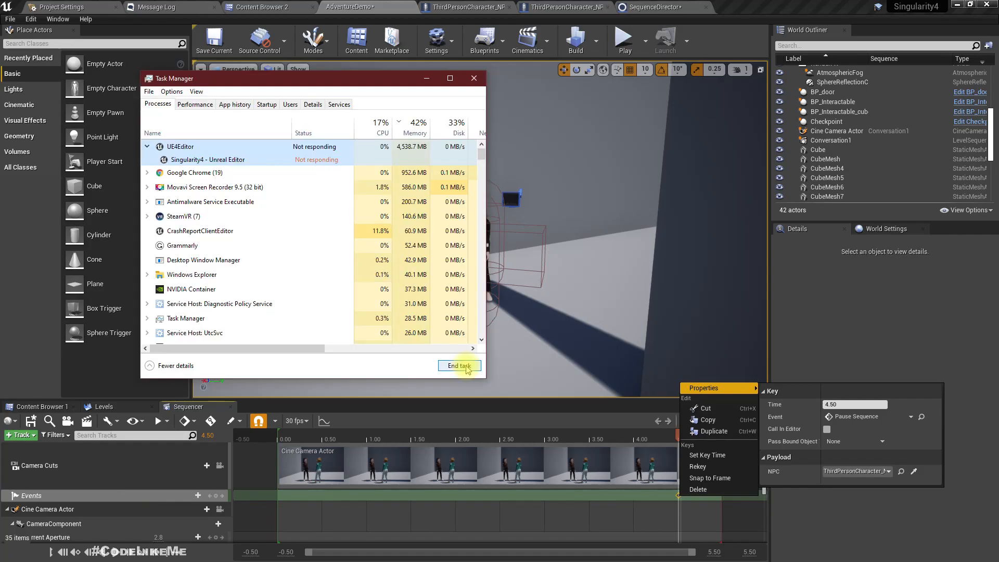
End the unresponsive UE4Editor task in Task Manager and switch to the relaunched Unreal Editor
click(467, 369)
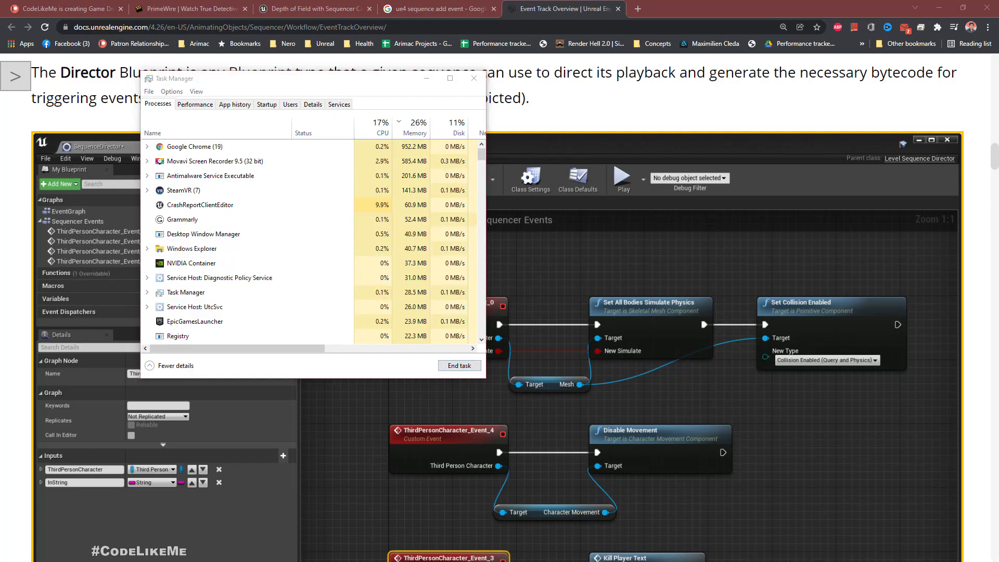
drag(339, 83, 0, 148)
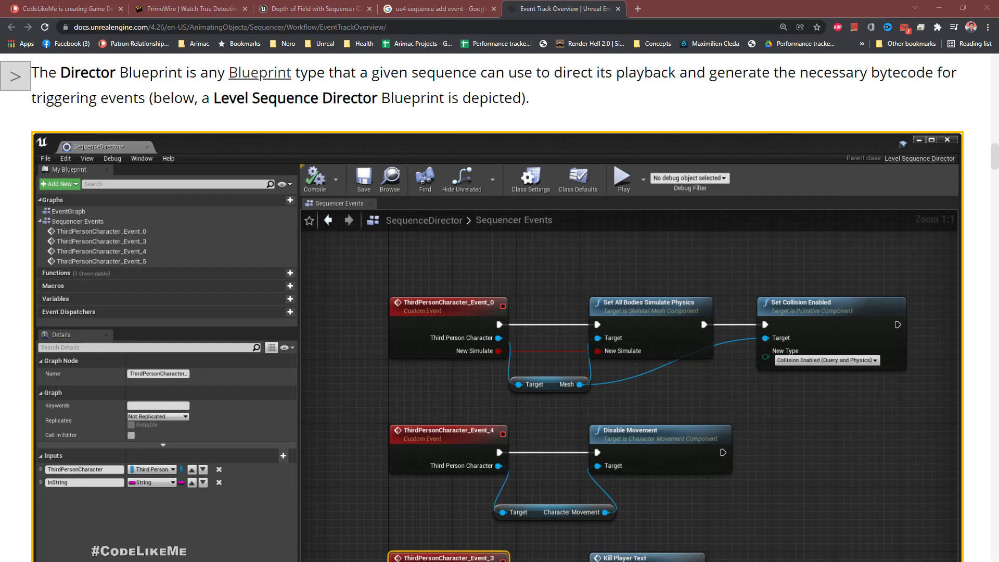
key(alt+Tab)
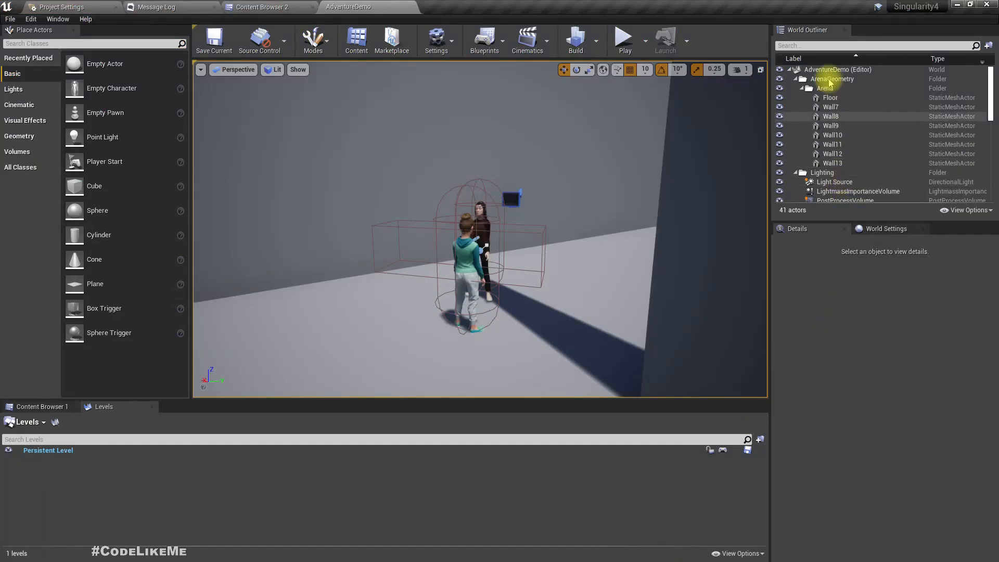
Find the Conversation1 level sequence actor with the World Outliner filter "seq" and open its sequence in Sequencer
click(811, 47)
text(seq)
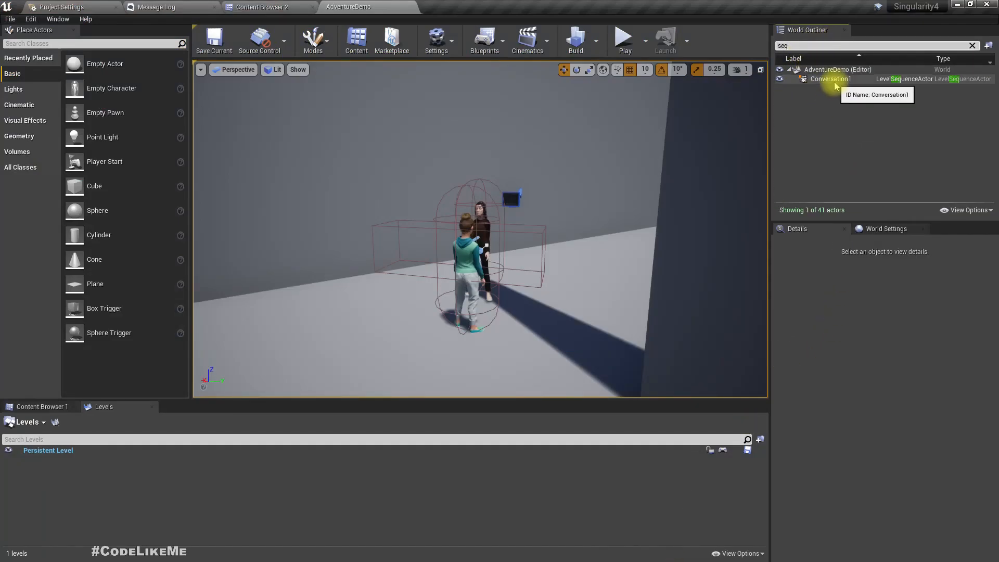
click(831, 79)
double_click(864, 424)
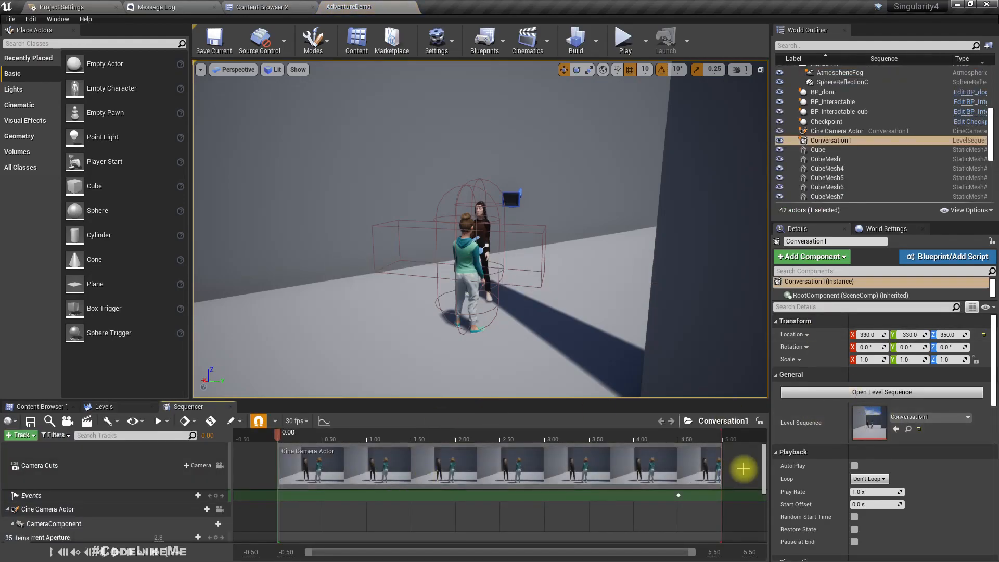
Set the NPC payload of the Pause Sequence event key at 4.50 to ThirdPersonCharacter_NPC_MH
right_click(678, 497)
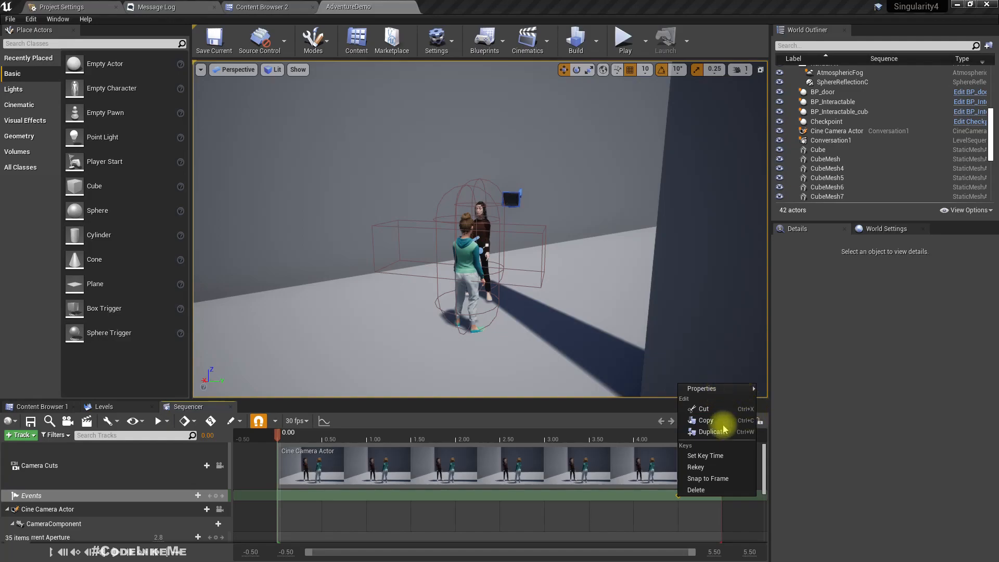
mouse_move(696, 394)
click(848, 472)
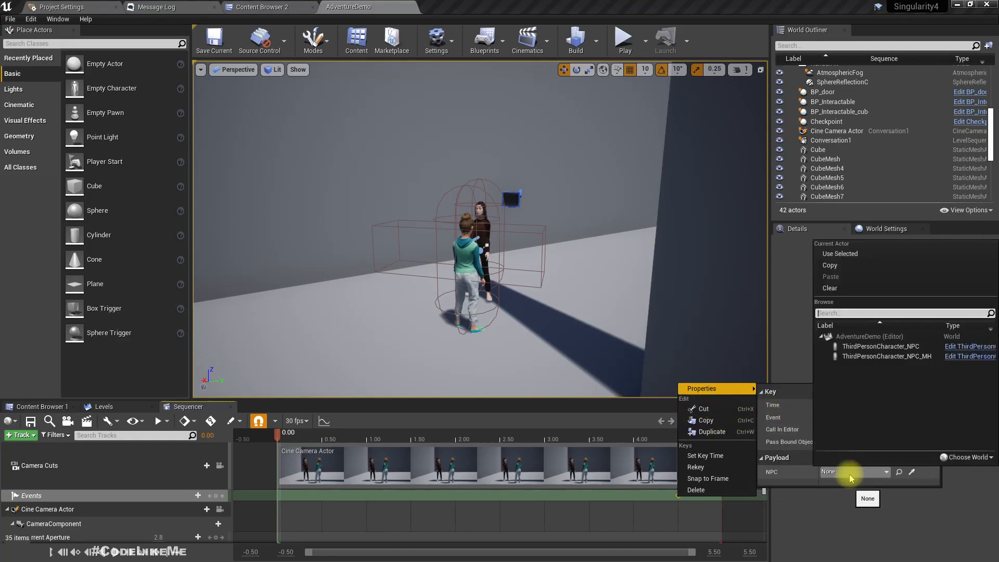
click(874, 349)
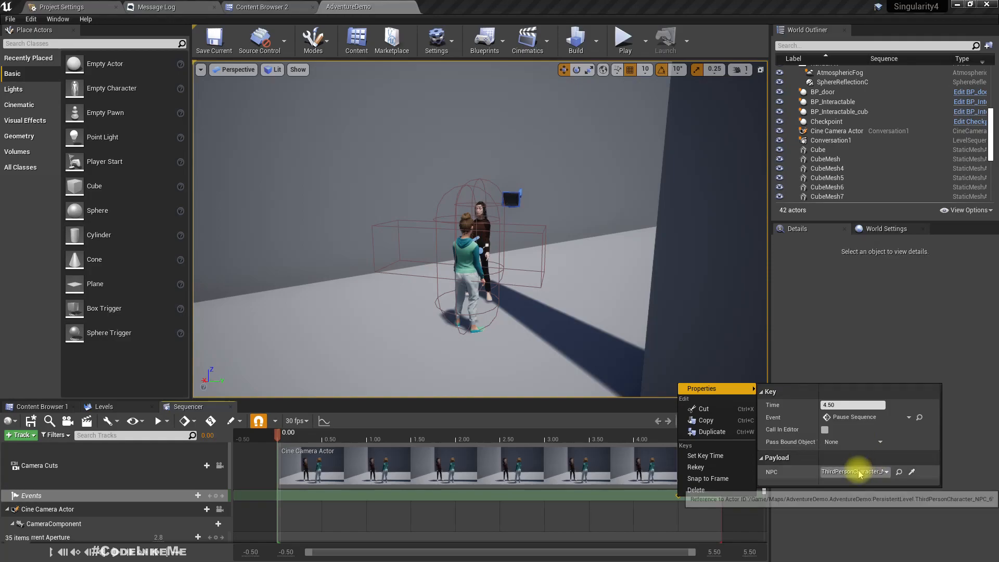
click(856, 472)
click(894, 357)
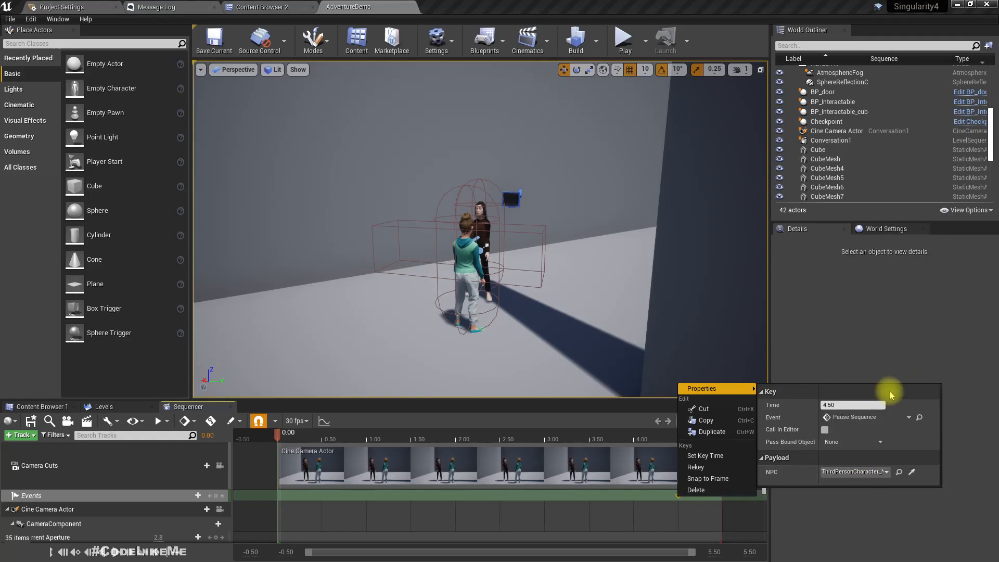
click(875, 346)
Try to save the Conversation1 sequence with a search for the reference chain, and inspect the editor error in the Message Log
key(ctrl+s)
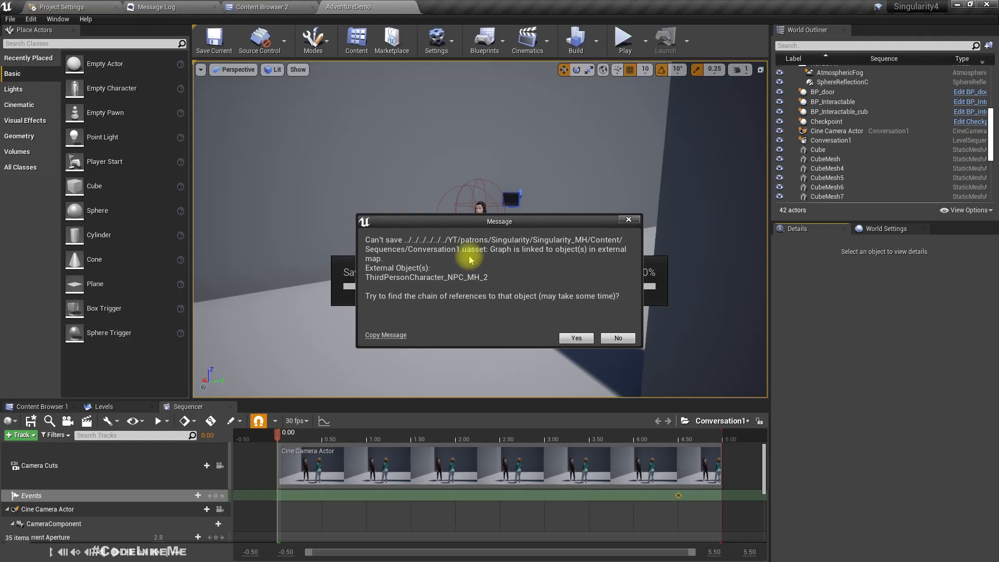
click(575, 339)
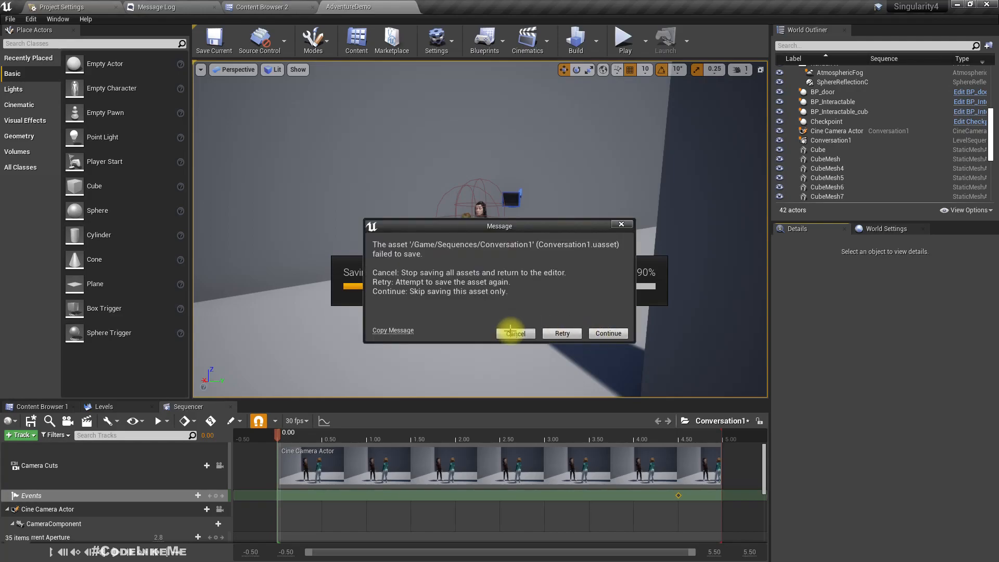
click(511, 332)
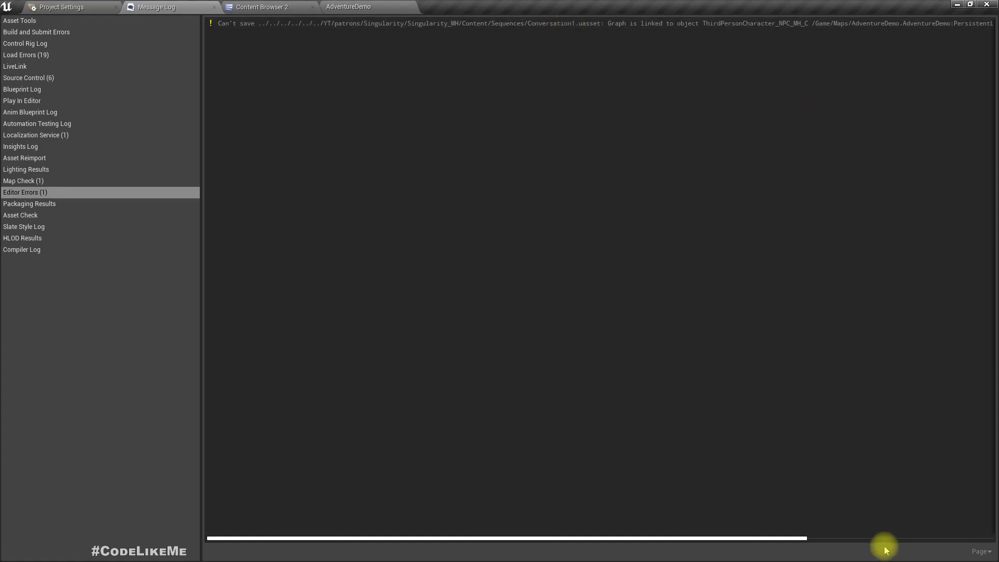
drag(786, 540, 550, 526)
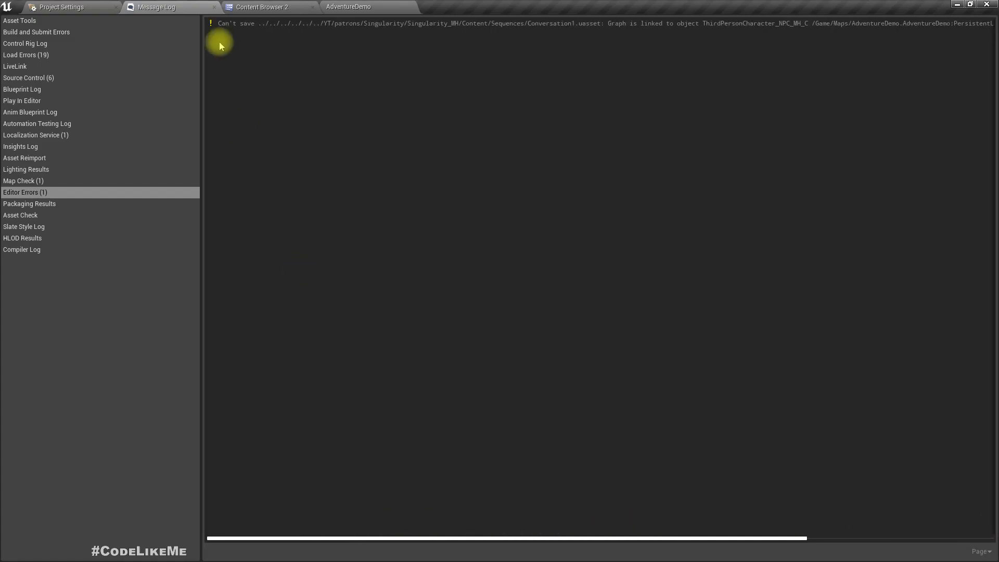
click(358, 5)
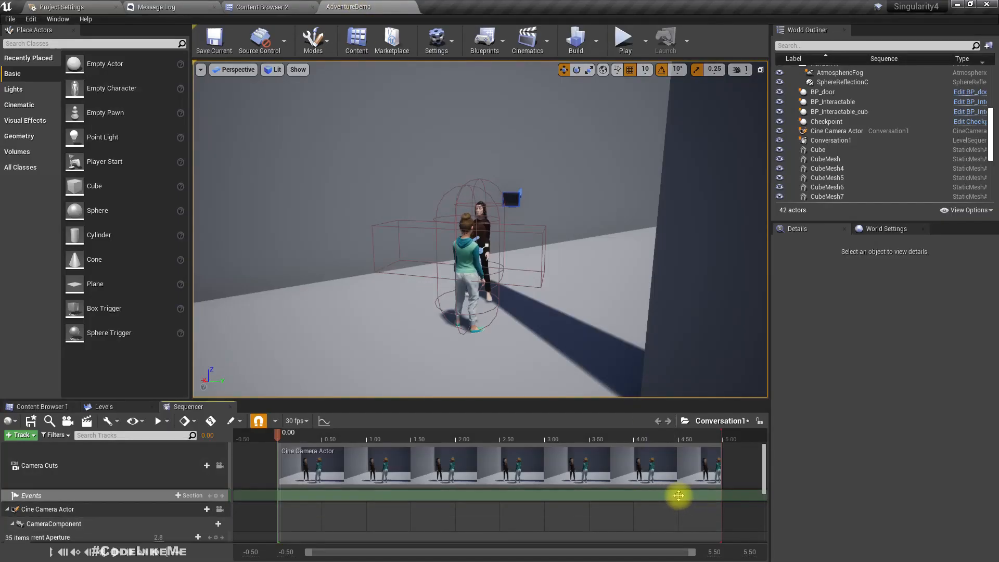
Retry saving all modified assets and dismiss the save error for Conversation1
right_click(678, 496)
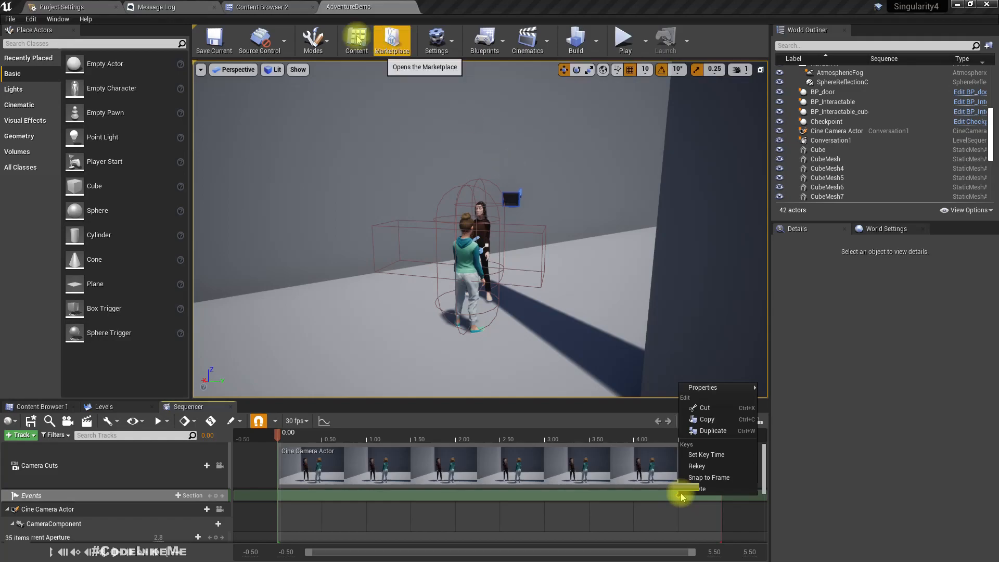
click(357, 8)
key(ctrl+shift+s)
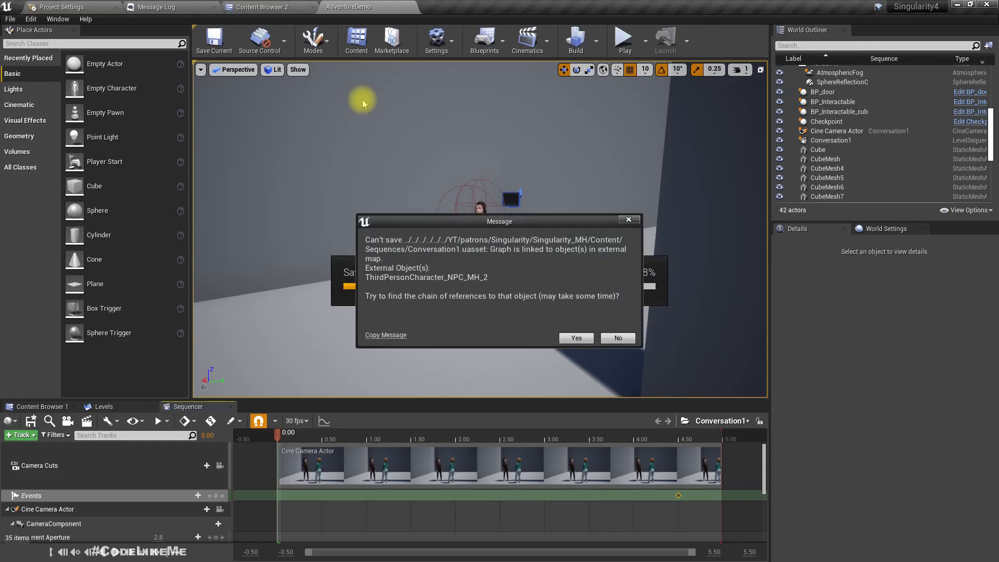
click(629, 220)
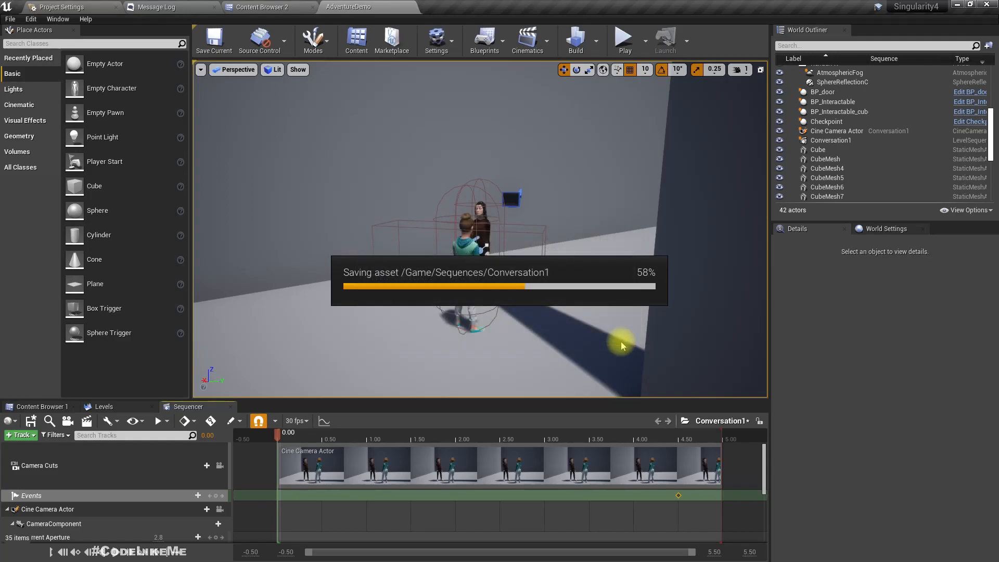
Delete the standalone Events track from the Conversation1 sequence and collapse the Cine Camera Actor's tracks
scroll(86, 494, down, 3)
click(85, 508)
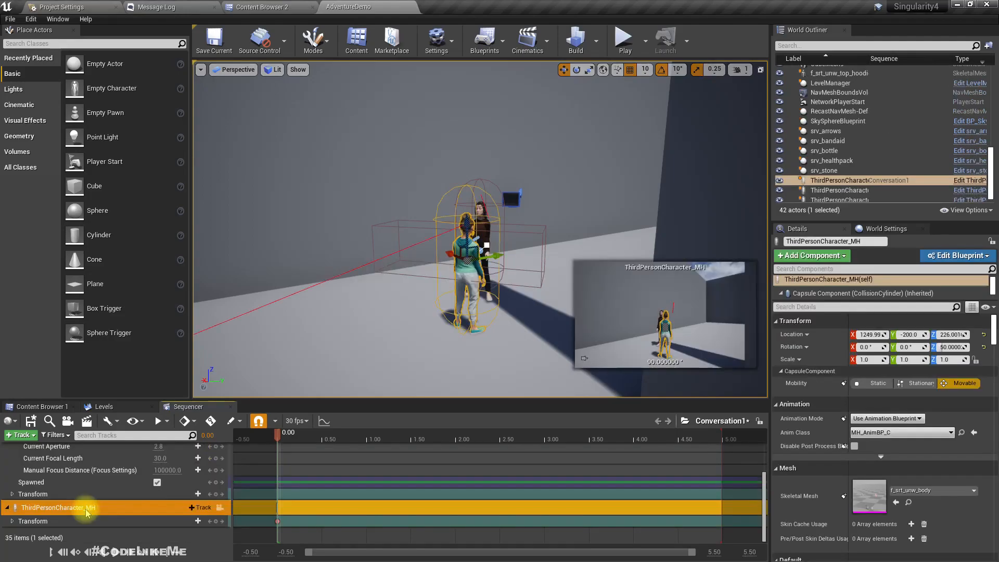
scroll(86, 511, up, 3)
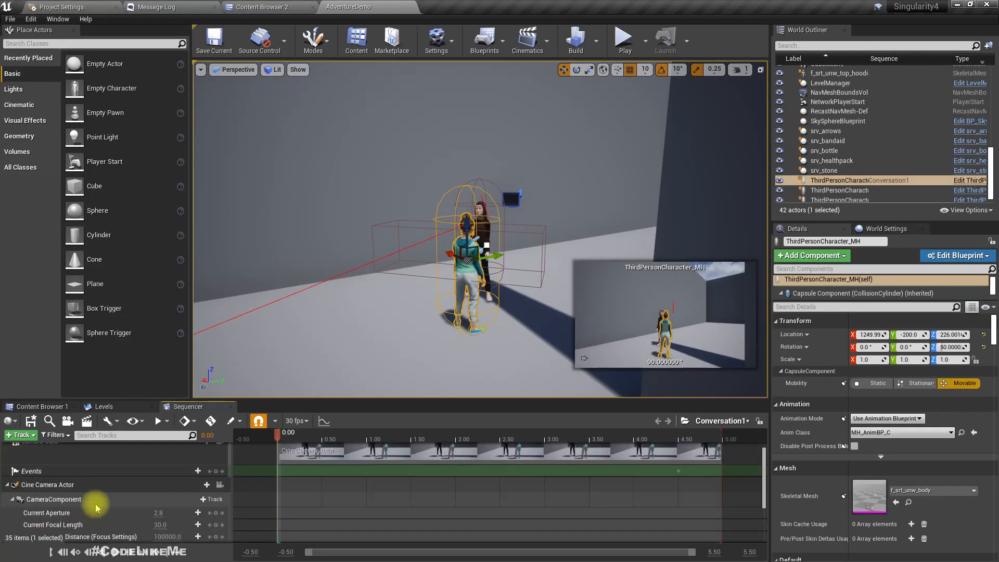
click(8, 487)
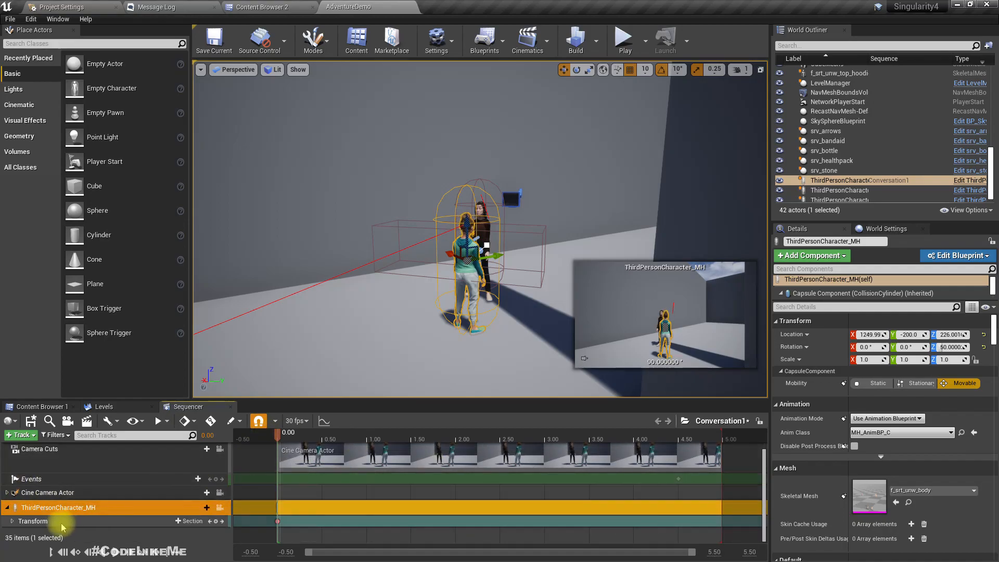
click(42, 479)
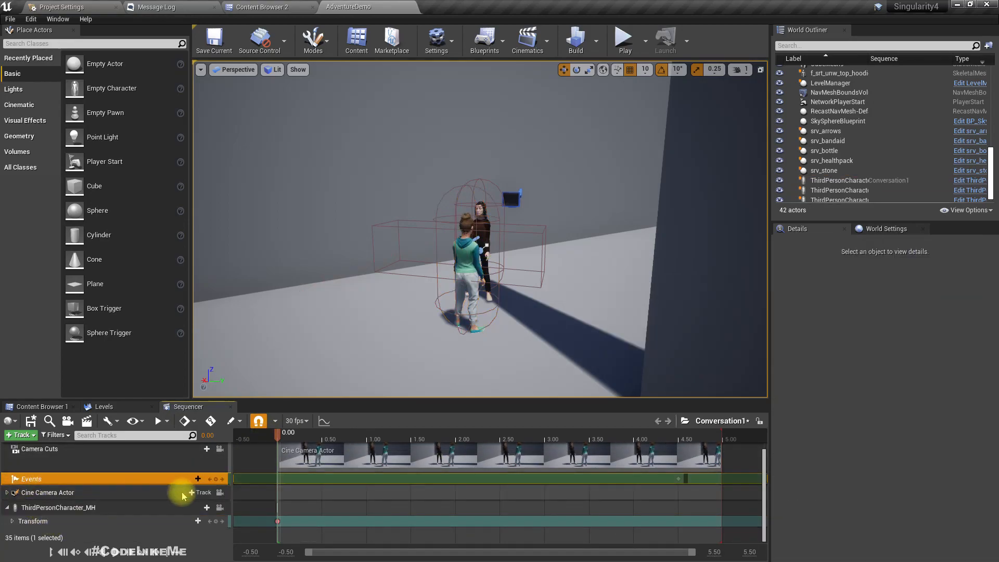
right_click(149, 476)
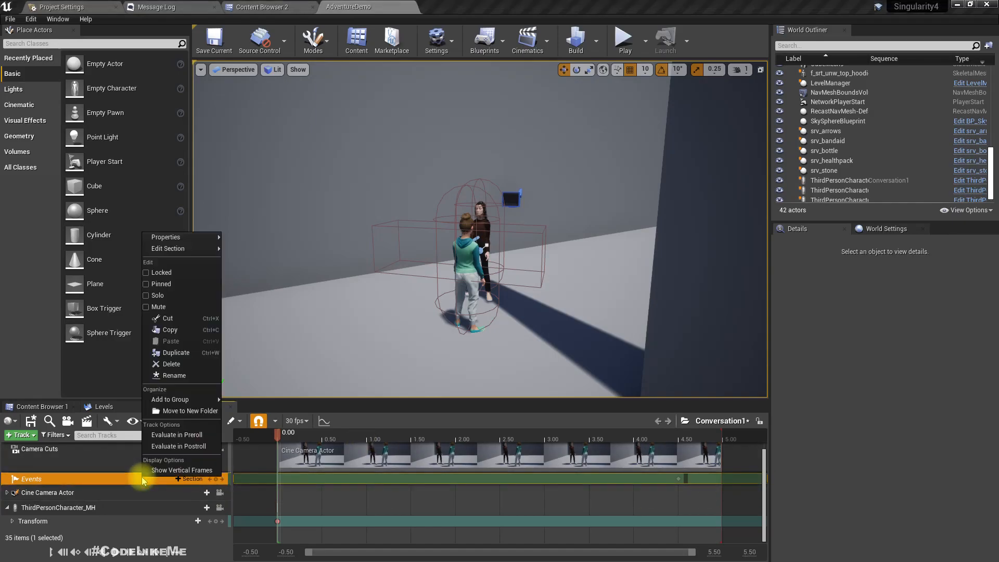
click(167, 364)
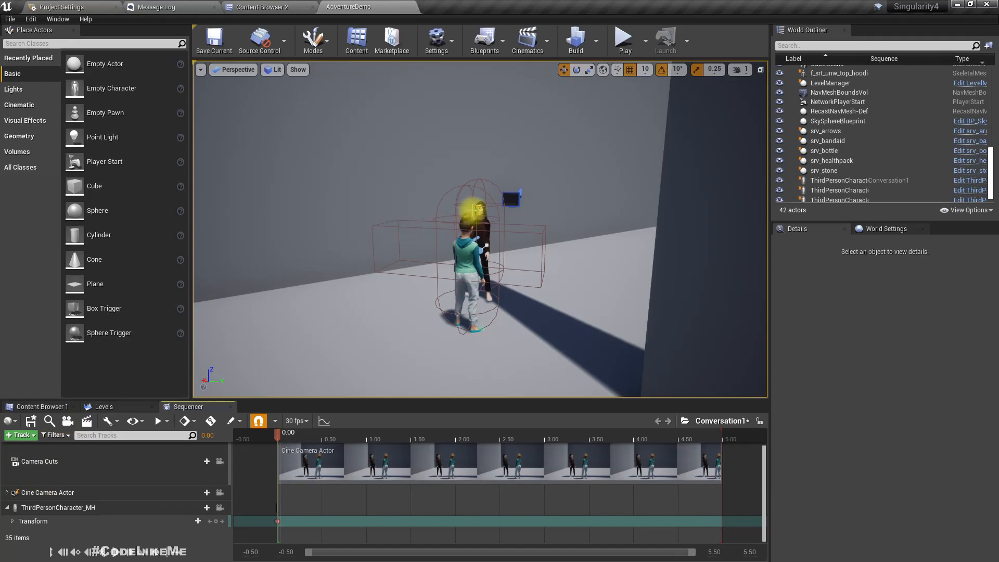
Select the NPC in the level and add ThirdPersonCharacter_NPC_MH to the Conversation1 sequence
click(479, 209)
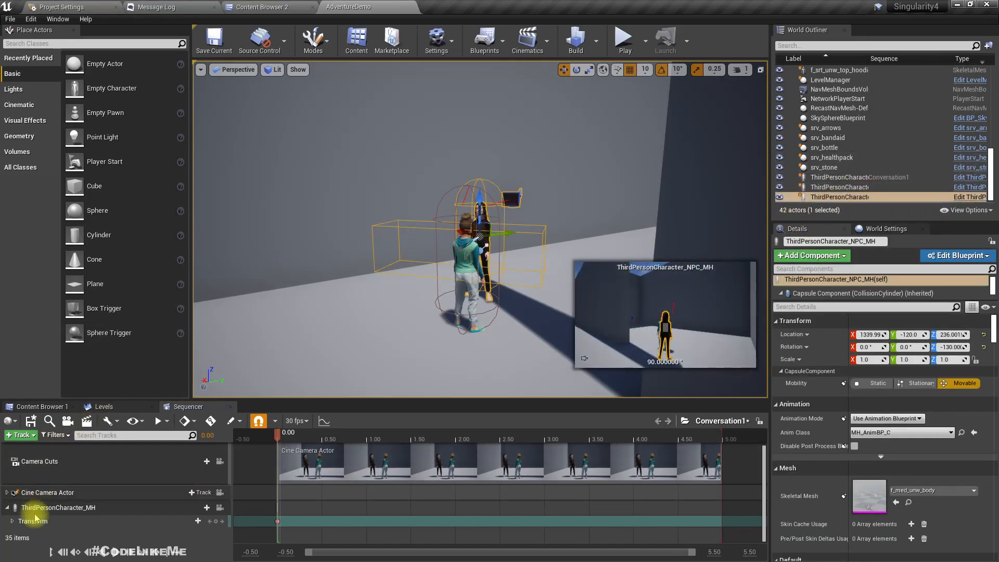
click(30, 440)
mouse_move(68, 274)
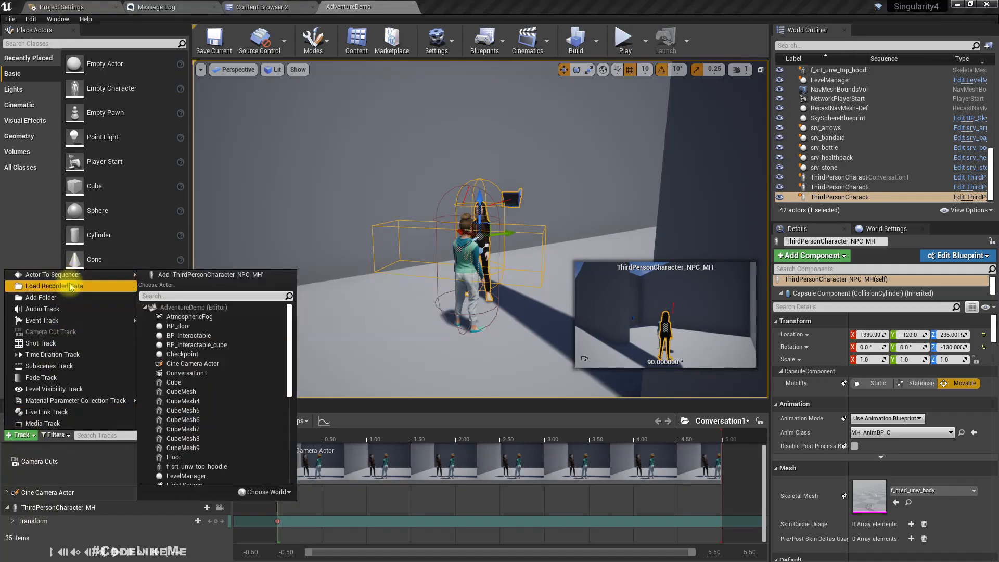
click(185, 275)
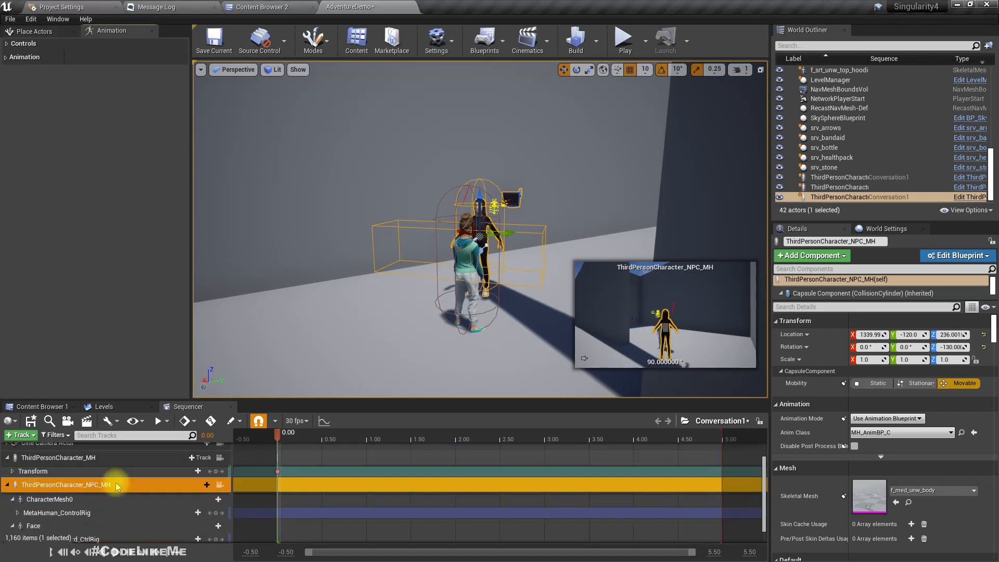
Delete the CharacterMesh0 and Face tracks from ThirdPersonCharacter_NPC_MH in the sequence
click(74, 483)
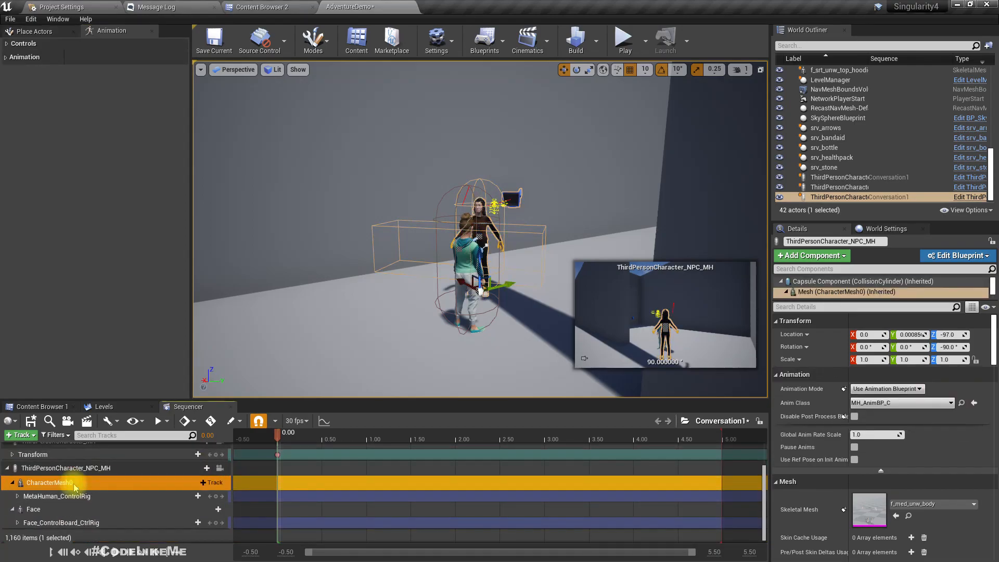
key(Delete)
click(65, 508)
key(Delete)
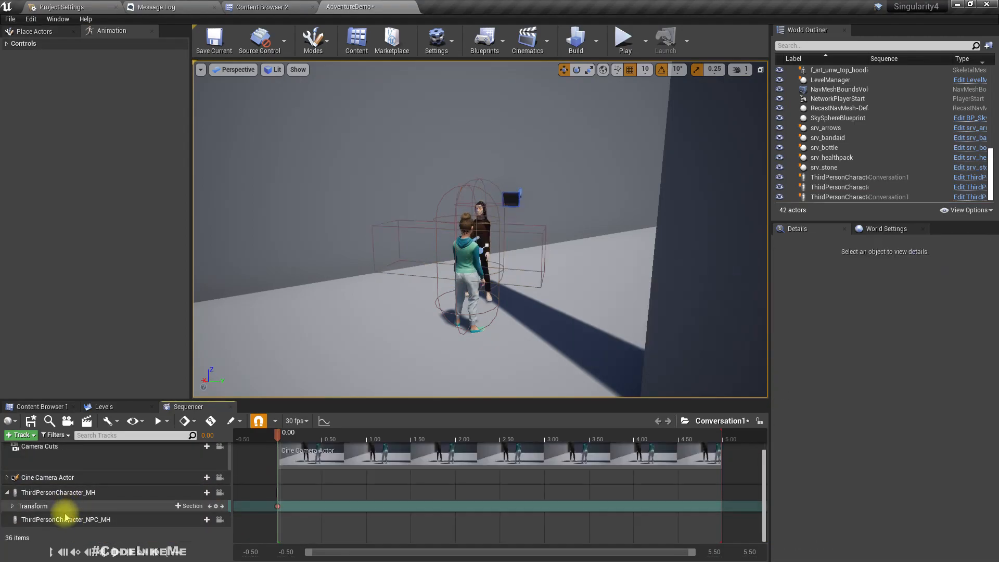
Enlarge the Sequencer area and add a Trigger event track under ThirdPersonCharacter_NPC_MH
click(63, 519)
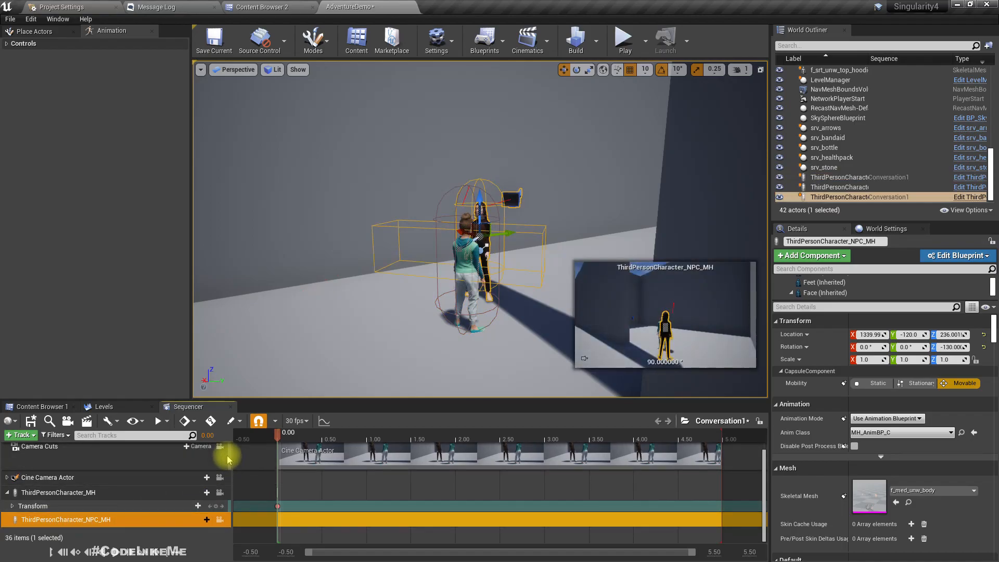
scroll(828, 484, down, 1)
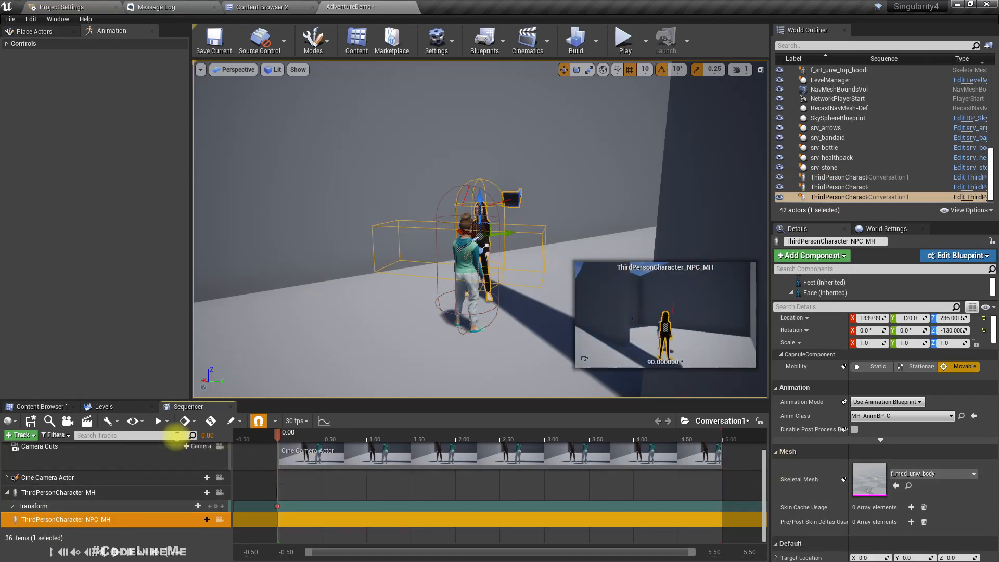
drag(196, 397, 197, 315)
click(202, 454)
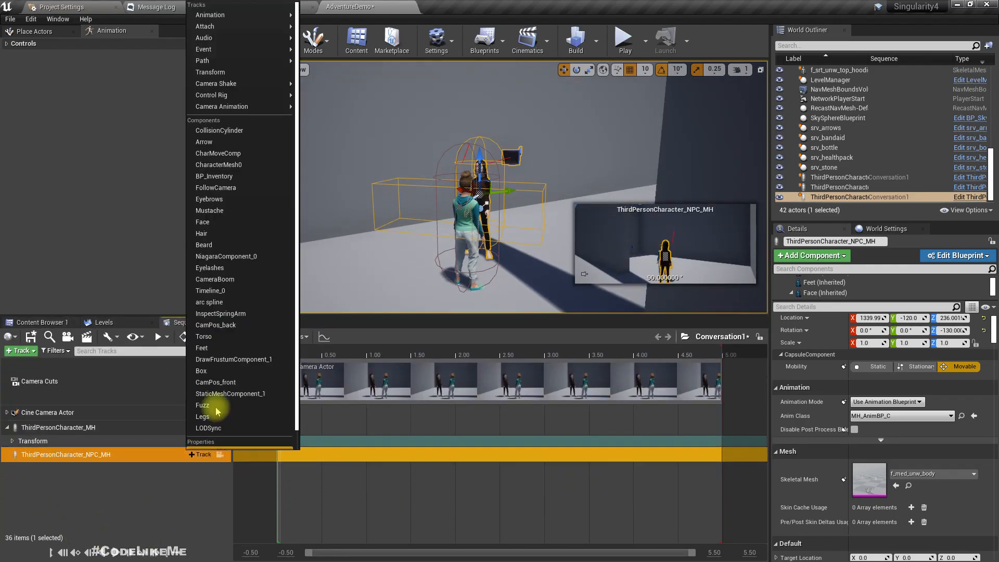
mouse_move(281, 49)
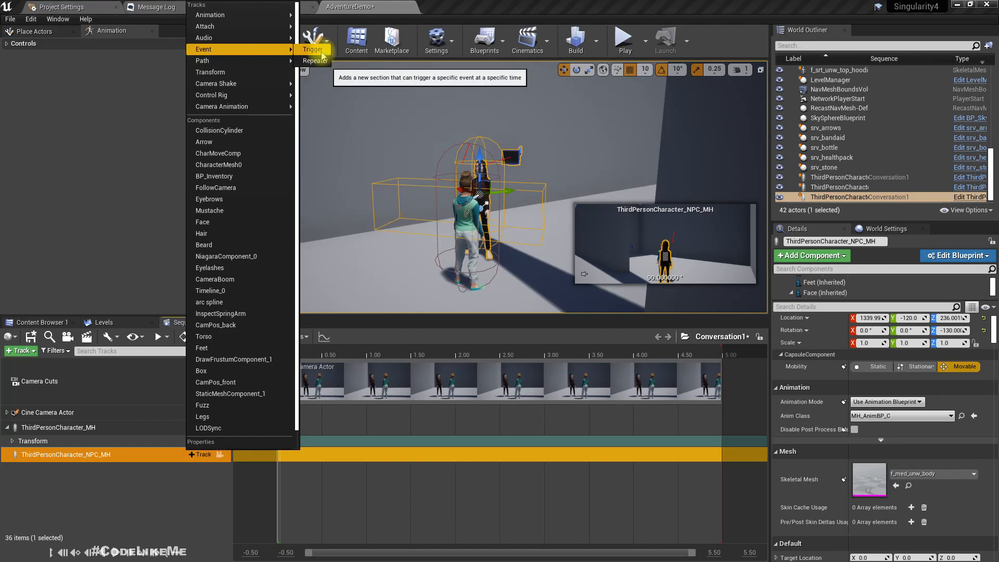
click(312, 50)
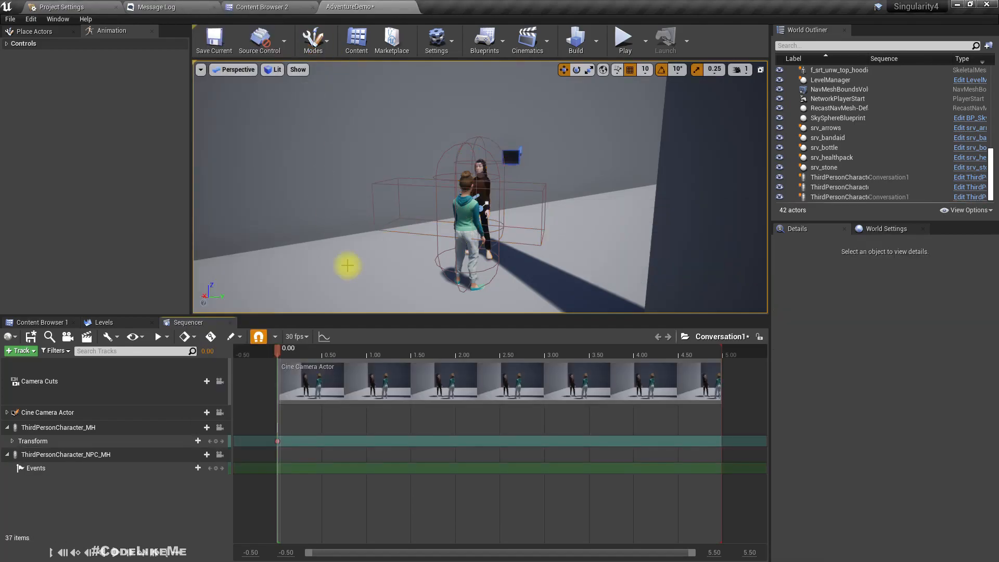
Move the playhead to 4.4667 and add a key there on the ThirdPersonCharacter_NPC_MH Events track
right_click(690, 466)
mouse_move(721, 336)
click(681, 470)
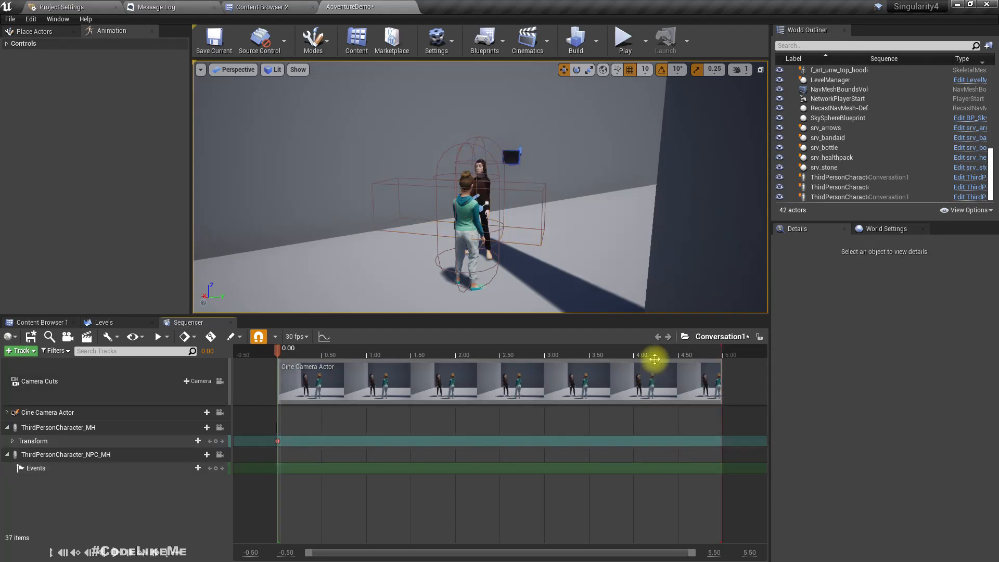
drag(279, 343, 678, 375)
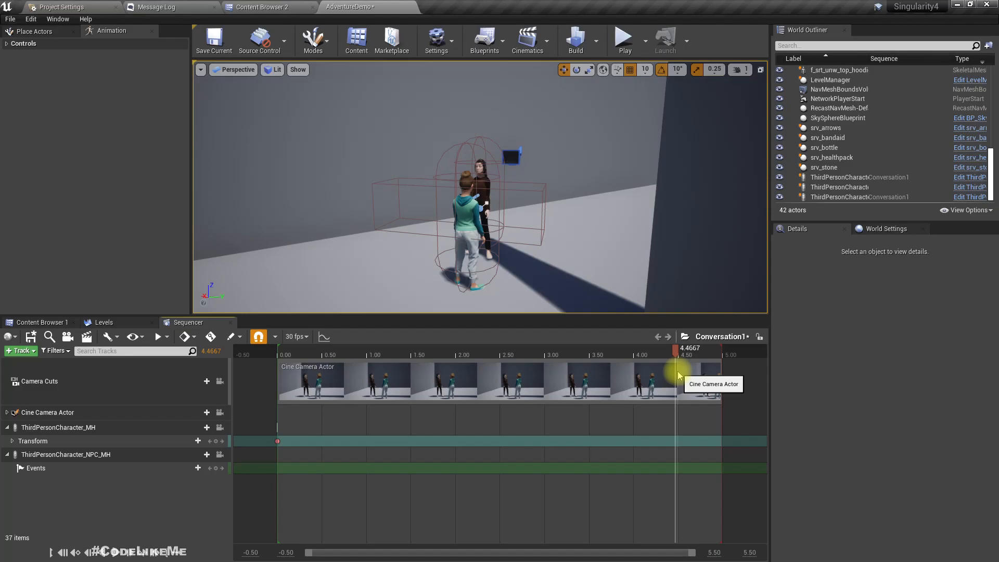
click(216, 470)
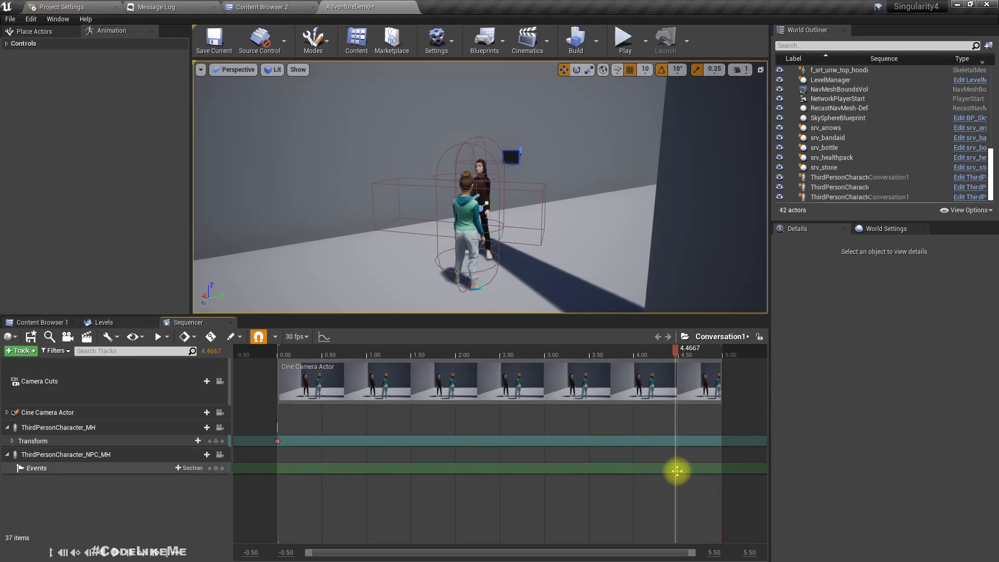
click(675, 469)
Try to quick bind the event key at 4.4667 to a Pause Sequence function
right_click(675, 469)
mouse_move(699, 360)
click(840, 377)
click(864, 390)
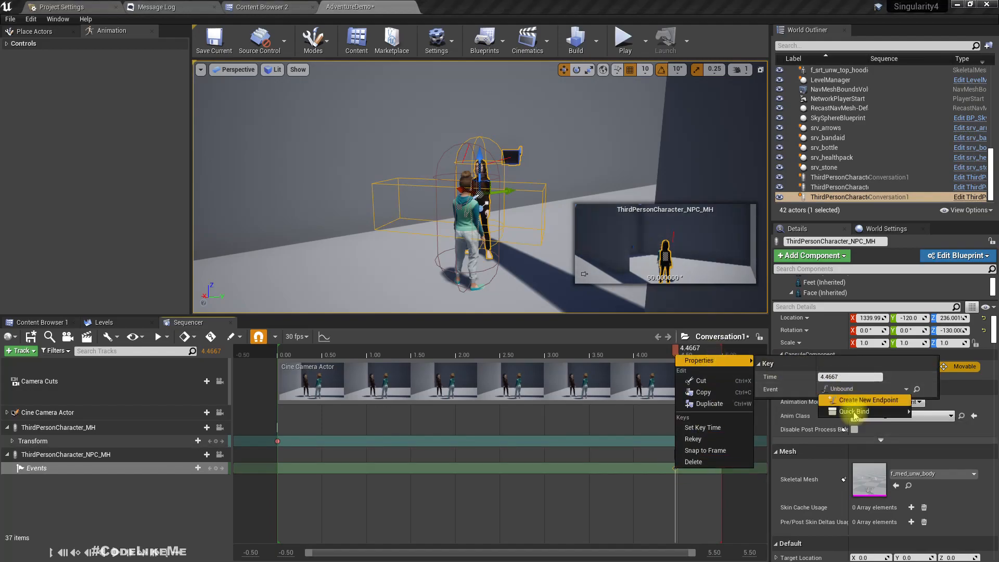
mouse_move(854, 413)
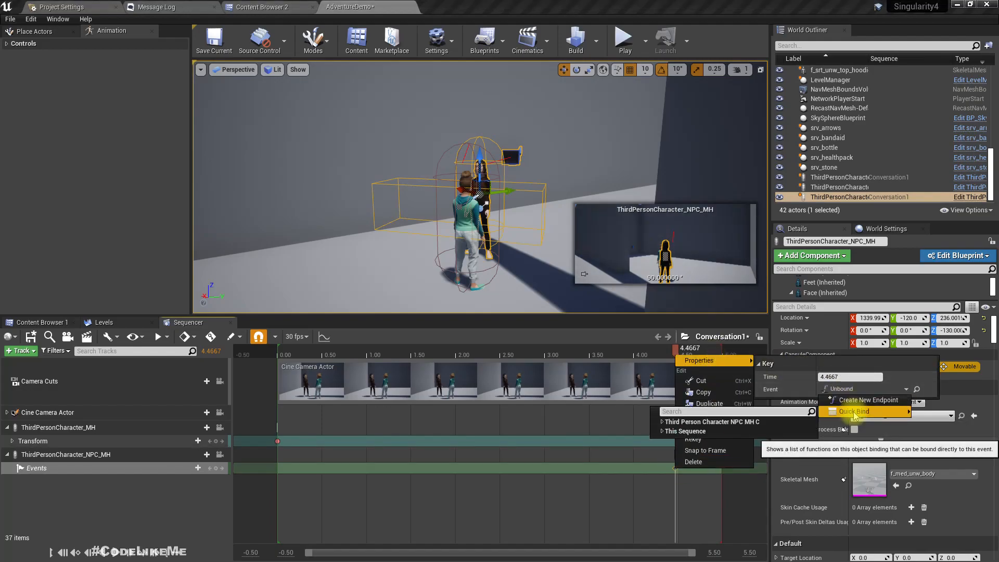
click(662, 422)
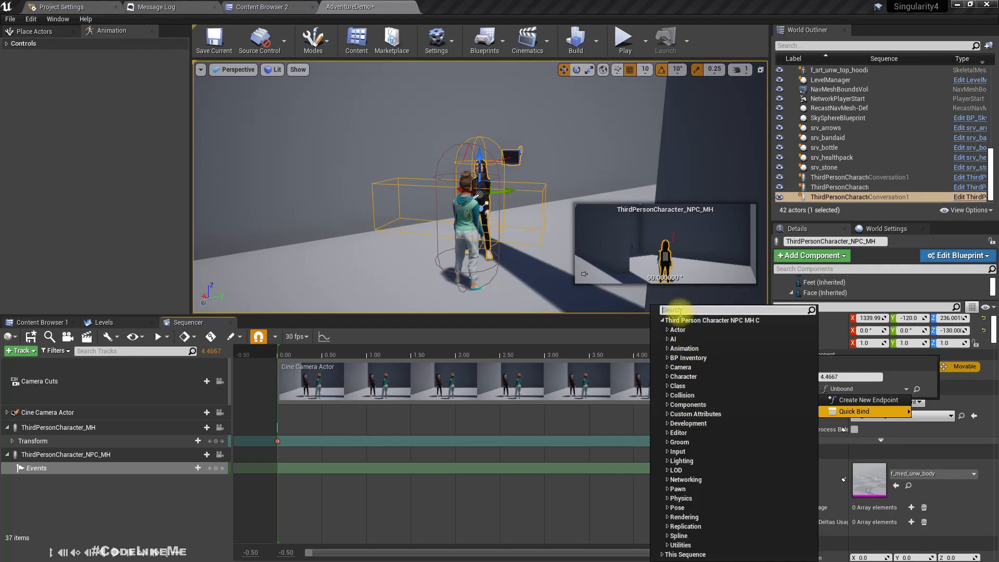
text(pause)
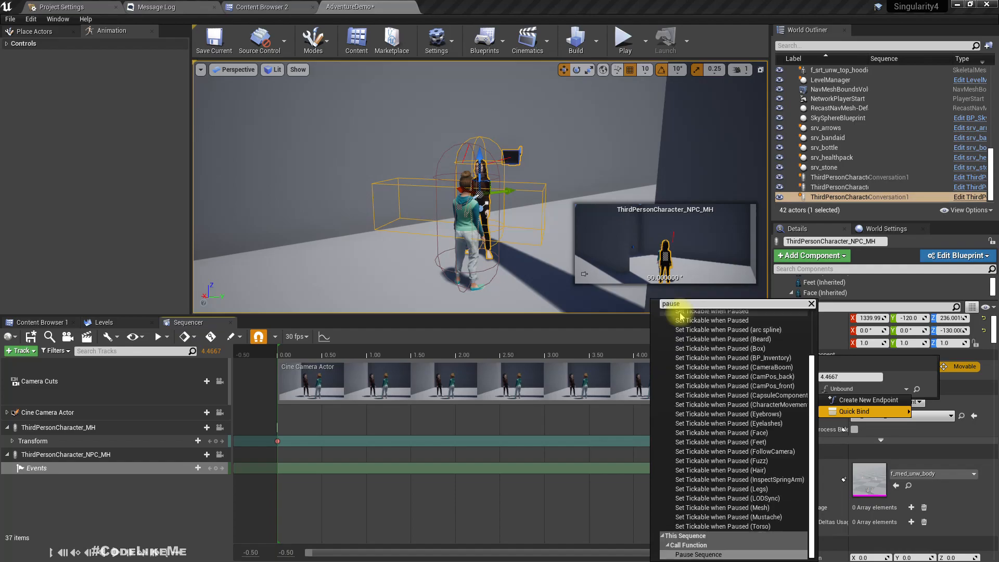
click(680, 318)
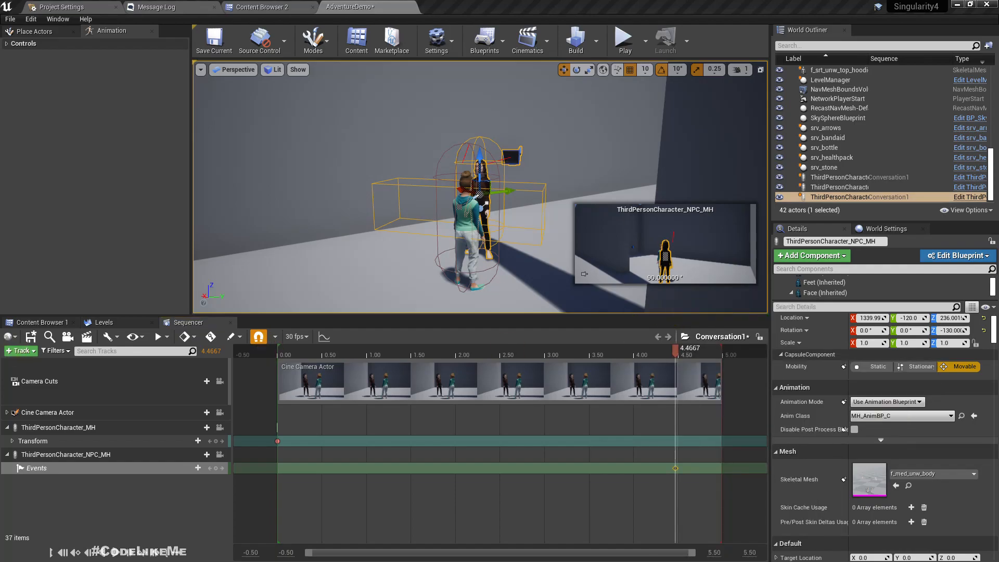
Clear the event key's binding and quick bind it to Pause Sequence from the Third Person Character NPC class
right_click(675, 467)
mouse_move(699, 358)
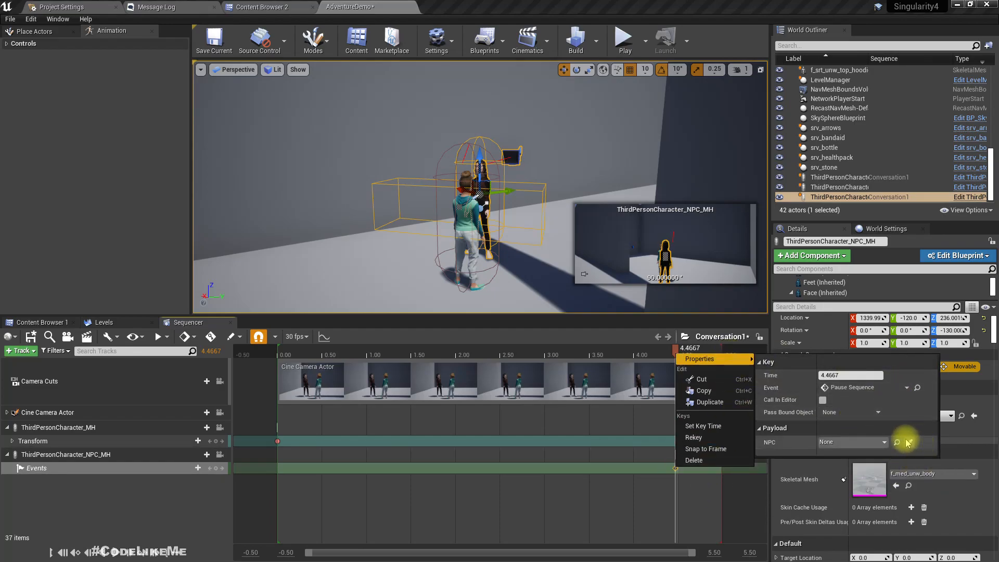
click(862, 389)
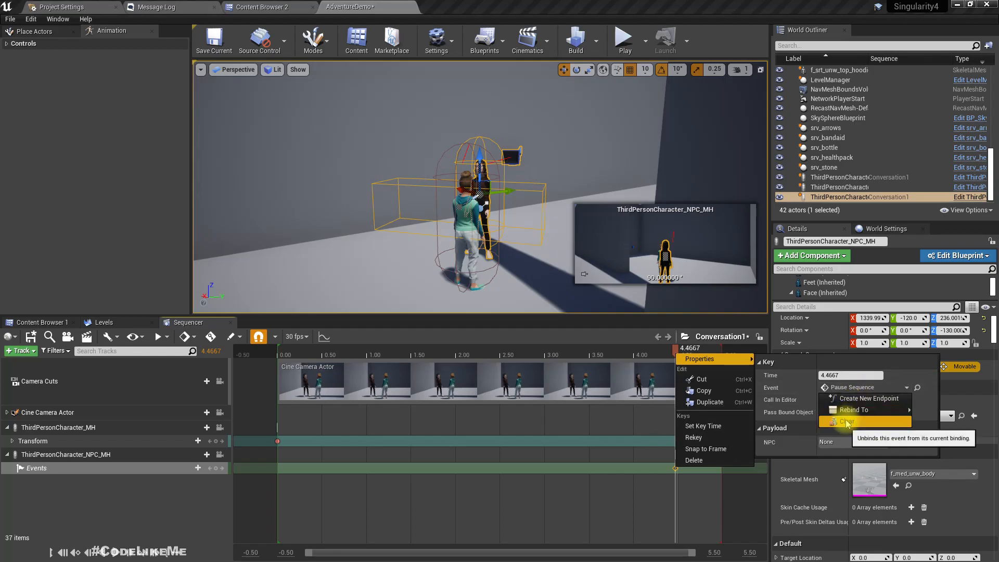
click(846, 421)
click(846, 388)
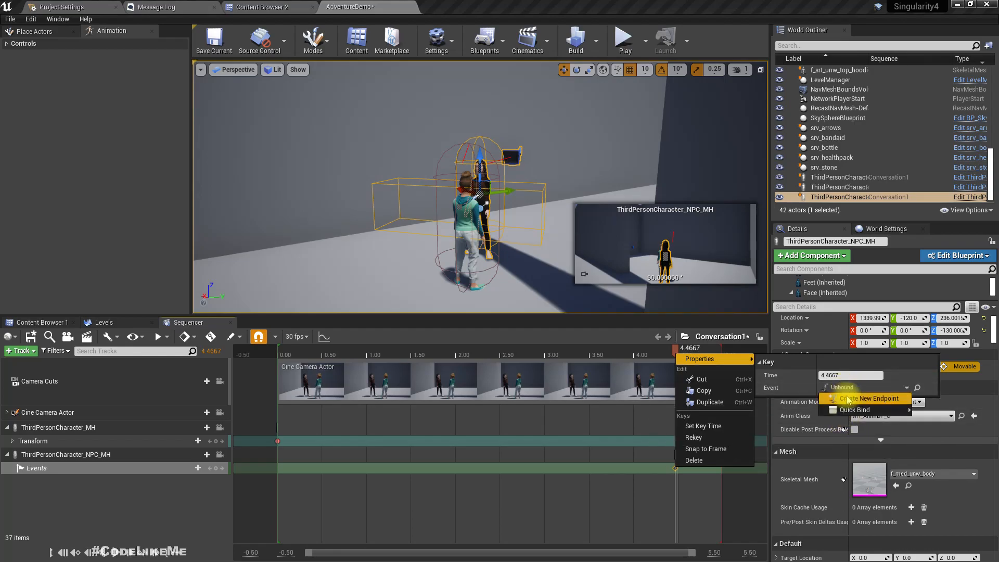
mouse_move(845, 410)
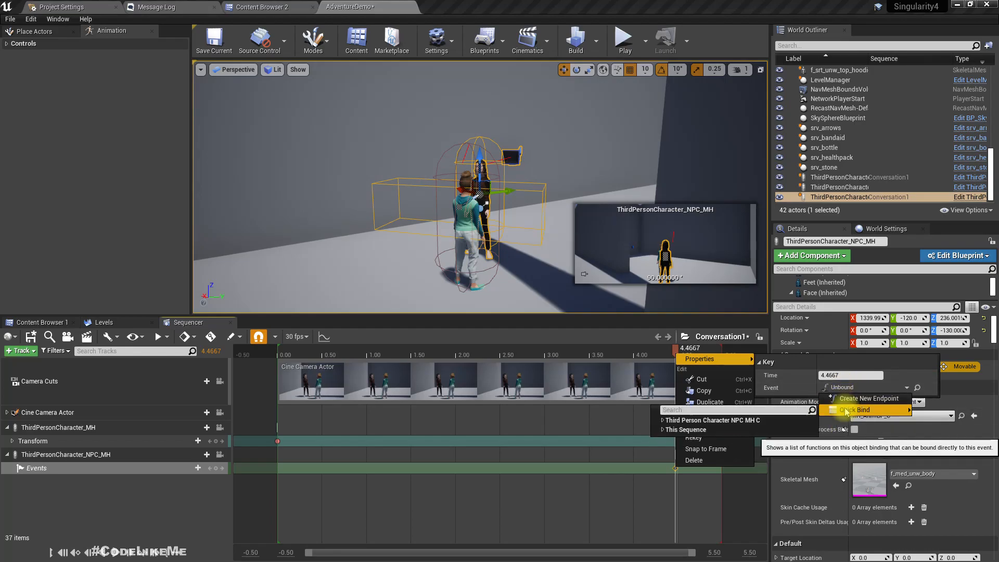
click(665, 420)
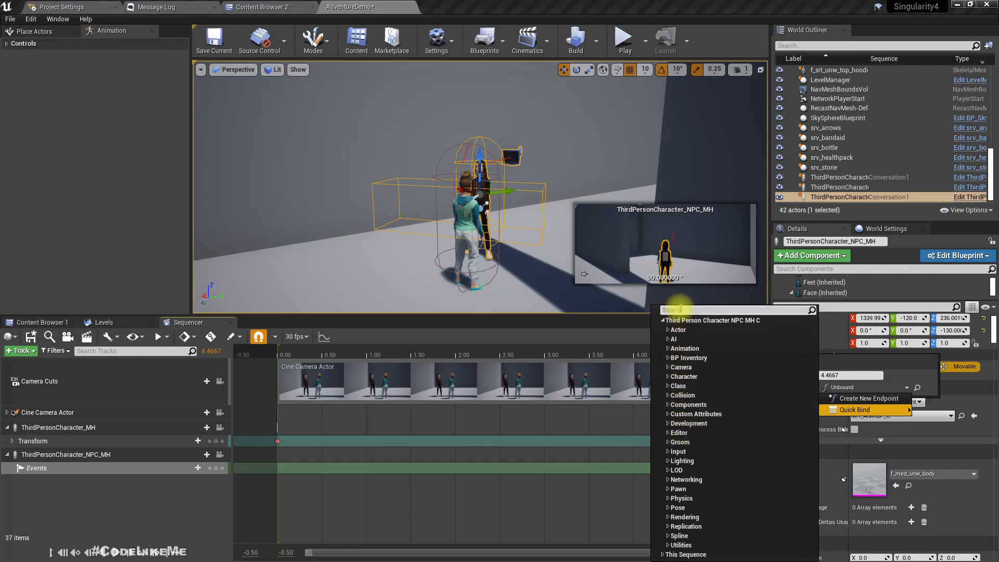
text(pause)
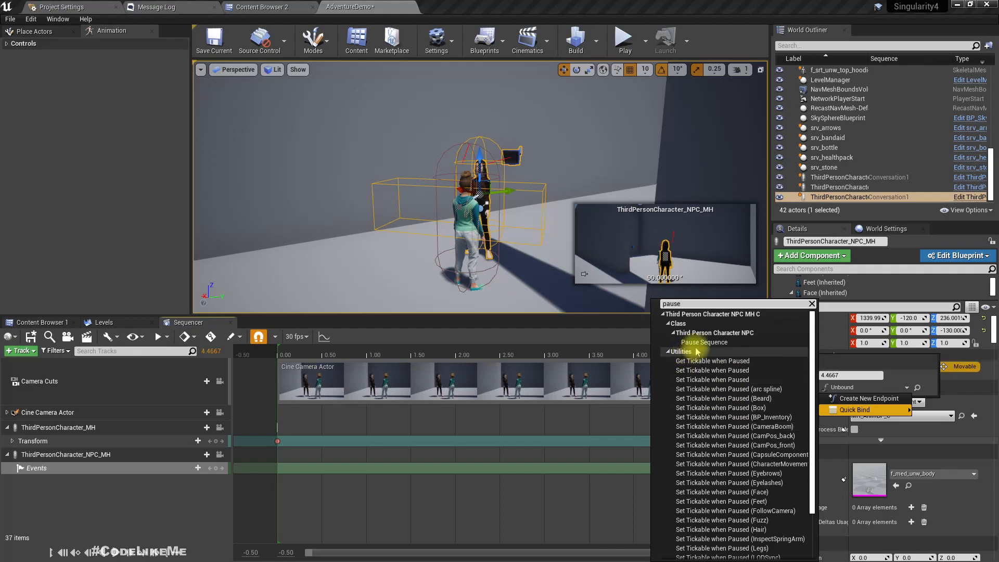
click(705, 342)
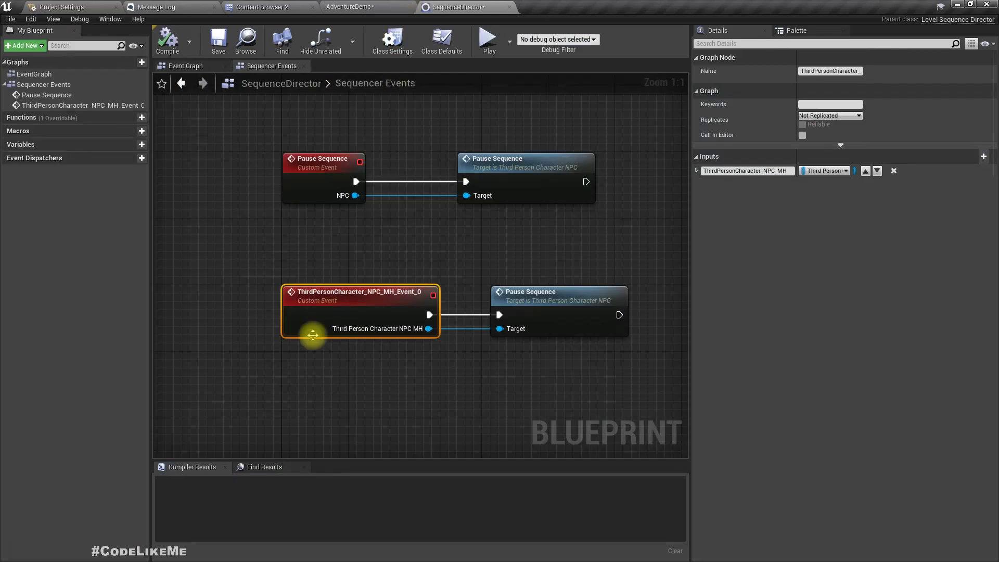
Compile the SequenceDirector blueprint and save the Conversation1 sequence in Sequencer
click(301, 243)
click(367, 318)
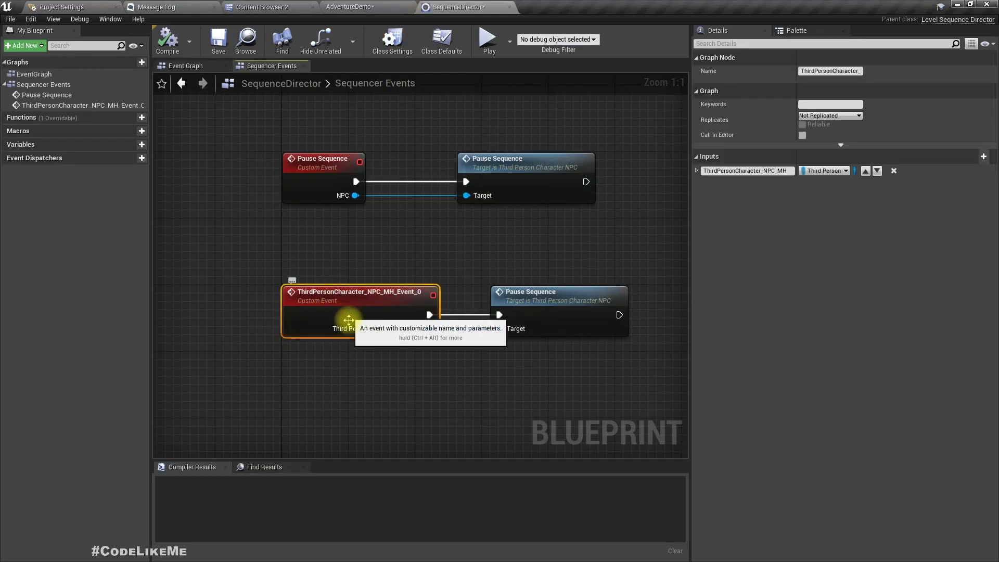
click(167, 42)
click(573, 307)
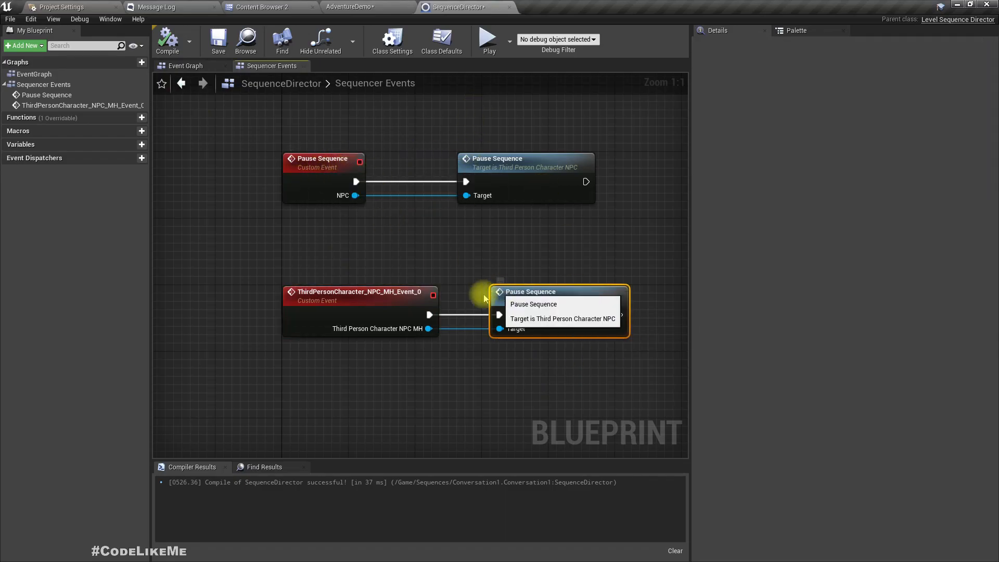
click(368, 6)
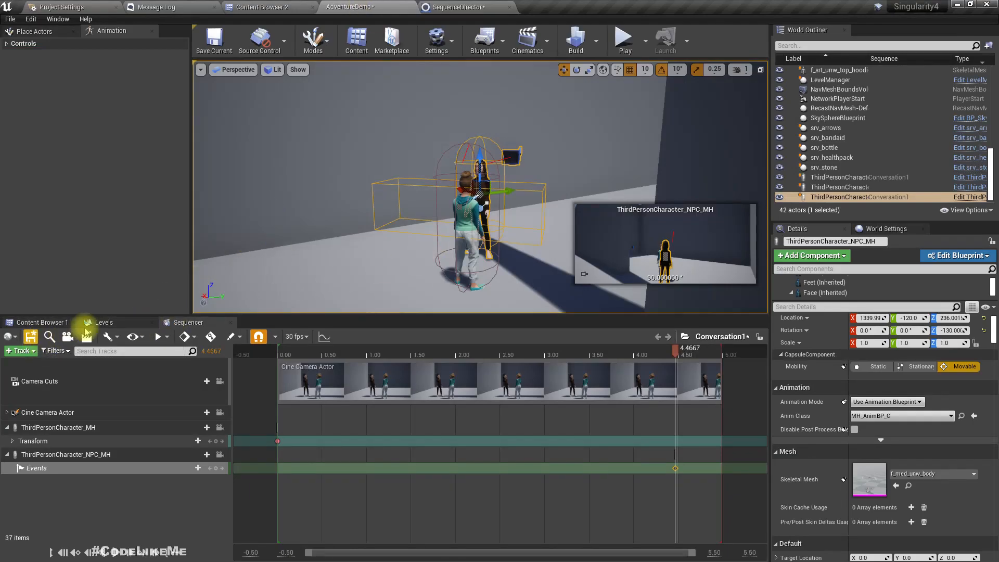
click(31, 337)
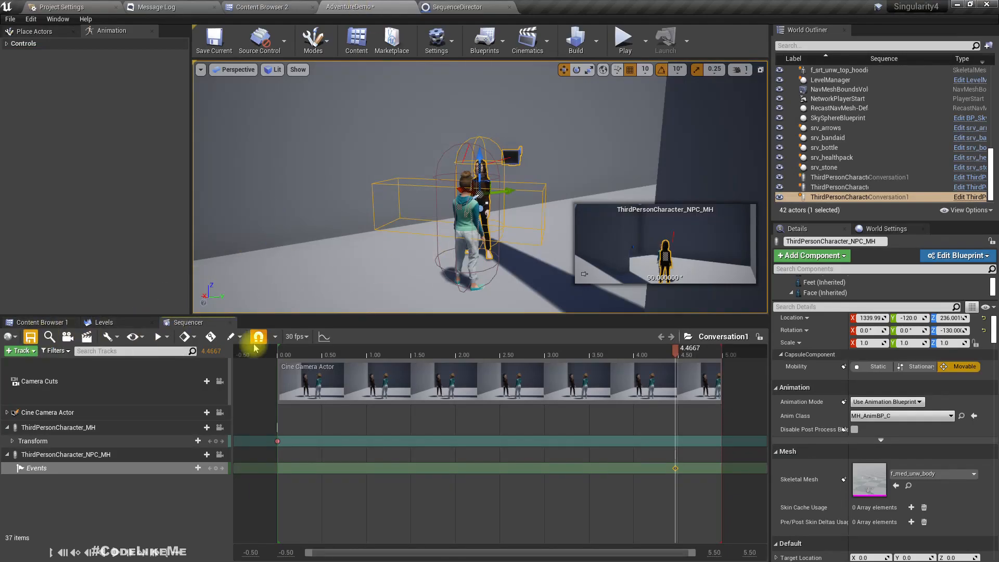
Close Sequencer and save the AdventureDemo level with its viewport in full screen
click(232, 323)
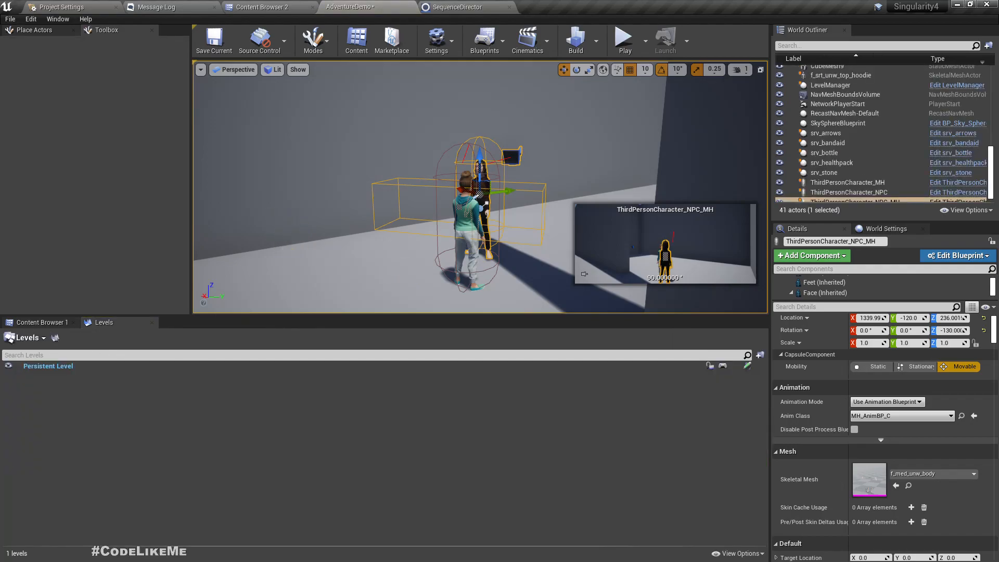
click(307, 250)
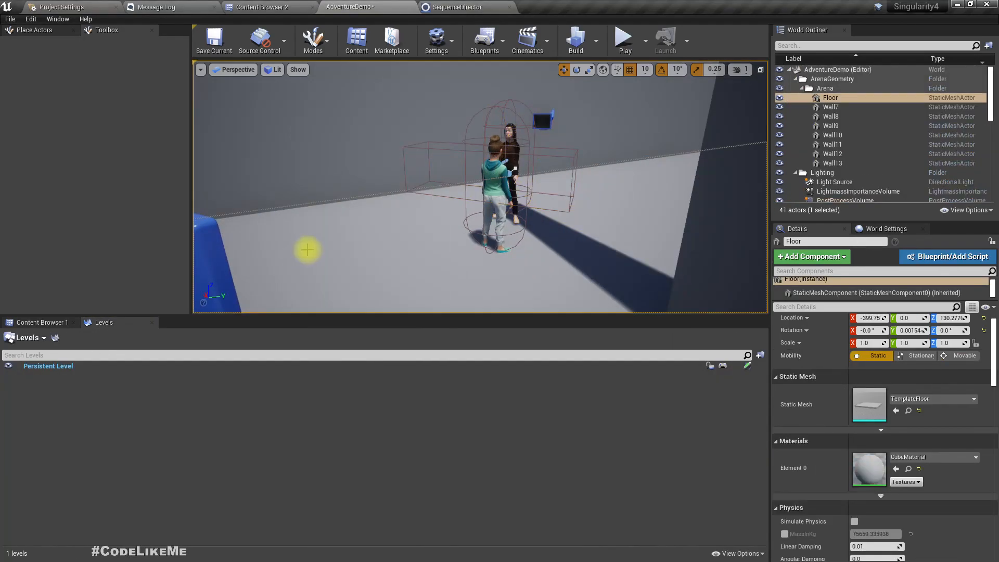
key(F11)
key(ctrl+s)
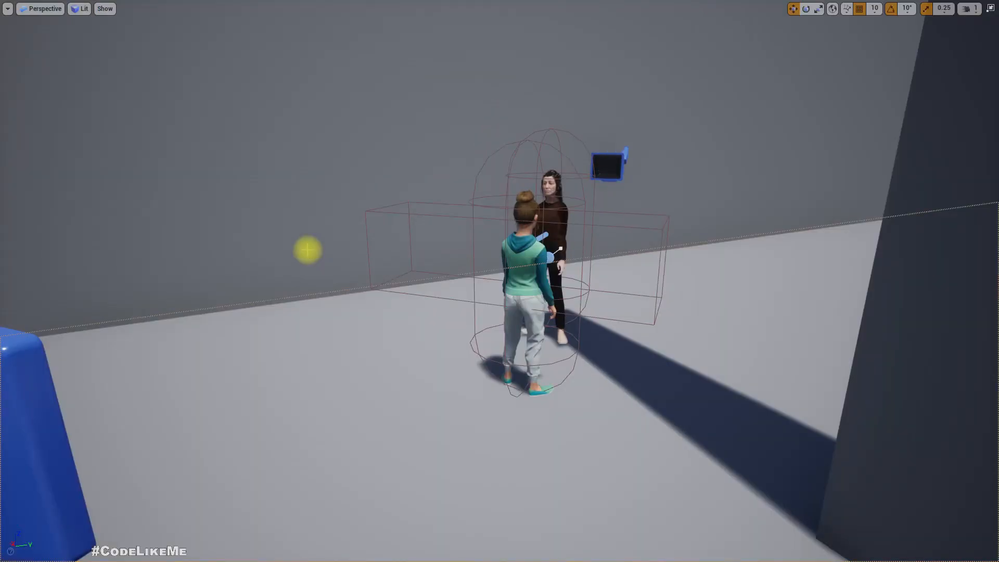
Play-test the level by walking to the NPC and choosing the second option at both dialogue prompts, and end the session
key(alt+p)
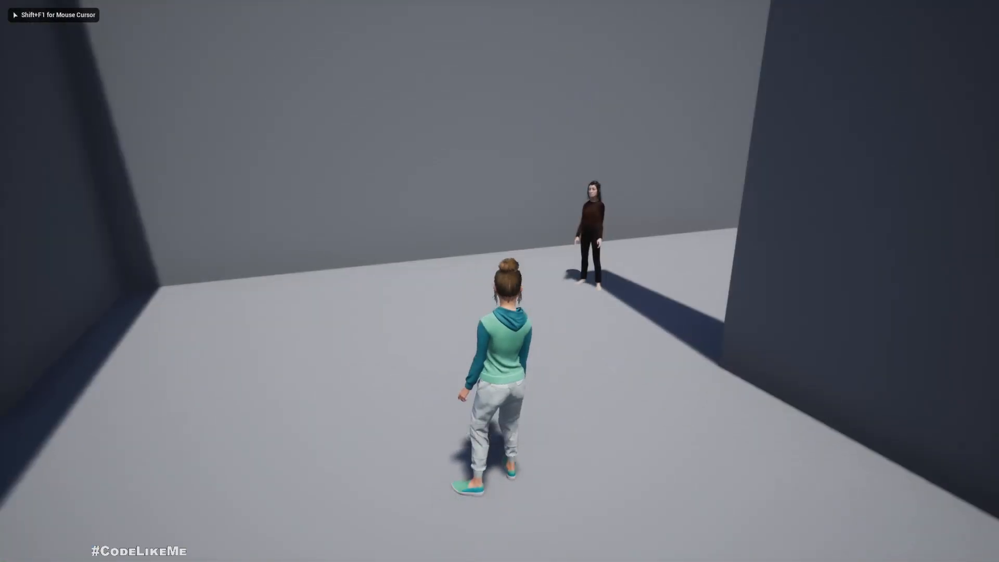
key(w)
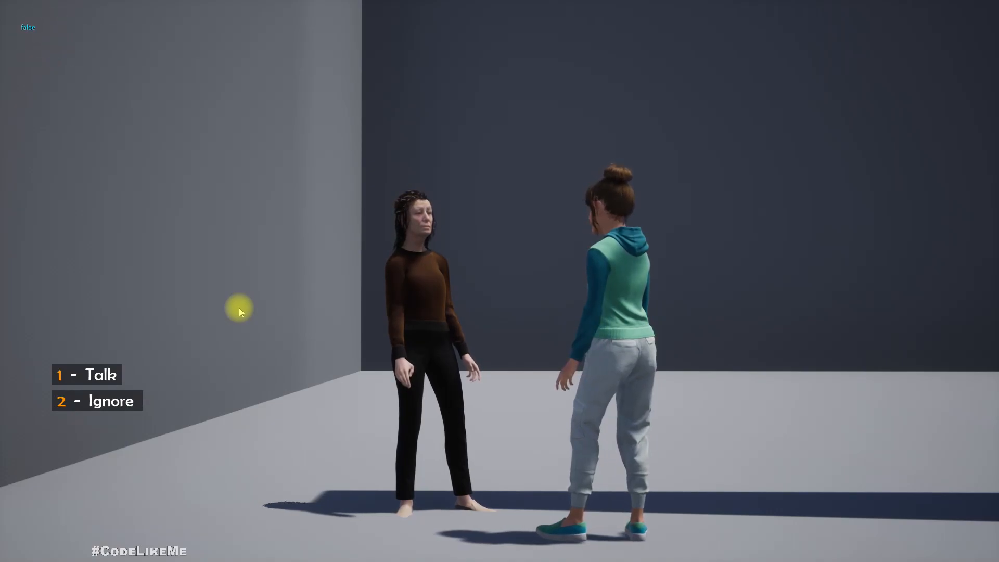
key(2)
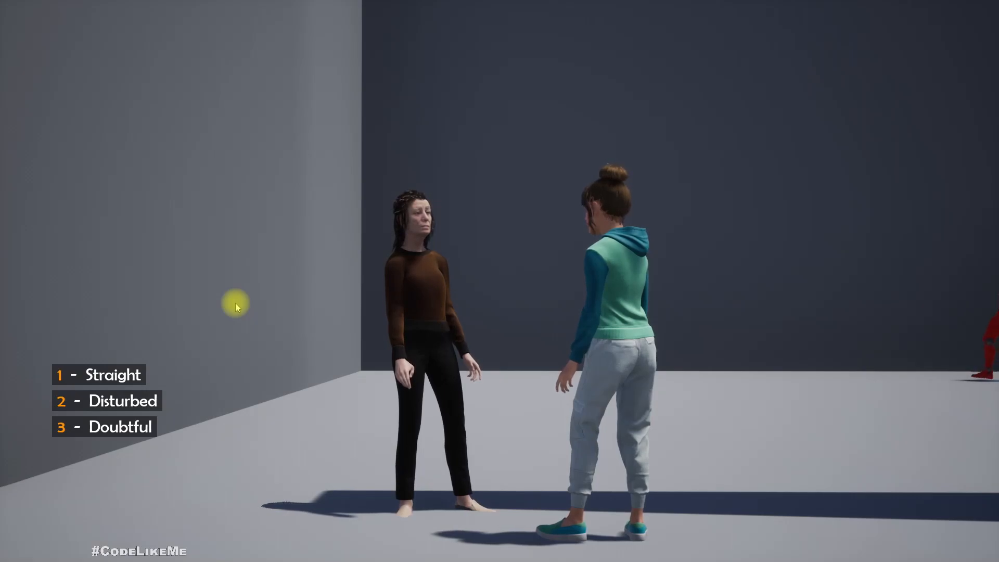
key(2)
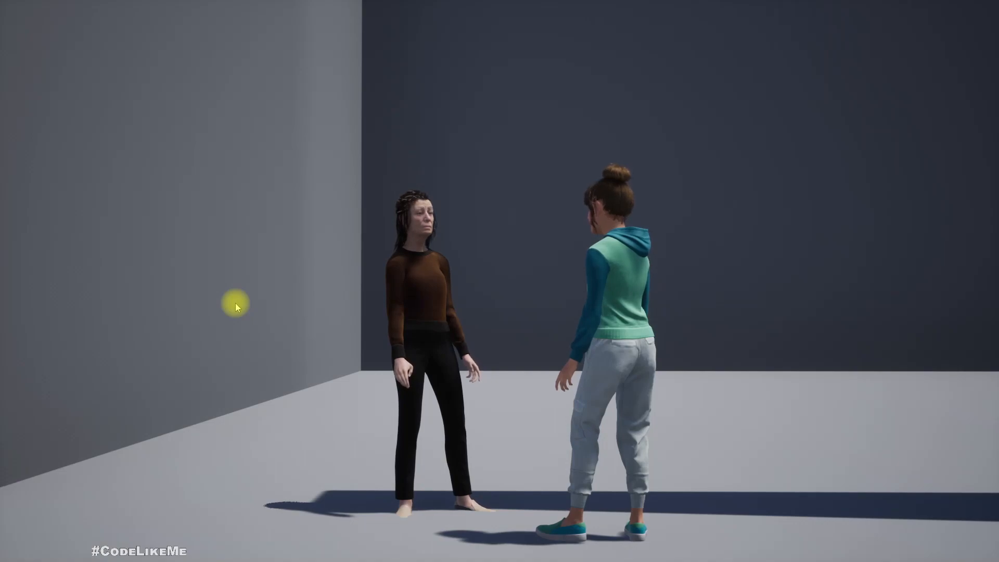
key(Escape)
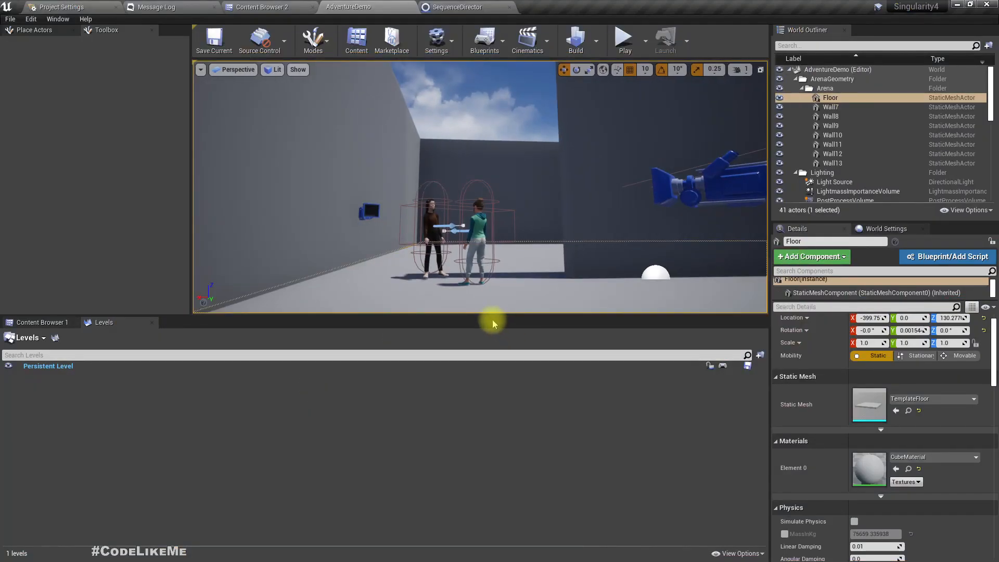
Enlarge the level viewport and examine the NPC and the player character facing each other from several angles
drag(491, 316, 495, 415)
key(w)
right_drag(481, 237, 470, 248)
mouse_move(374, 327)
right_down()
mouse_move(375, 339)
mouse_move(398, 338)
mouse_move(358, 321)
right_up()
key(a)
key(w)
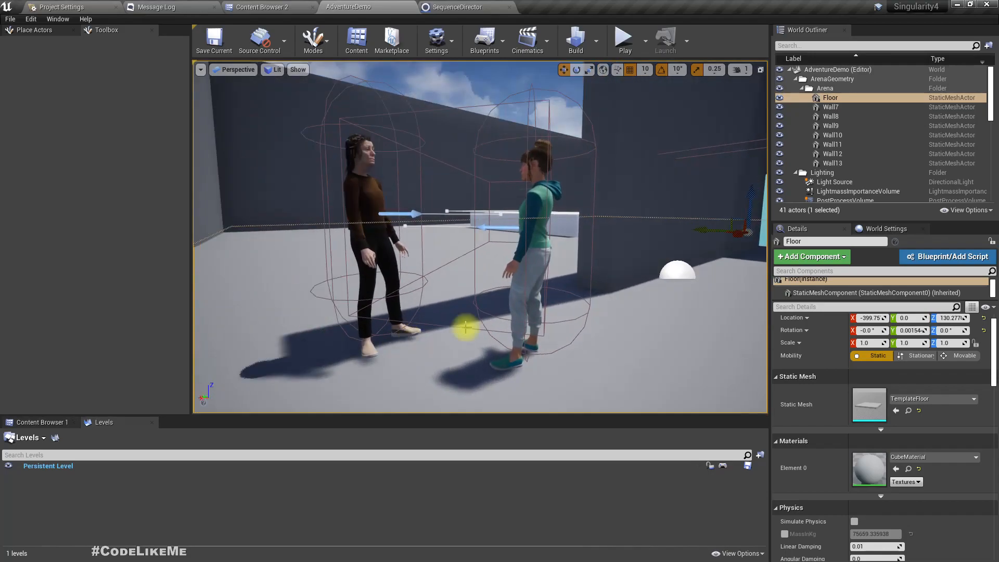
right_drag(460, 336, 490, 345)
key(w)
key(d)
key(w)
key(s)
key(s)
key(w)
key(a)
key(e)
key(q)
key(w)
key(s)
key(w)
key(s)
key(s)
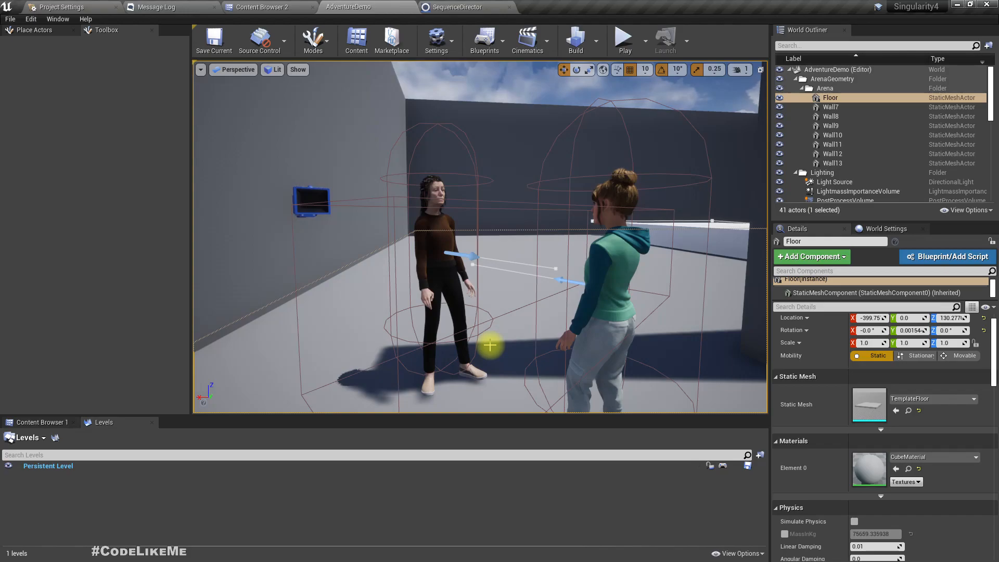
key(s)
right_drag(490, 345, 487, 343)
Play-test the level in full screen again, walking to the NPC to reach the Talk or Ignore prompt, and end the session
key(F11)
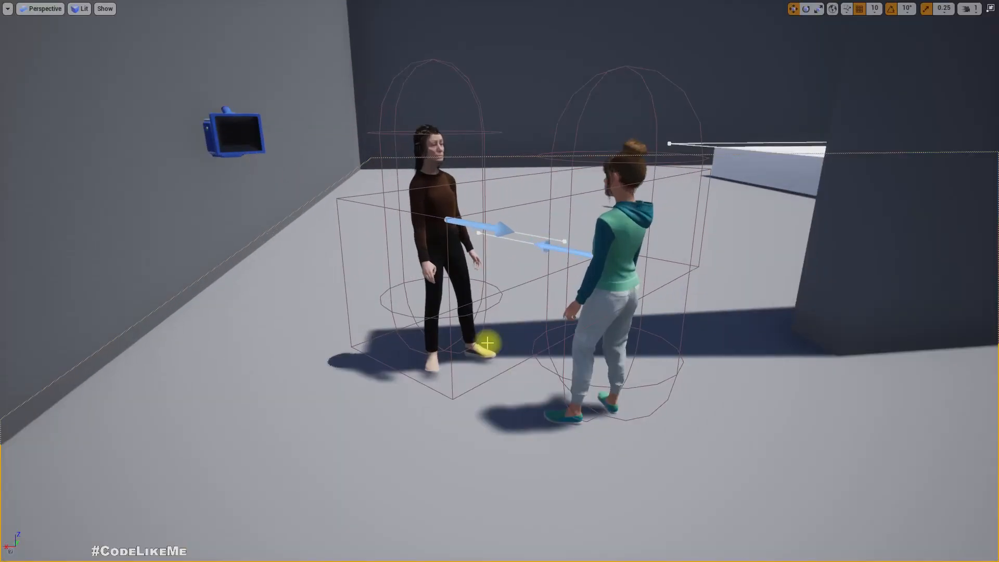
key(alt+p)
key(w)
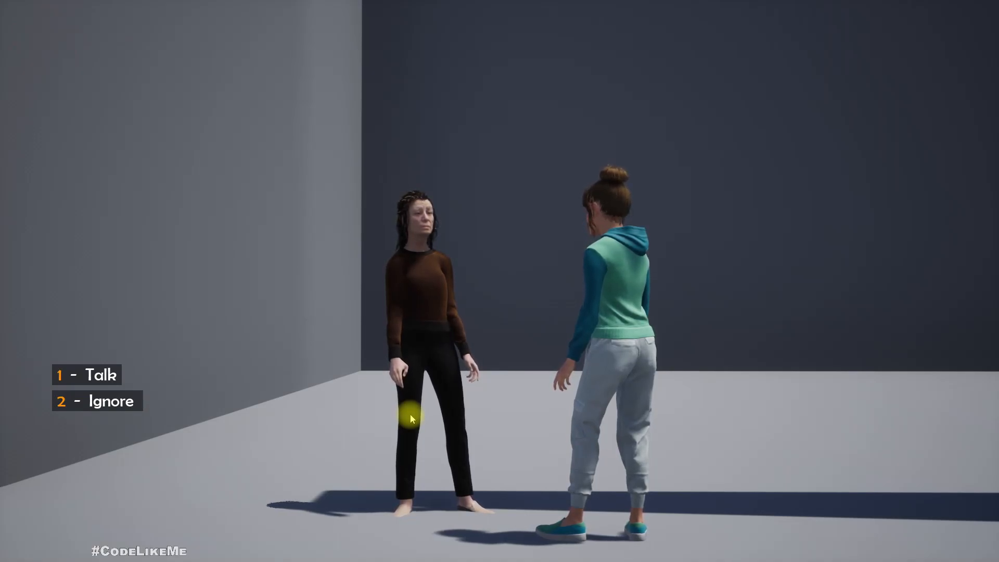
key(Escape)
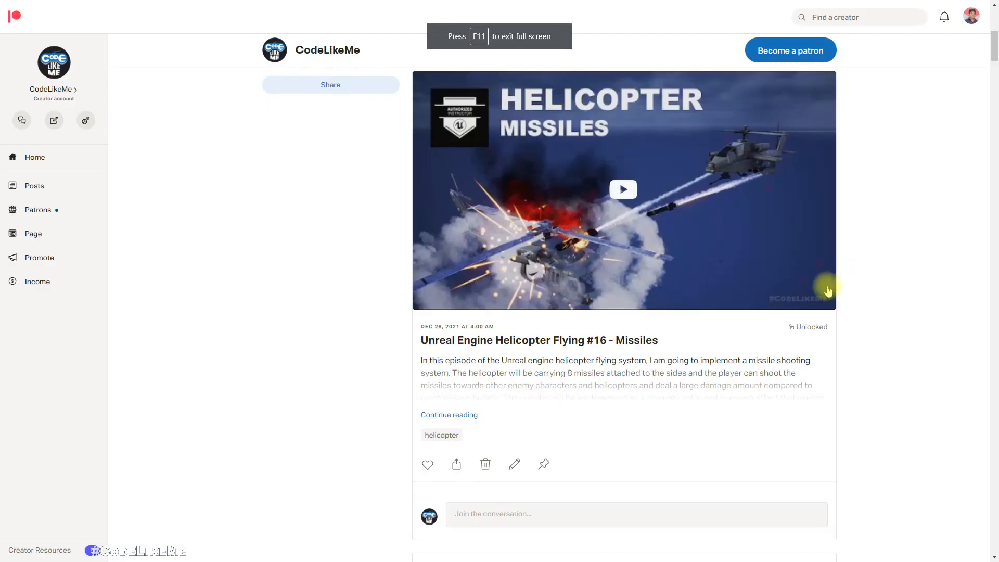
Look through the older posts on the CodeLikeMe Patreon page
scroll(827, 283, down, 15)
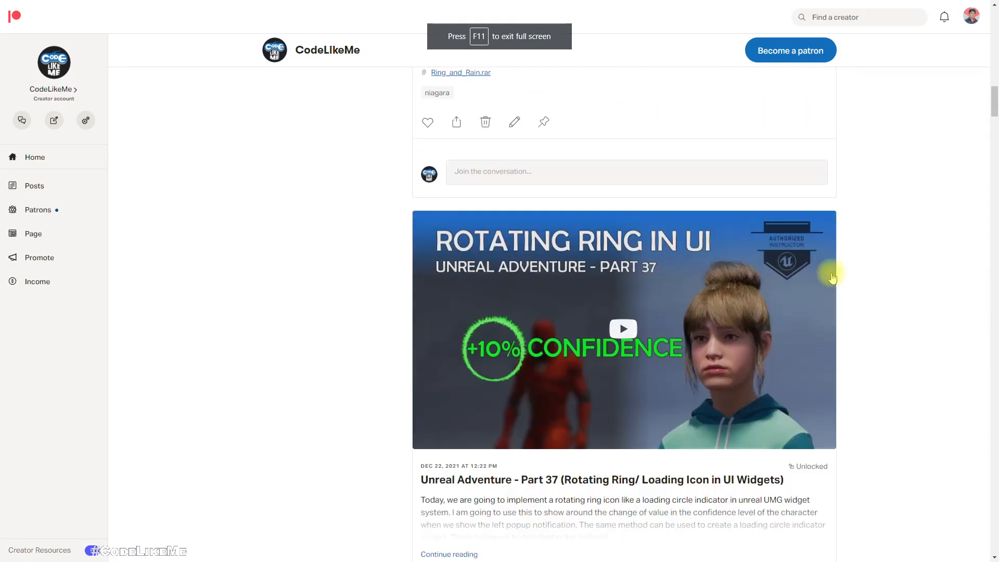
scroll(832, 279, down, 20)
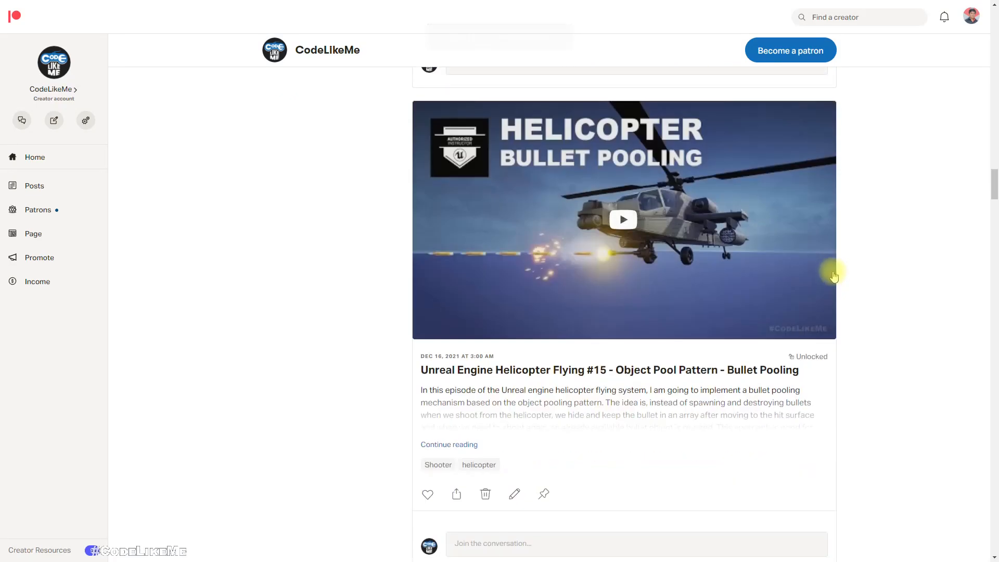
scroll(834, 275, down, 20)
scroll(834, 274, down, 20)
scroll(835, 274, down, 20)
scroll(836, 273, down, 20)
scroll(842, 262, down, 8)
scroll(842, 262, up, 6)
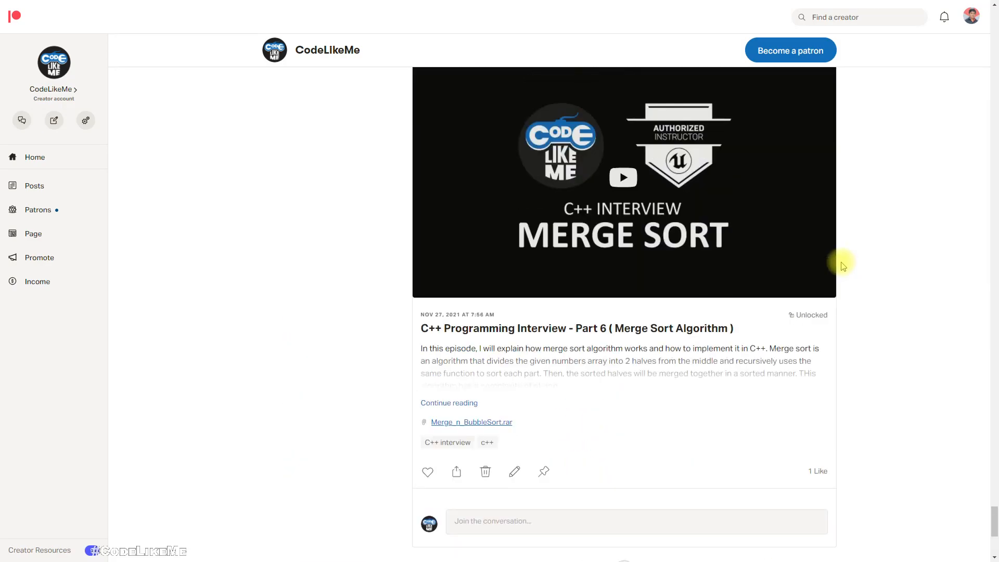